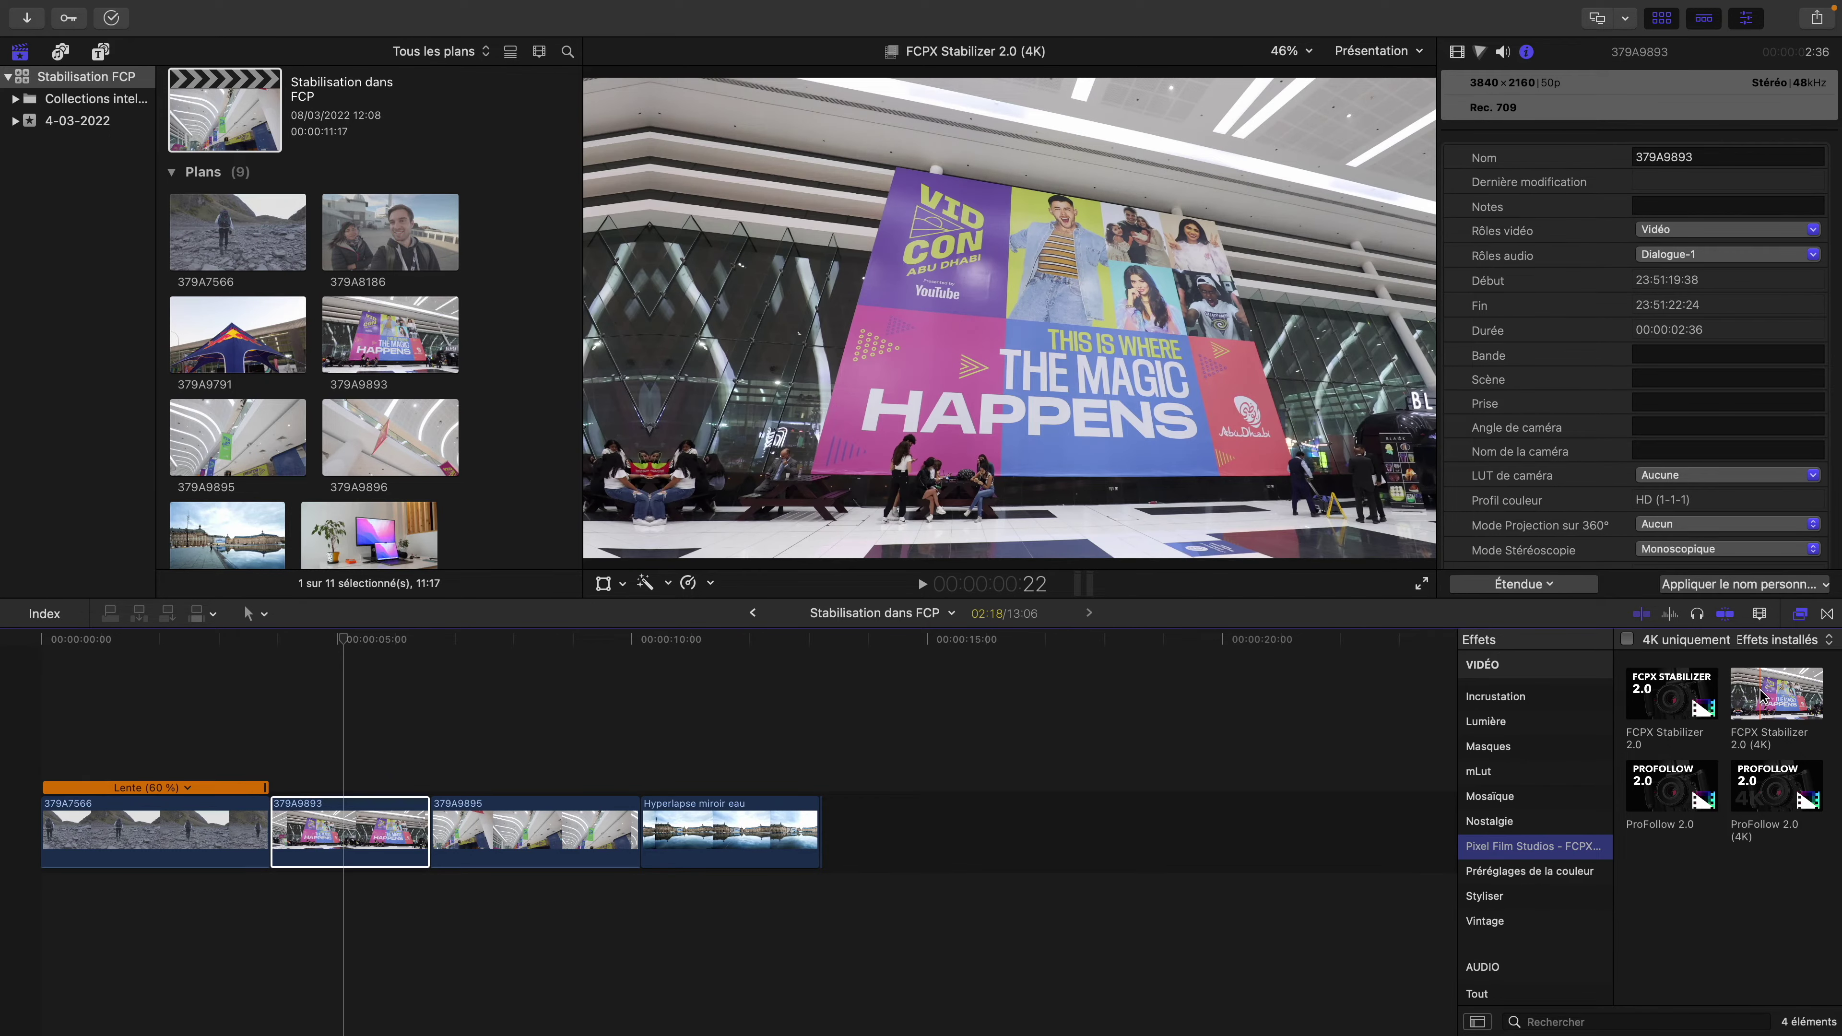
Apply the FCPX Stabilizer 2.0 (4K) effect to clip 379A9893 and open its track editor
drag(1760, 697, 332, 819)
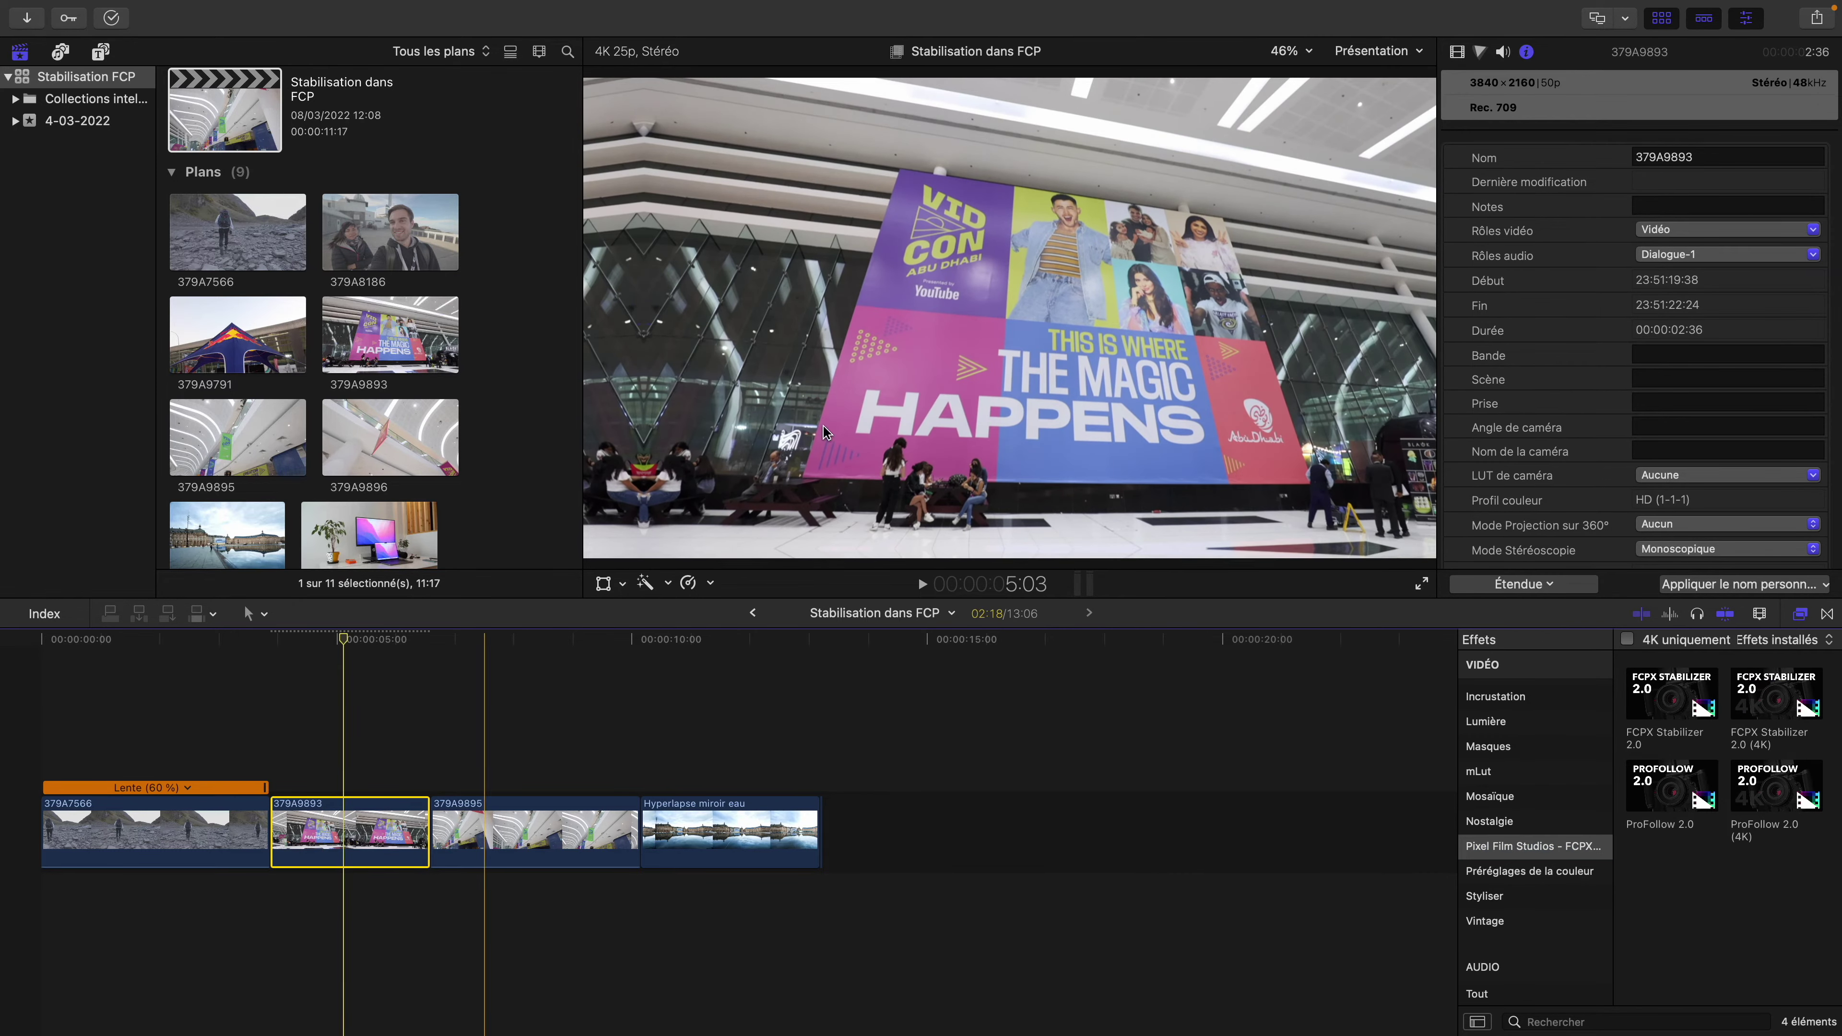
click(1457, 51)
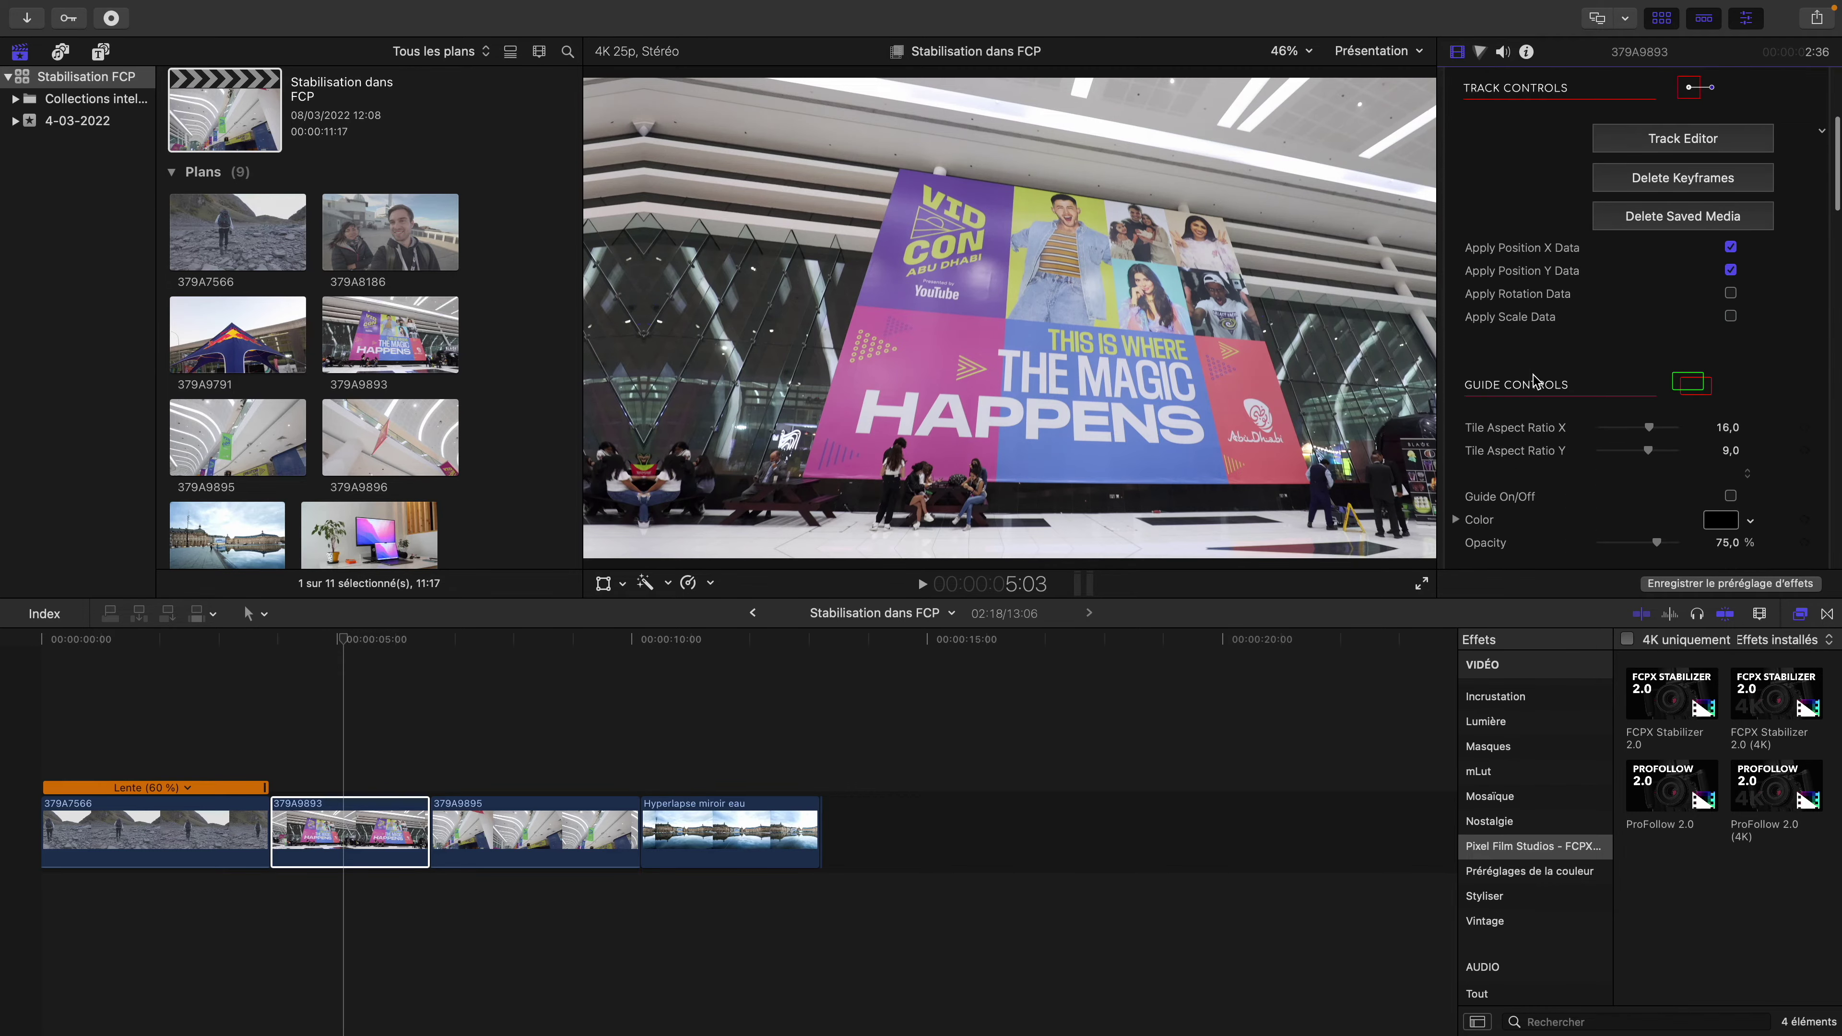
scroll(1537, 381, down, 5)
scroll(1536, 380, up, 4)
click(1682, 368)
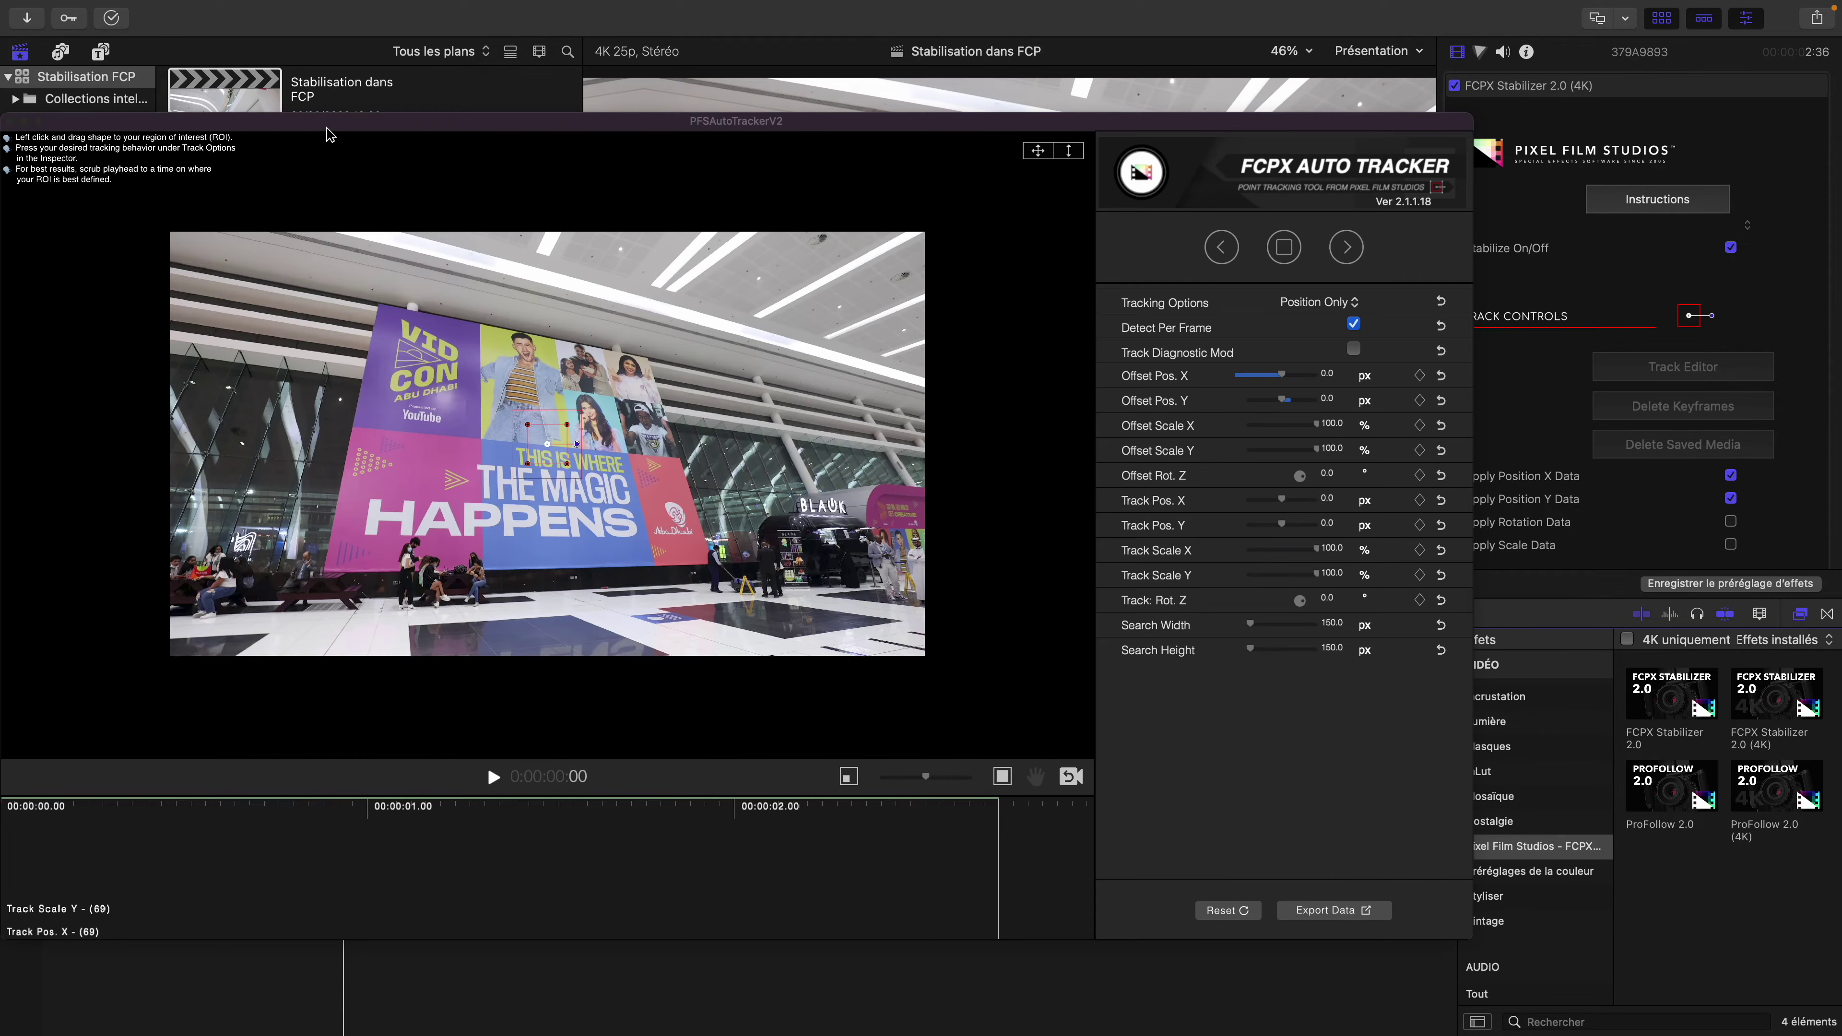
drag(327, 129, 400, 115)
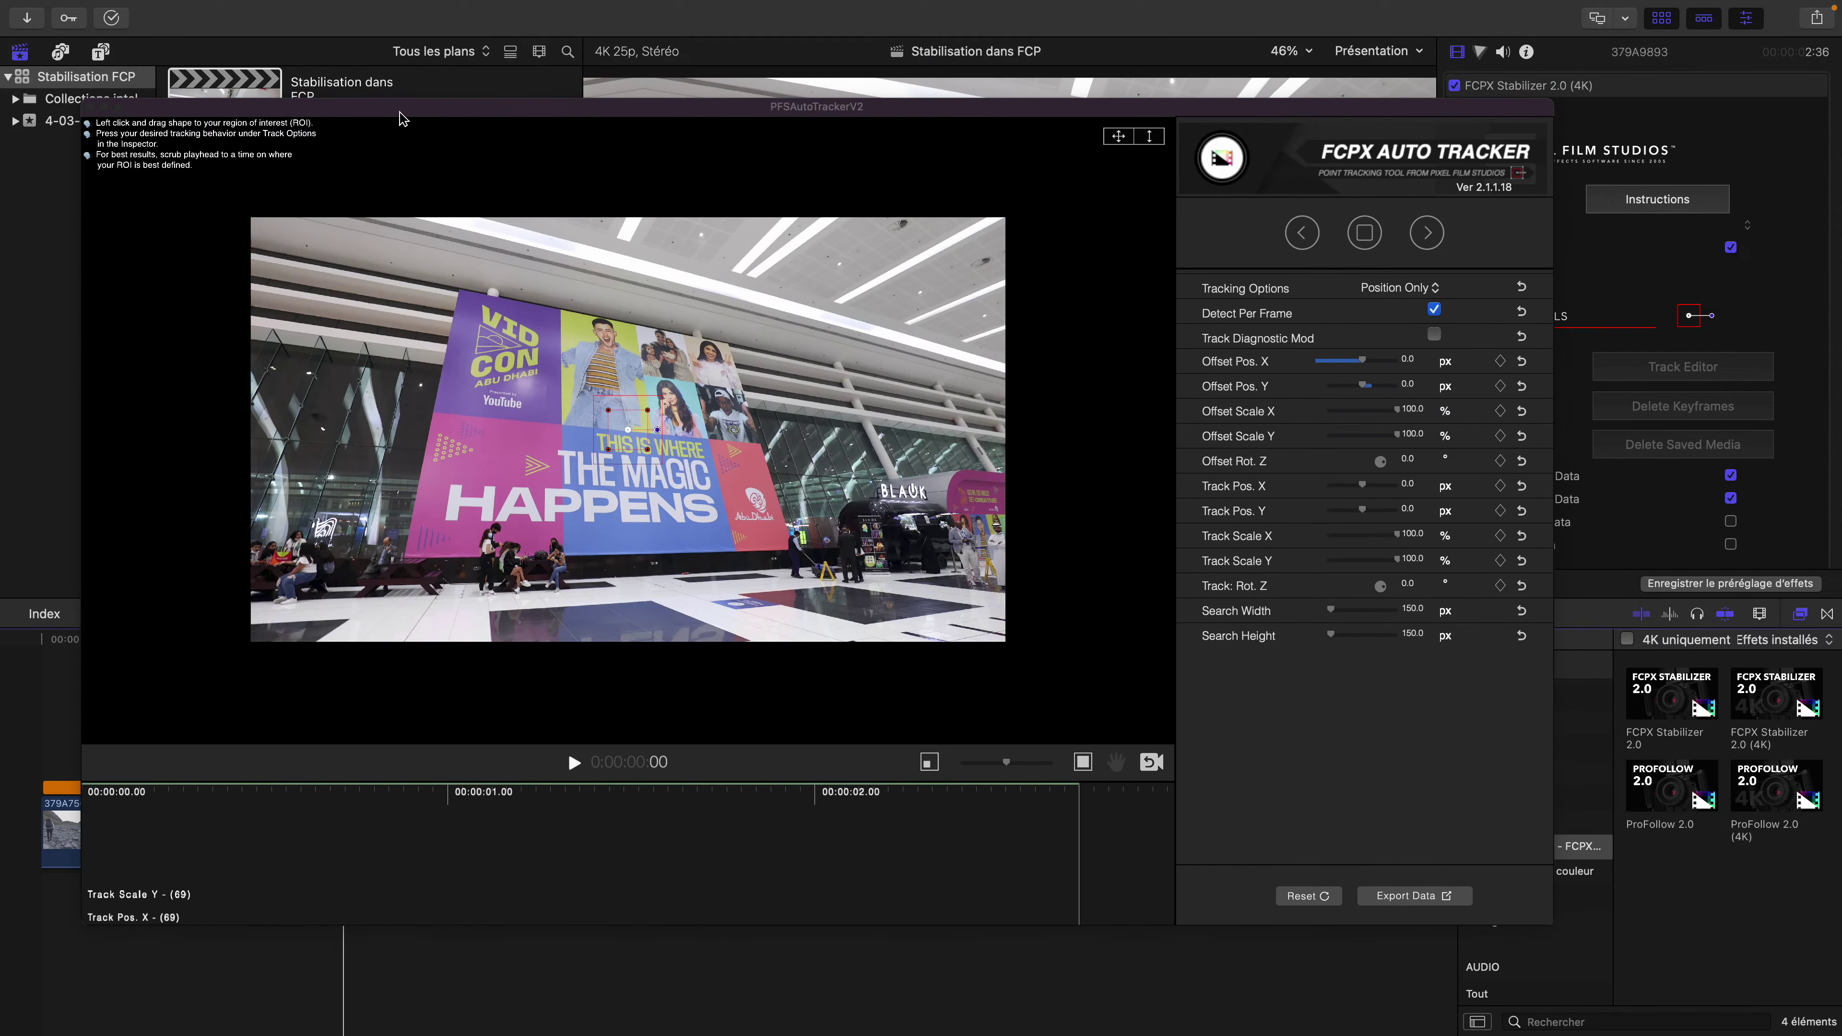
Shrink the tracking region to about 69 × 64 %, place it where the billboard's panels meet, and track the clip forward
drag(628, 429, 575, 437)
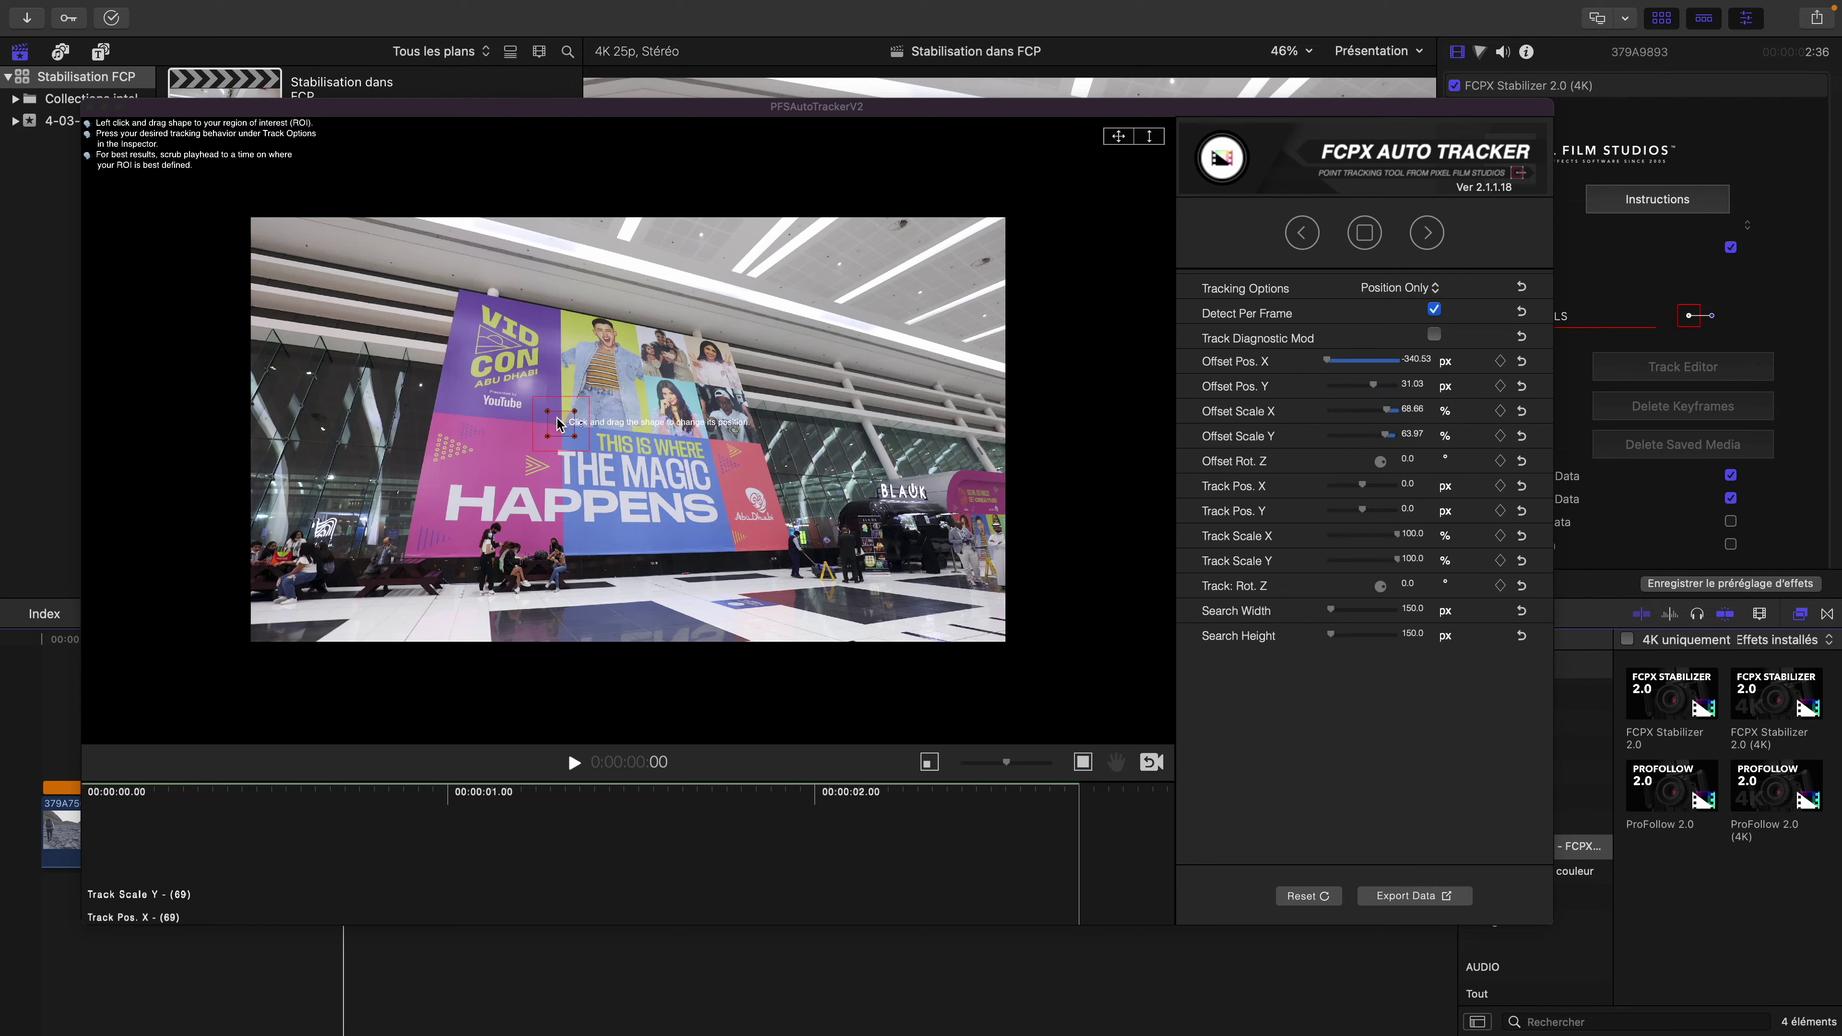
drag(572, 423, 570, 508)
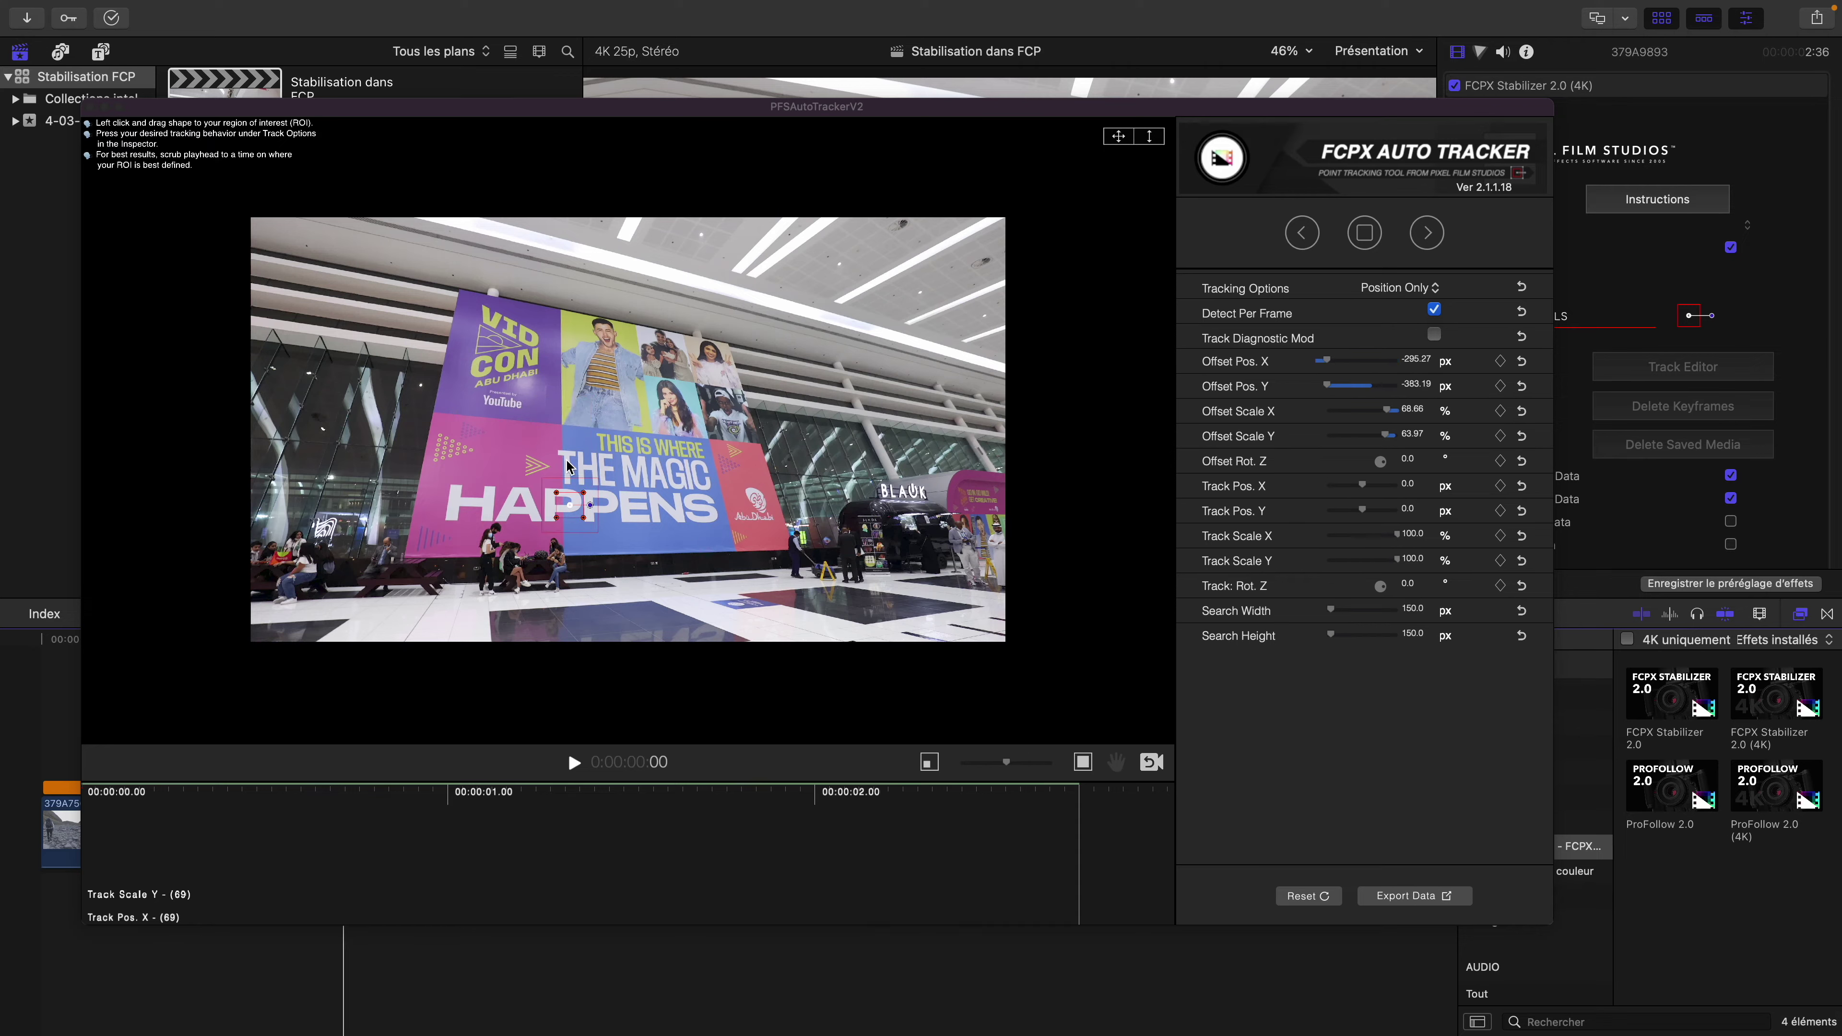
drag(563, 486, 564, 427)
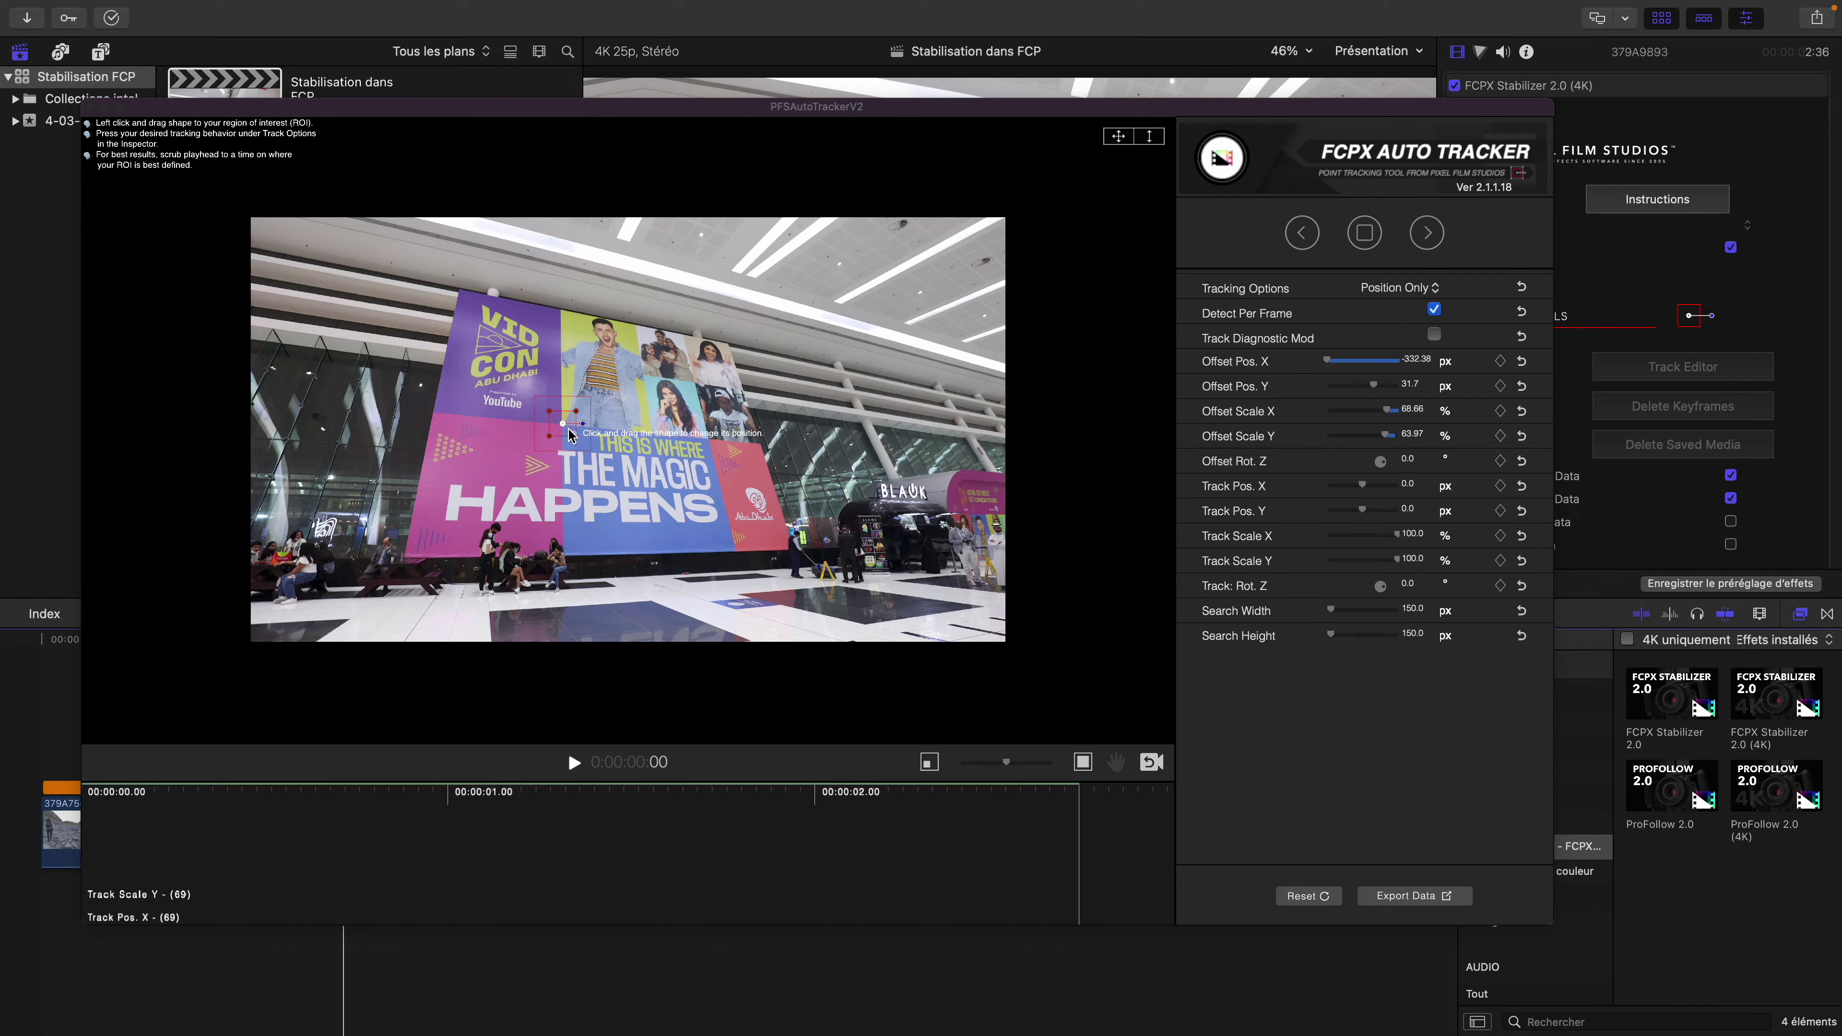
click(1426, 233)
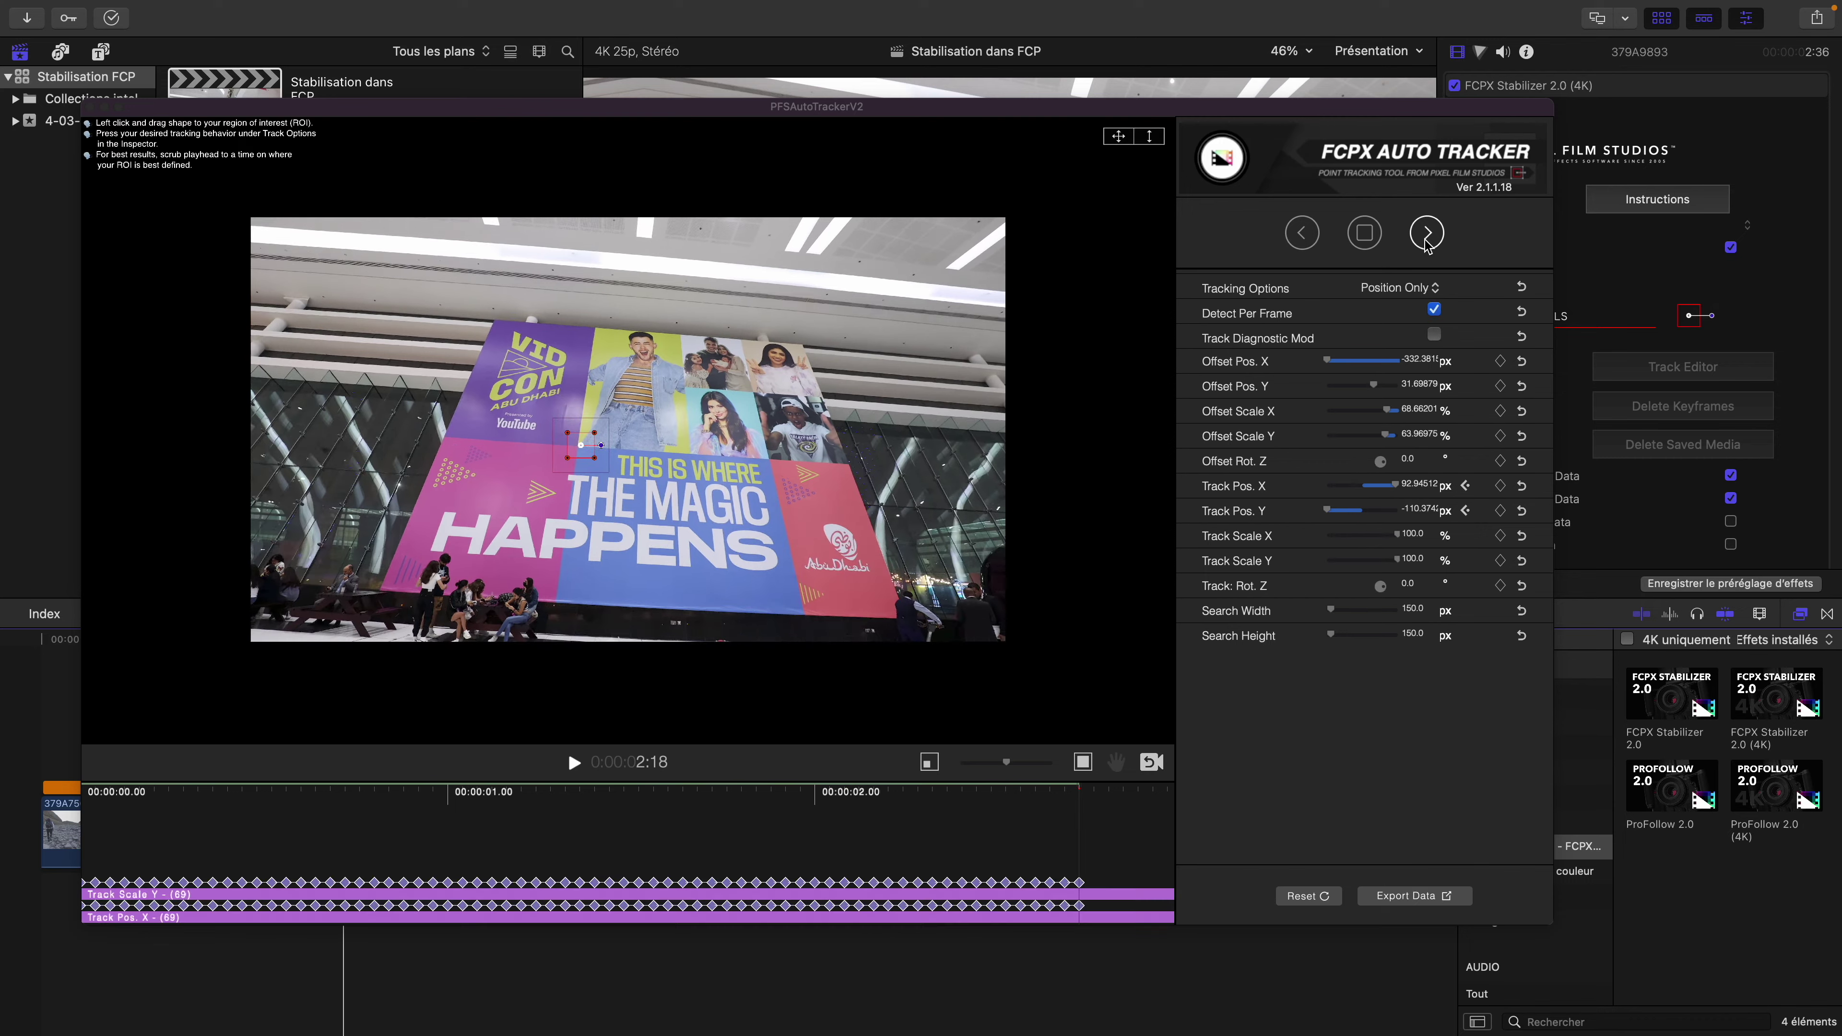
Export the tracking data to the stabilizer effect and close the tracker window
click(1425, 896)
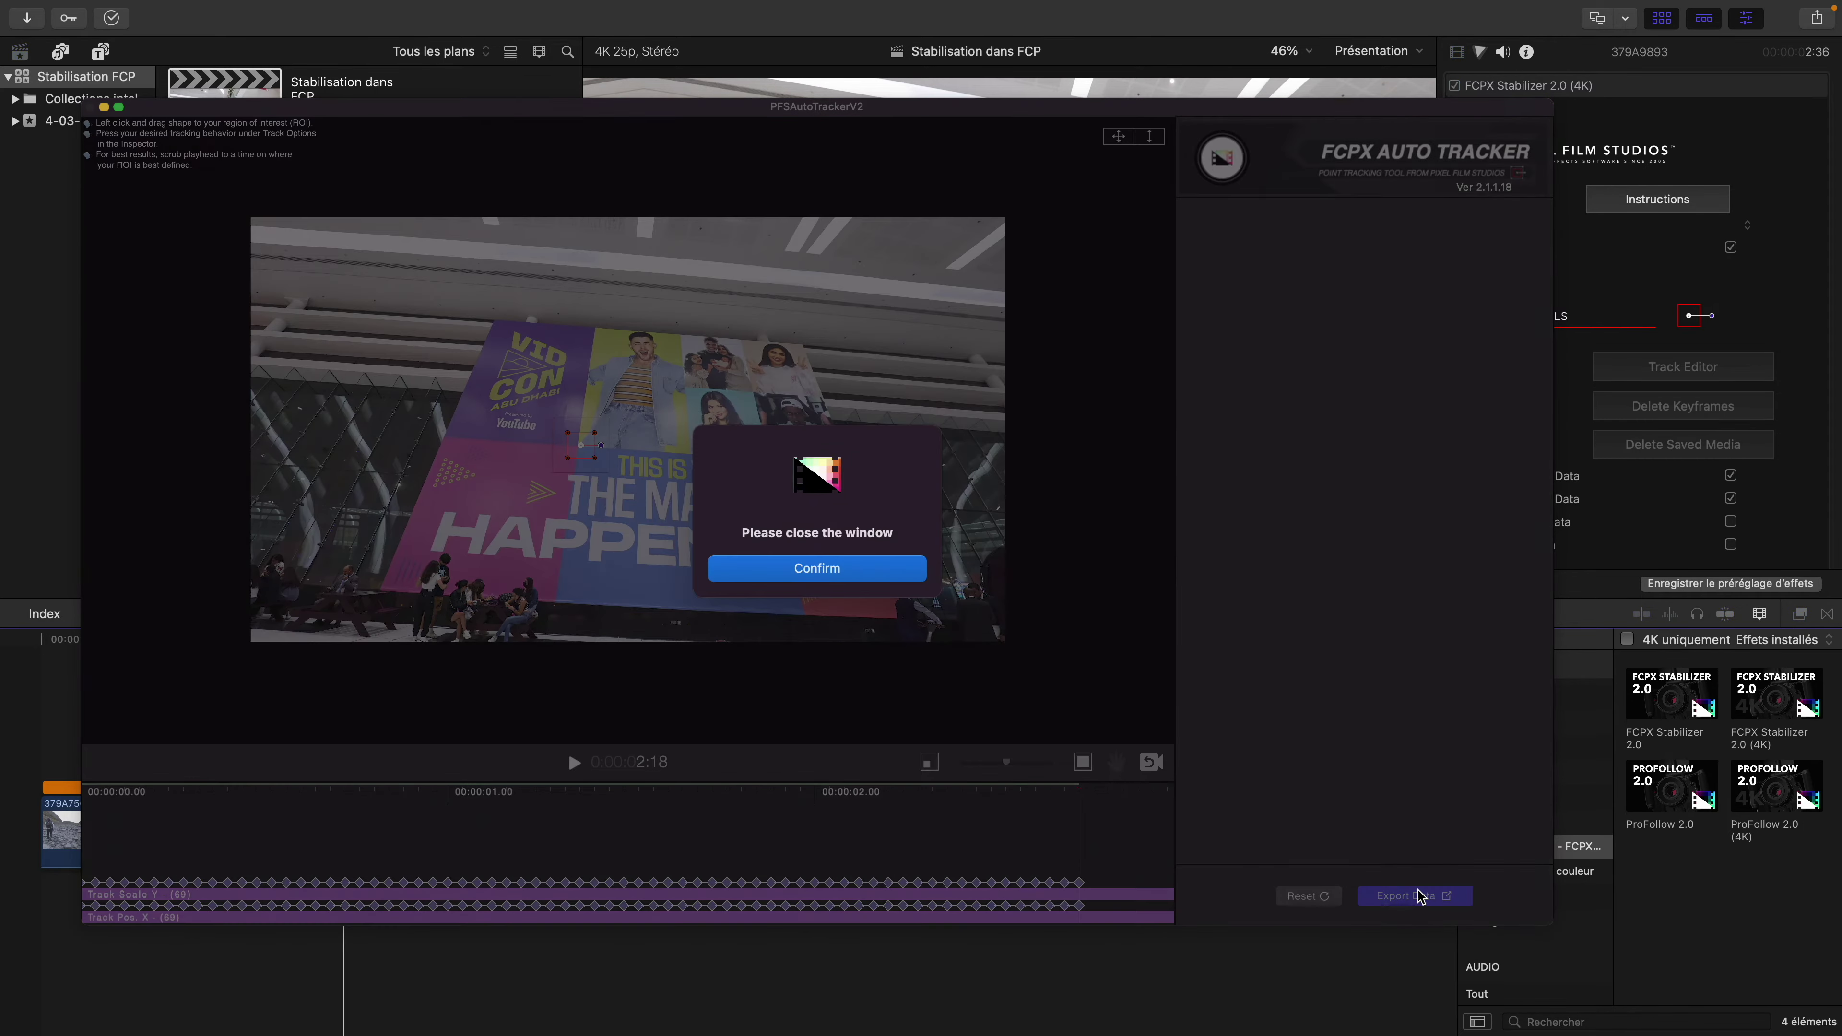
click(817, 568)
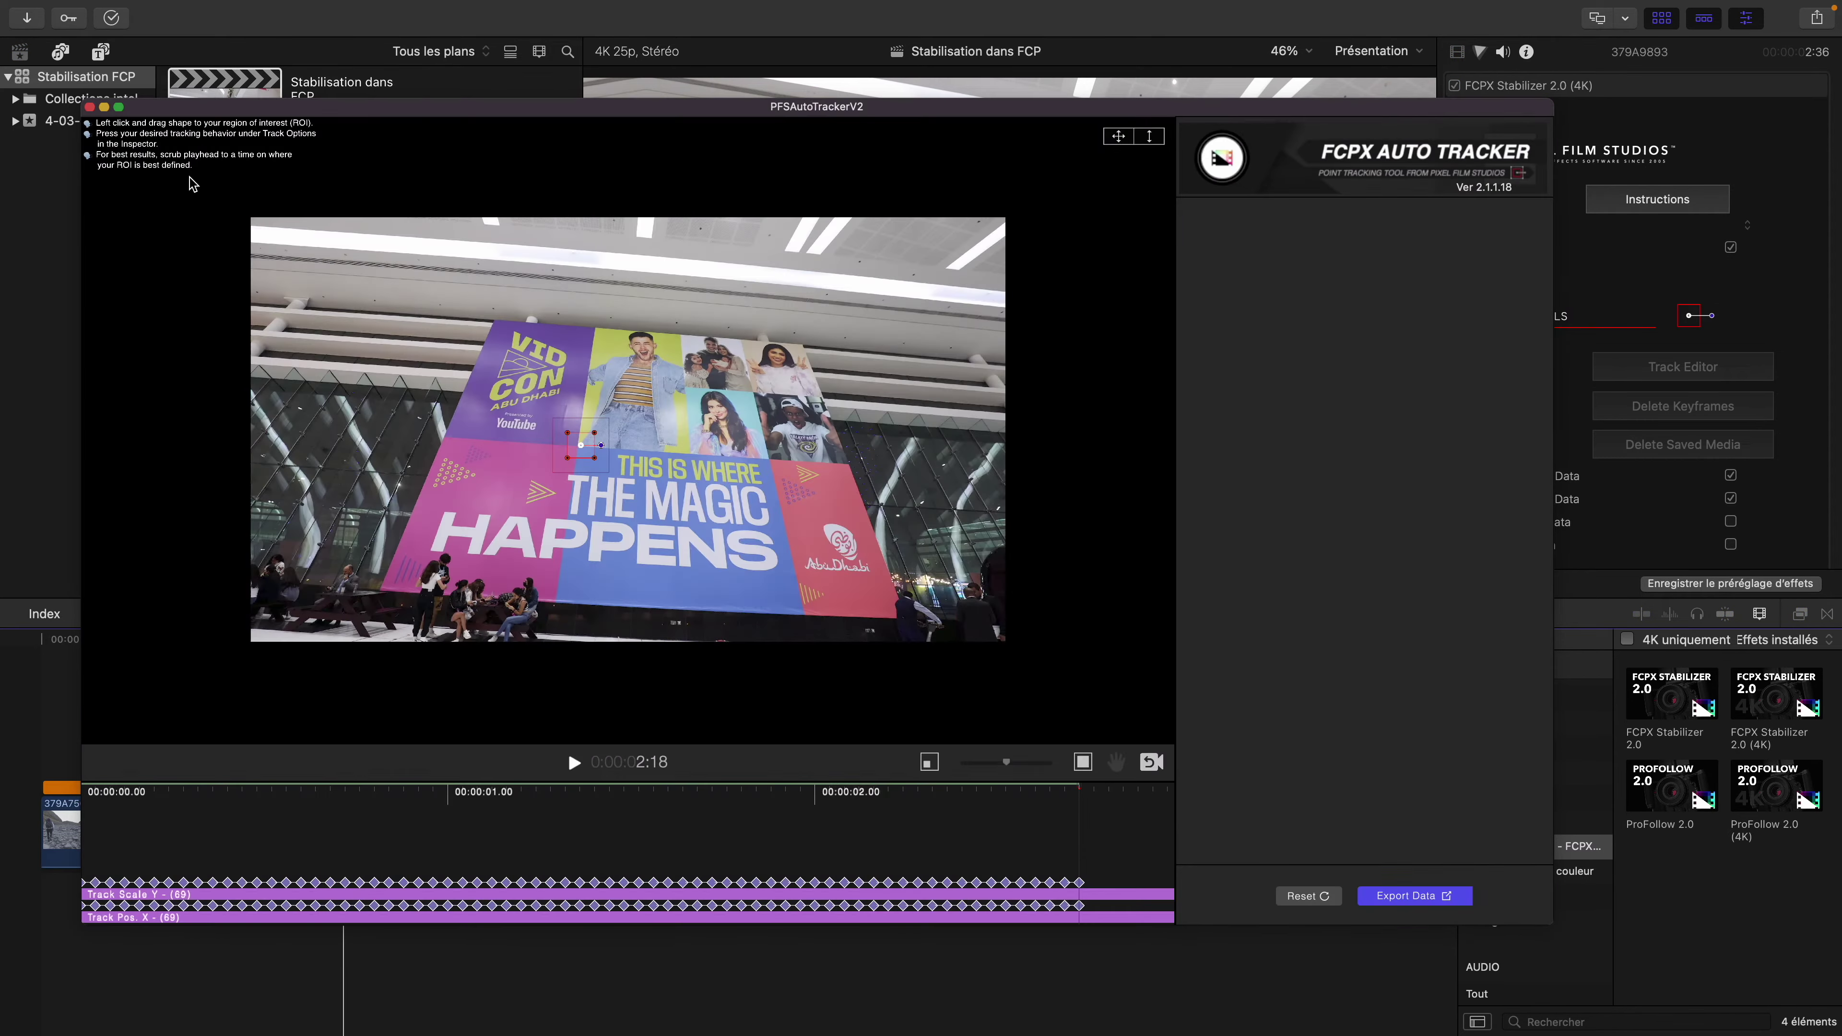
click(89, 107)
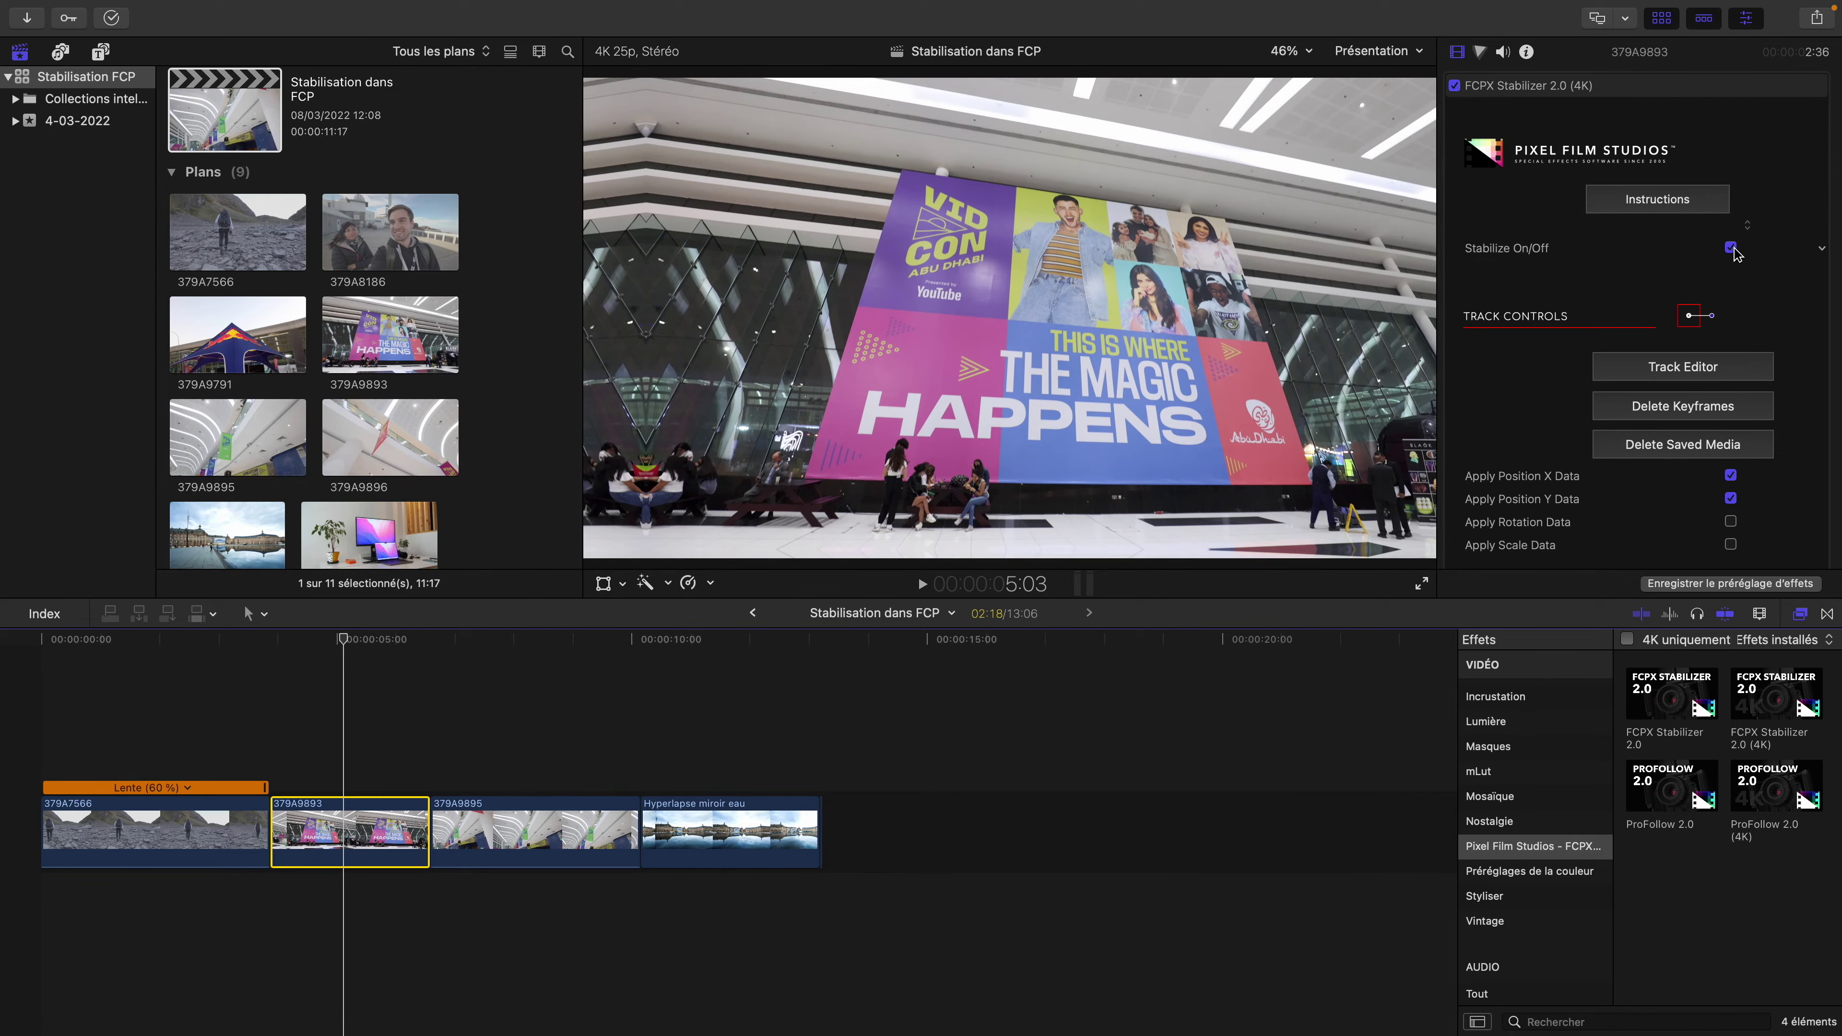
Switch the stabilizer effect off and on again to compare the billboard clip with and without stabilization
click(1731, 248)
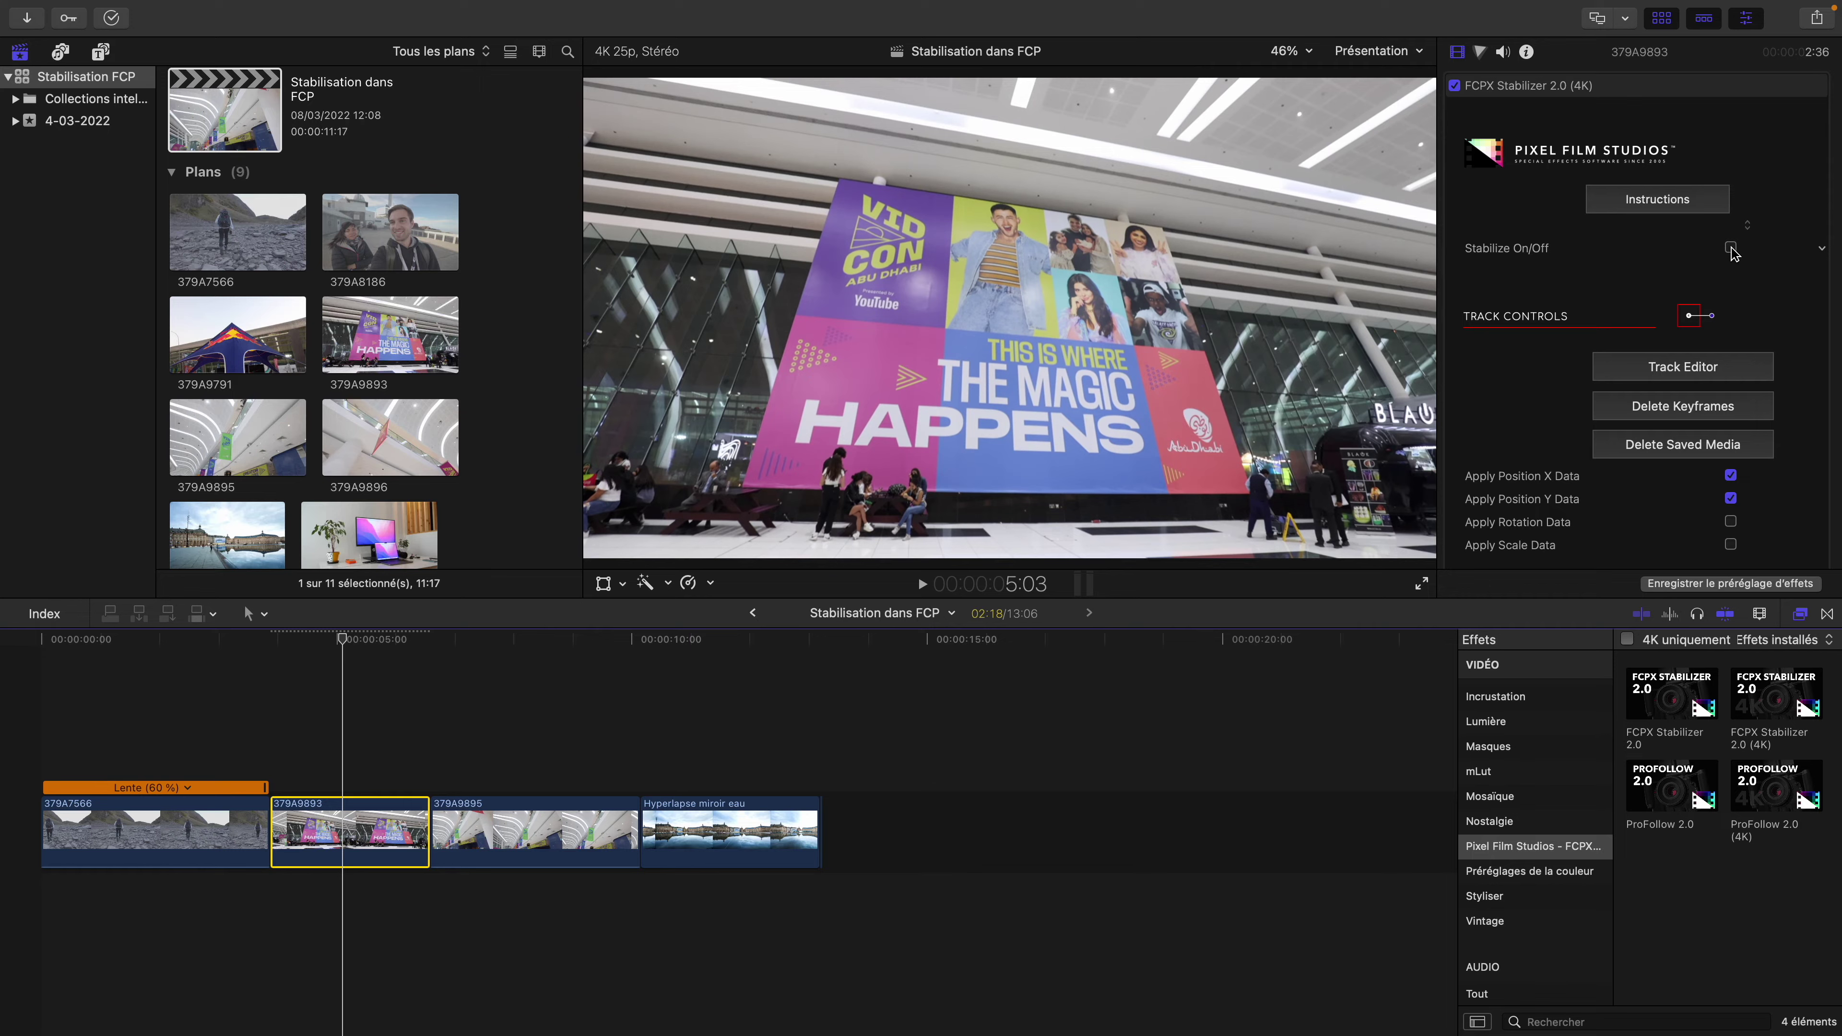
click(1731, 248)
scroll(1766, 532, down, 3)
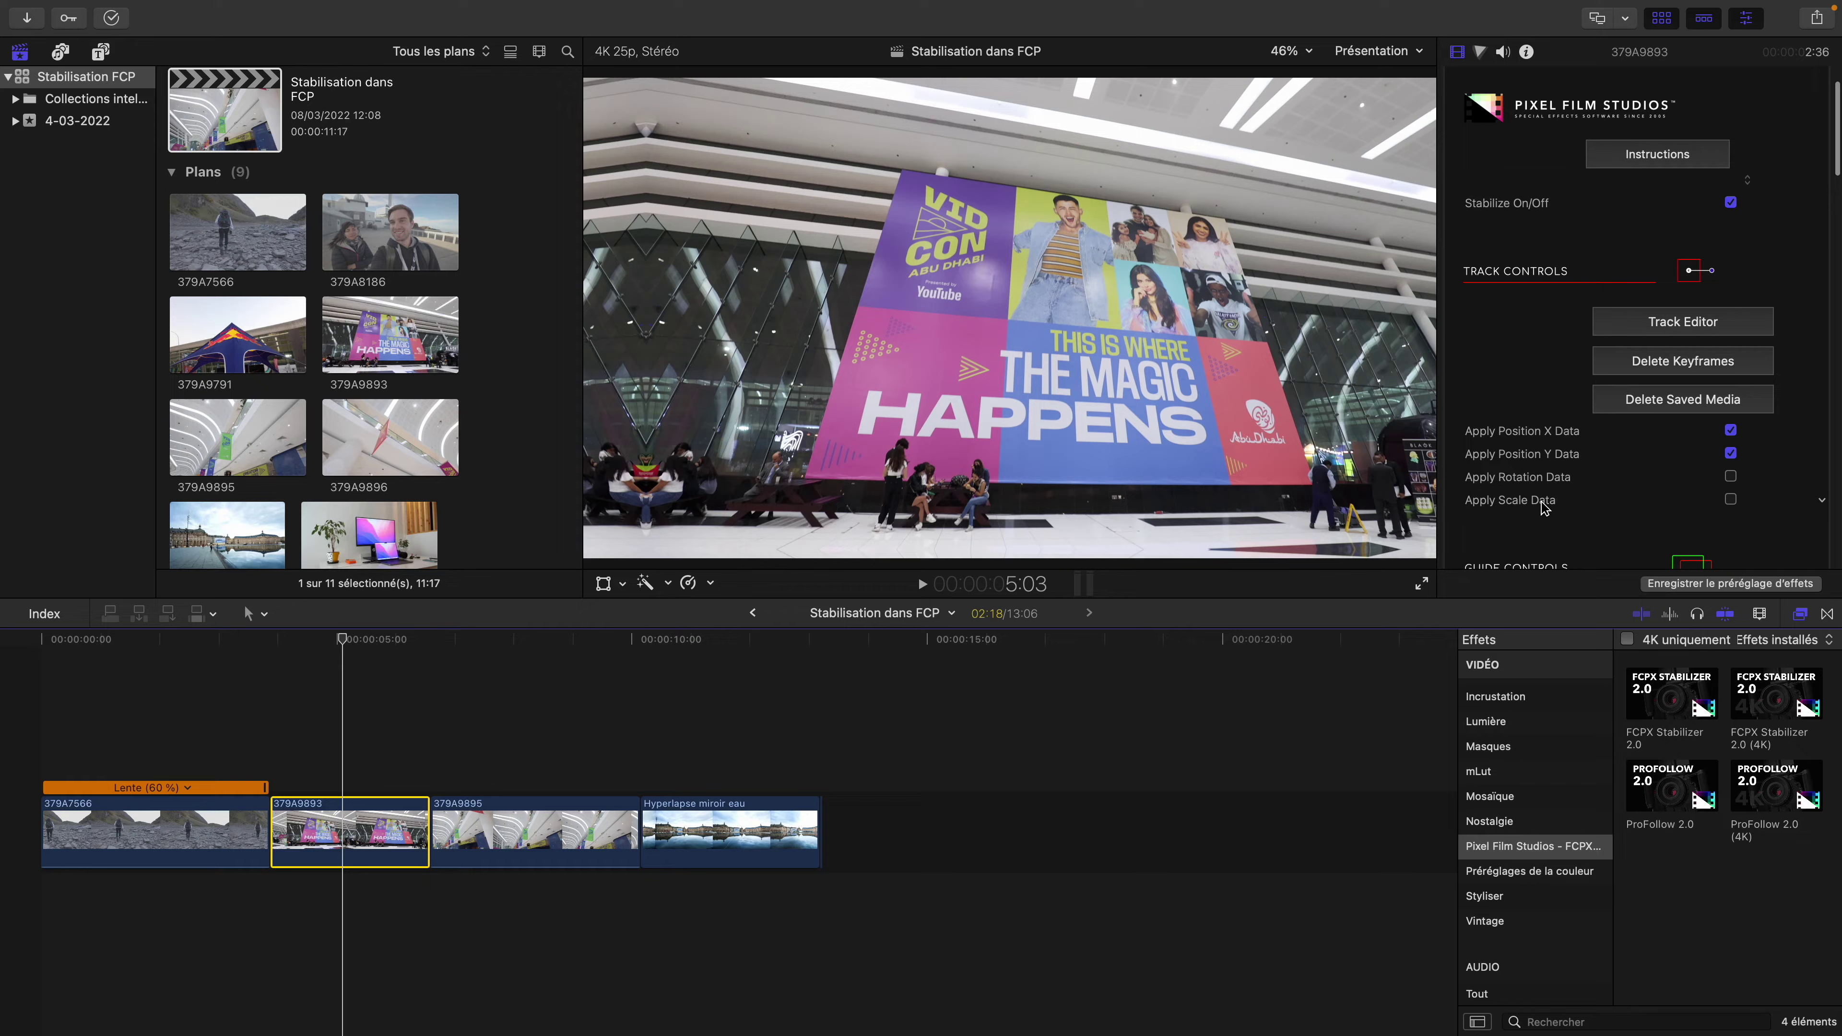
Play clip 379A9893 several times from different points to review the tracked stabilization
click(269, 726)
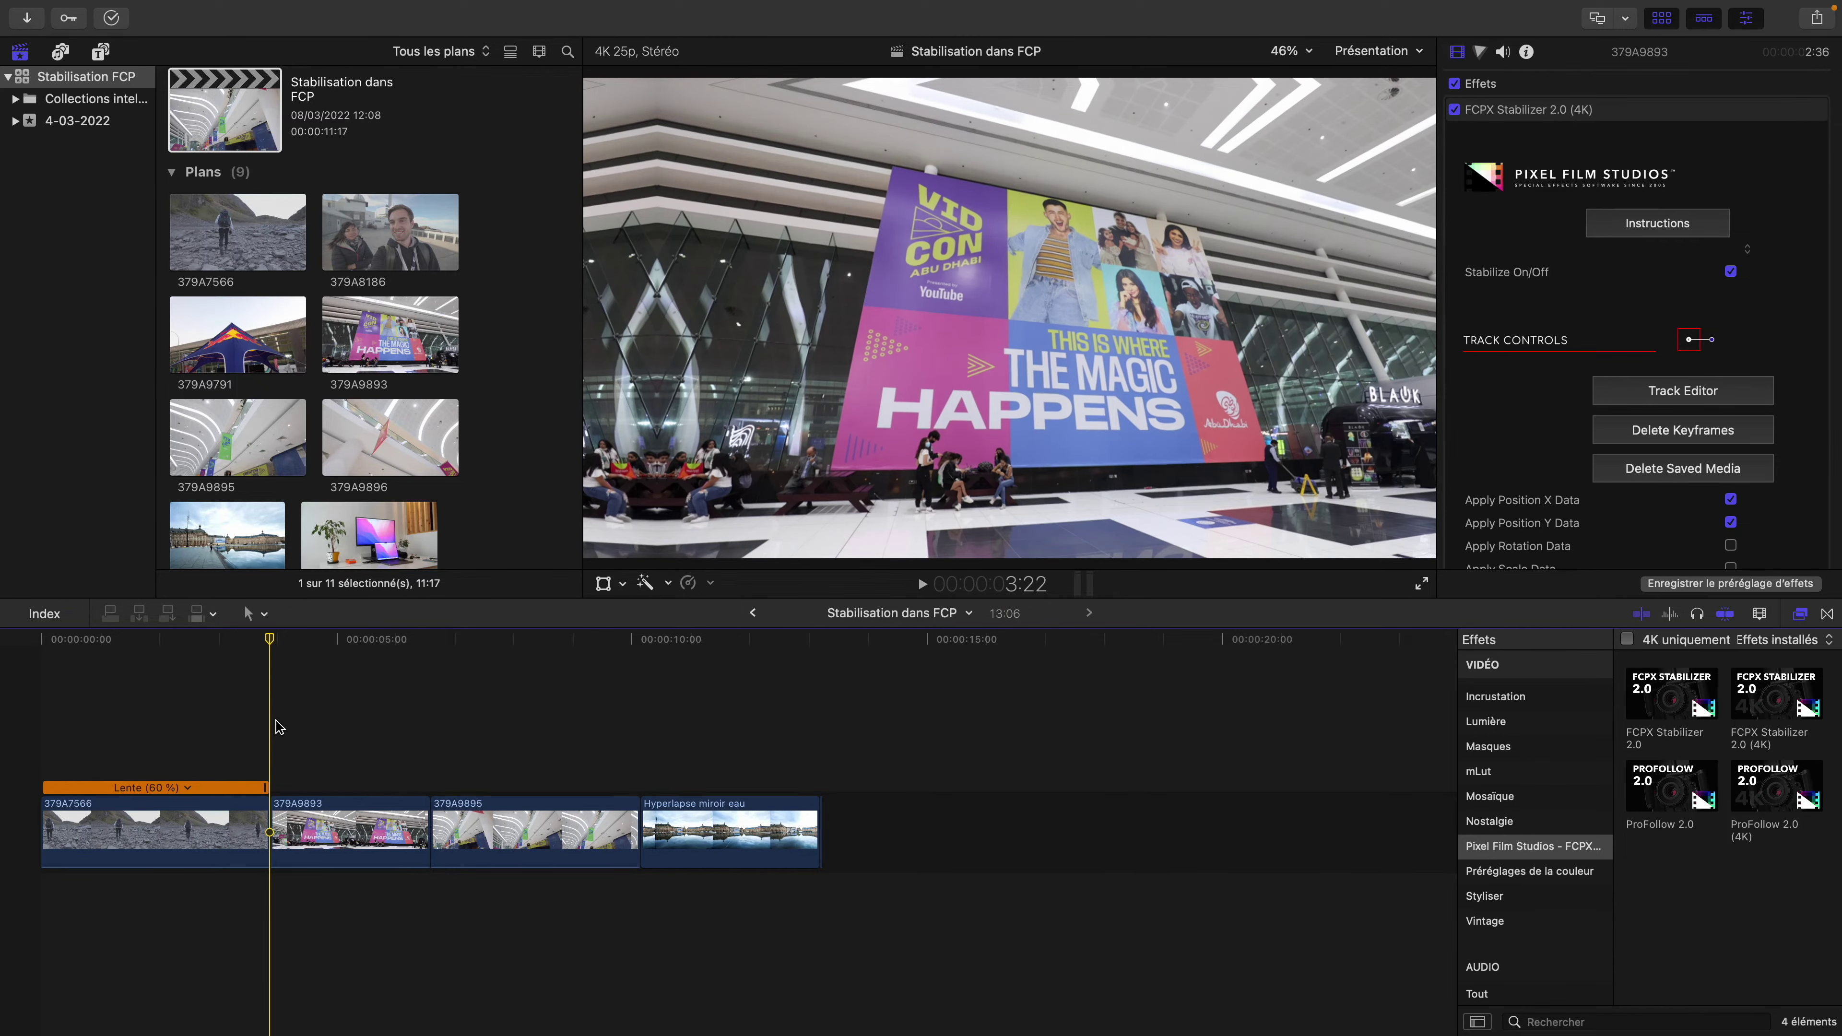
key(space)
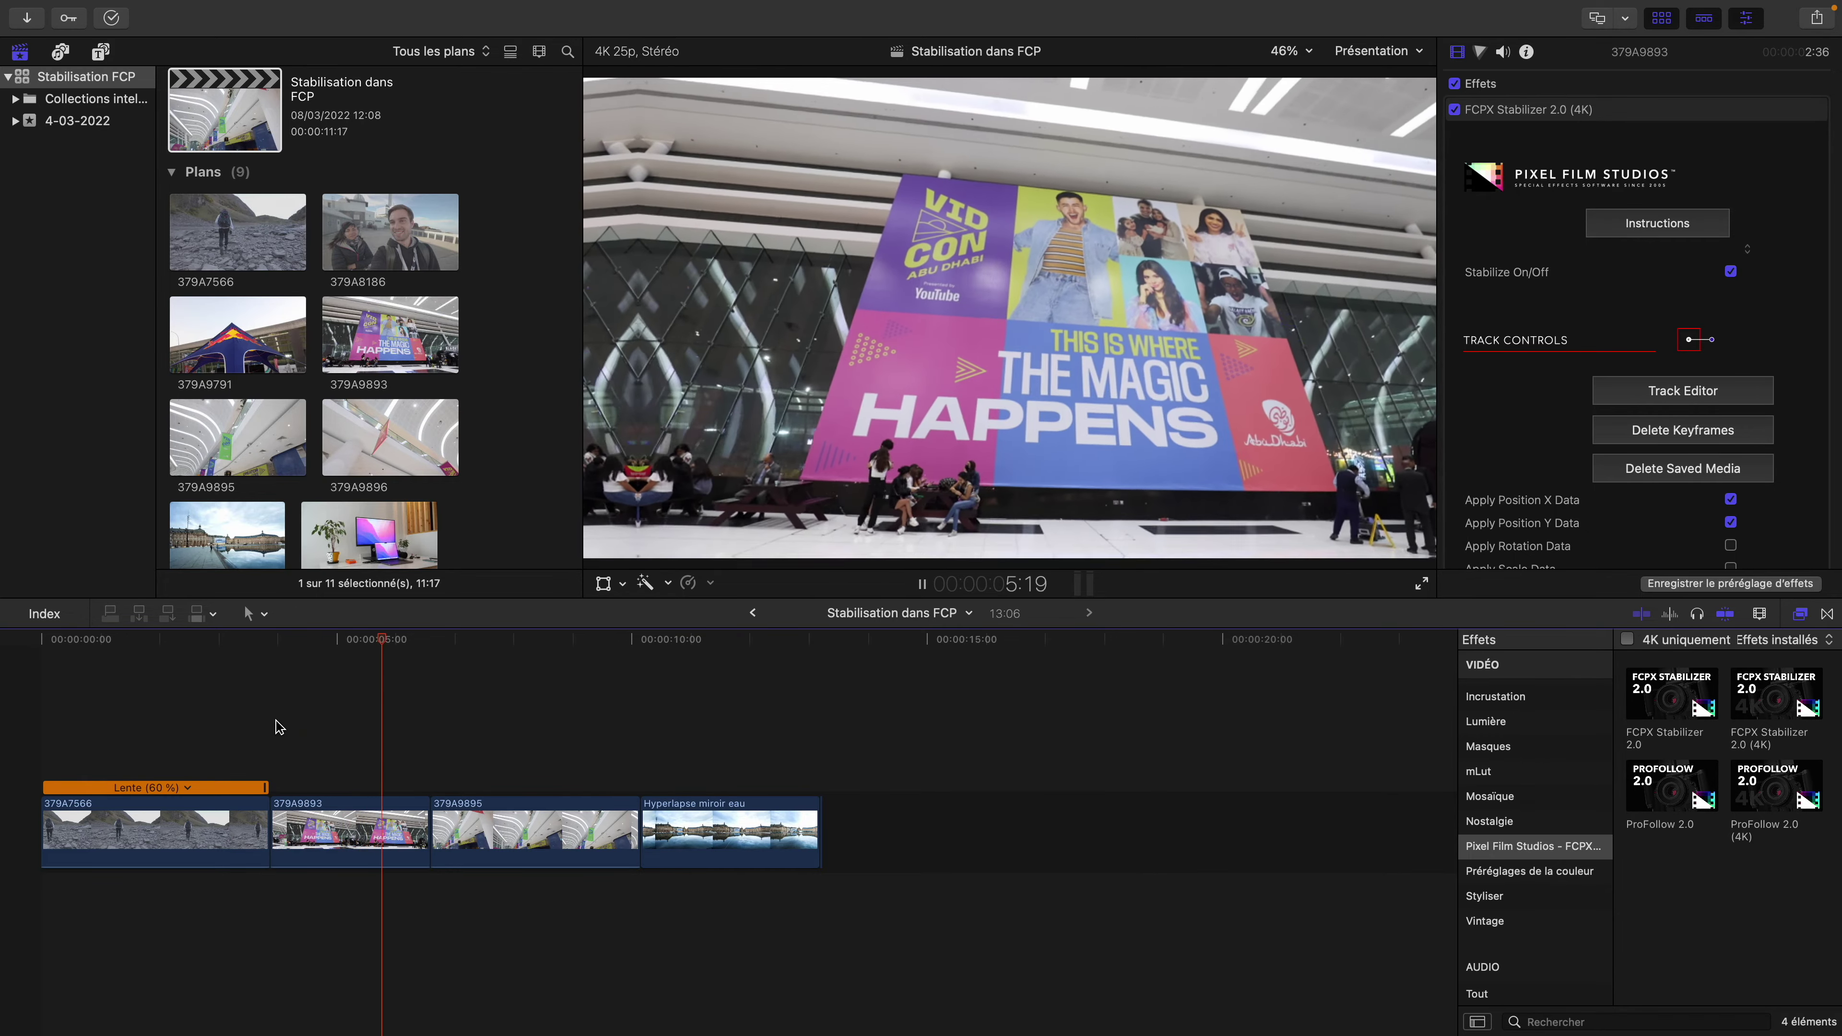
click(301, 748)
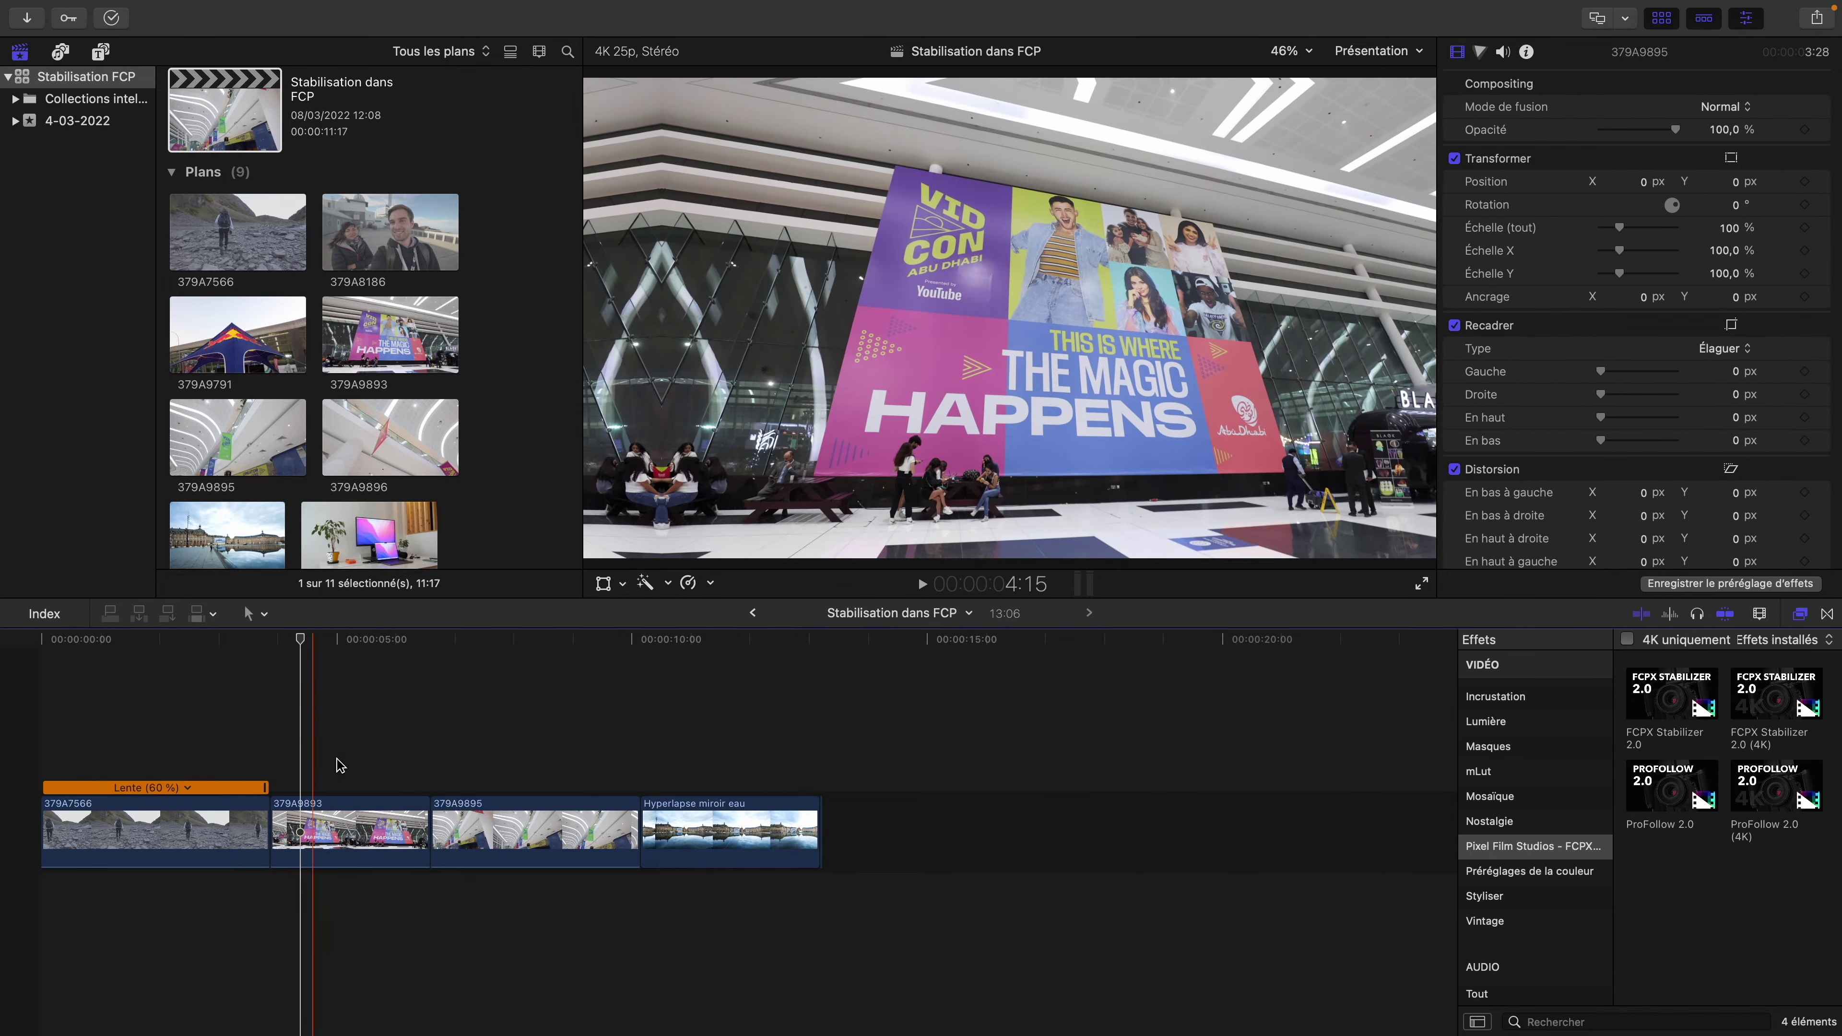
click(335, 831)
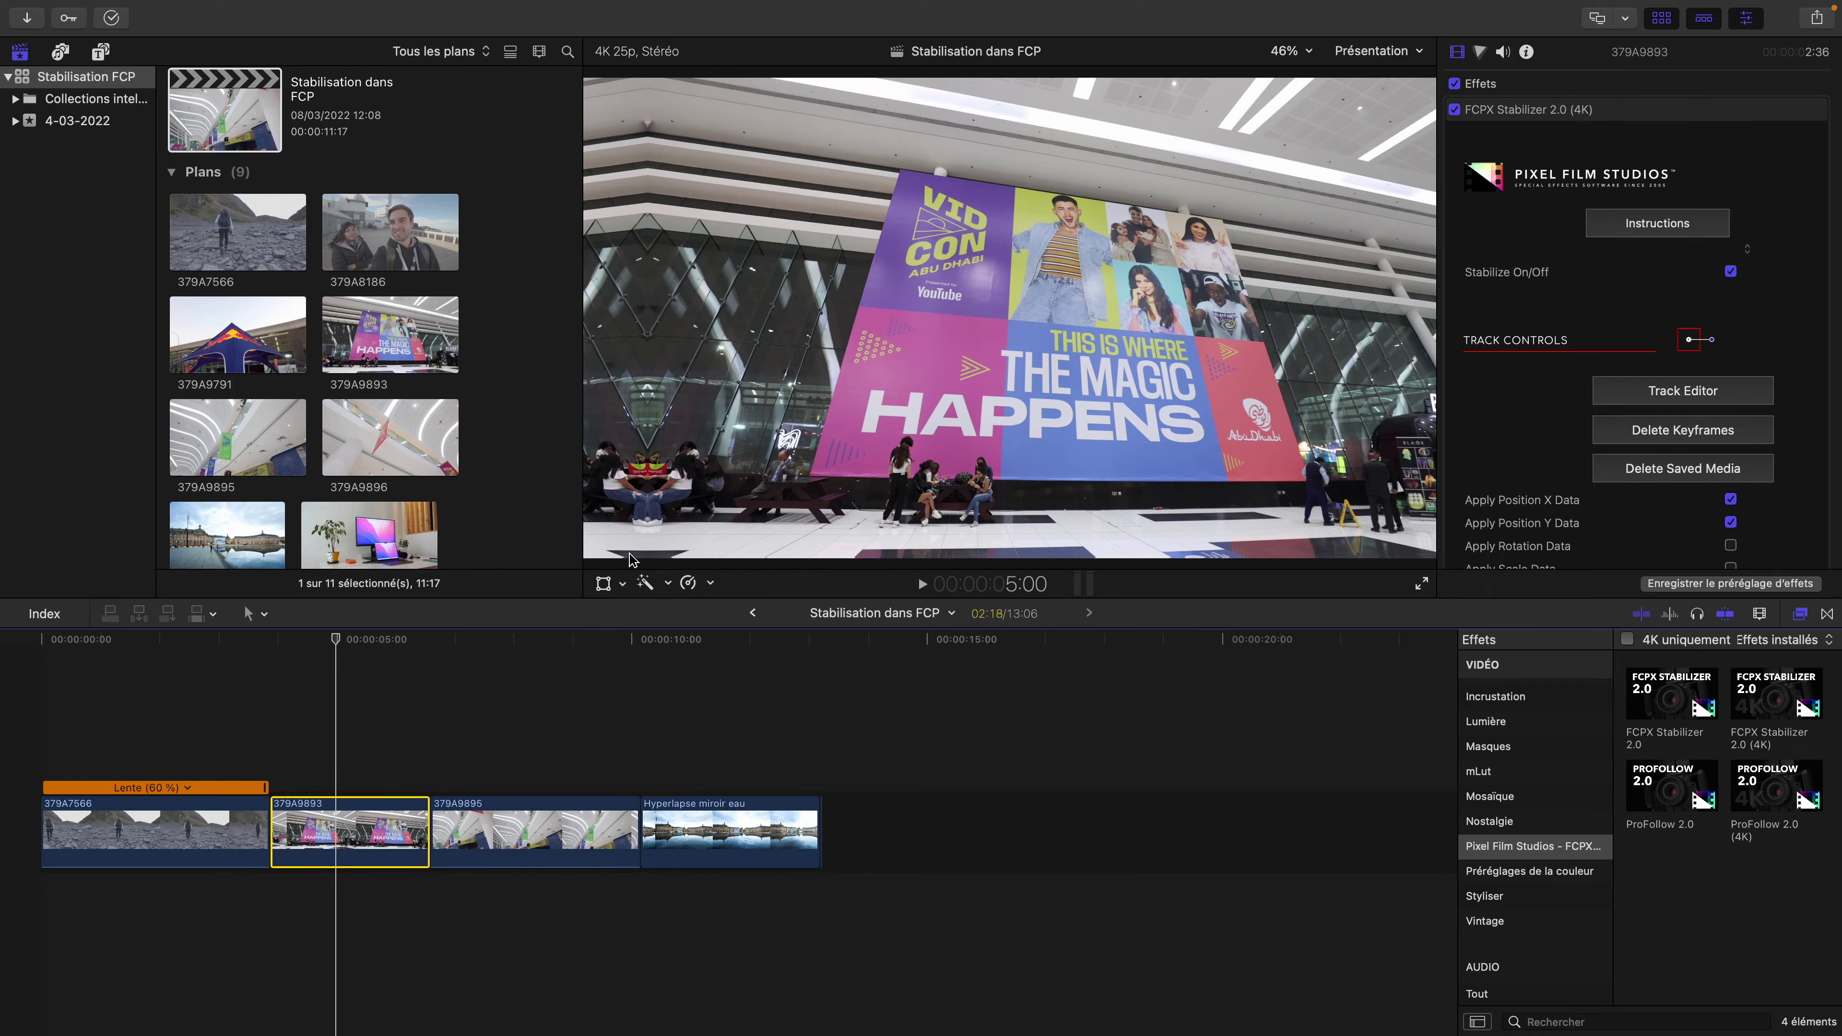
key(space)
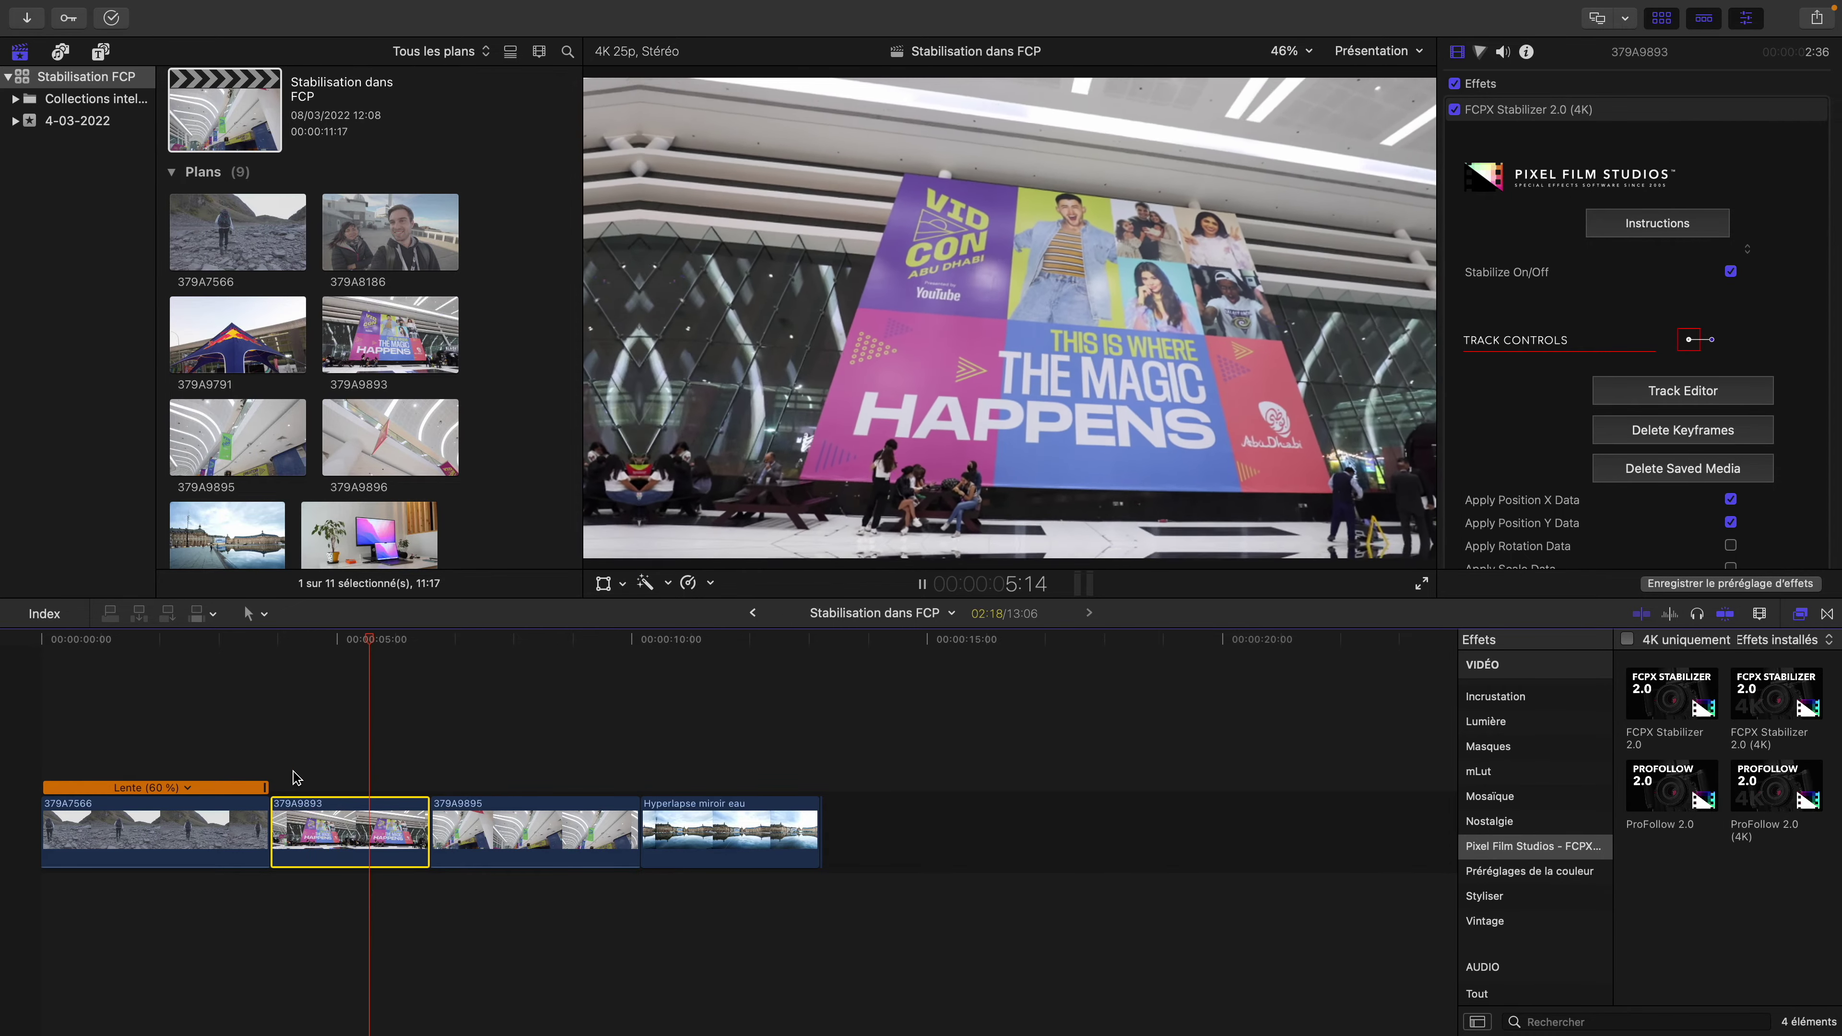
click(326, 761)
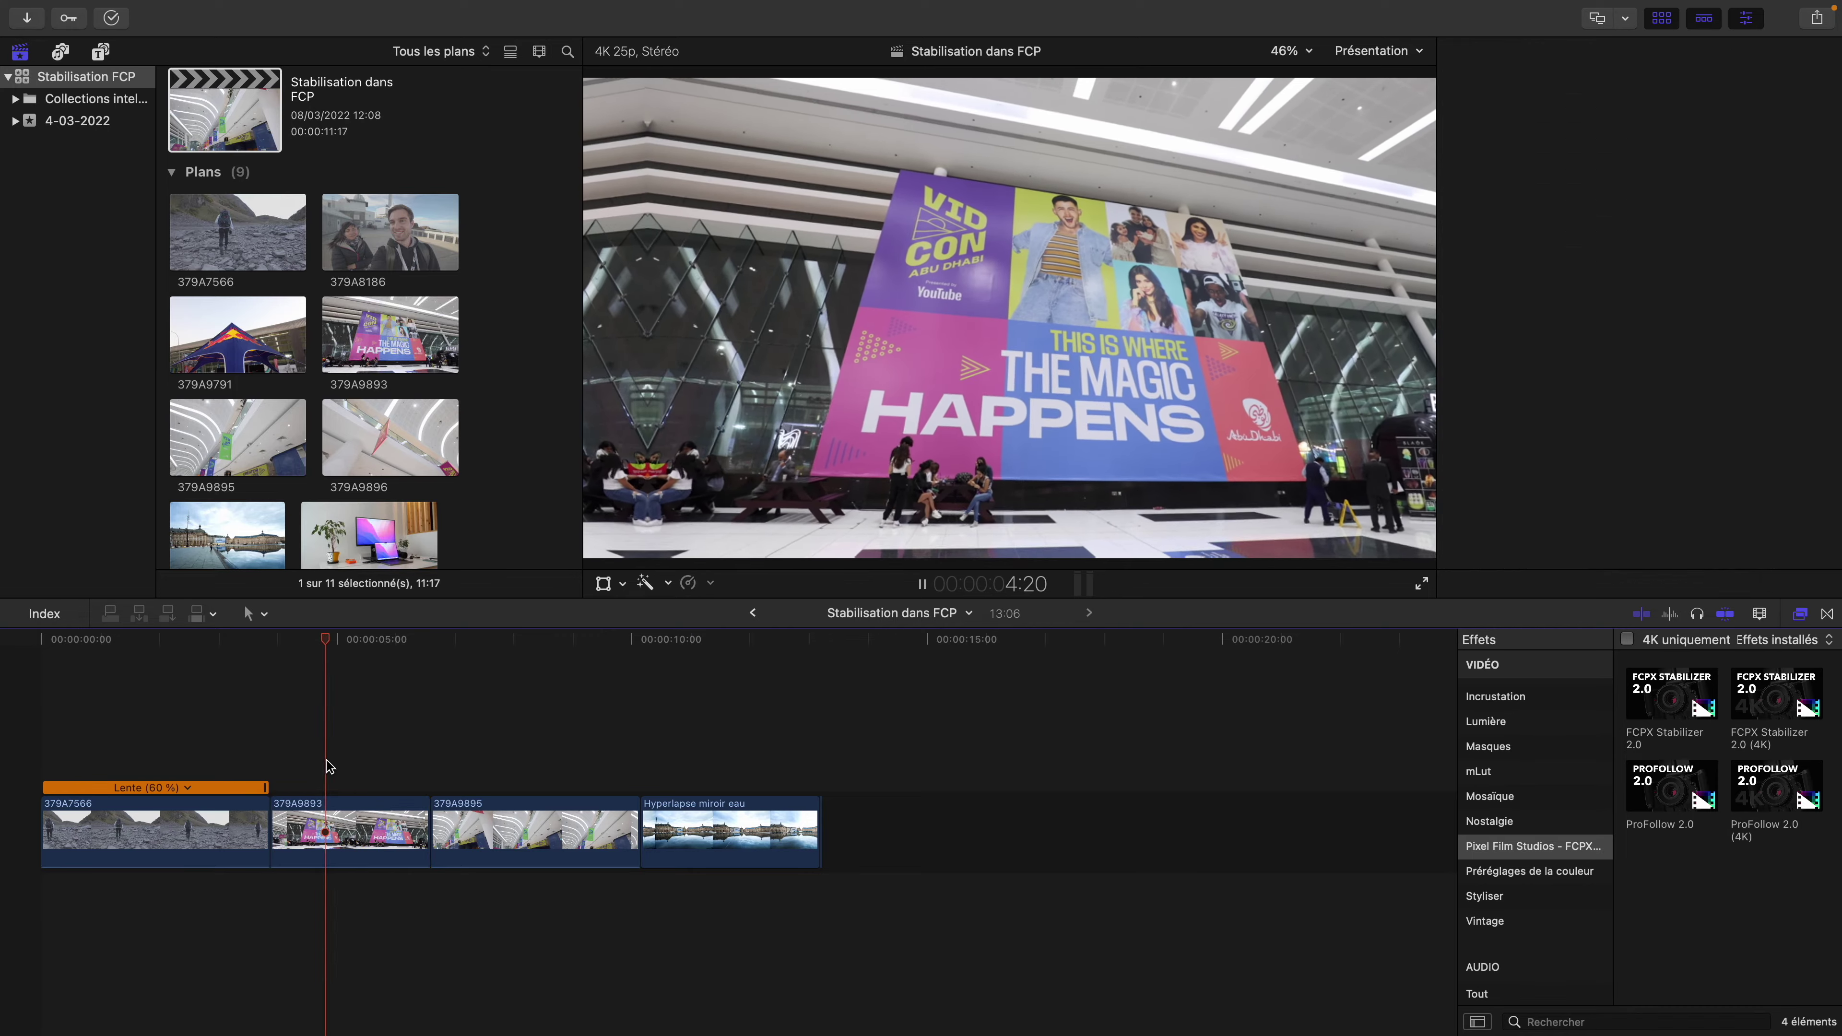
click(354, 764)
click(354, 832)
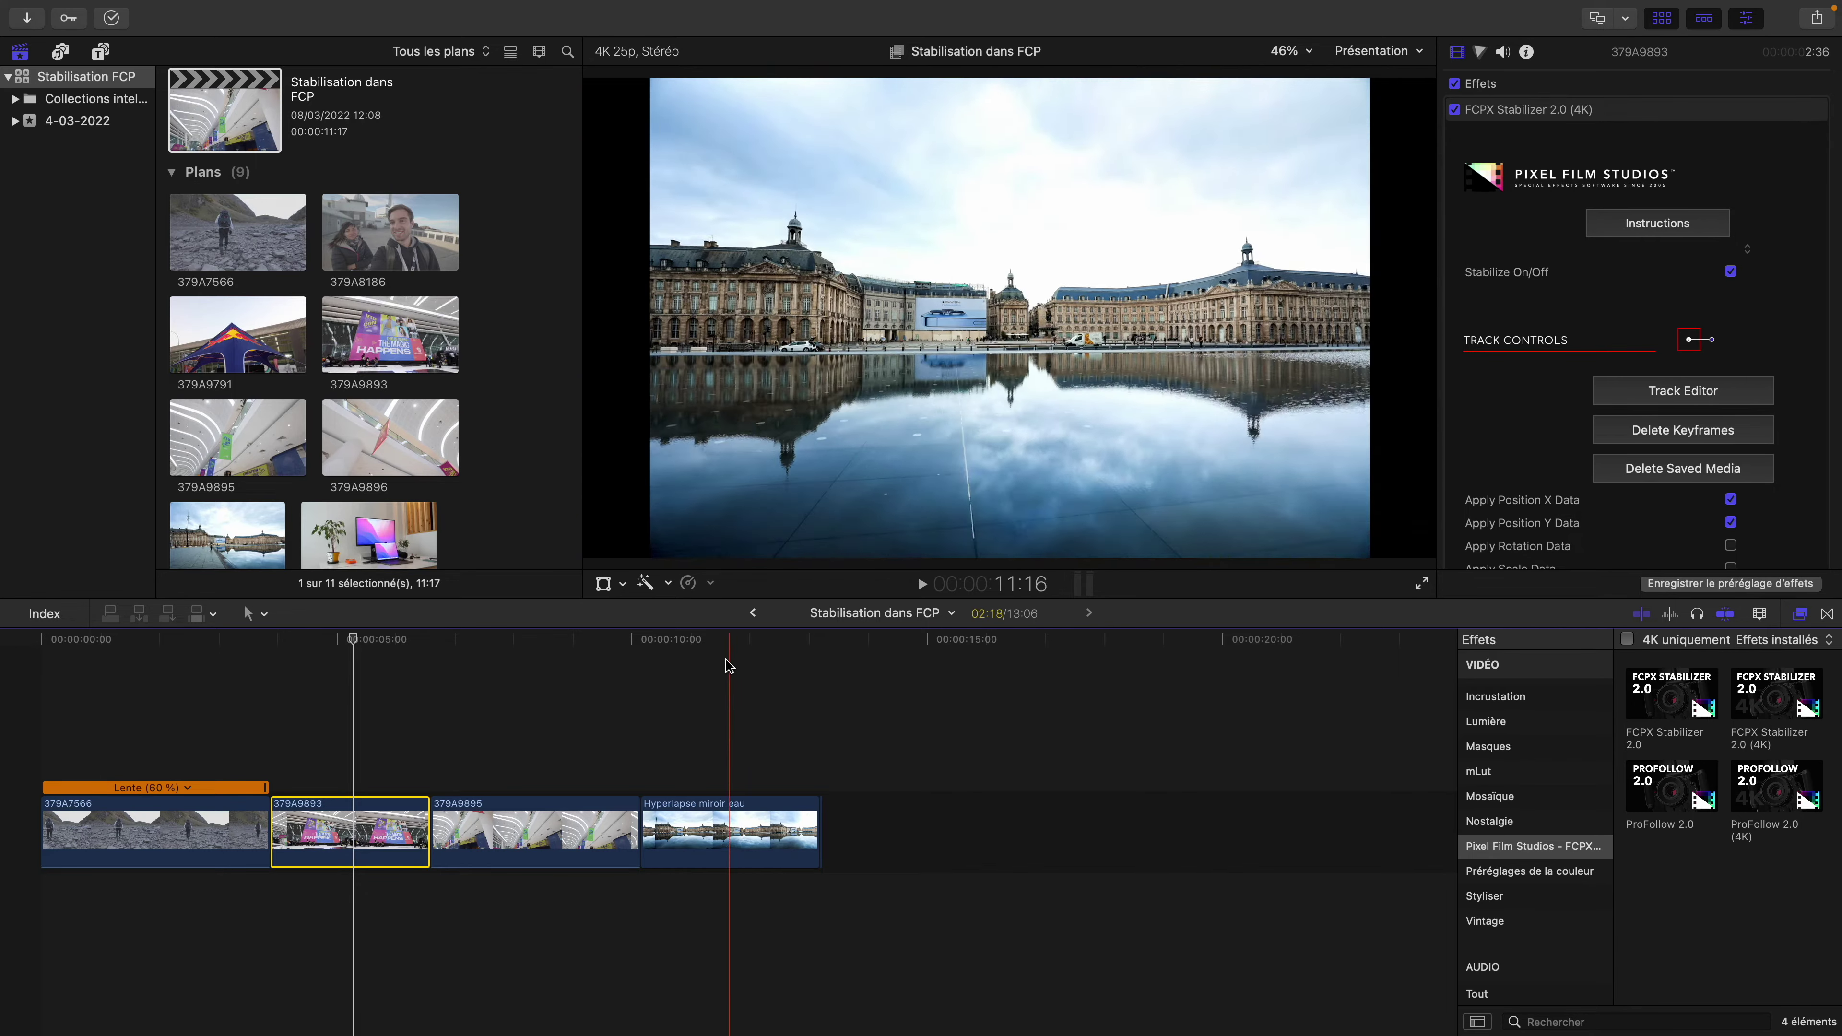
Play clip 379A9895 from its start to review the original camera movement
click(453, 783)
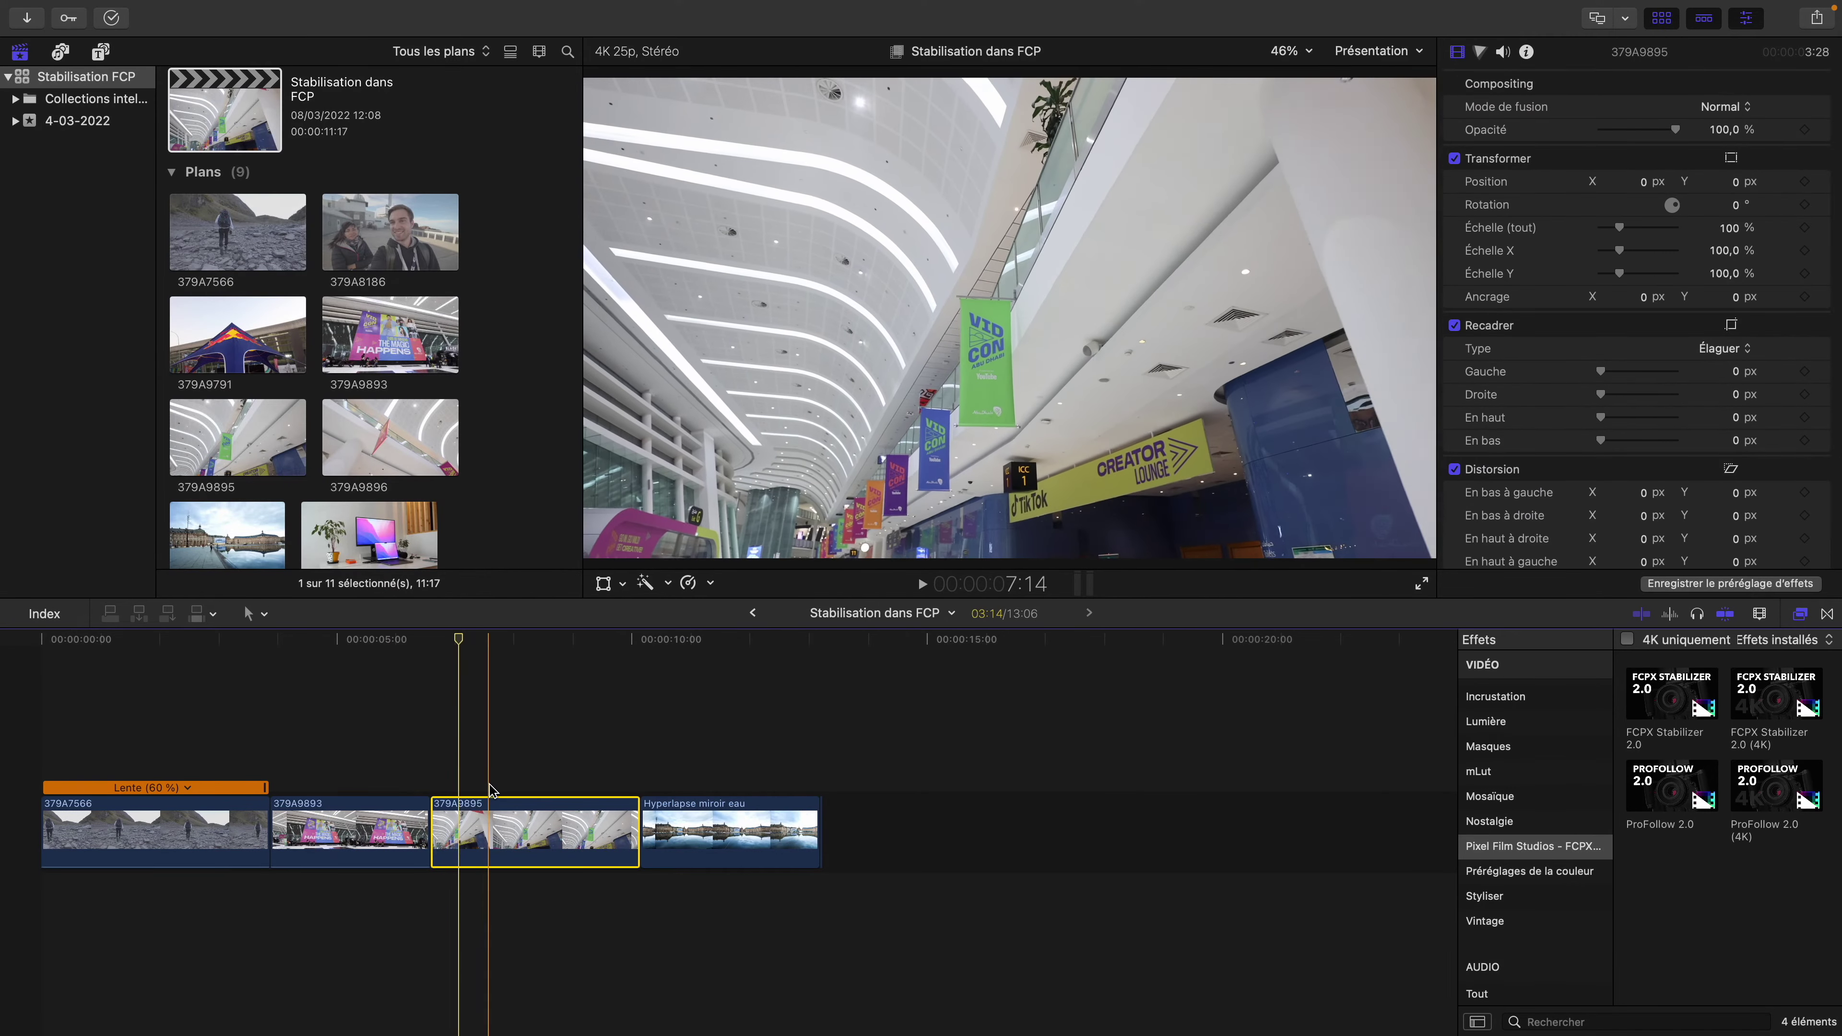
click(435, 776)
key(space)
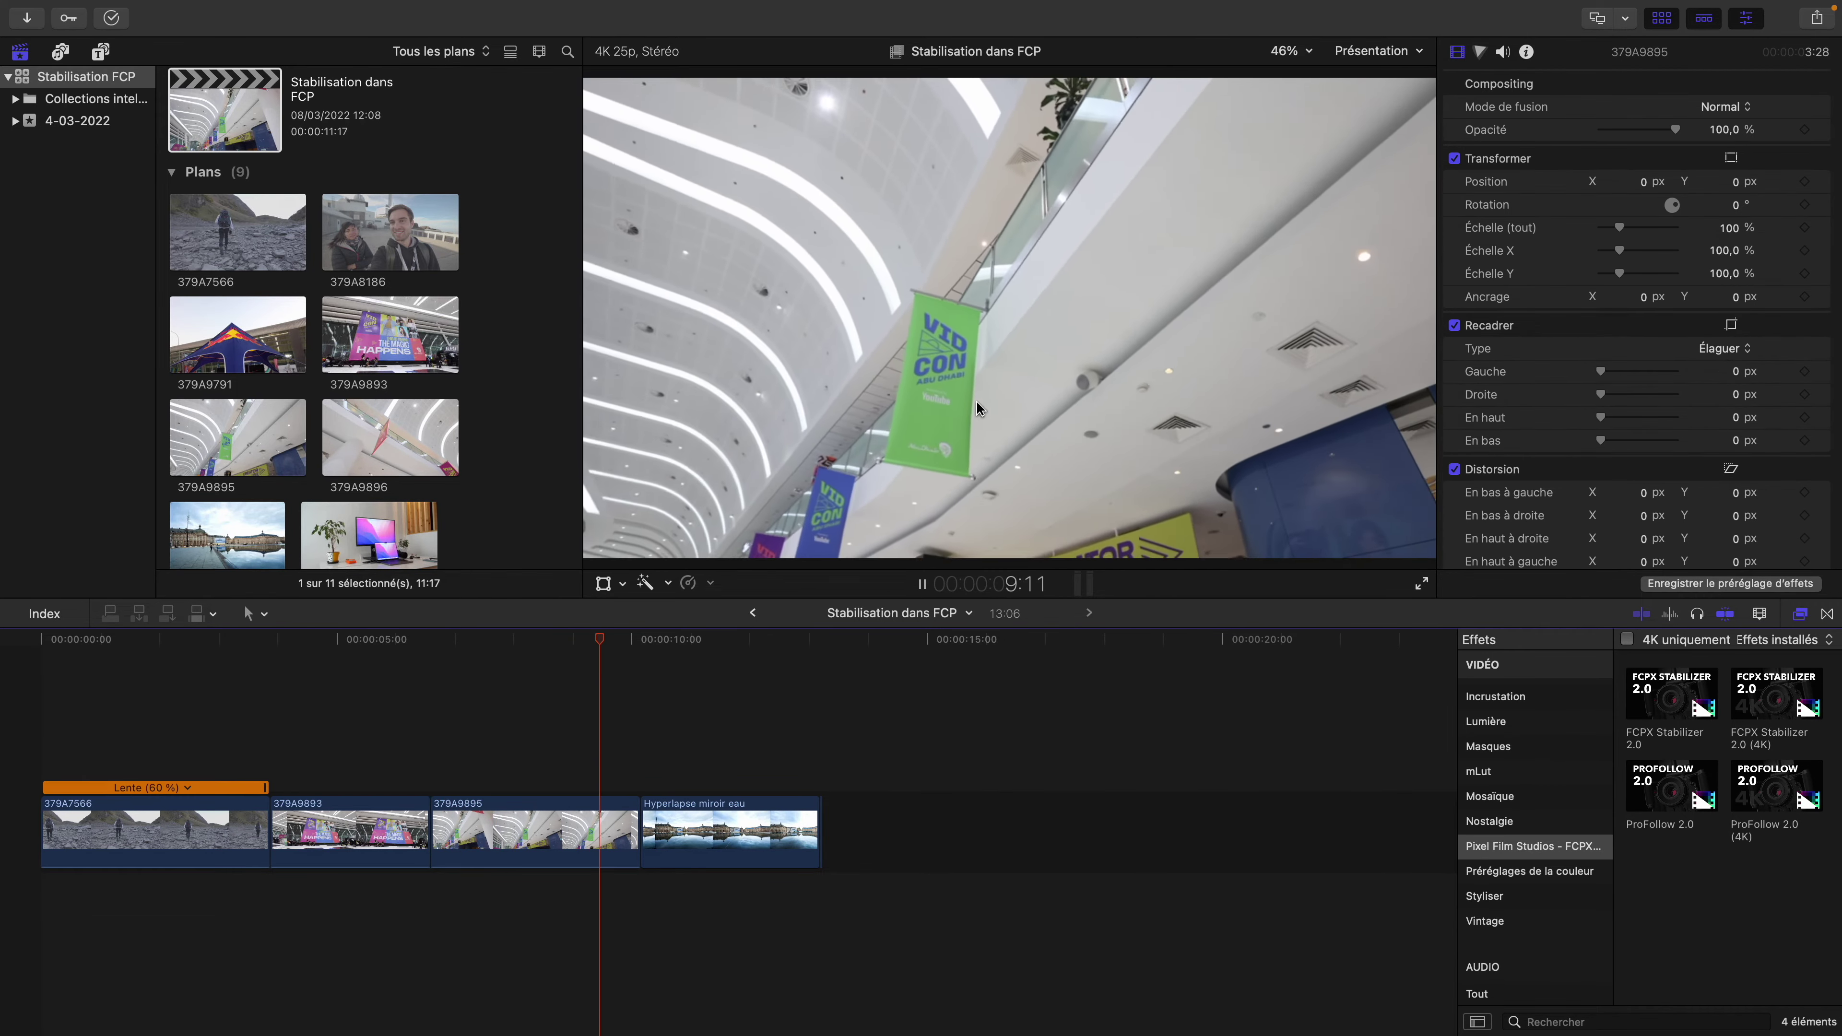
click(429, 726)
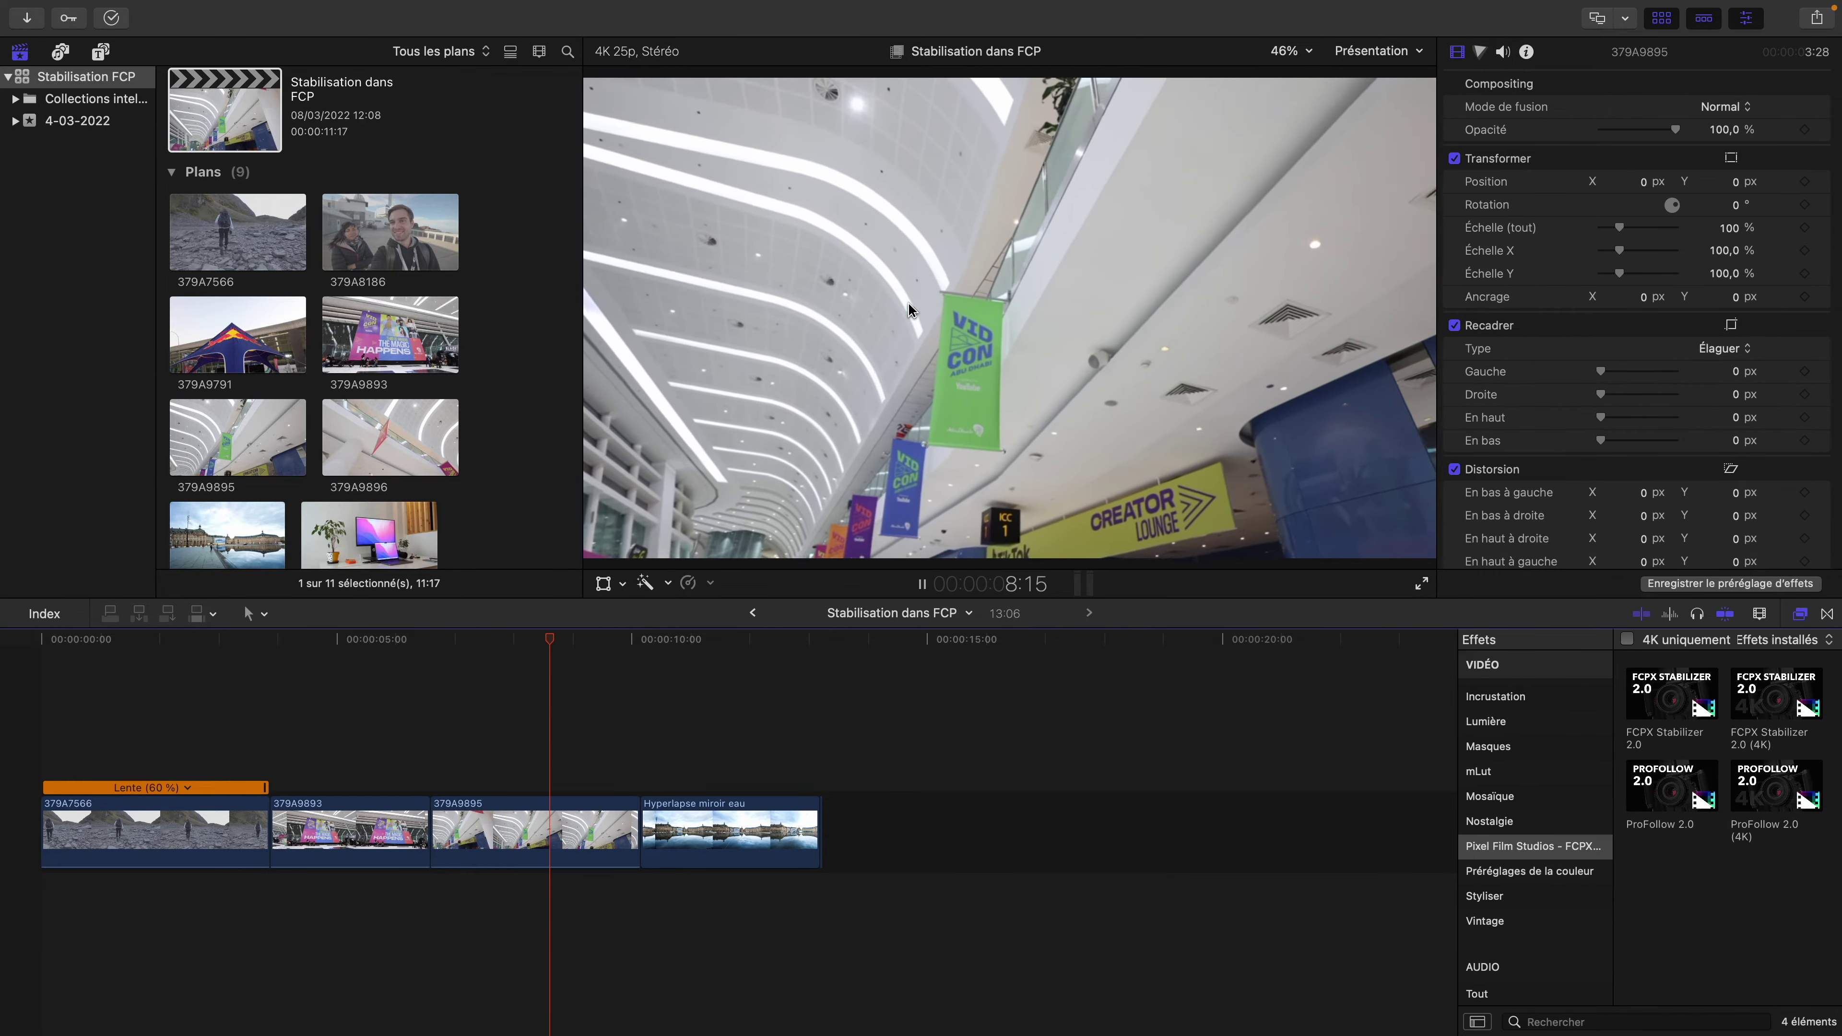
key(space)
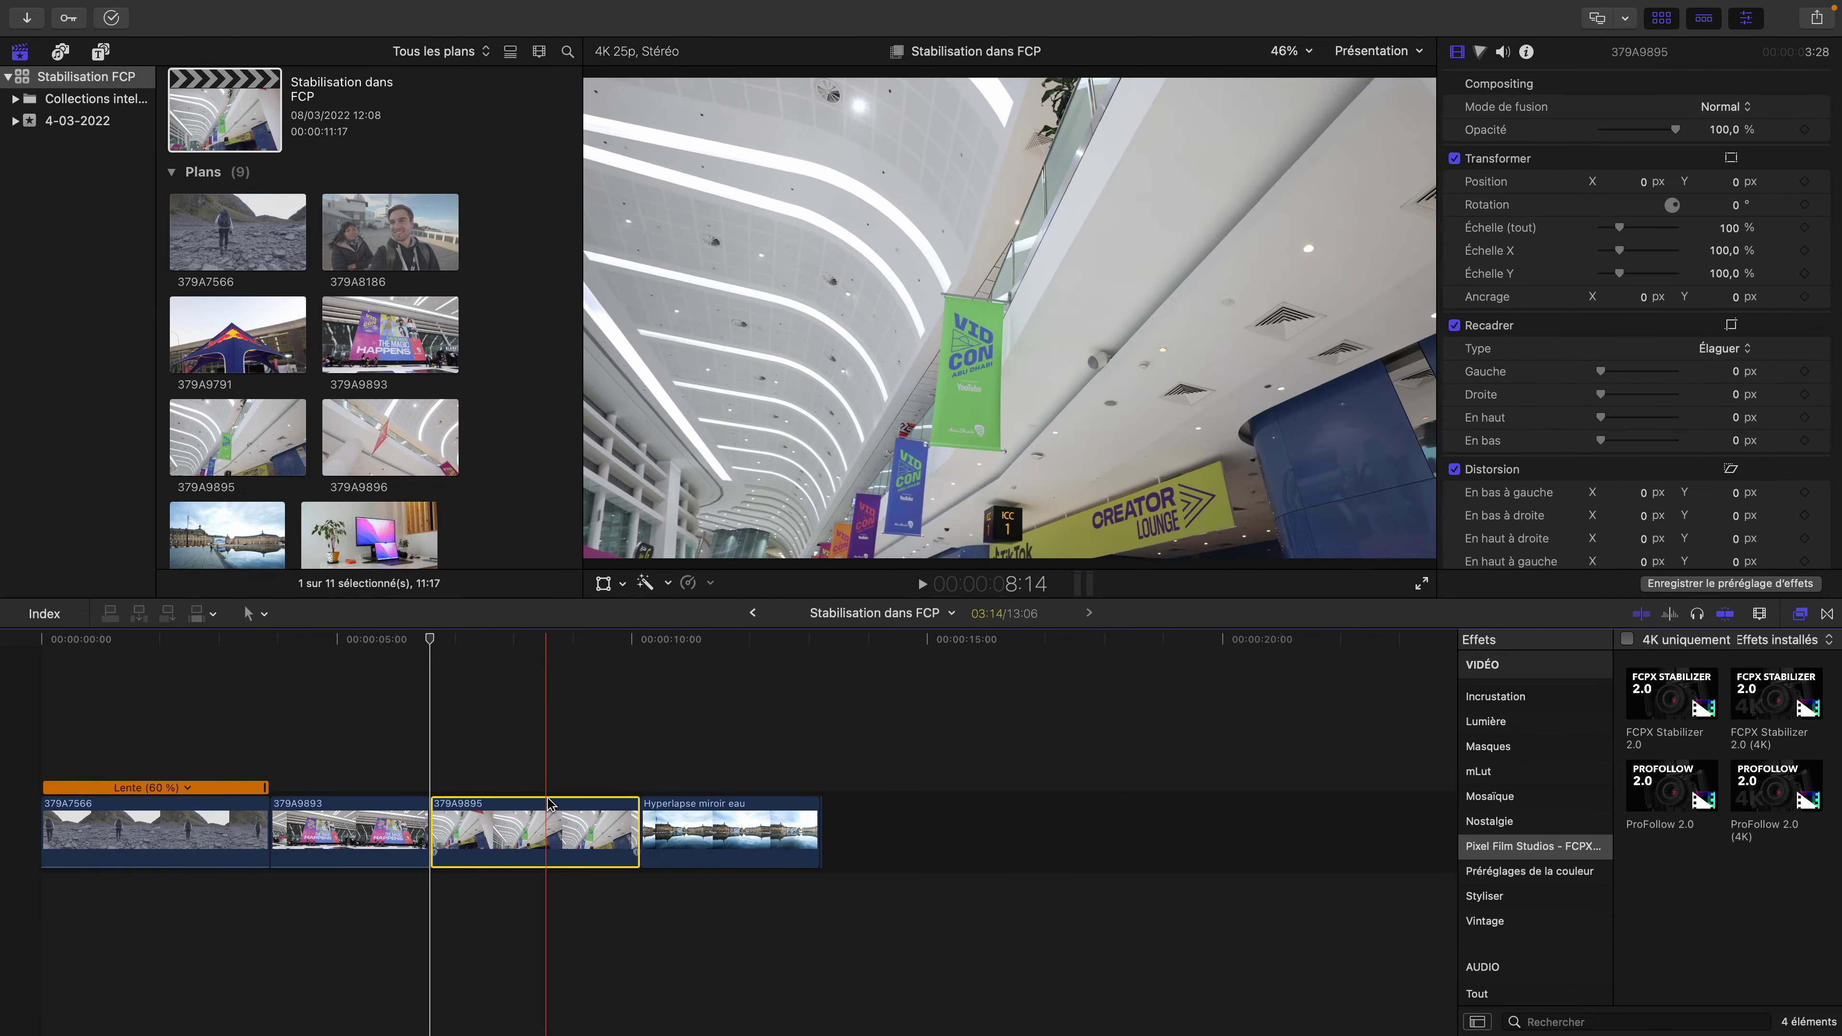
Enable the built-in Stabilisation on clip 379A9895, leaving the method on Automatique
scroll(1552, 342, down, 4)
scroll(1552, 343, down, 3)
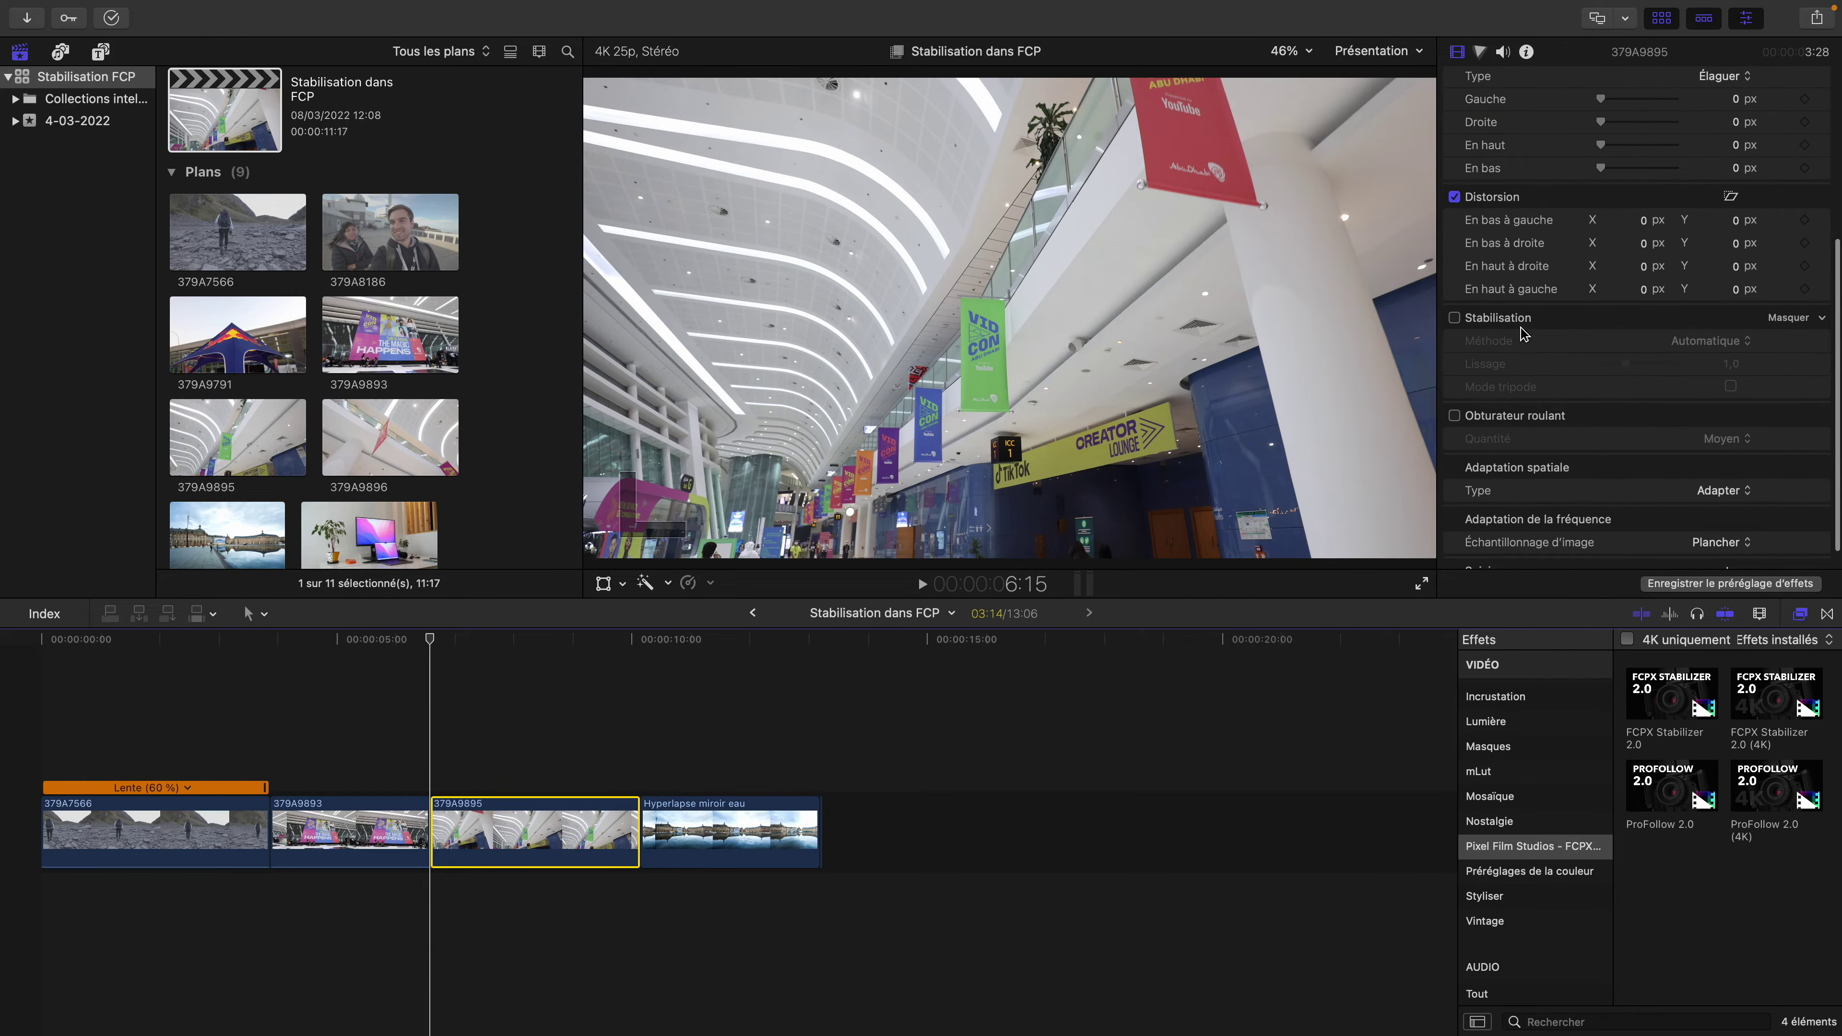
click(1453, 318)
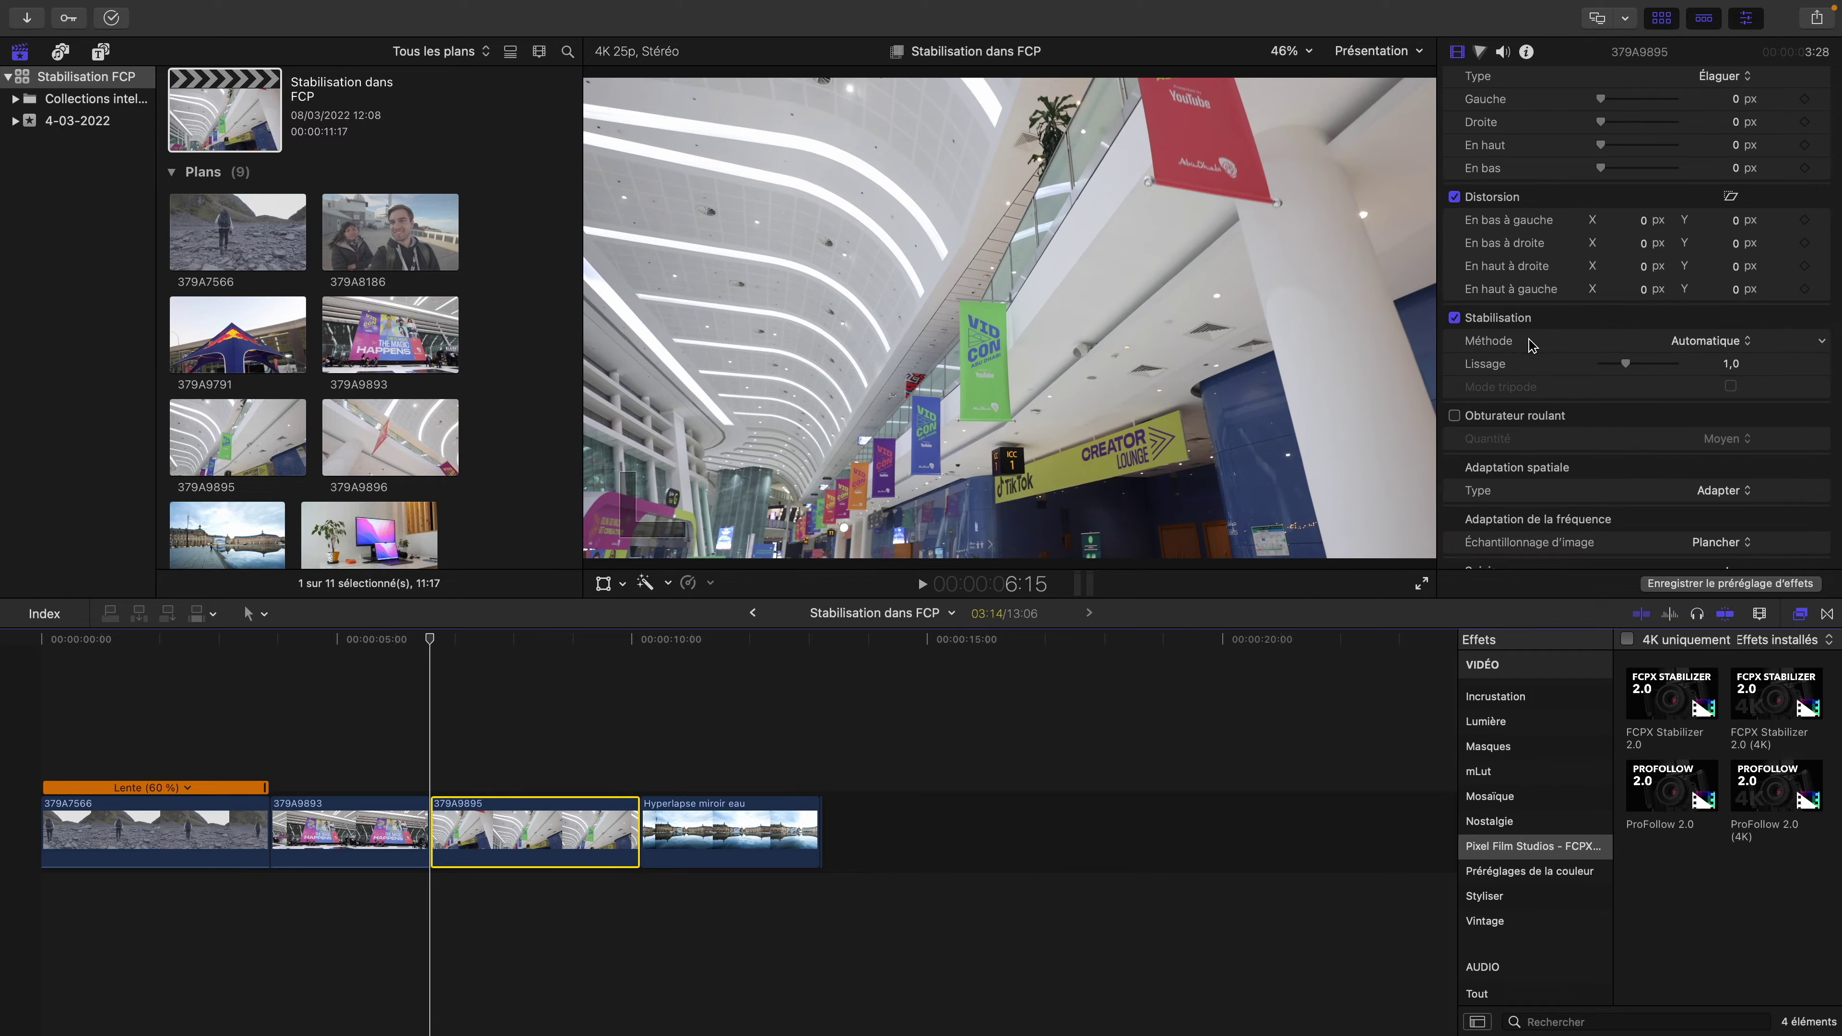
Play clip 379A9895 from its start to review the automatic stabilization
click(432, 725)
key(space)
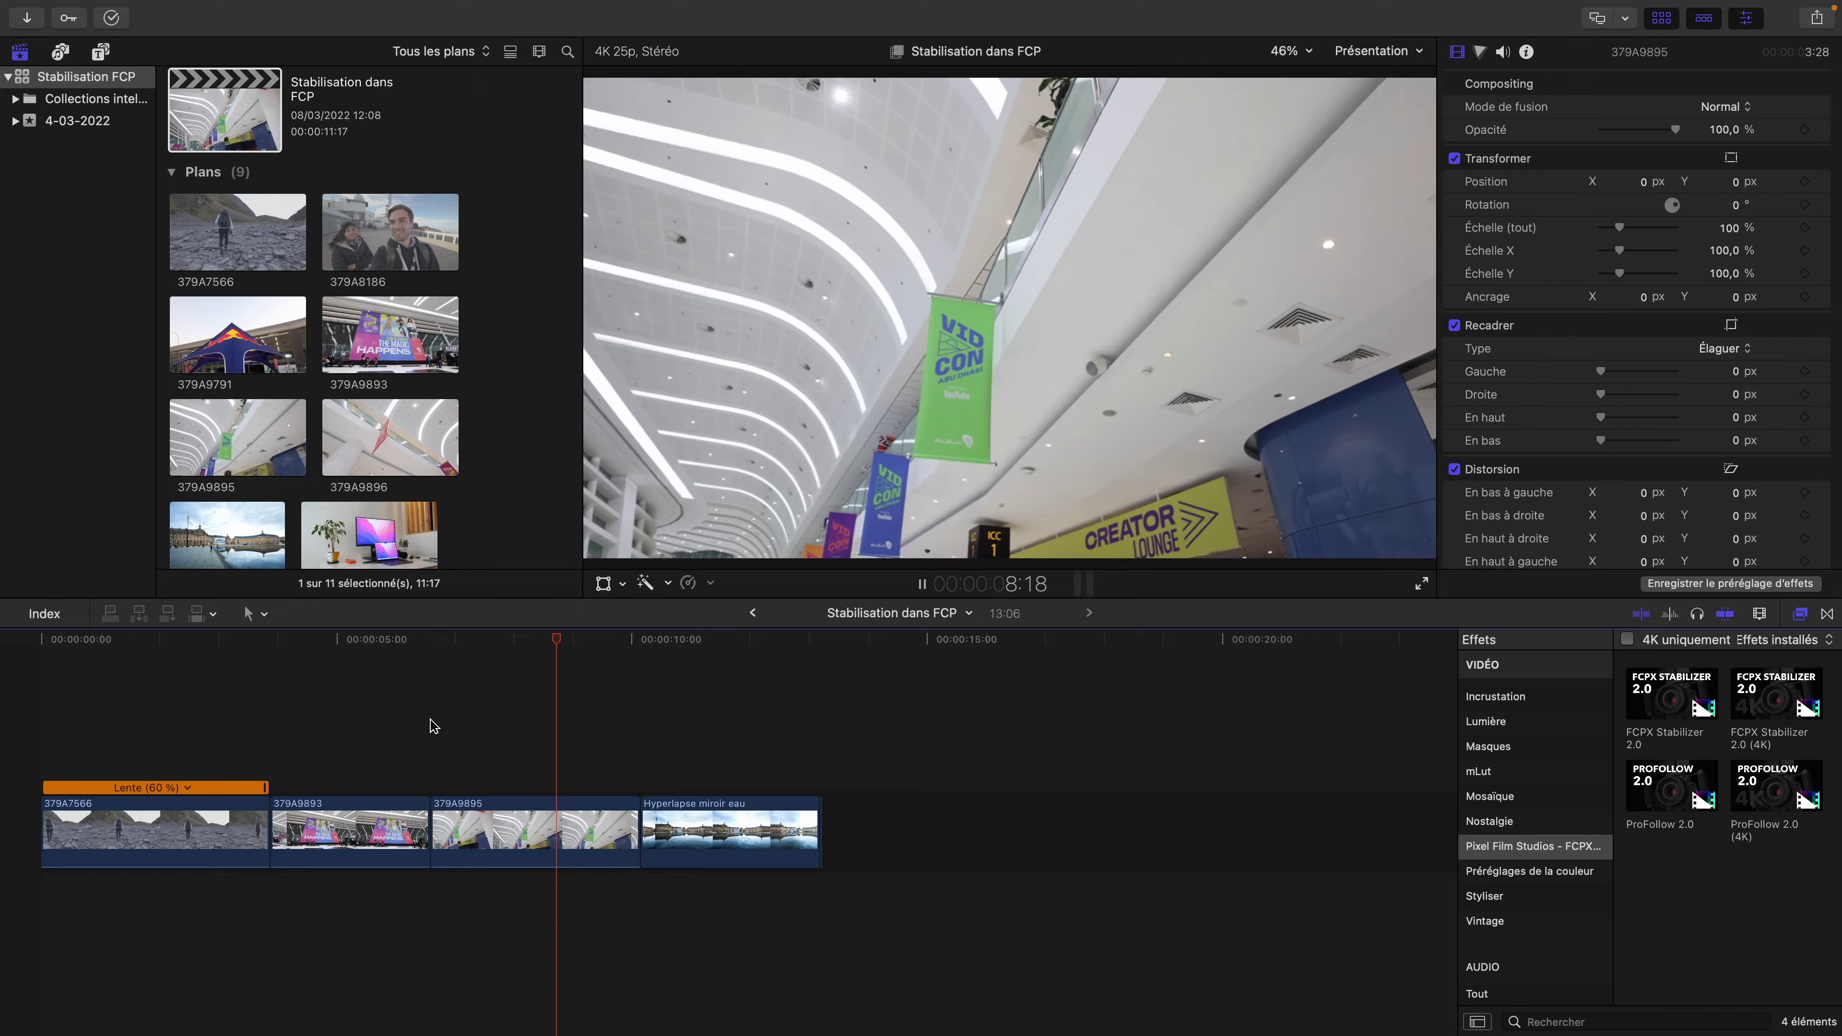
click(443, 720)
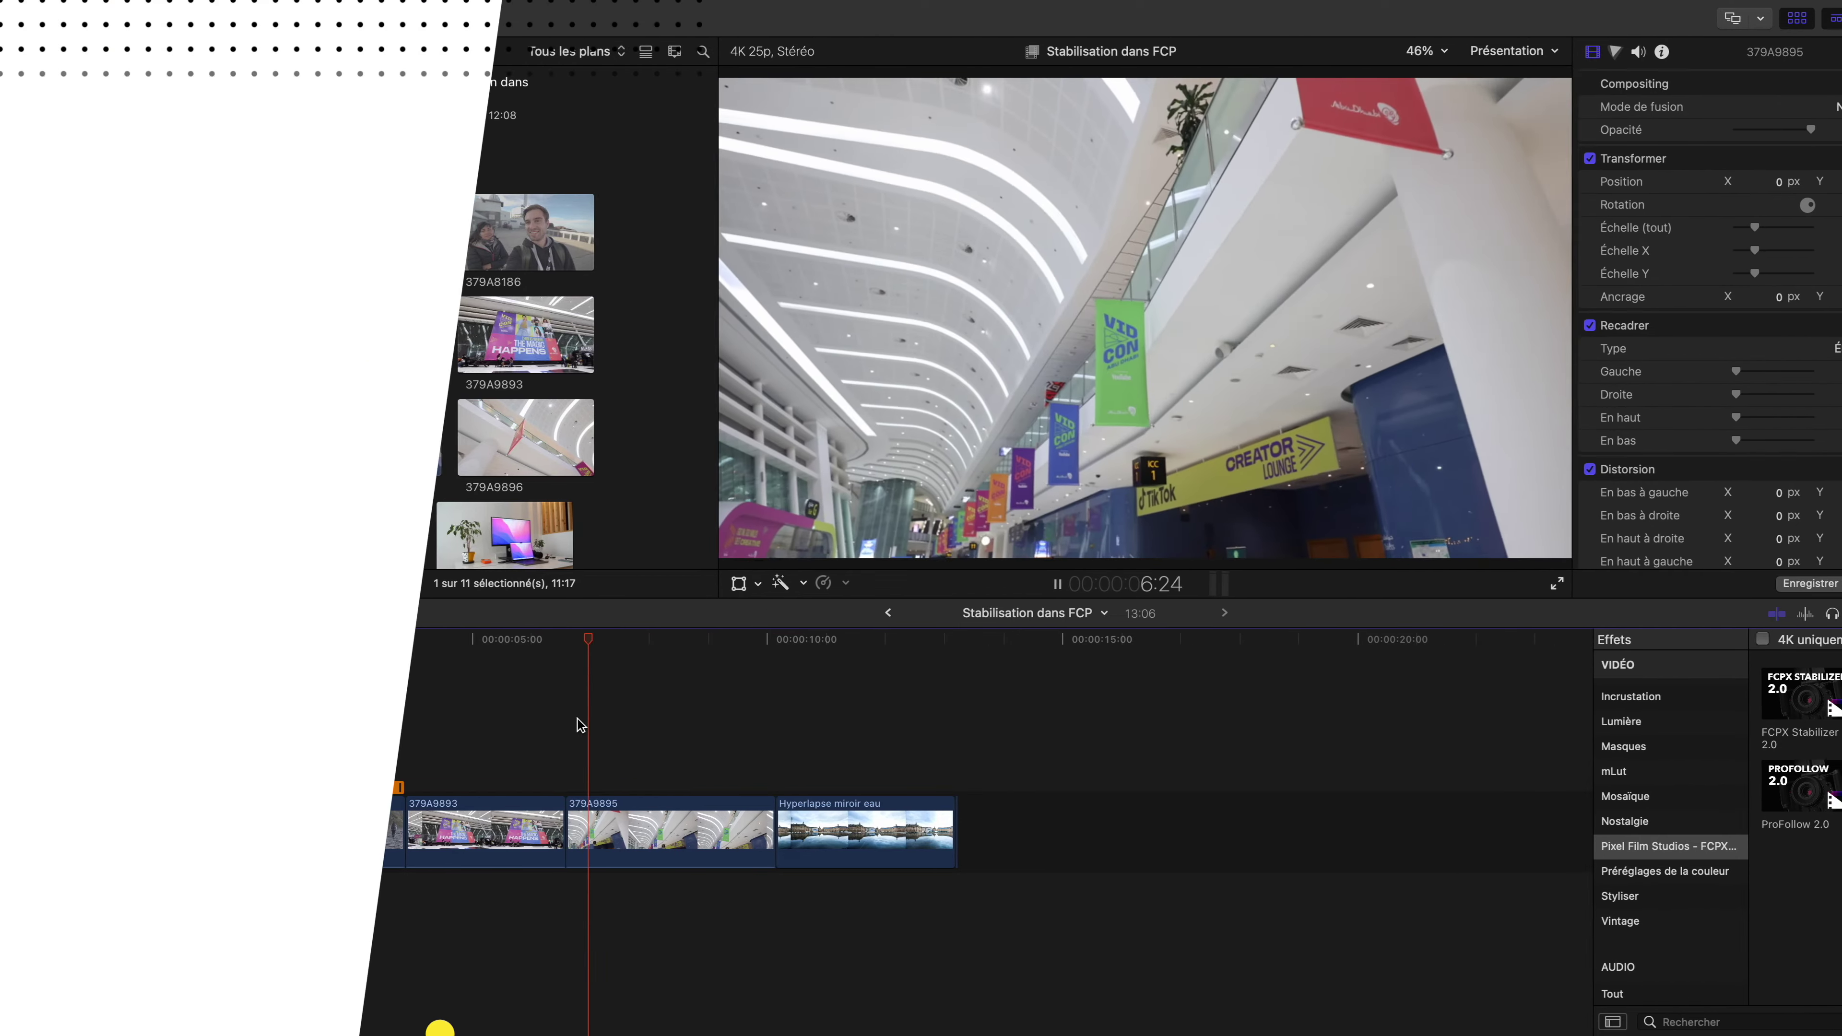
key(space)
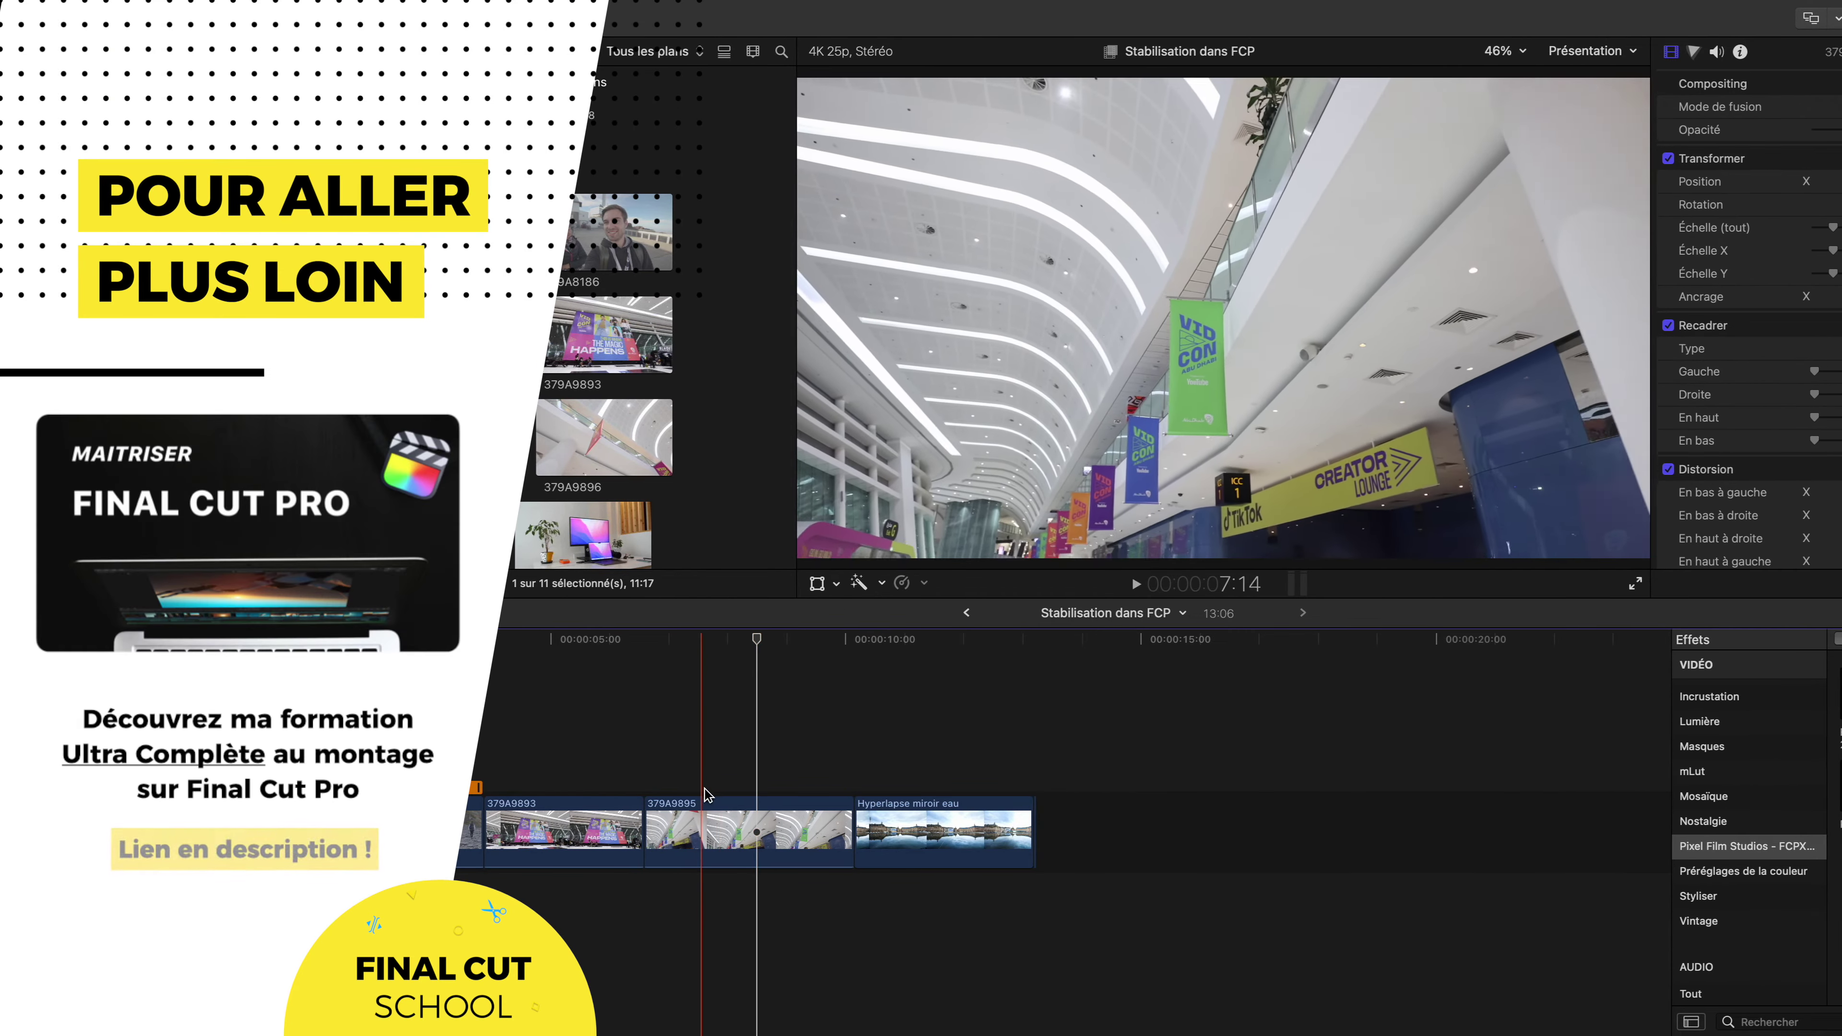
Duplicate the stabilized clip 379A9895 directly after itself, before the Hyperlapse miroir eau clip
click(715, 820)
key(super+c)
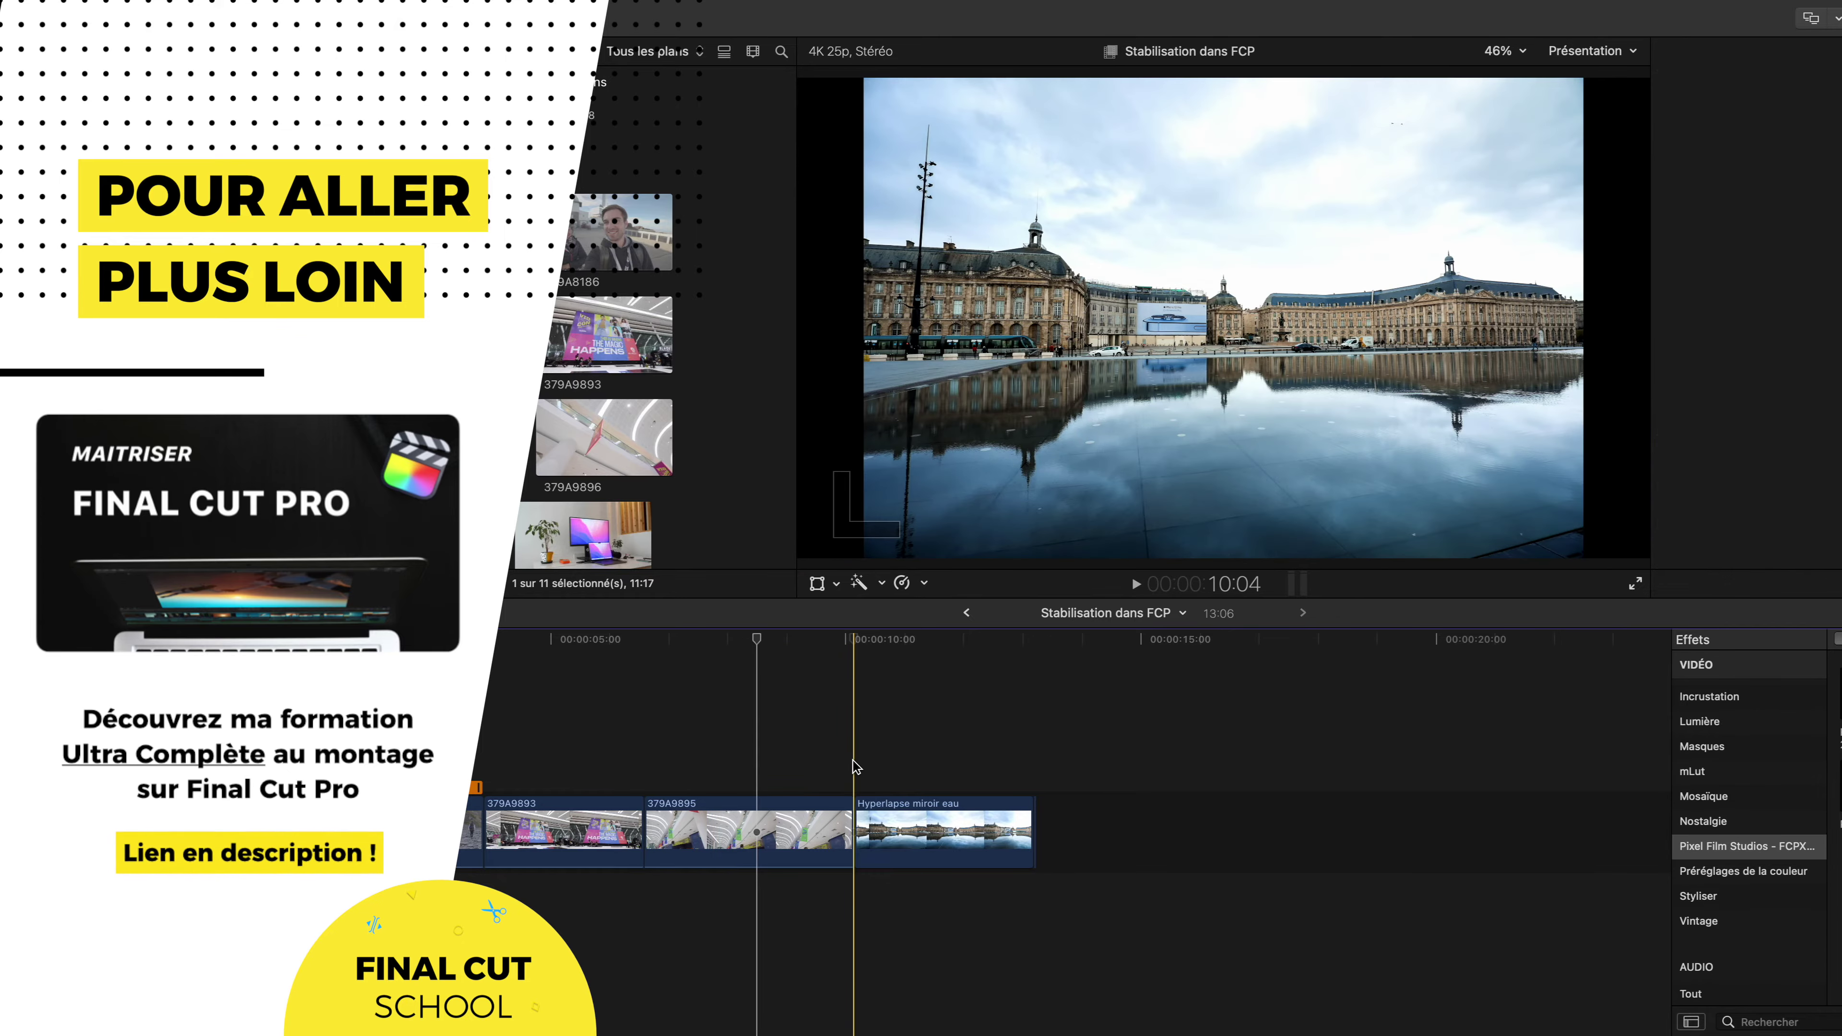
key(super+v)
click(884, 780)
Turn off Stabilisation on the first copy of clip 379A9895
click(752, 827)
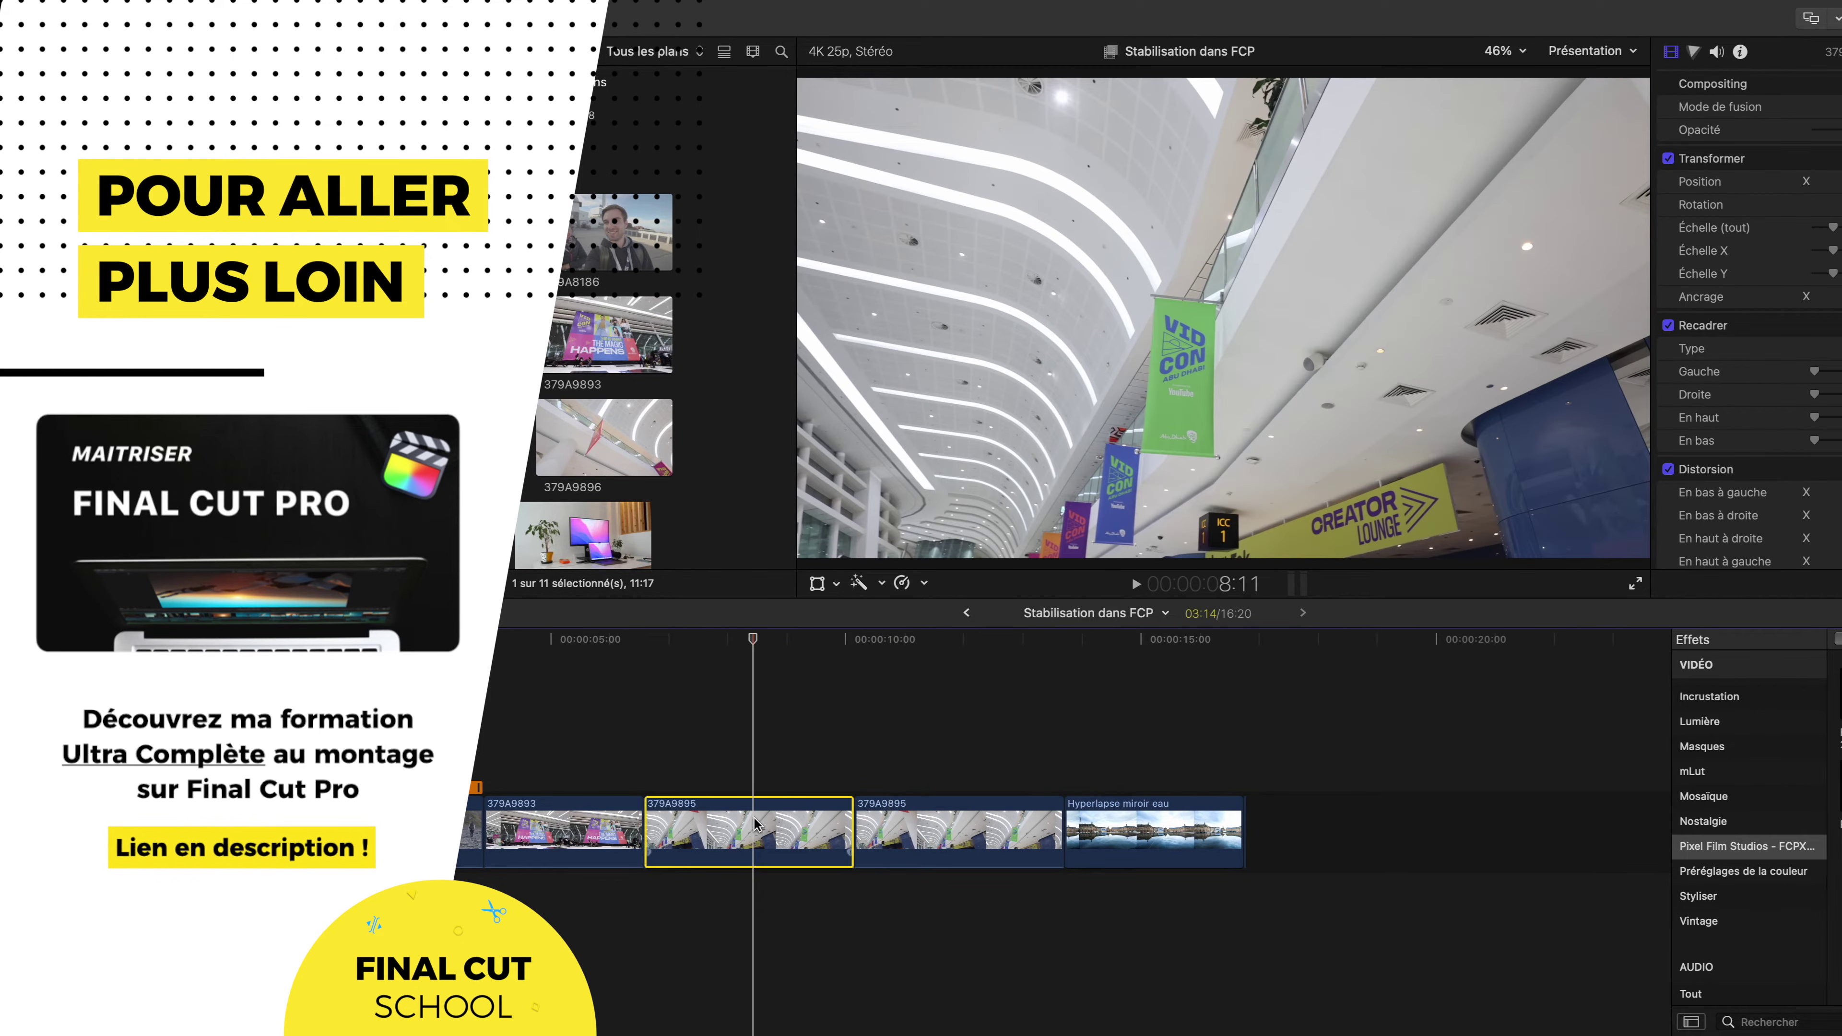
scroll(1672, 398, down, 5)
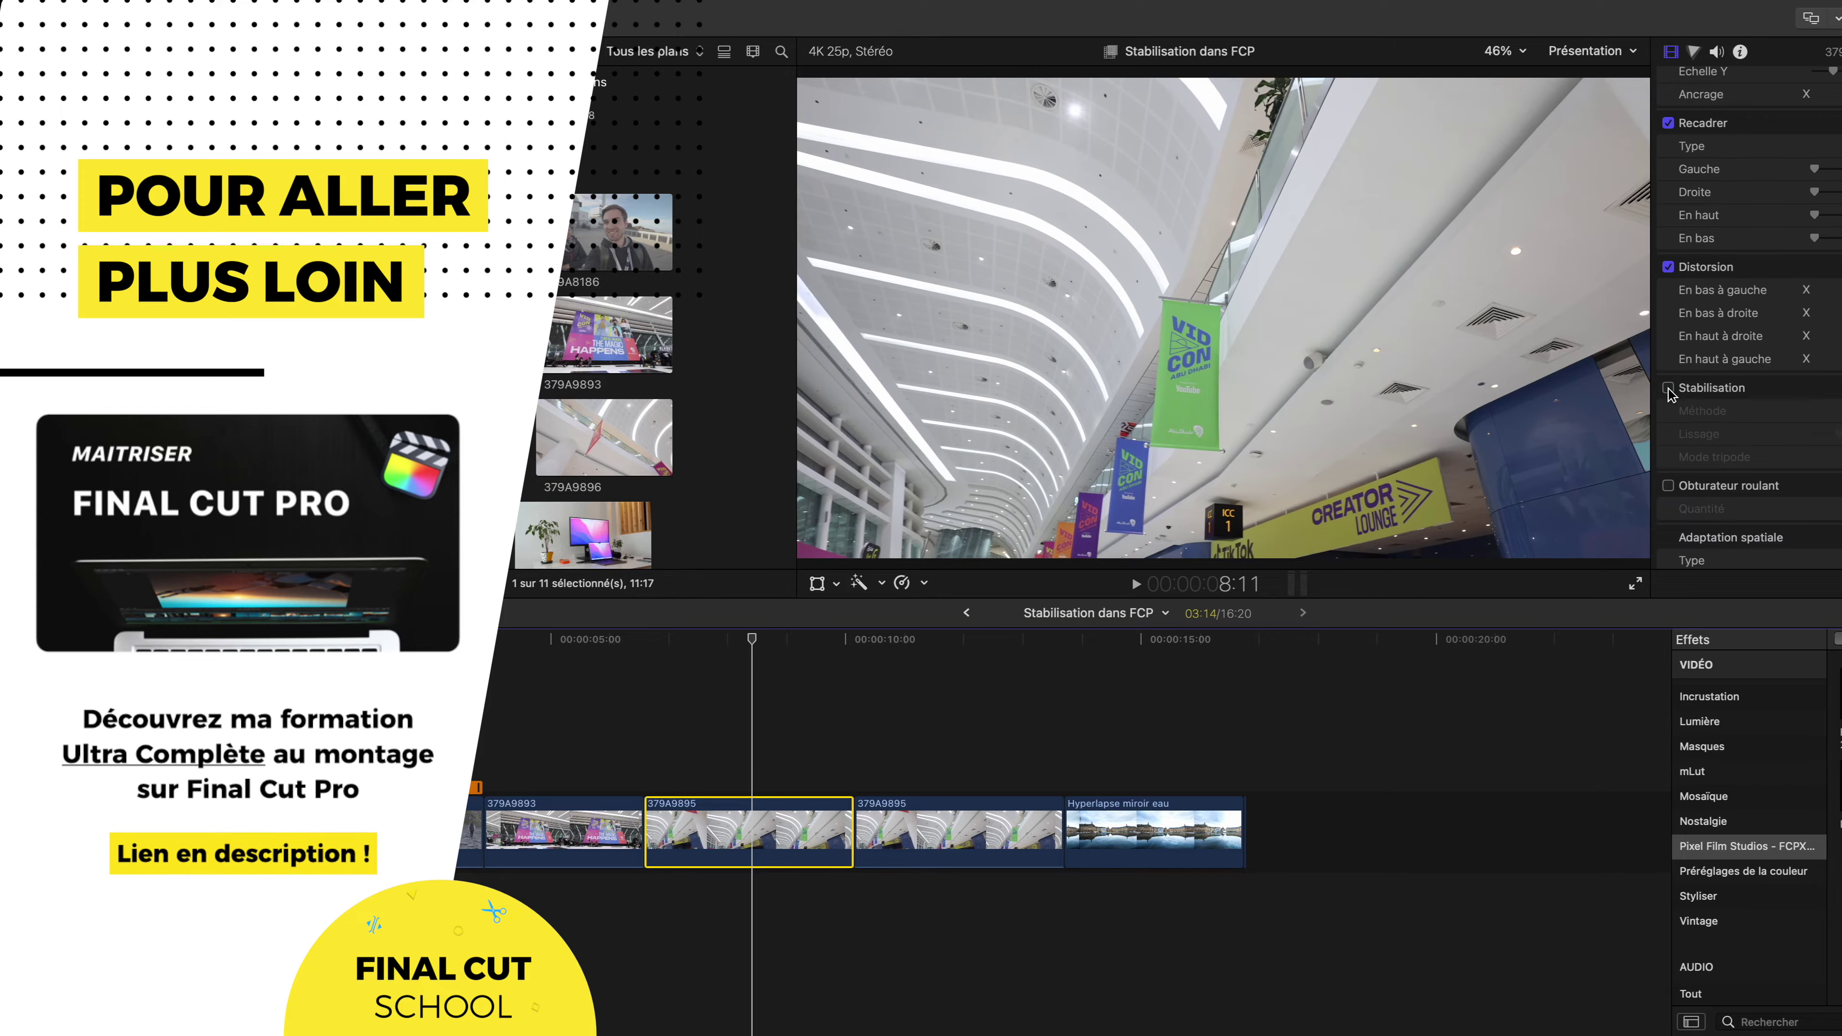
Play the unstabilized and stabilized copies of 379A9895 in succession and review the second copy's Stabilisation settings
click(645, 751)
key(space)
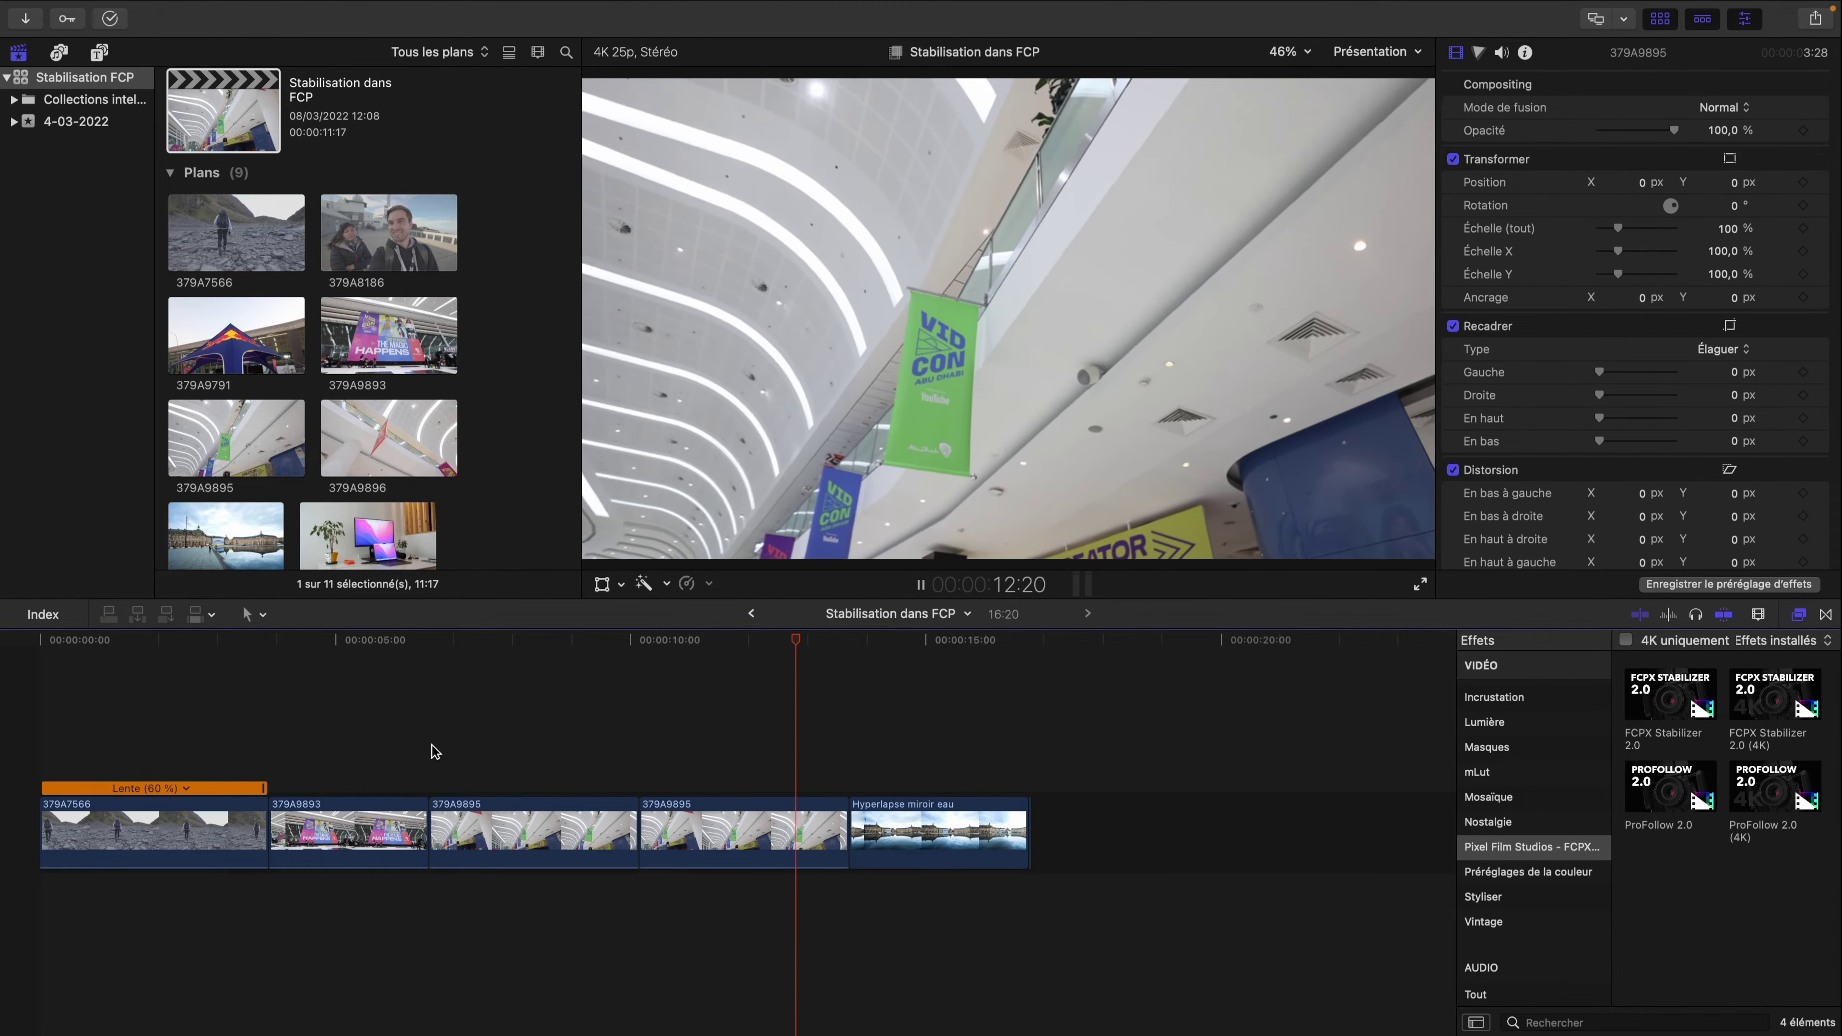
key(space)
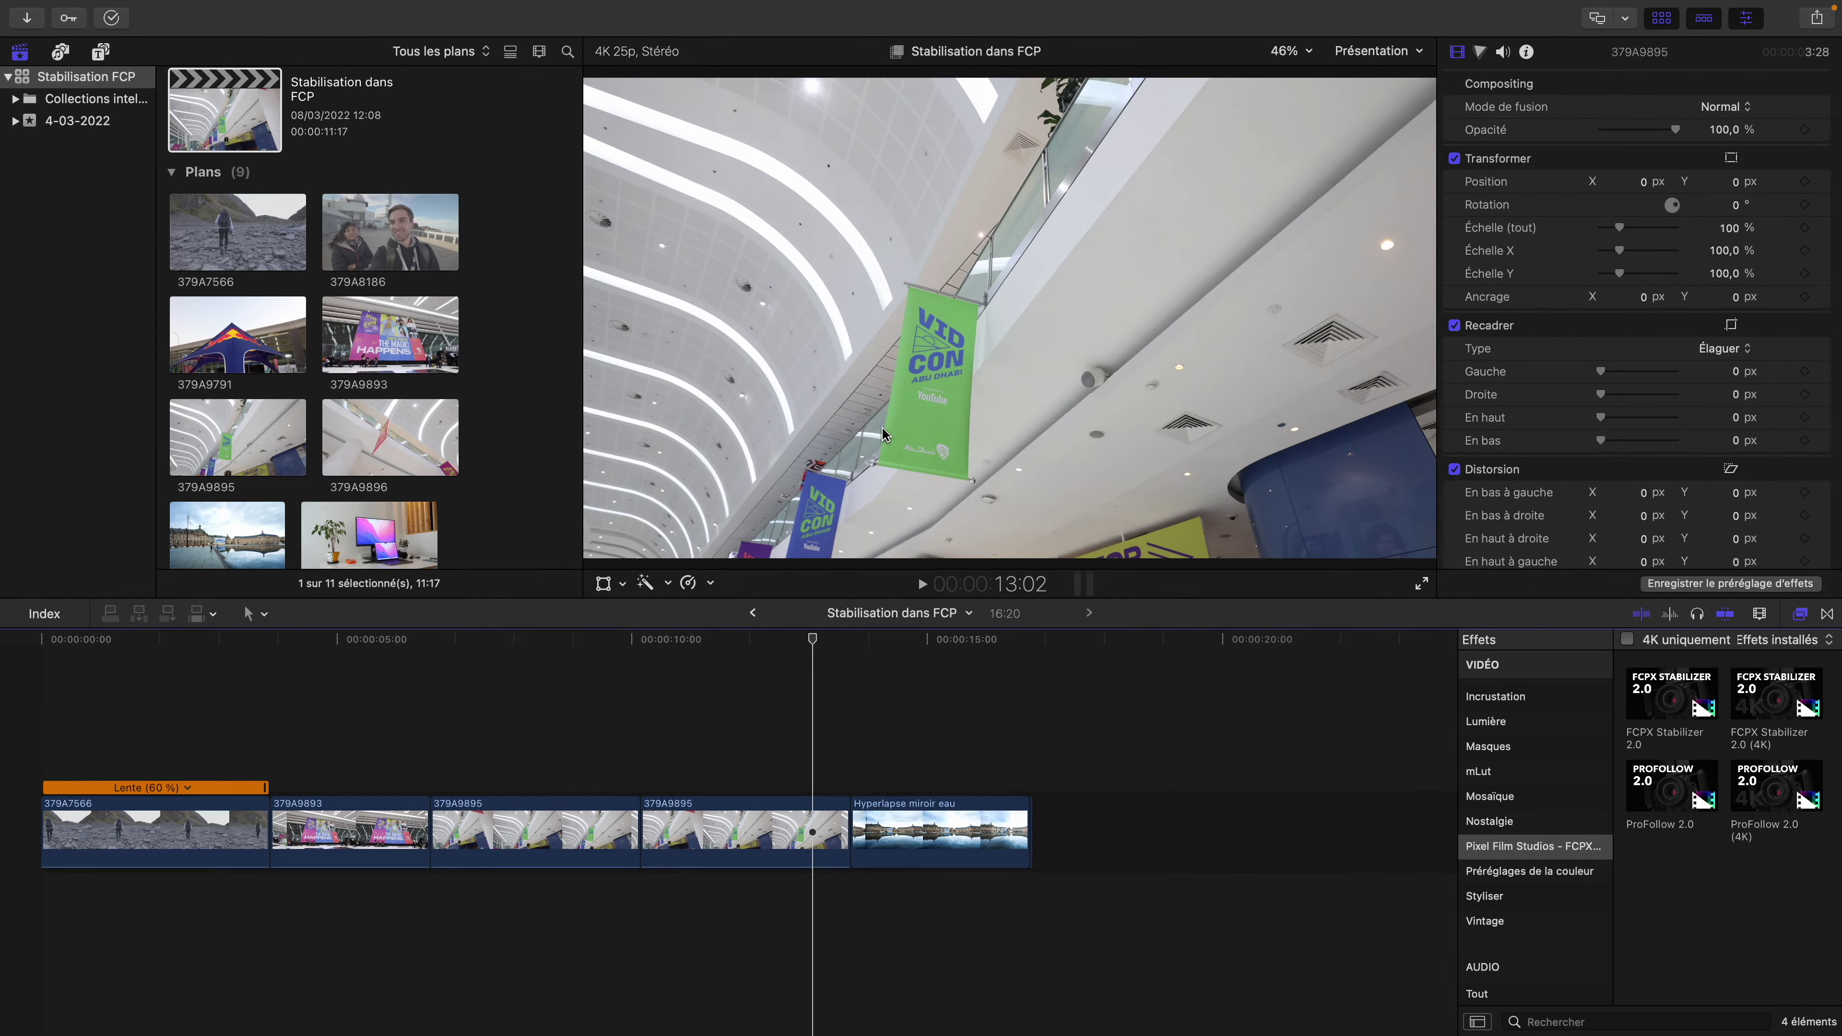
scroll(1498, 401, down, 4)
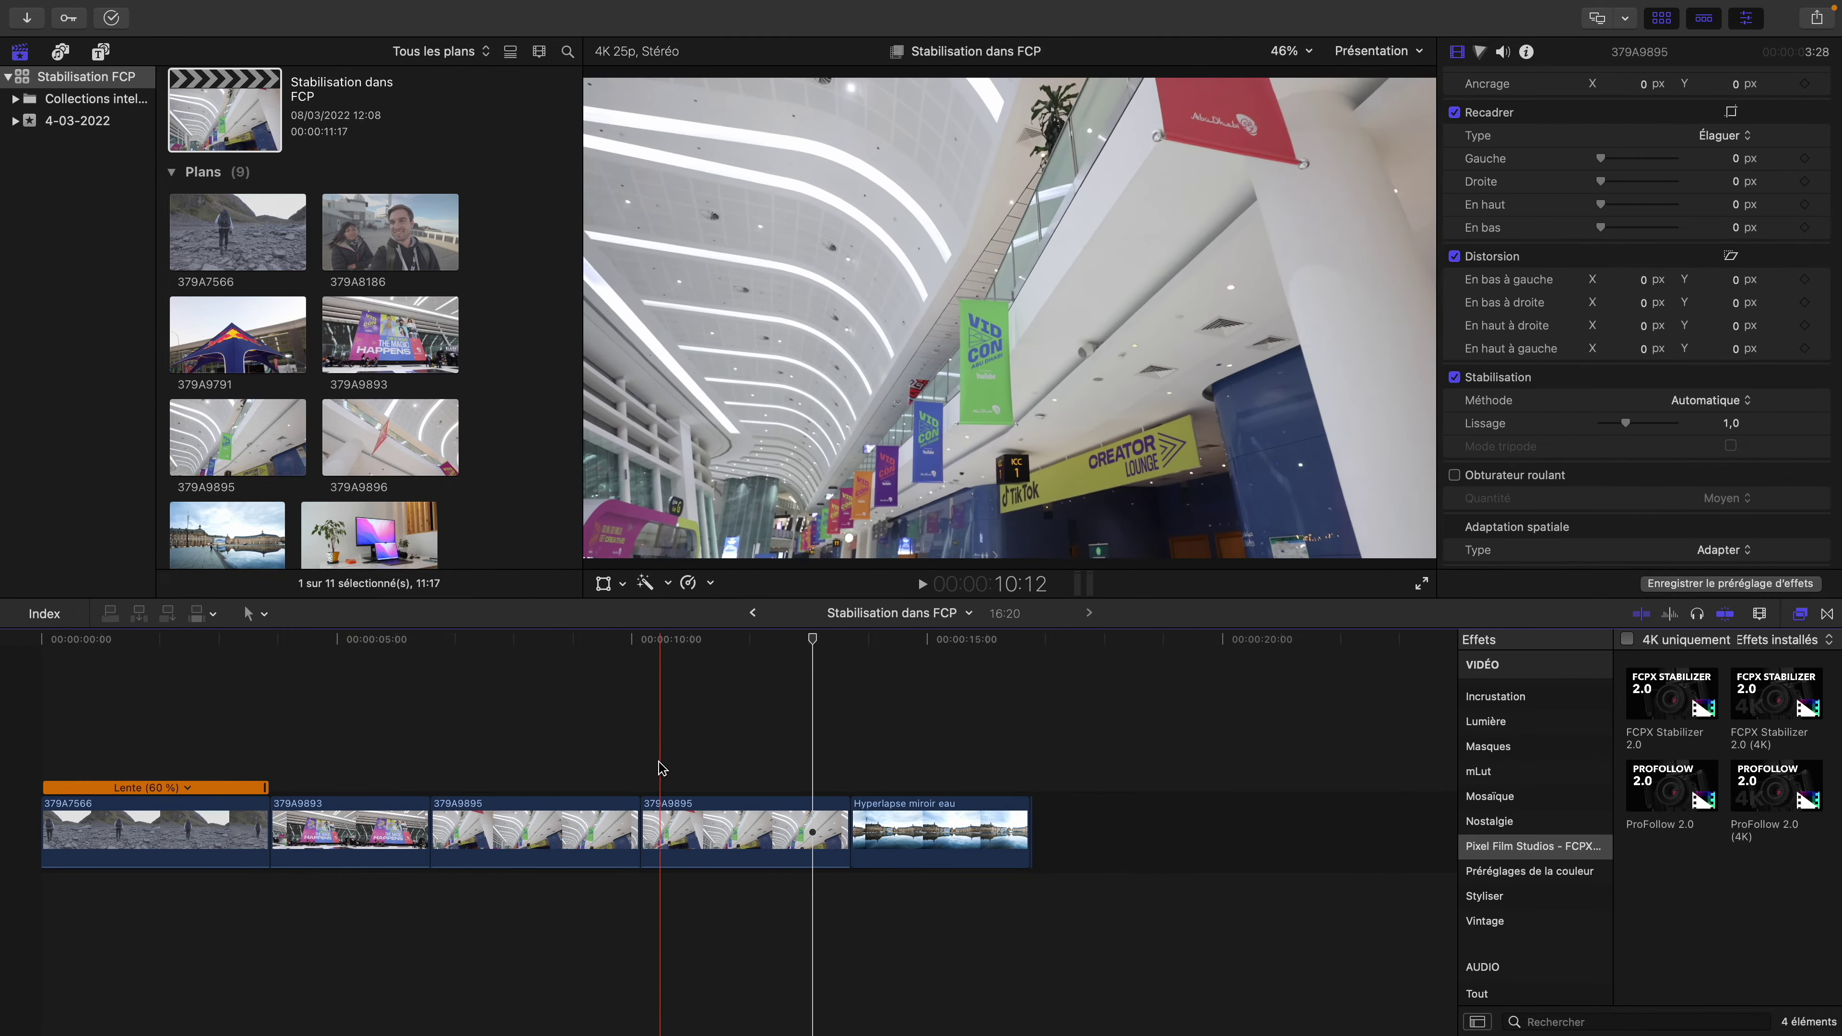
Set the second 379A9895 copy's Stabilisation method to InertiaCam with a Lissage of 0,96, and play the result
click(651, 782)
click(655, 804)
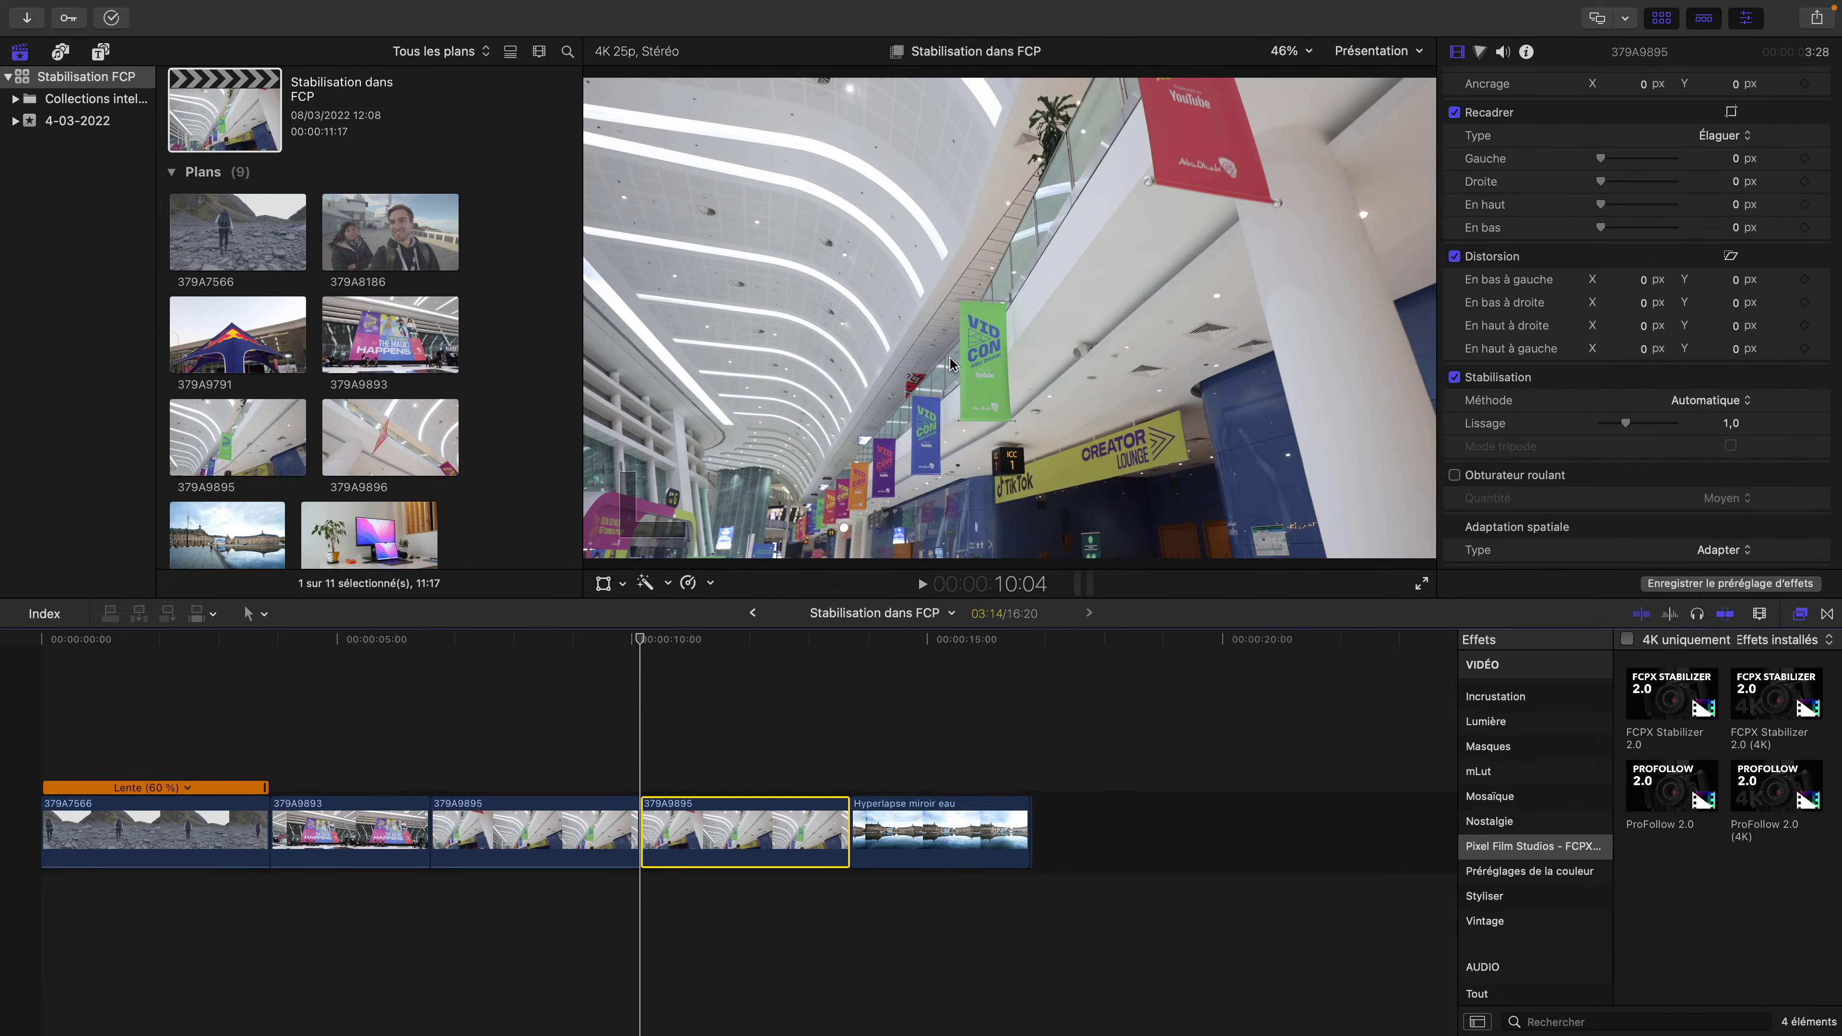
scroll(1583, 330, down, 2)
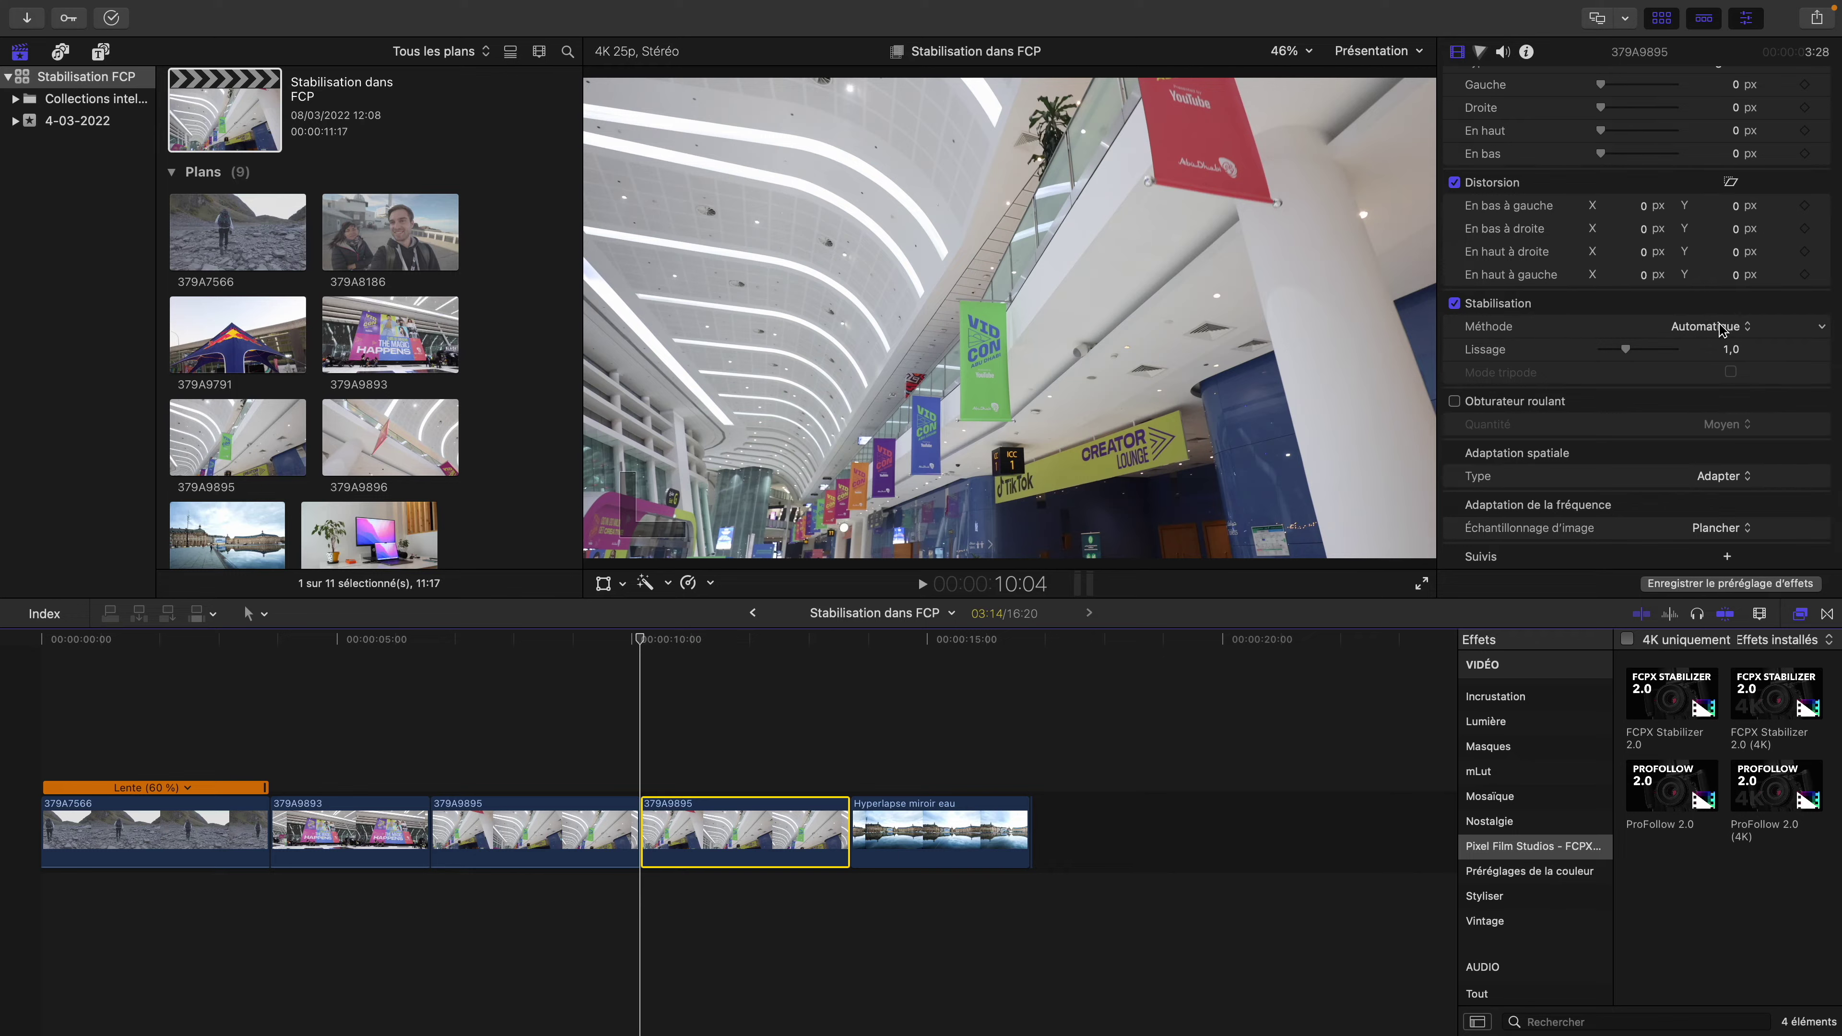
click(1699, 330)
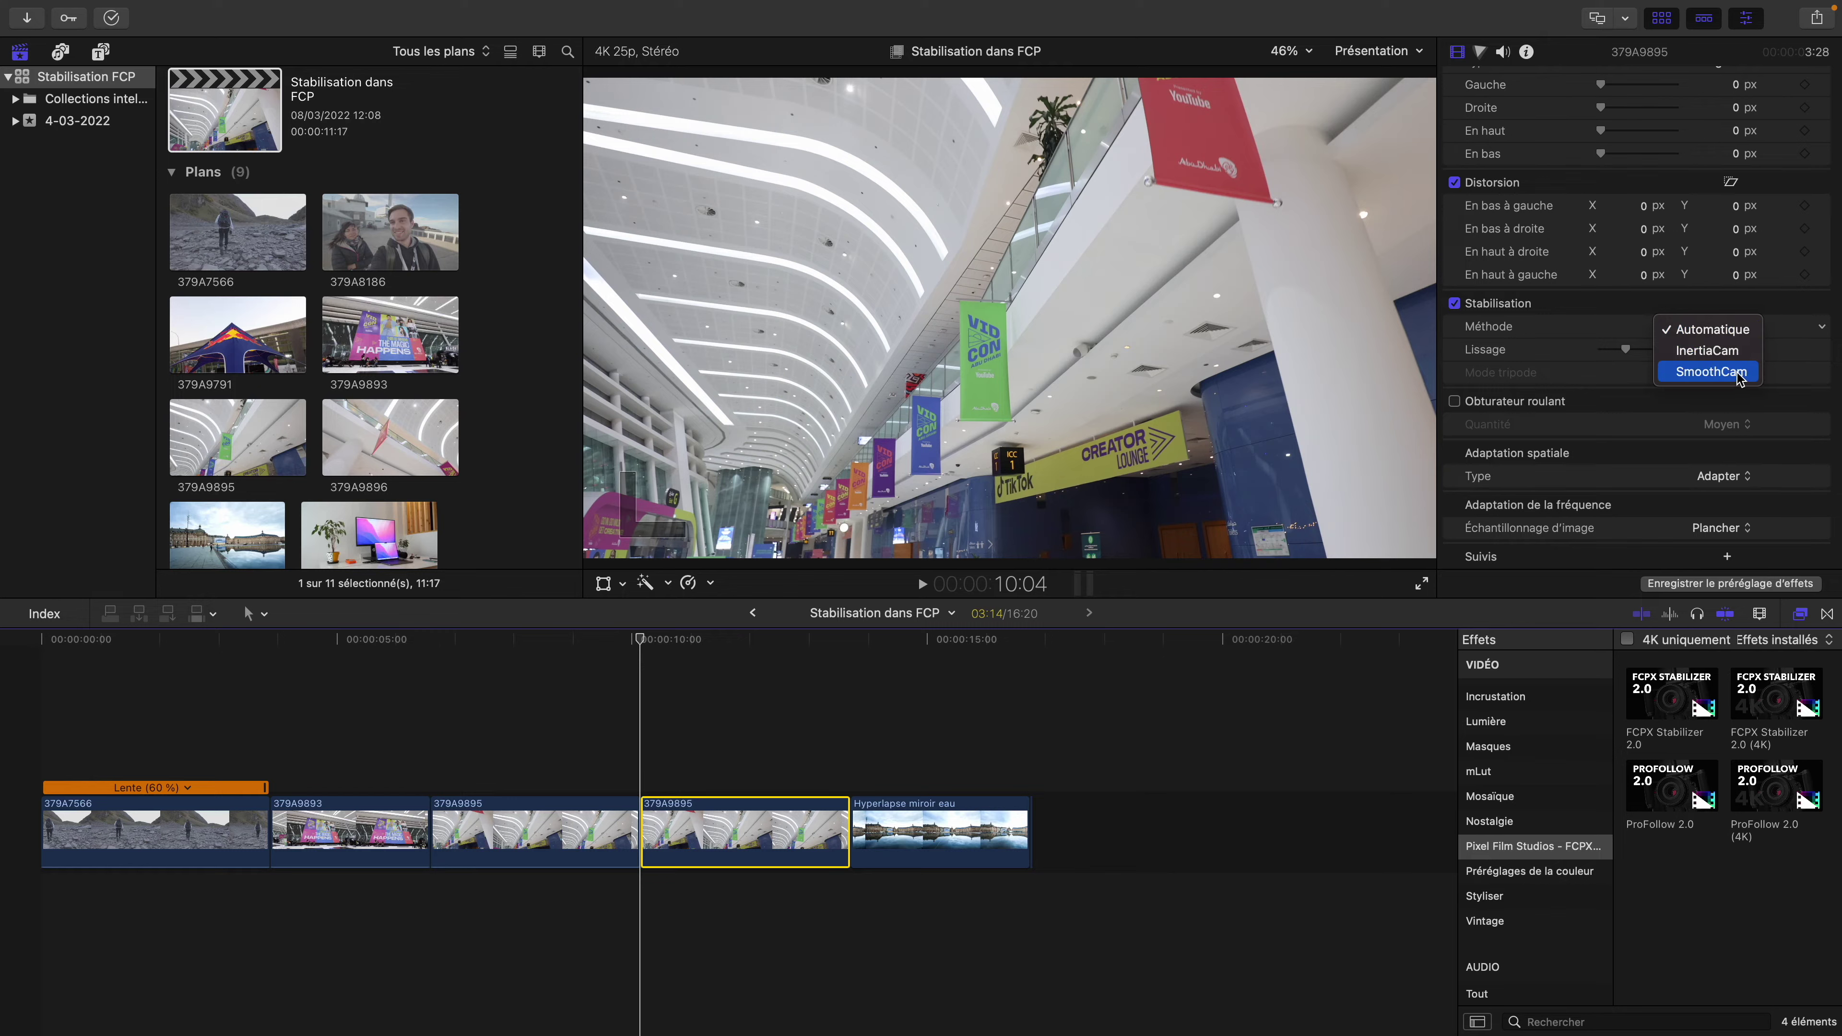
click(1707, 351)
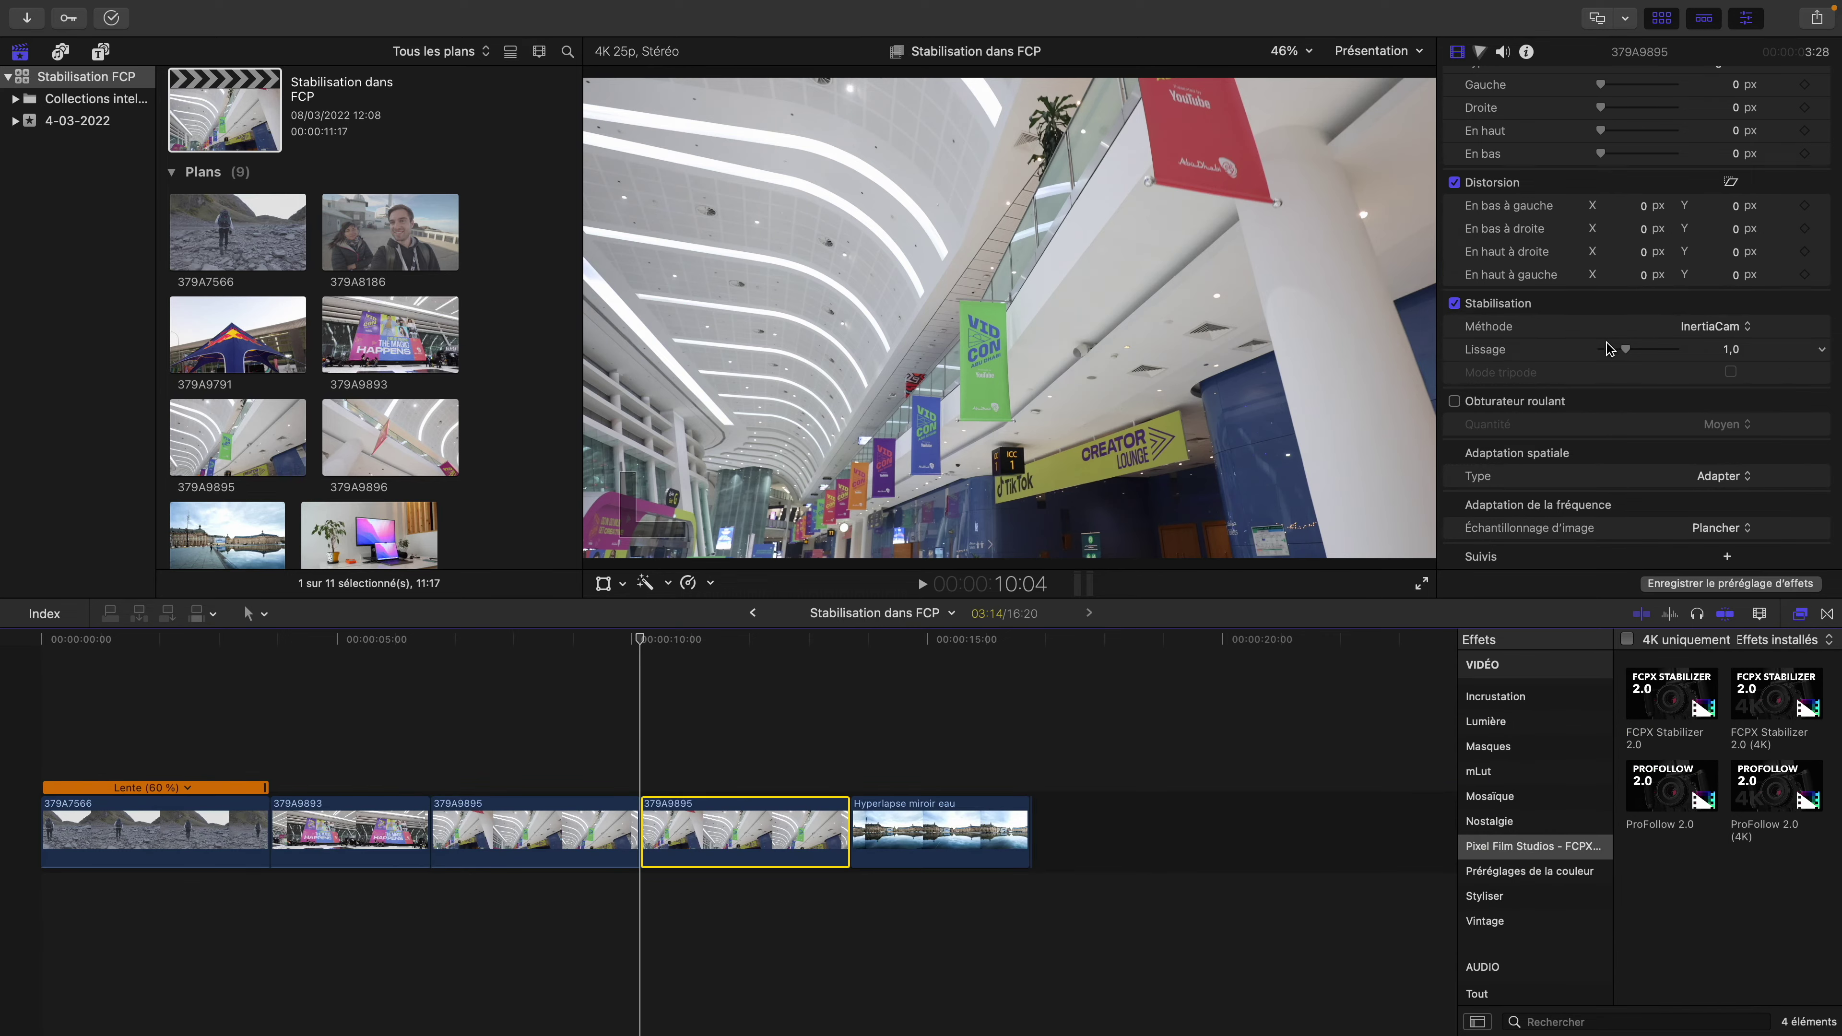
click(1623, 346)
mouse_move(1593, 353)
mouse_down()
mouse_move(1667, 359)
mouse_move(1599, 354)
mouse_move(1663, 360)
mouse_move(1624, 356)
mouse_up()
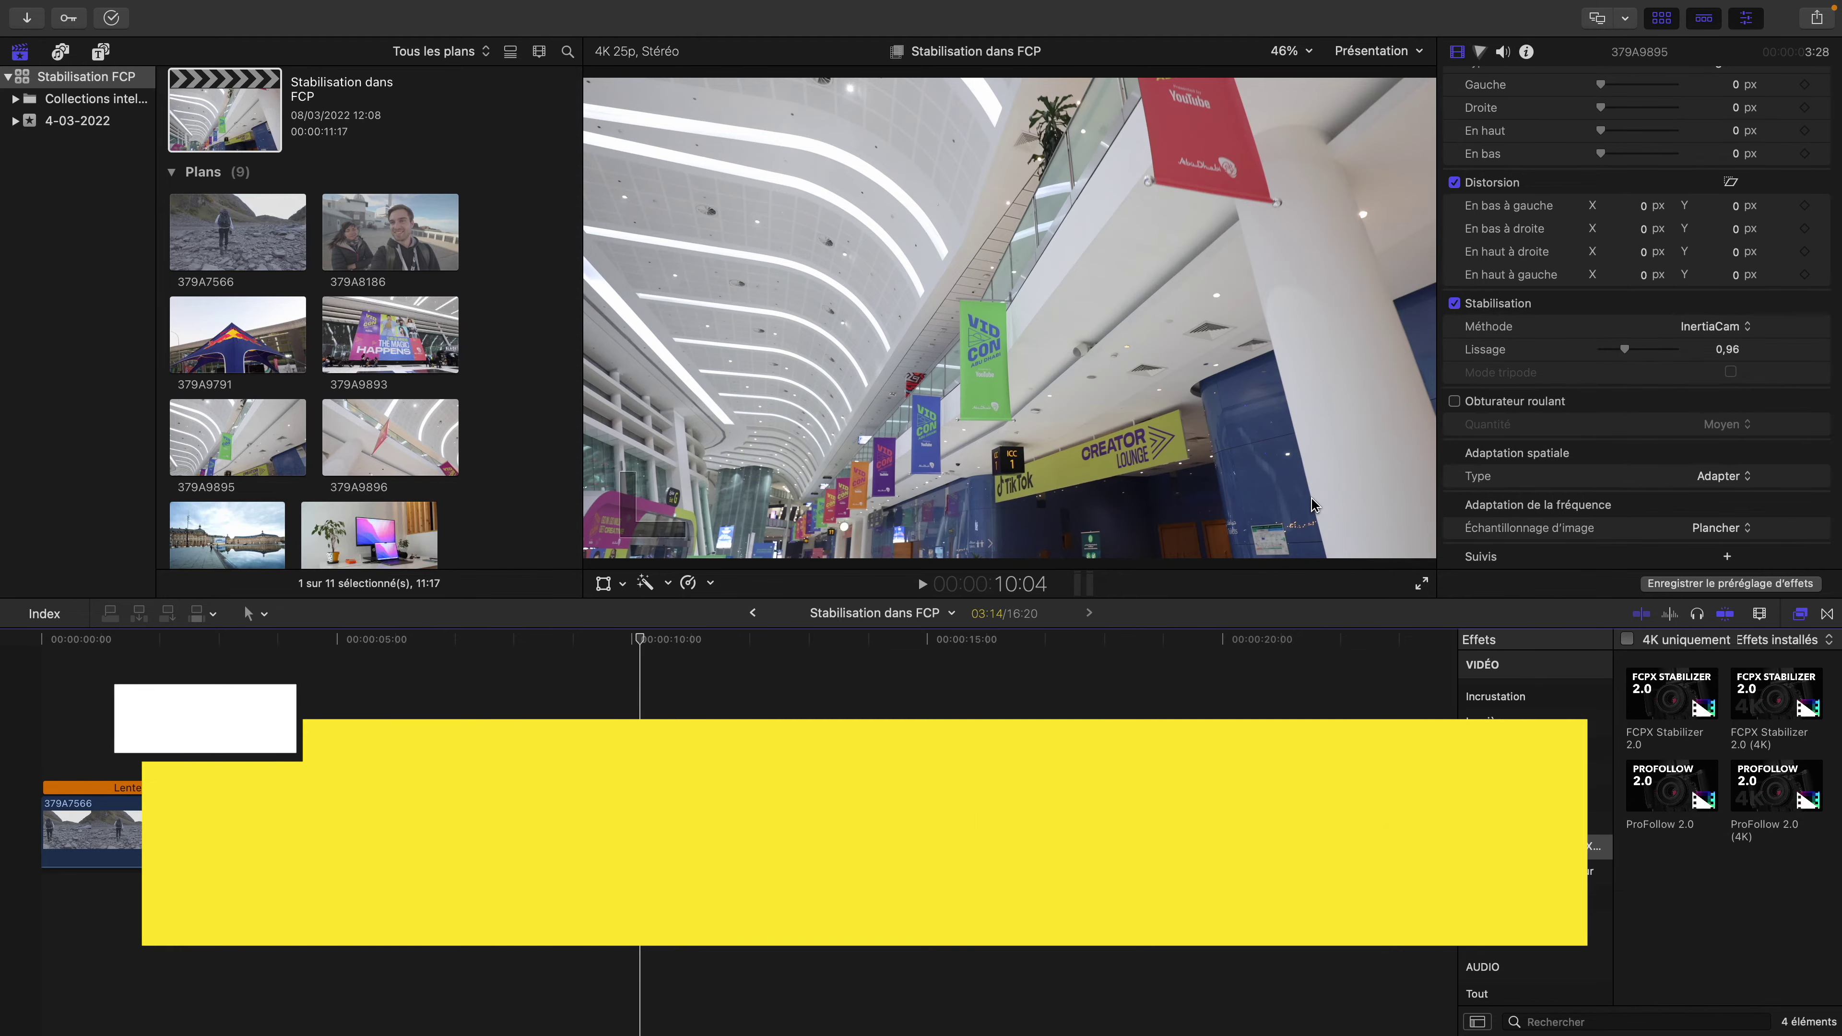
key(space)
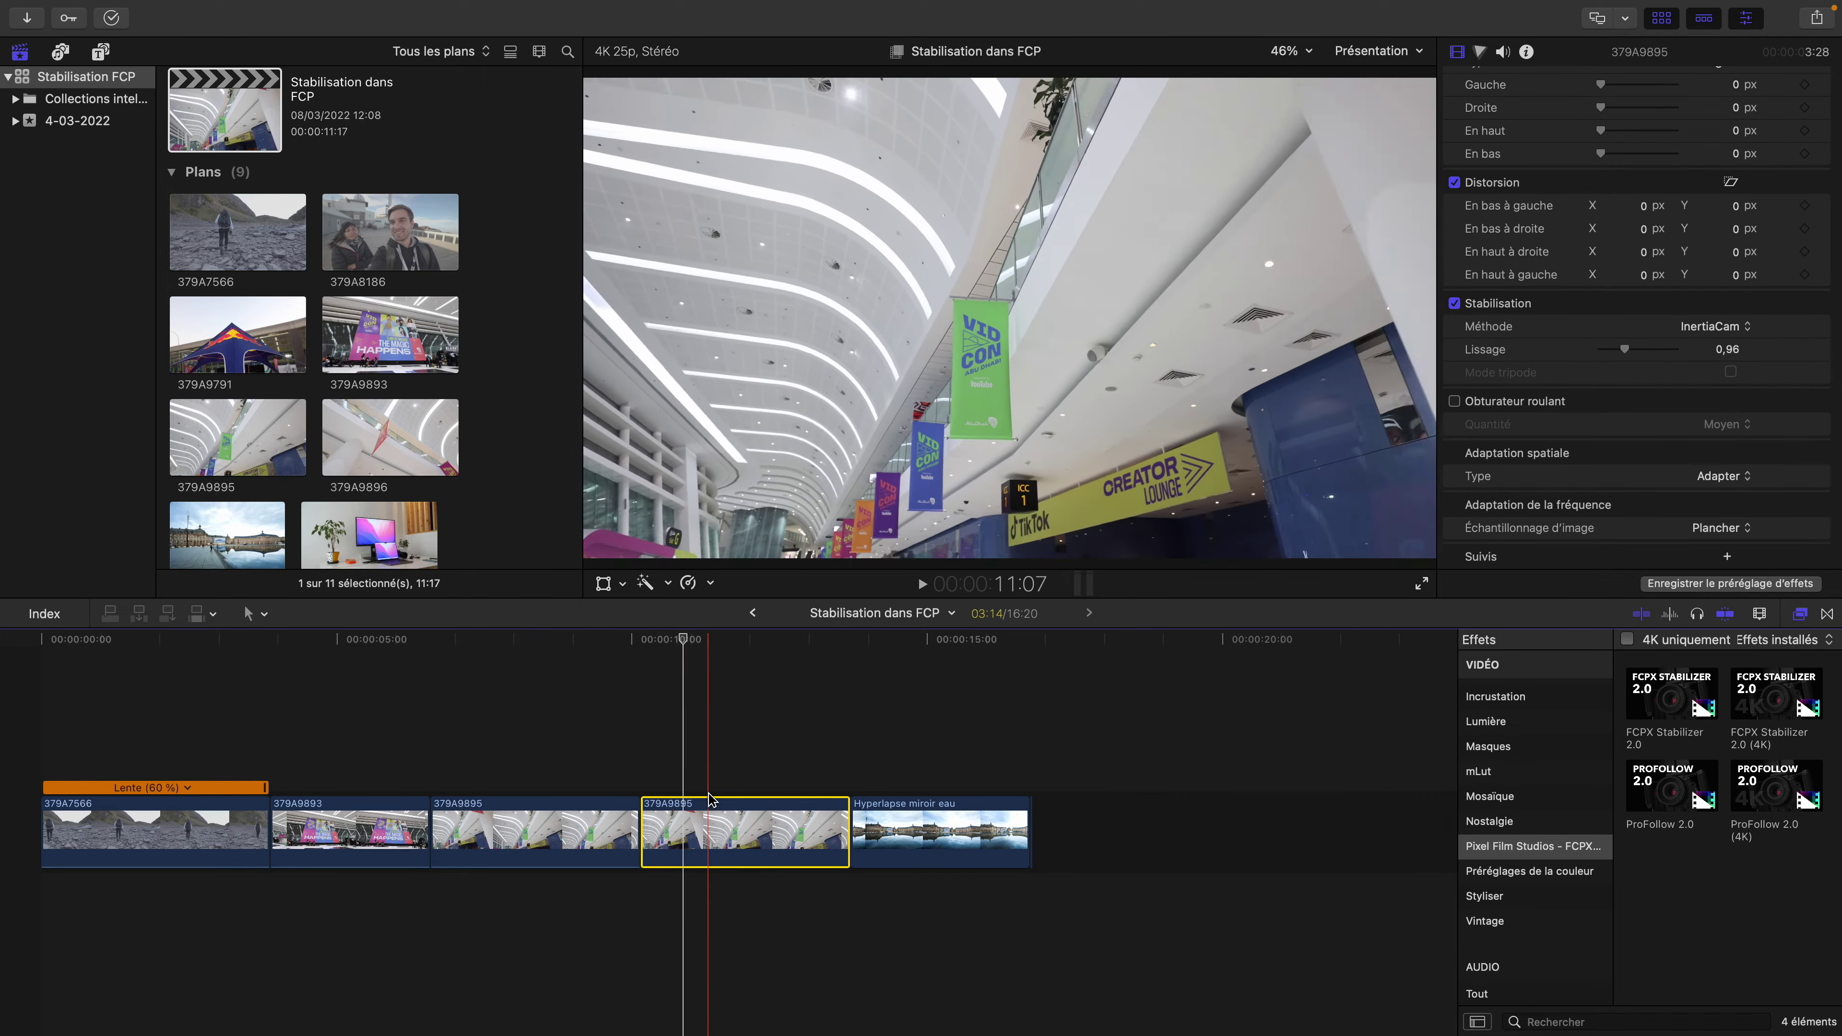
Try the SmoothCam stabilization method on the second copy of clip 379A9895 and inspect its position, rotation and scale smoothing
click(1725, 328)
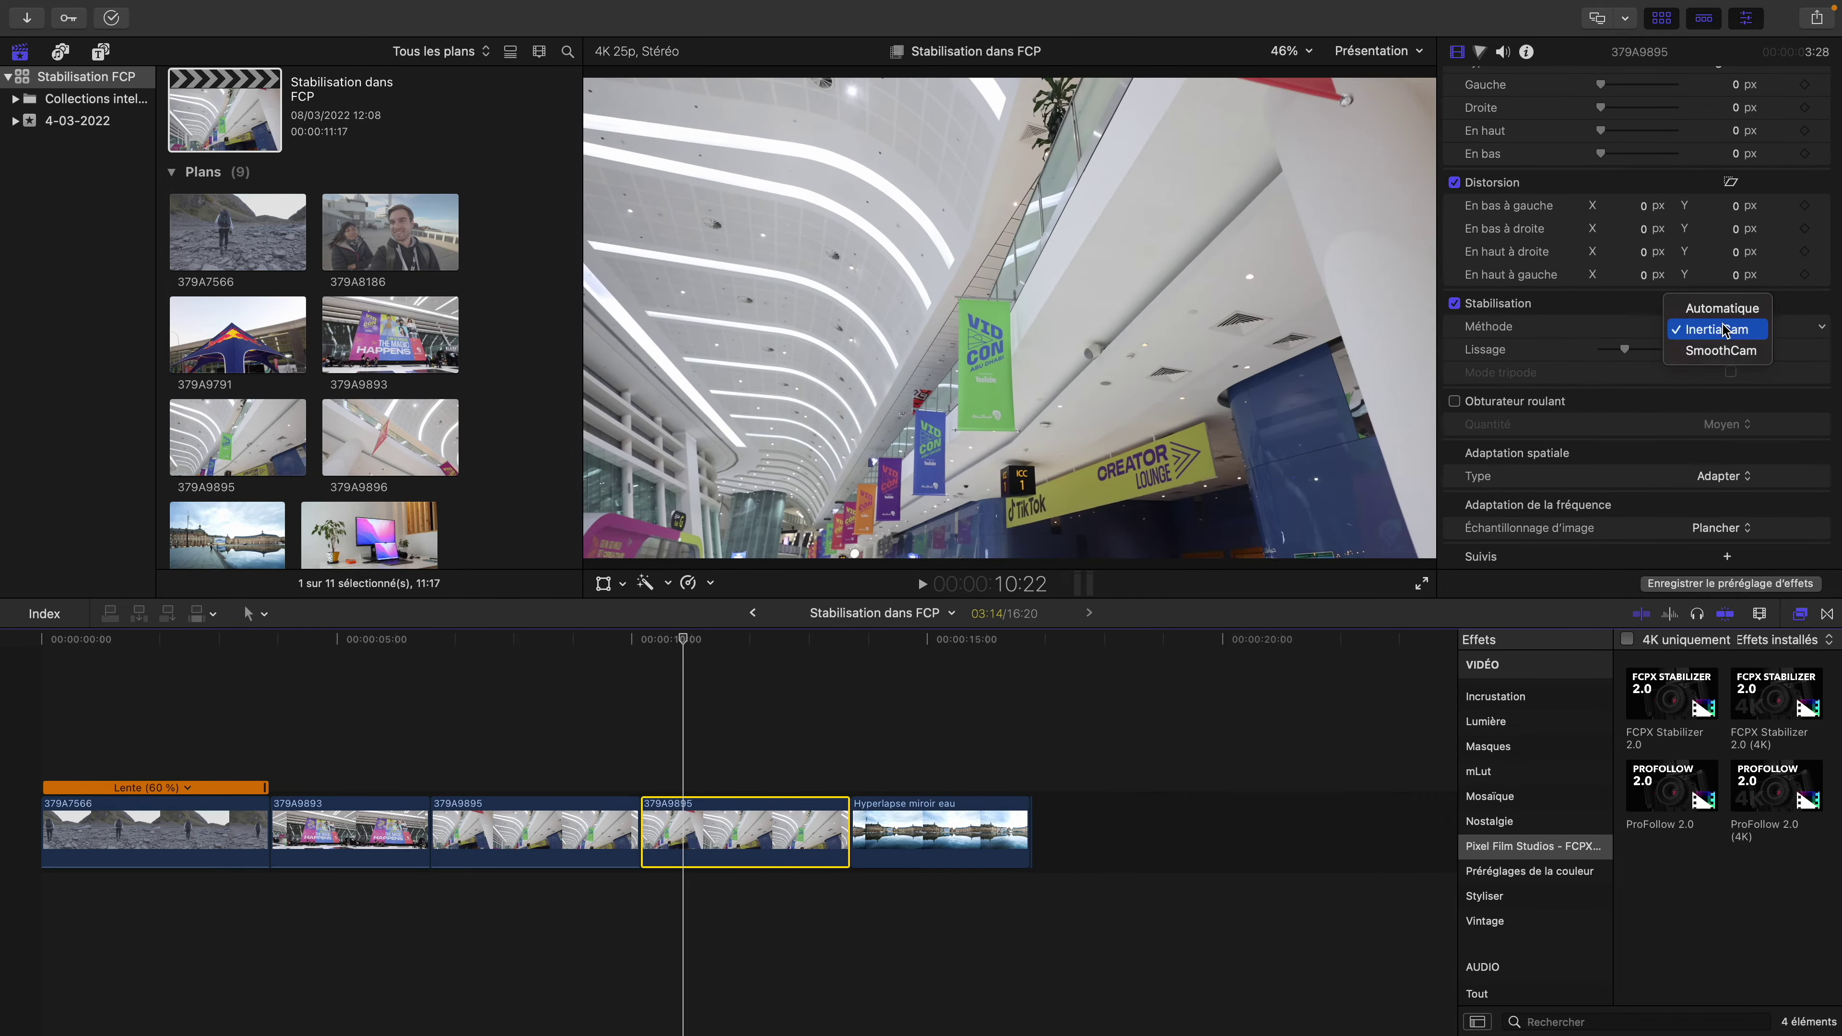
click(1715, 352)
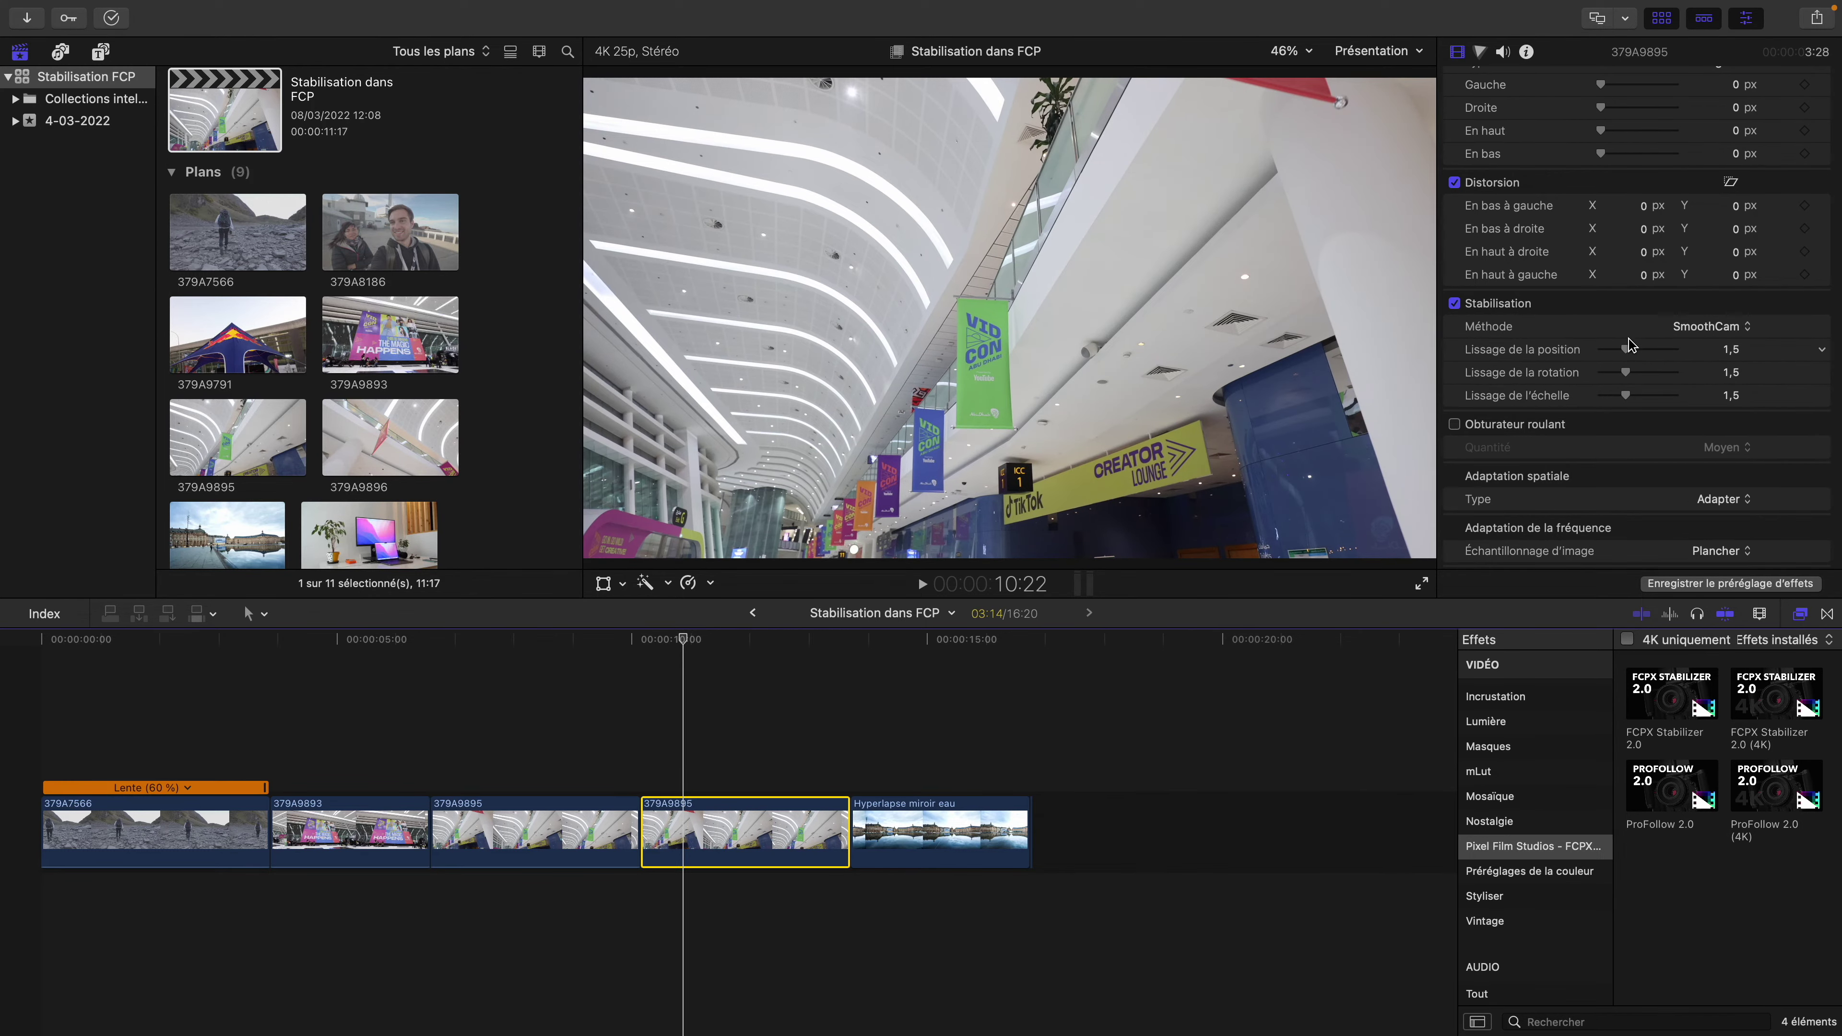
drag(1624, 355, 1638, 395)
click(1624, 372)
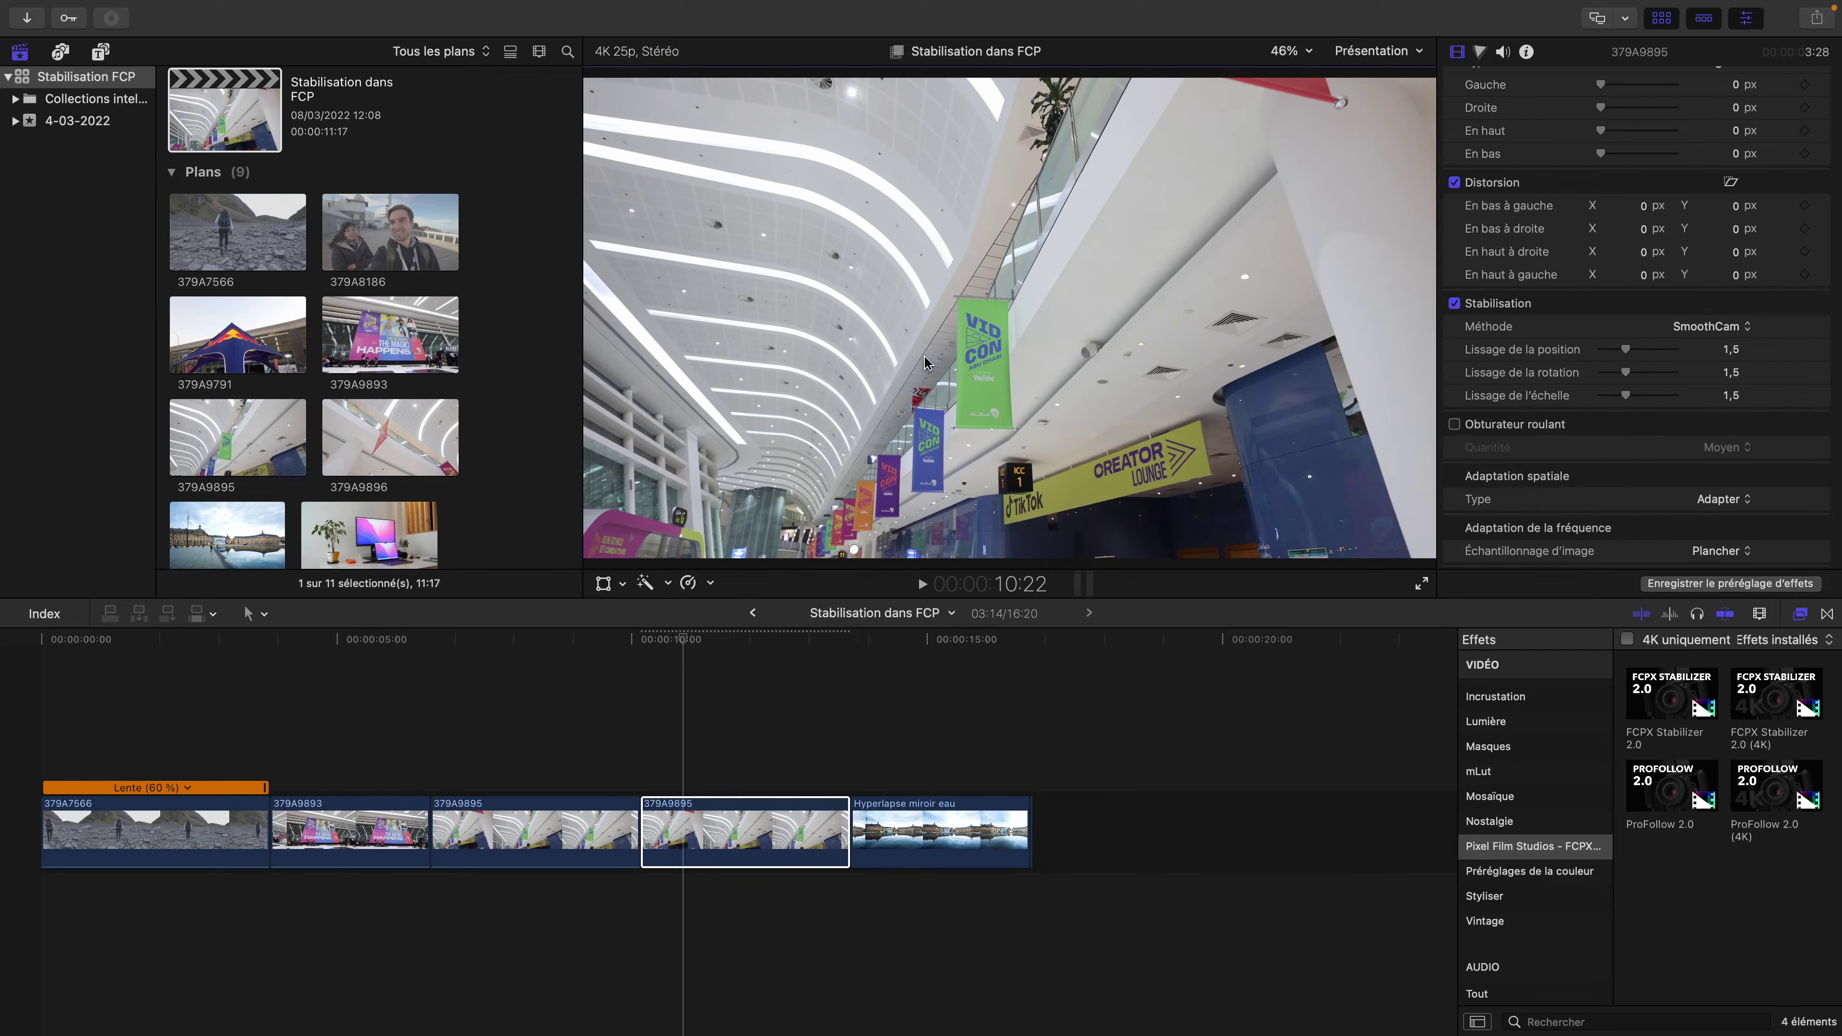
Play the second copy of clip 379A9895 repeatedly from its start to review the SmoothCam stabilization for distortion
click(637, 732)
key(space)
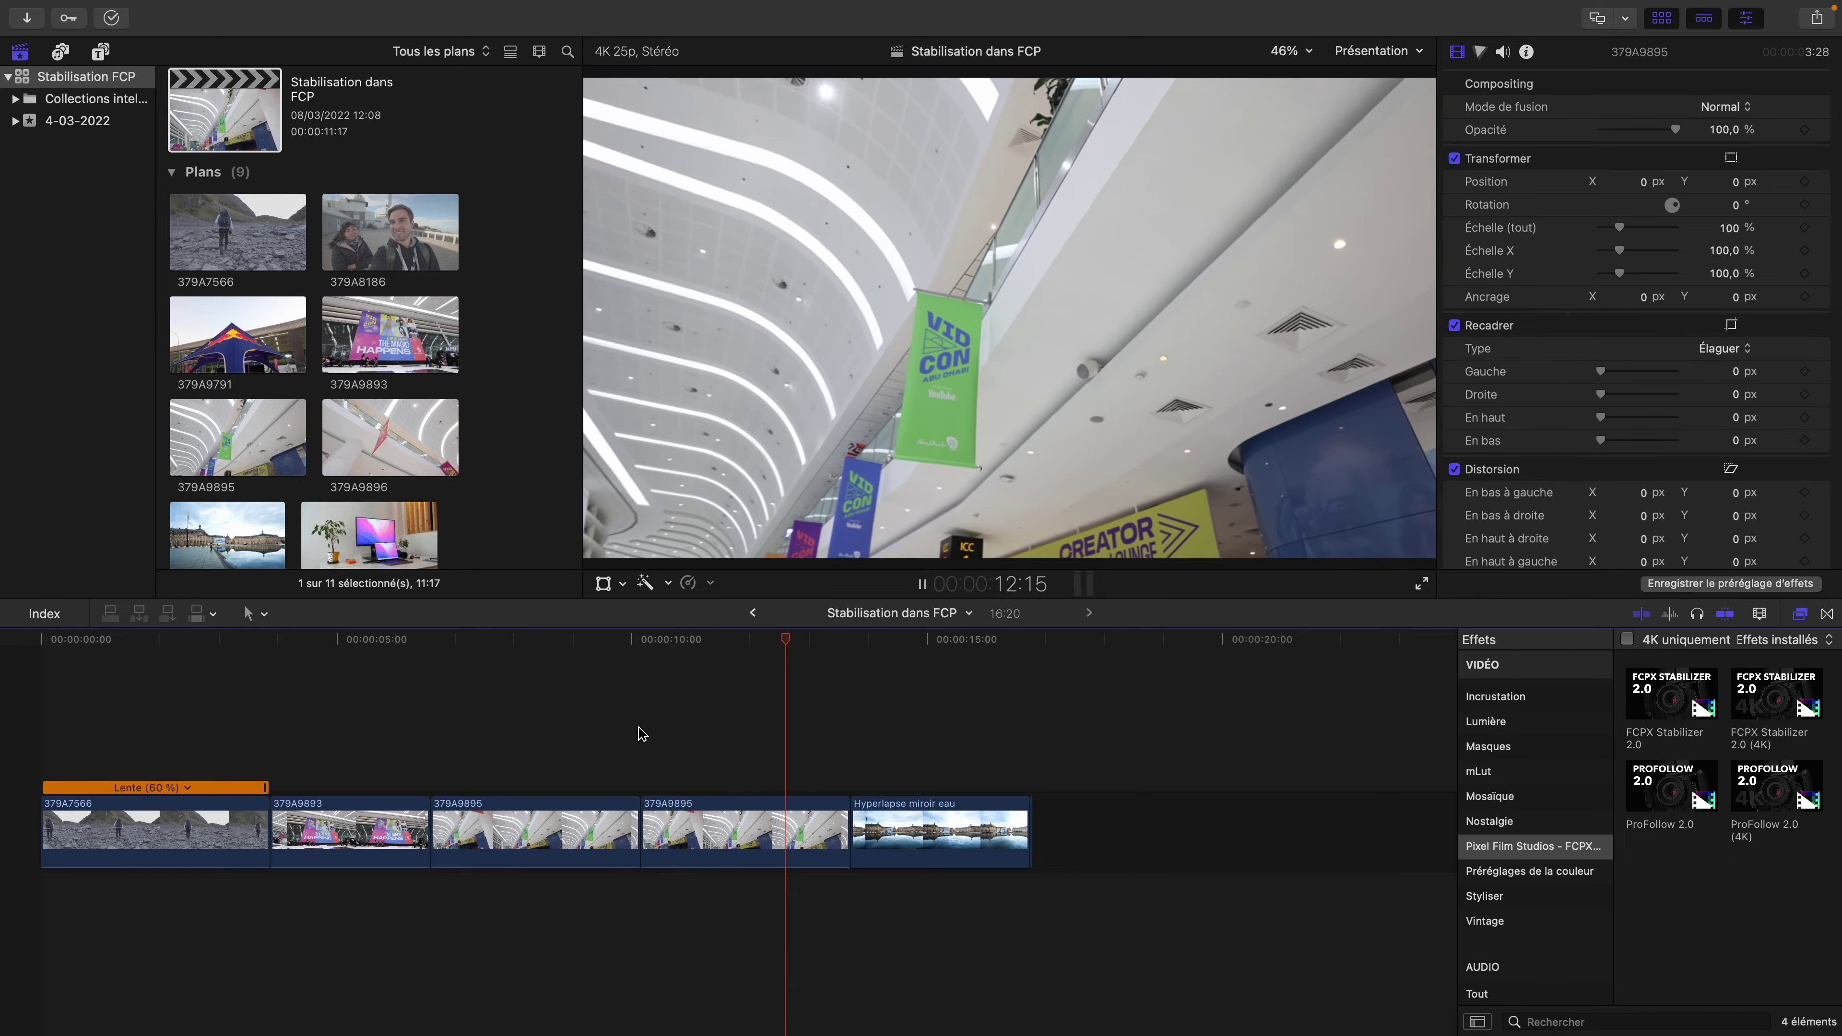
click(642, 734)
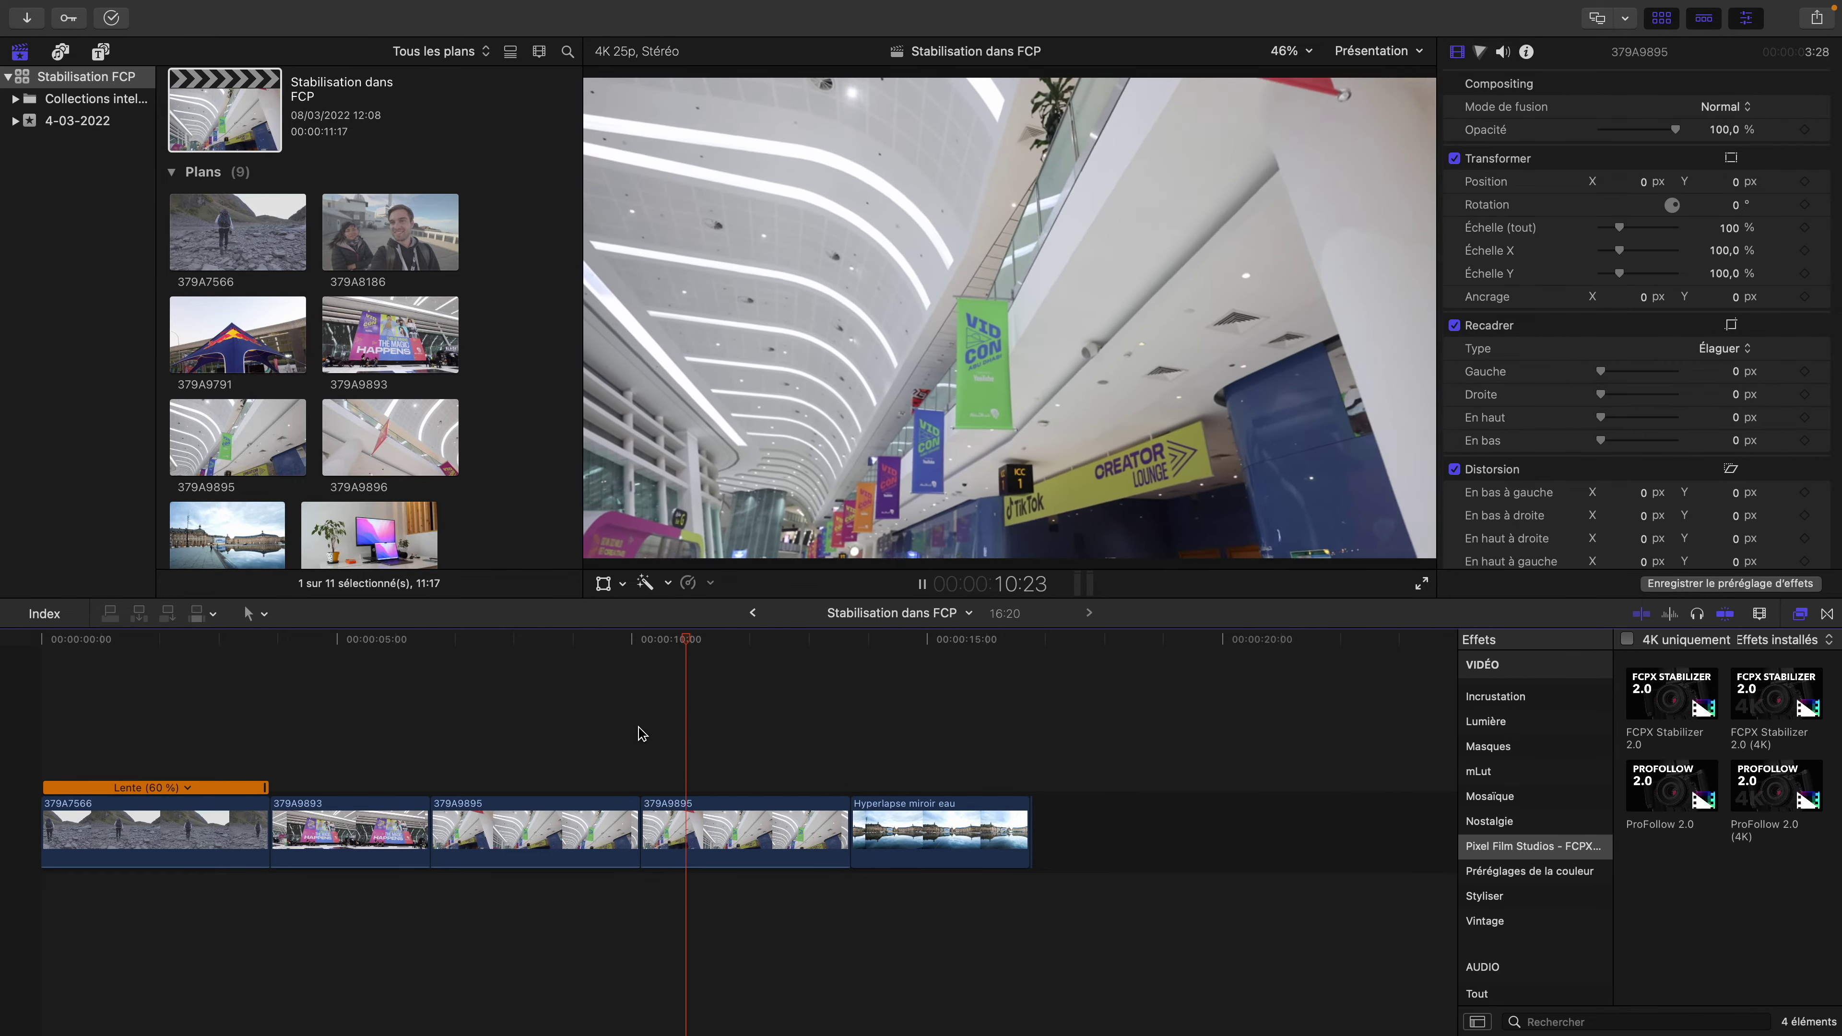
key(space)
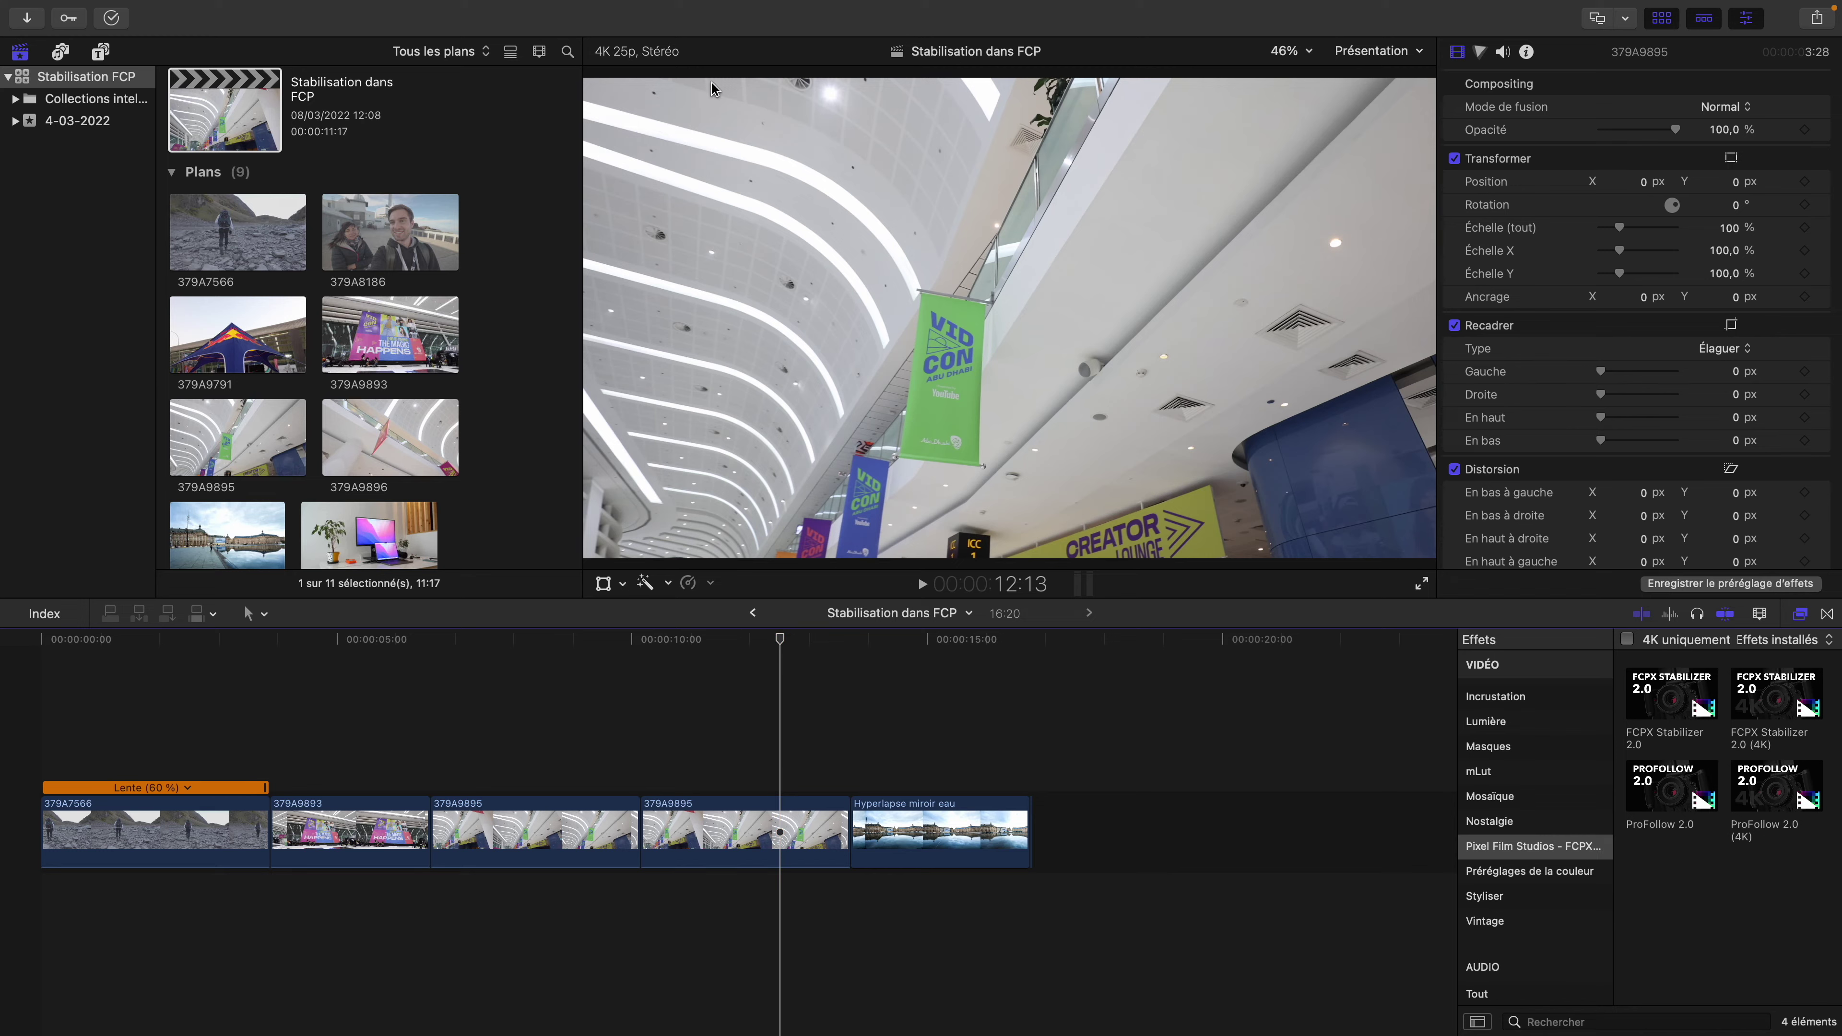
click(638, 763)
key(space)
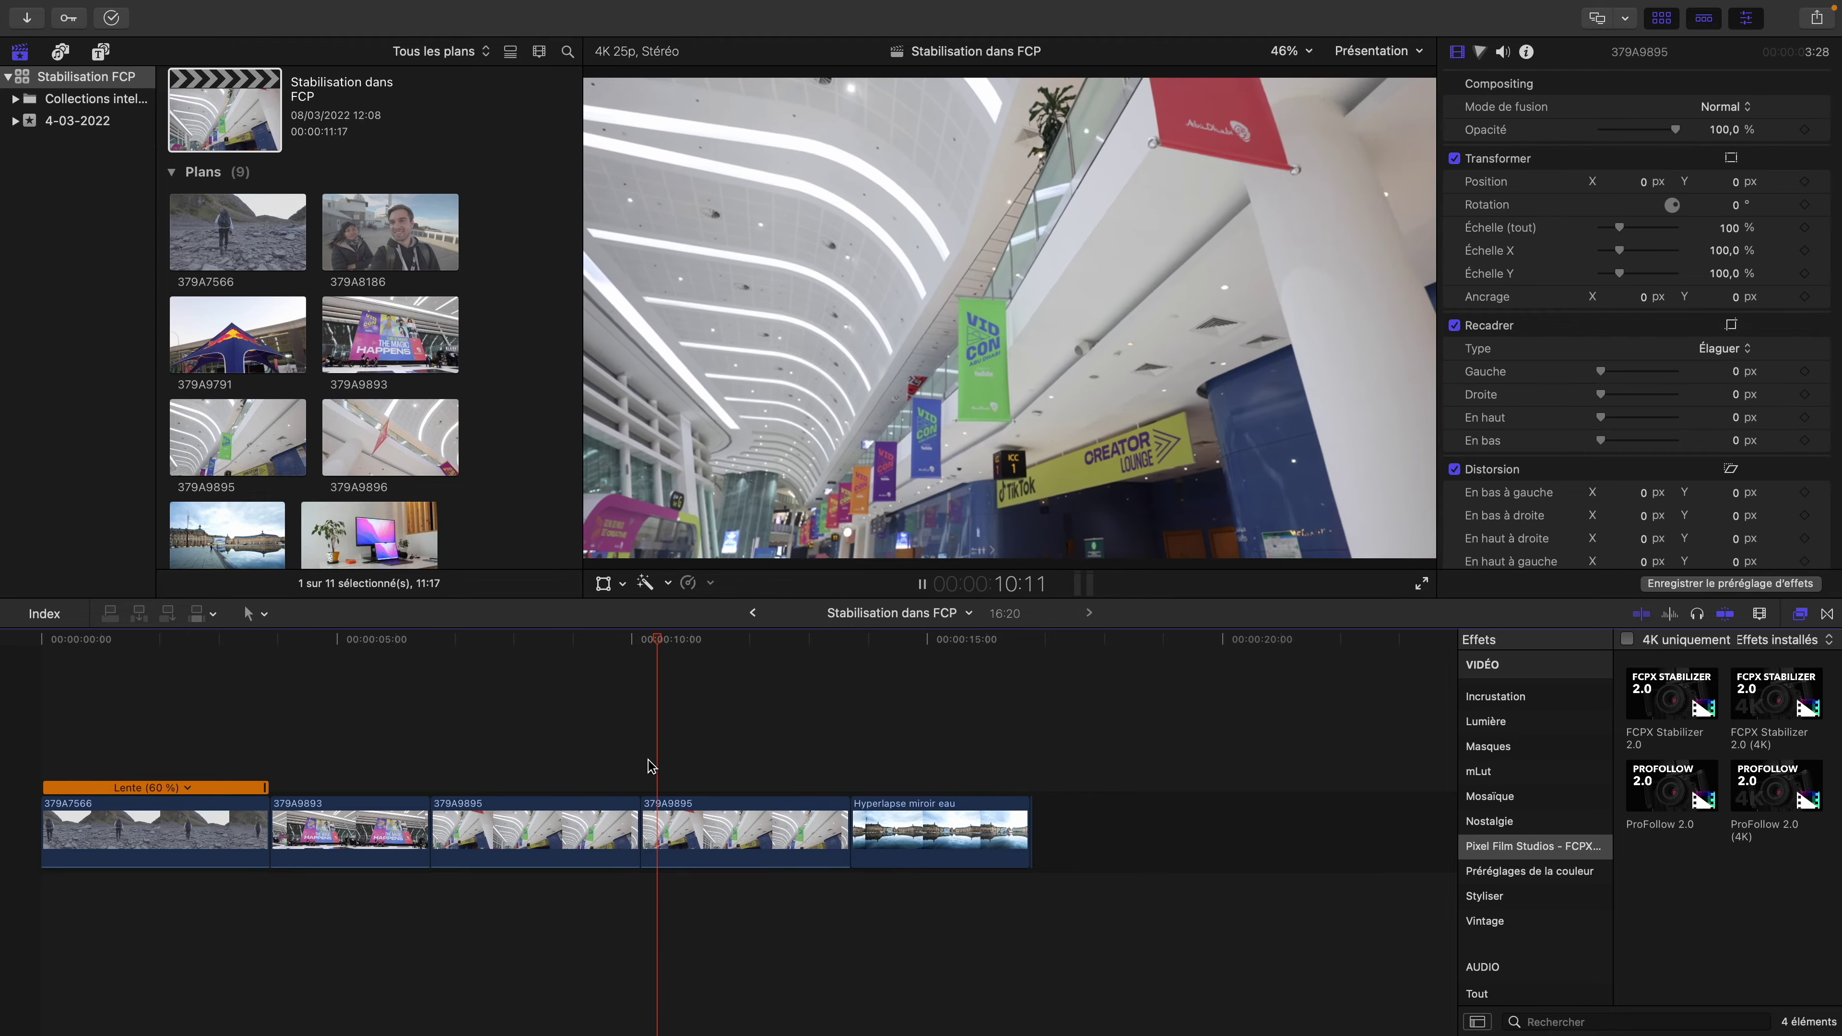
key(space)
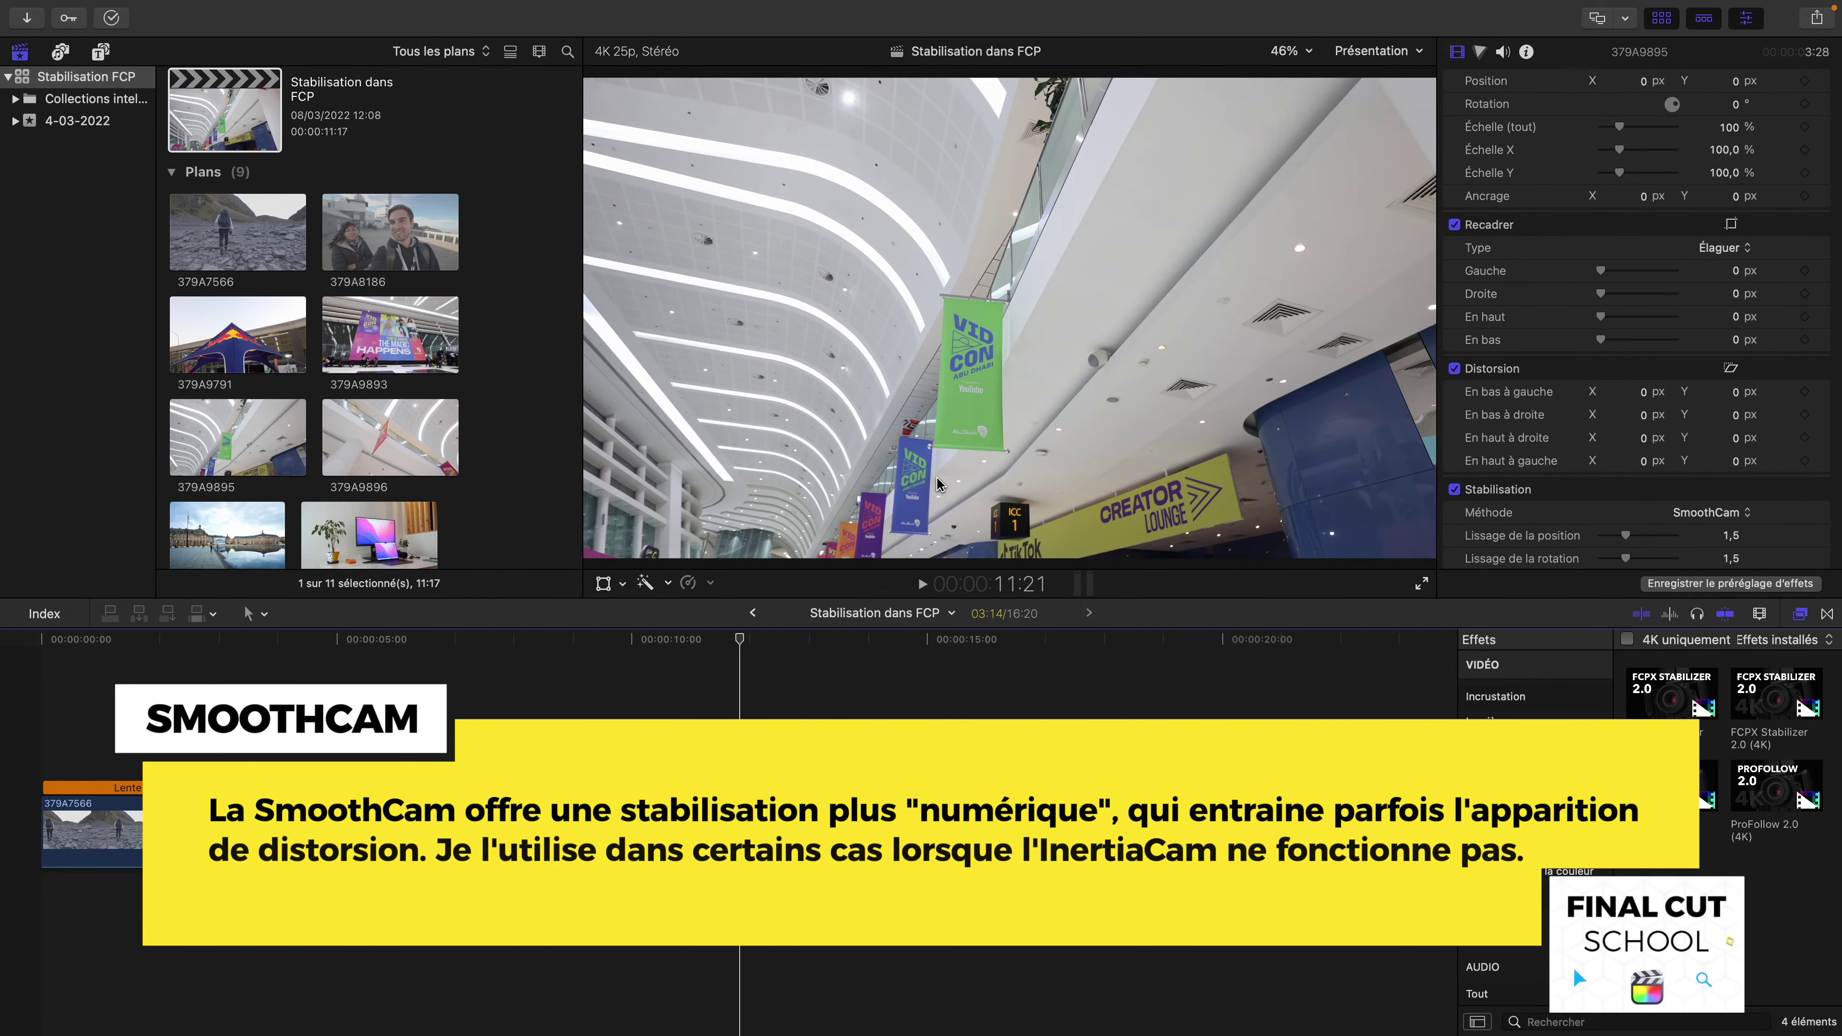
Switch the Stabilisation method of the second copy of clip 379A9895 back to InertiaCam
scroll(1471, 468, down, 5)
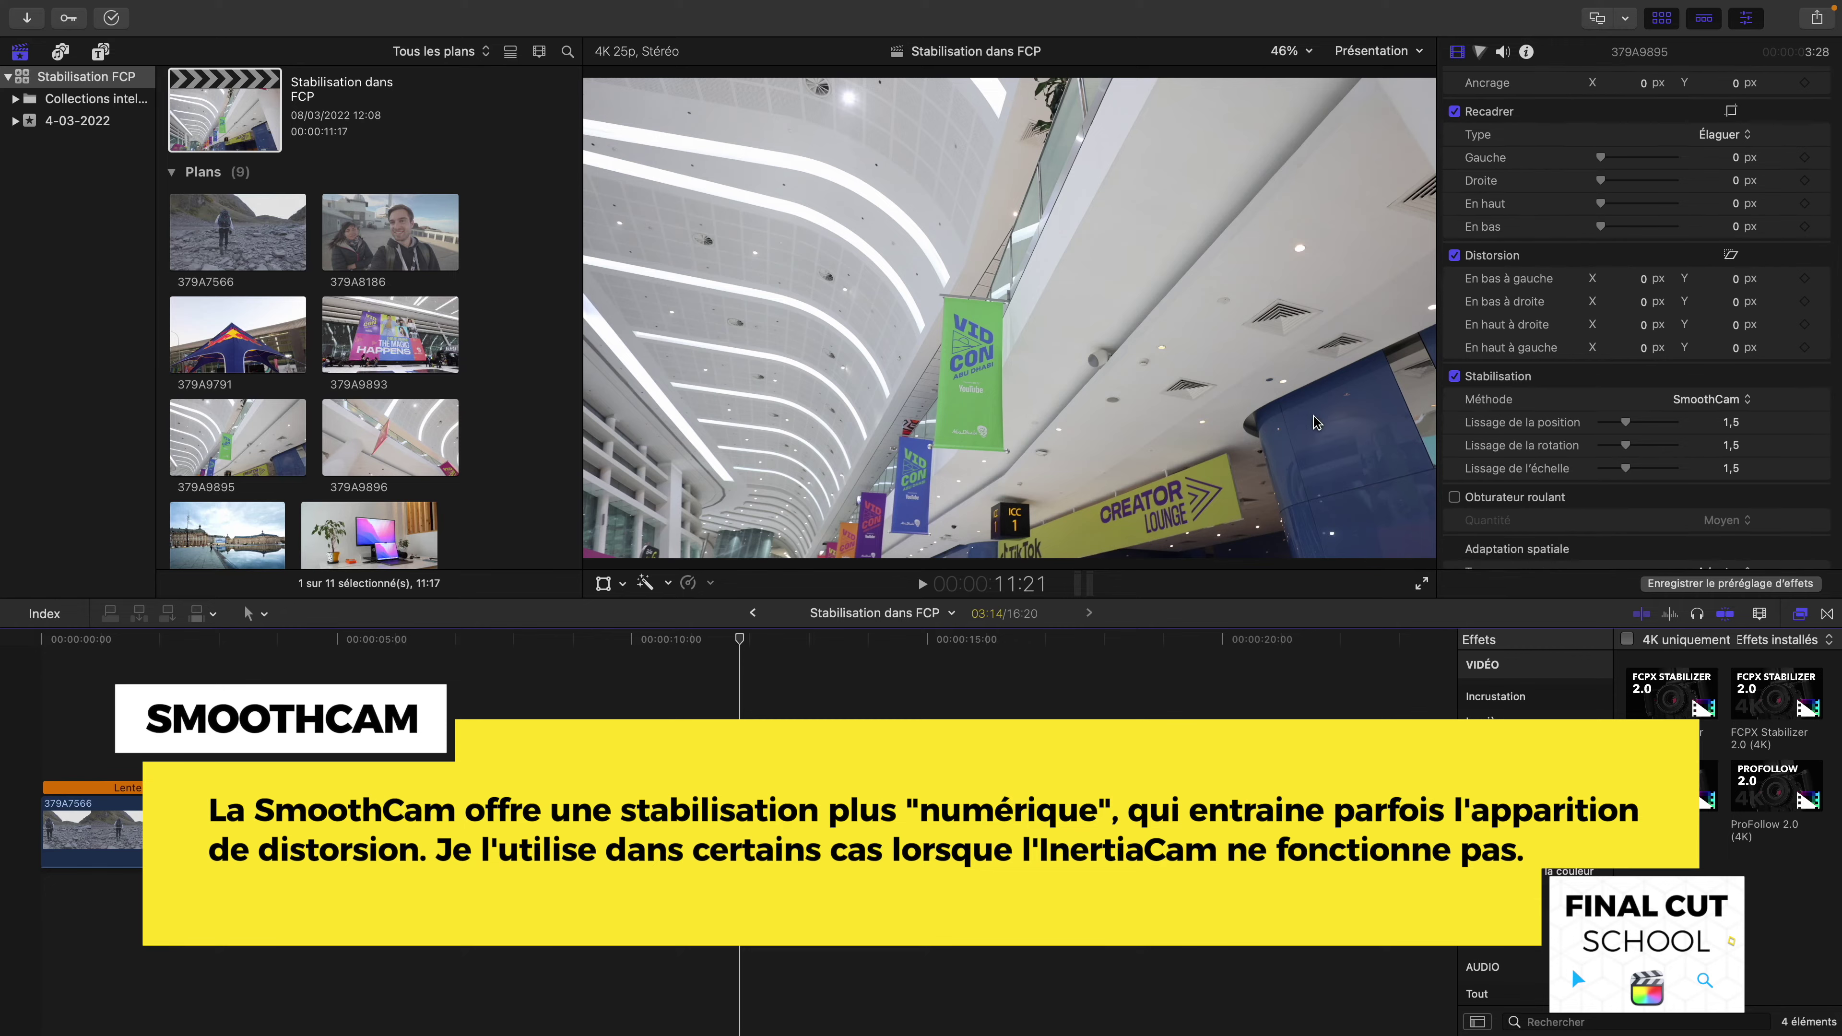
click(1691, 398)
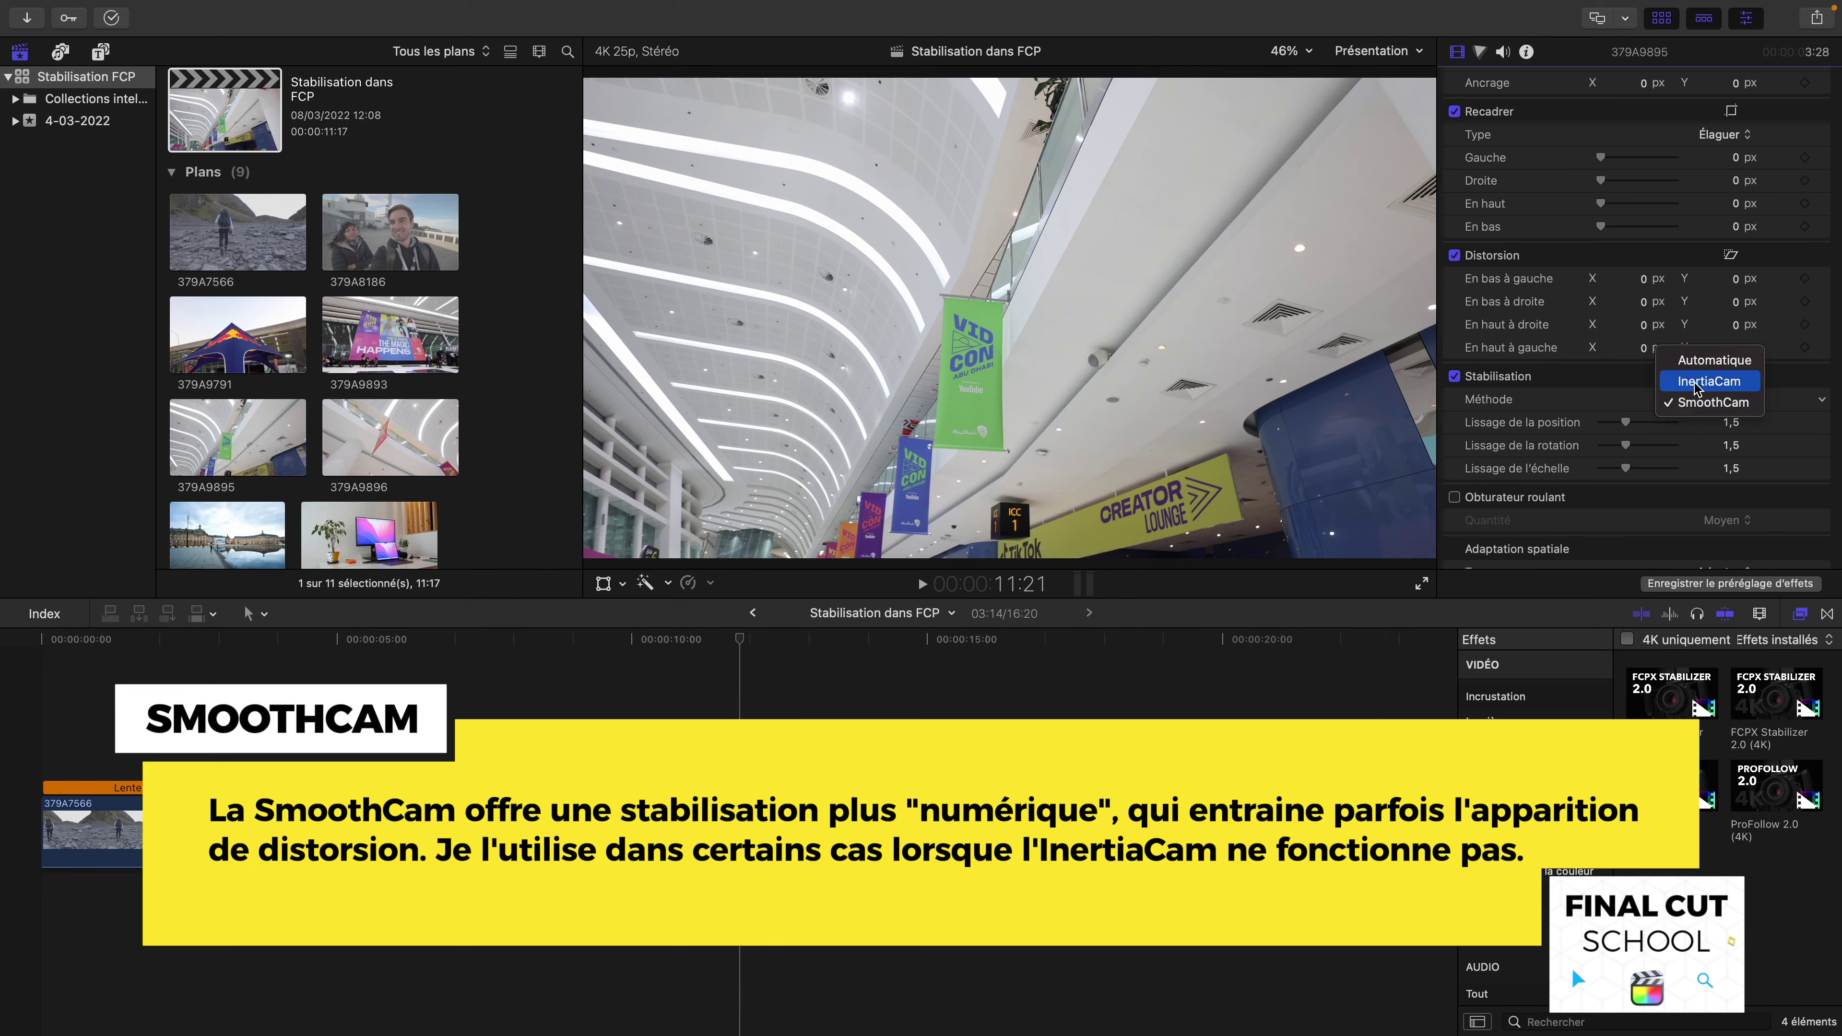
click(1695, 384)
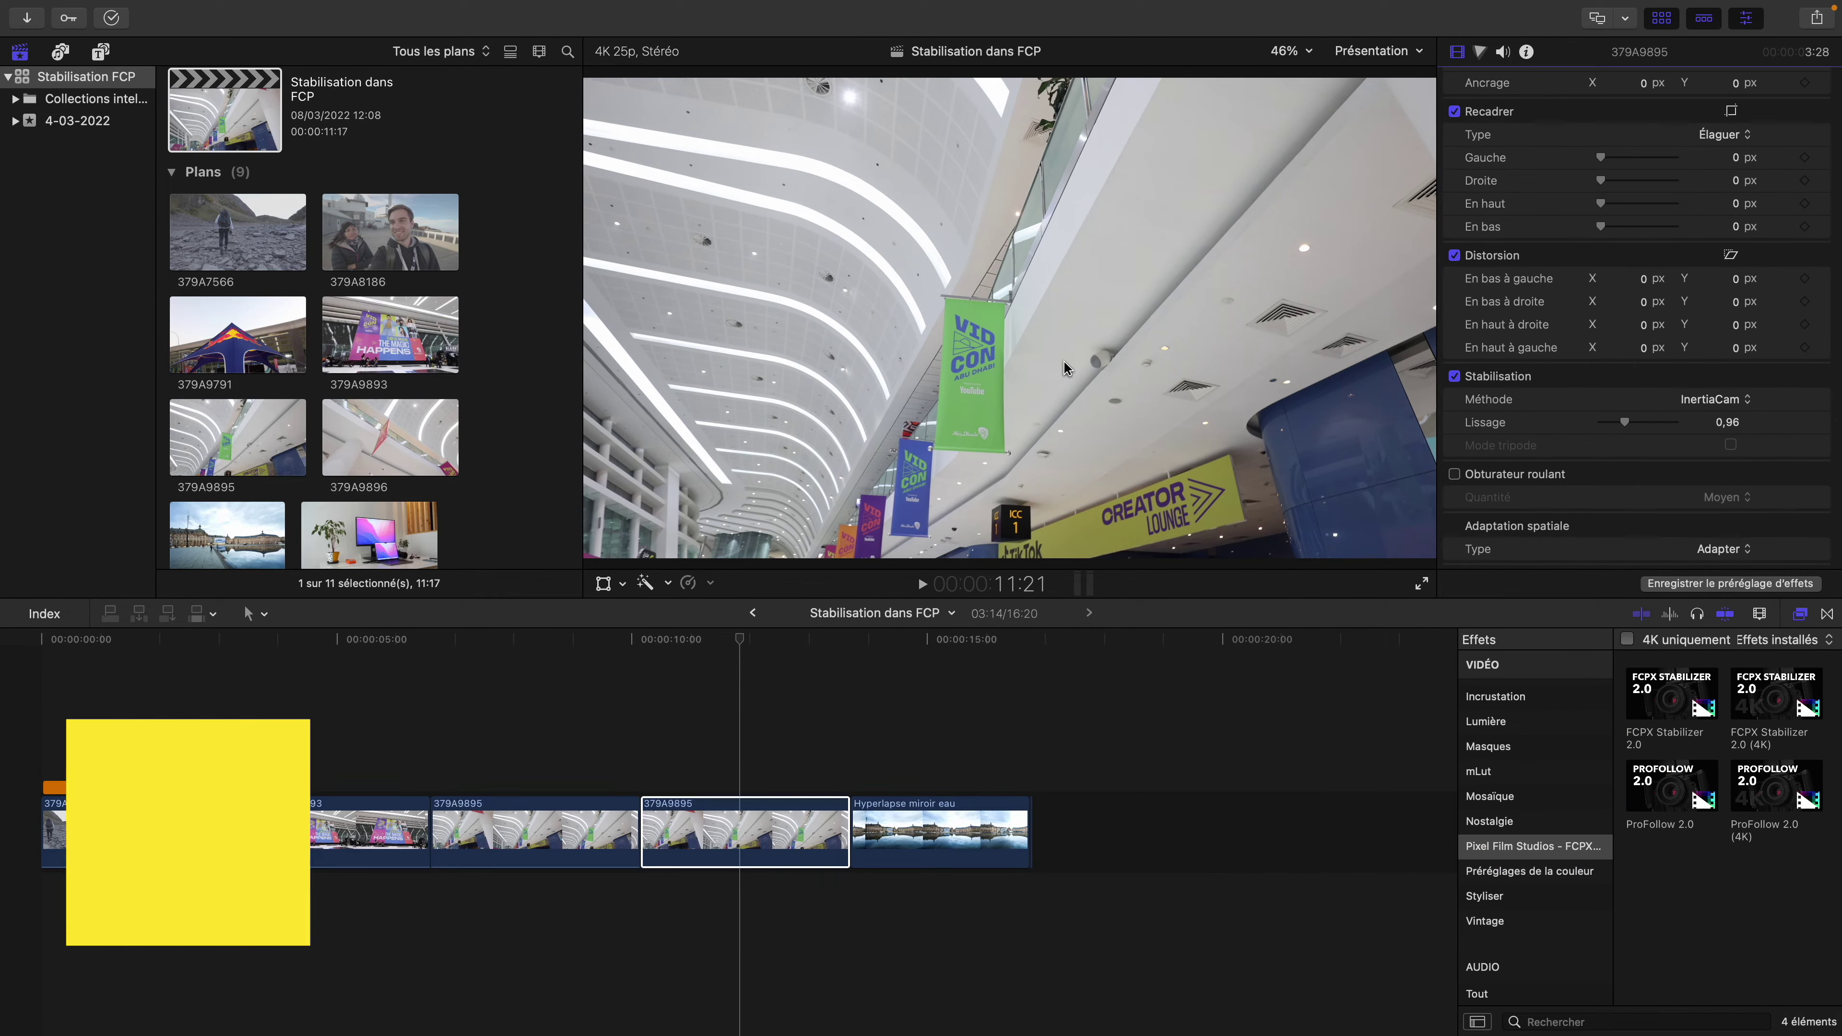
Replay the second copy of clip 379A9895 from its start to review the InertiaCam stabilization
click(639, 742)
key(space)
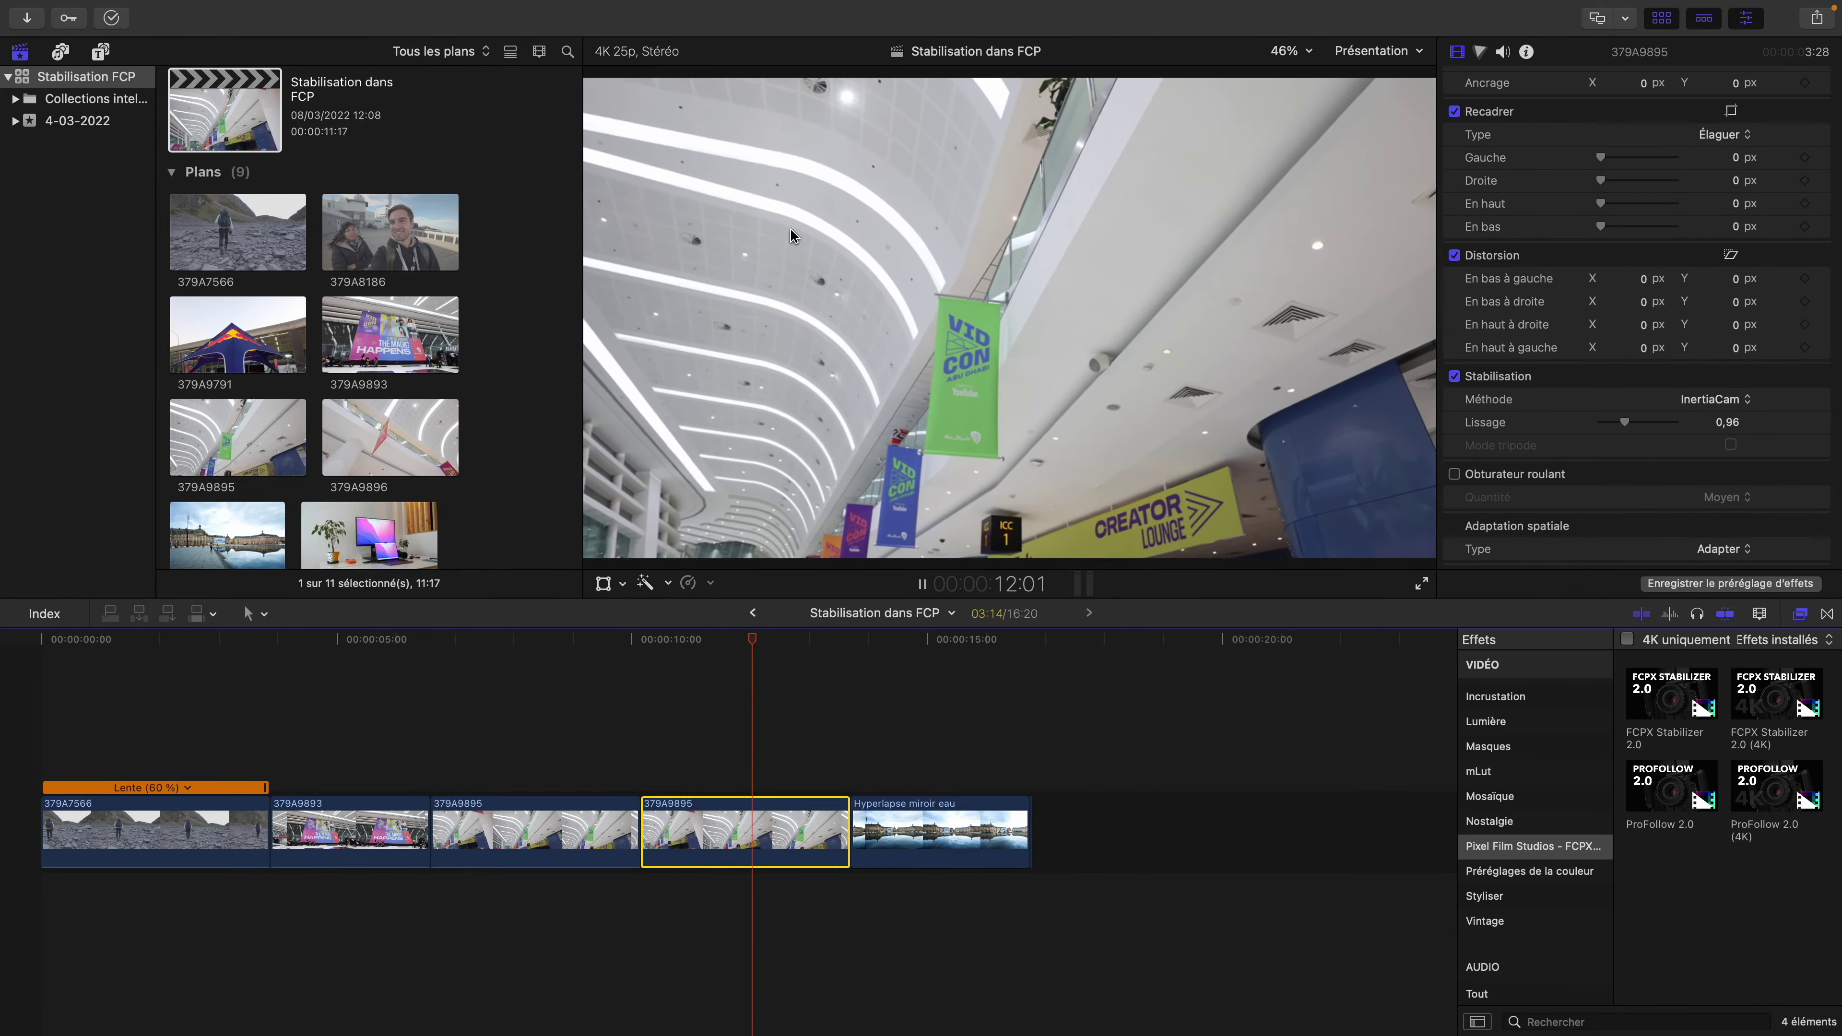
key(space)
key(space)
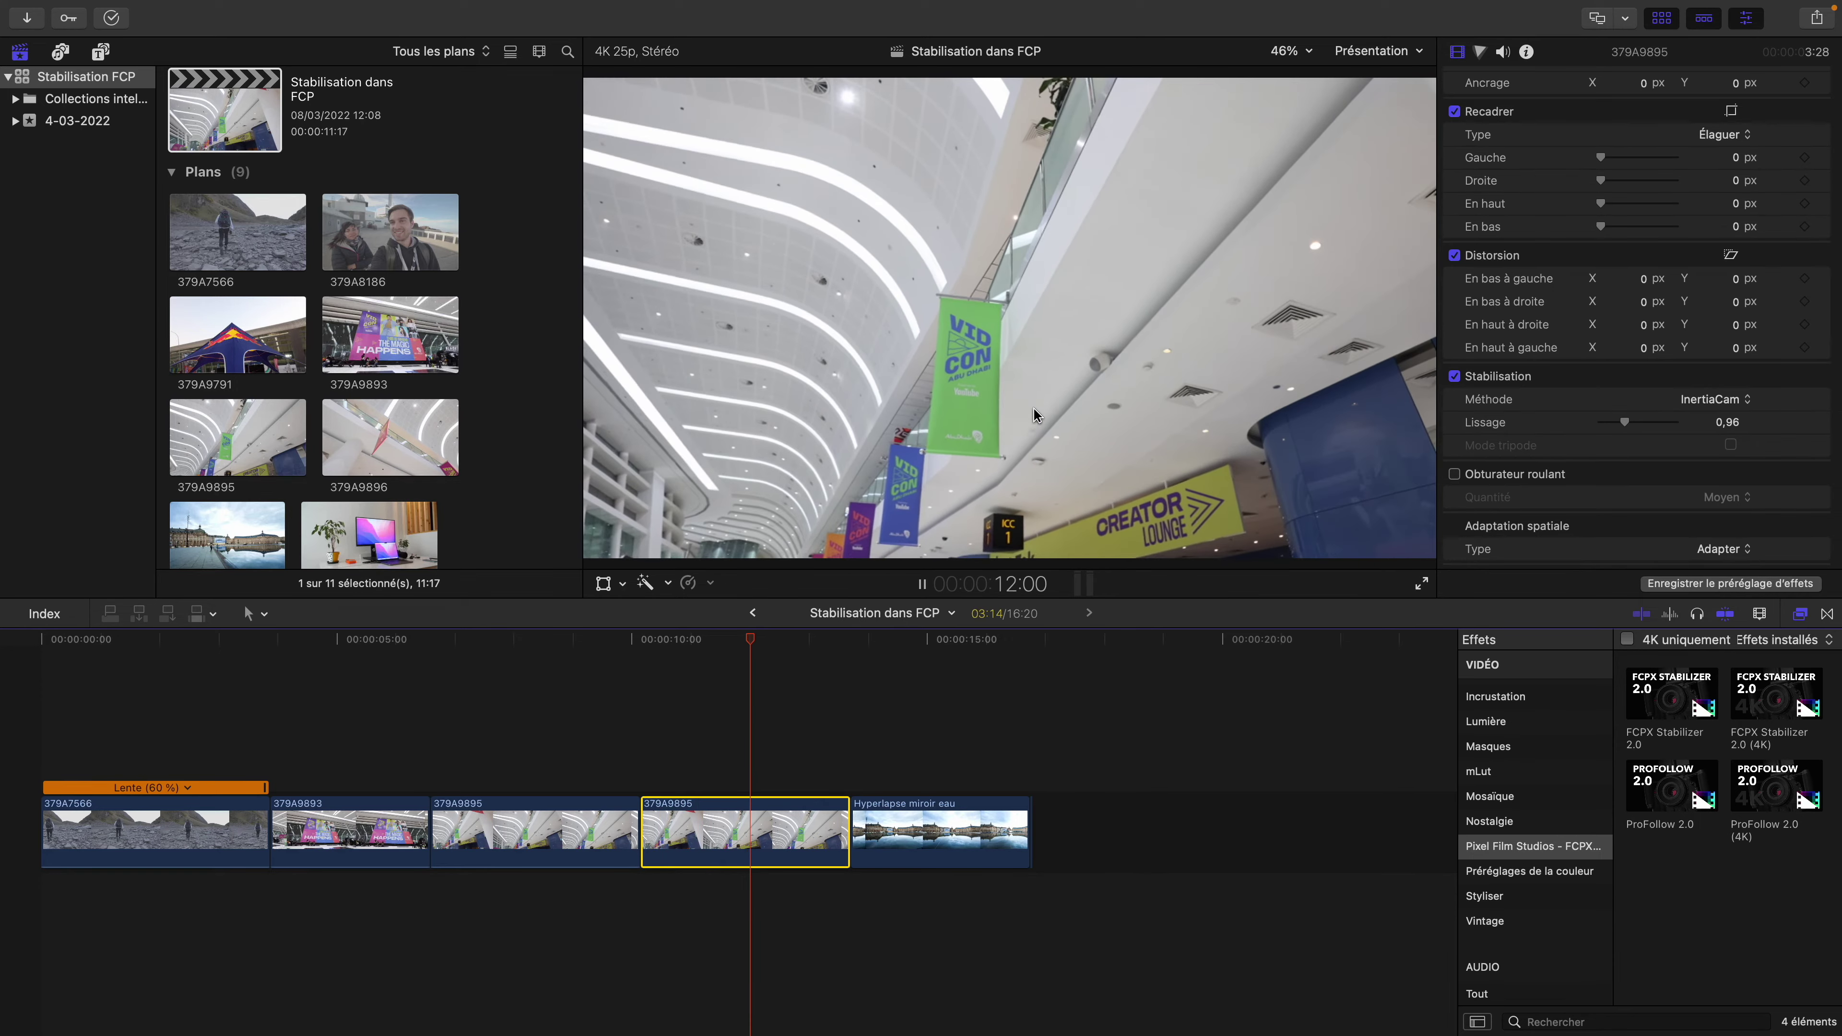
key(space)
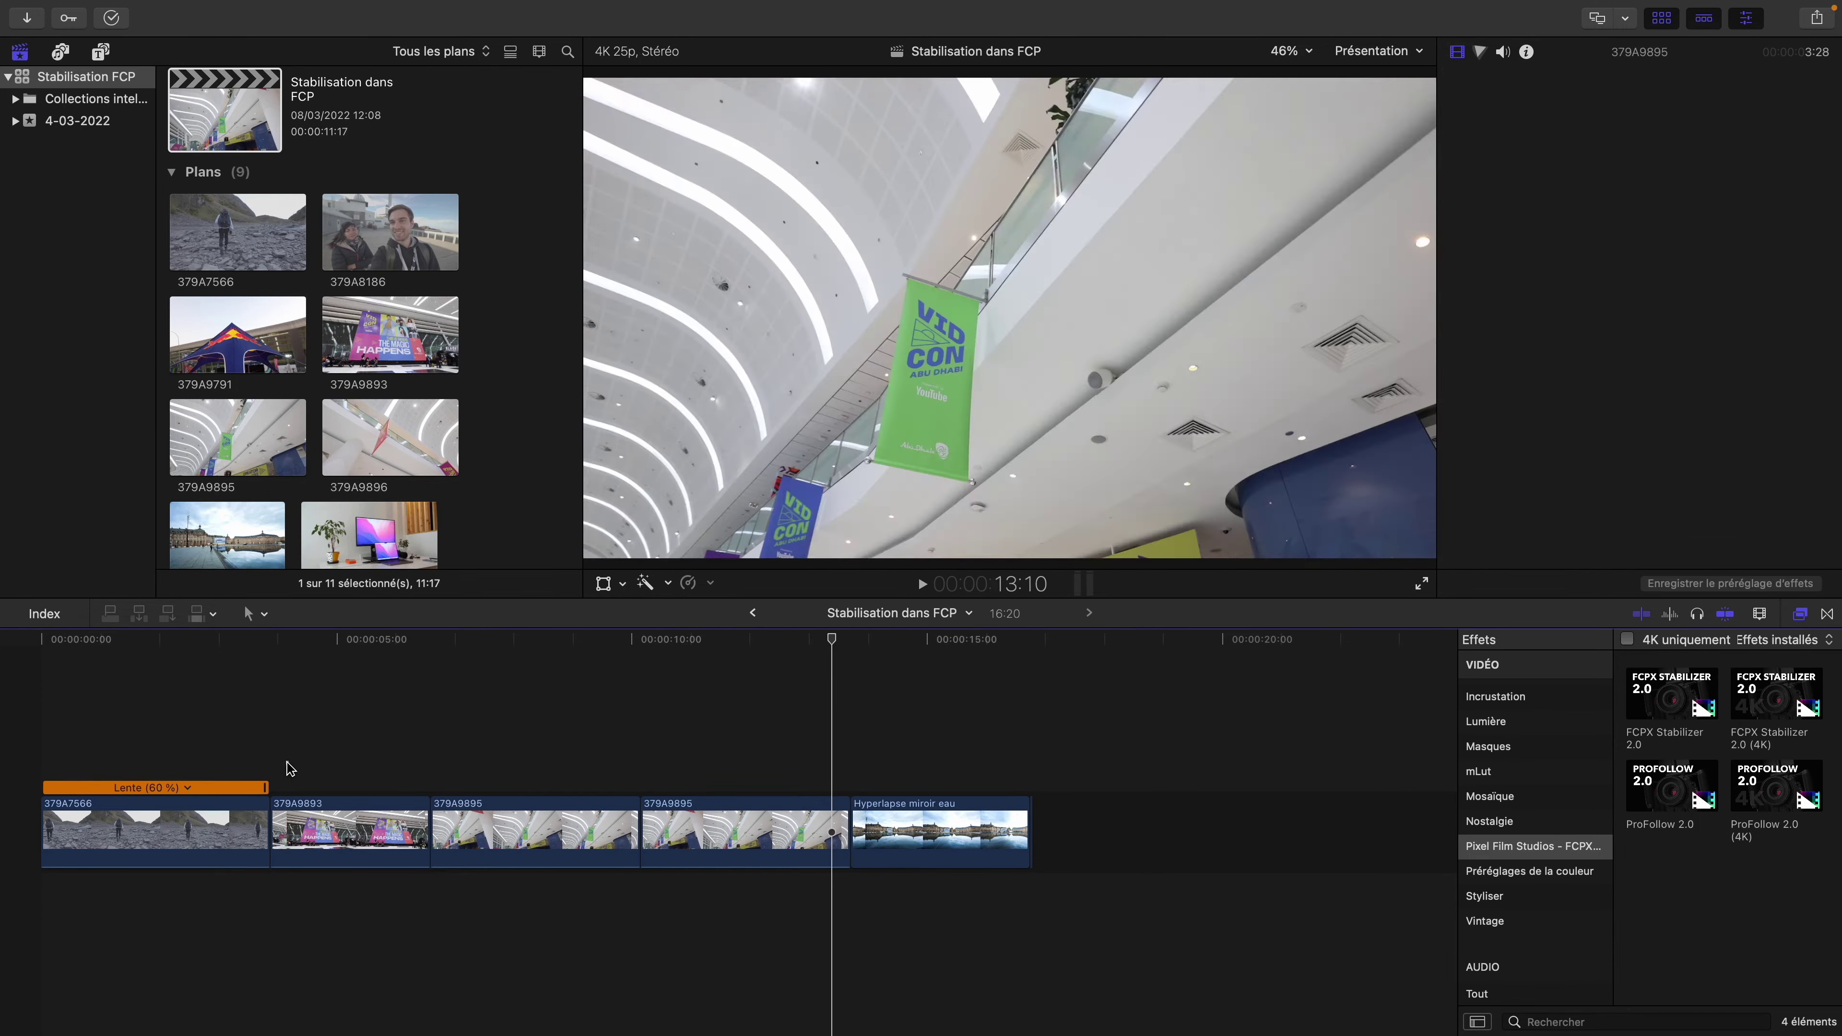
Turn off Stabilize in clip 379A9893's FCPX Stabilizer 2.0 (4K) effect and insert a copy of the clip without the effect directly after it
click(286, 827)
click(1523, 110)
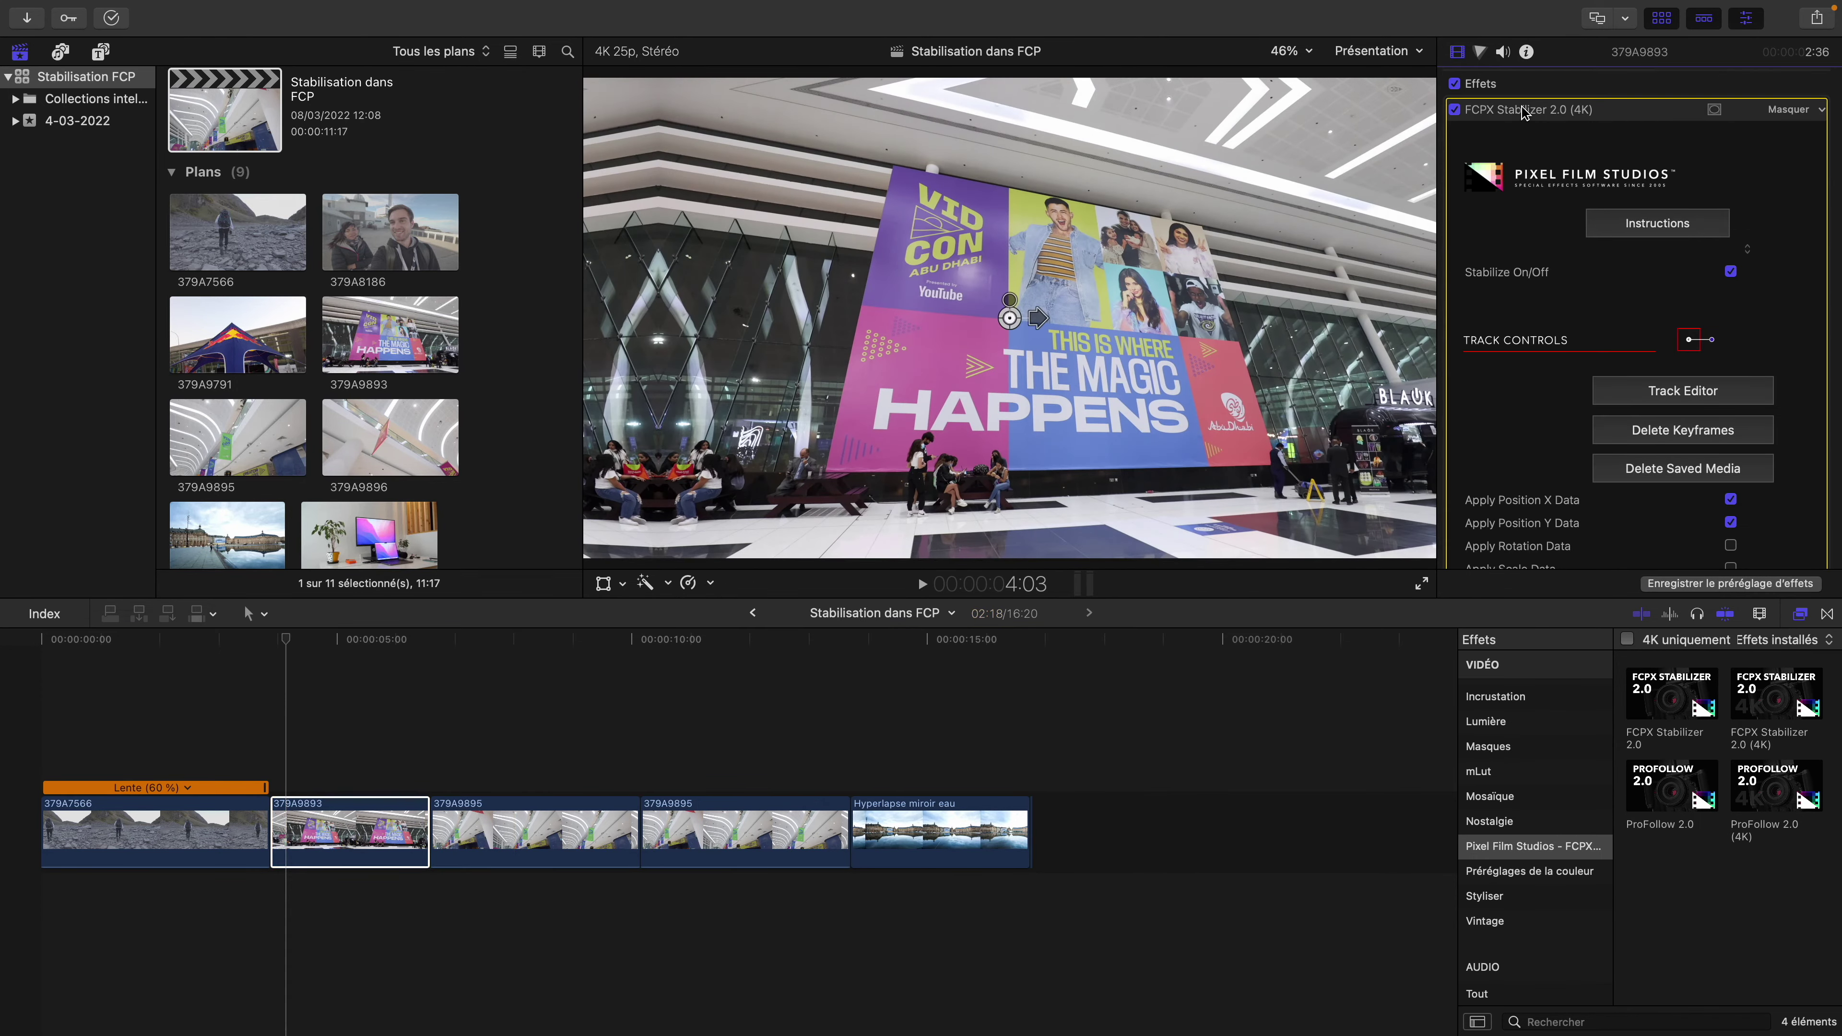
key(Delete)
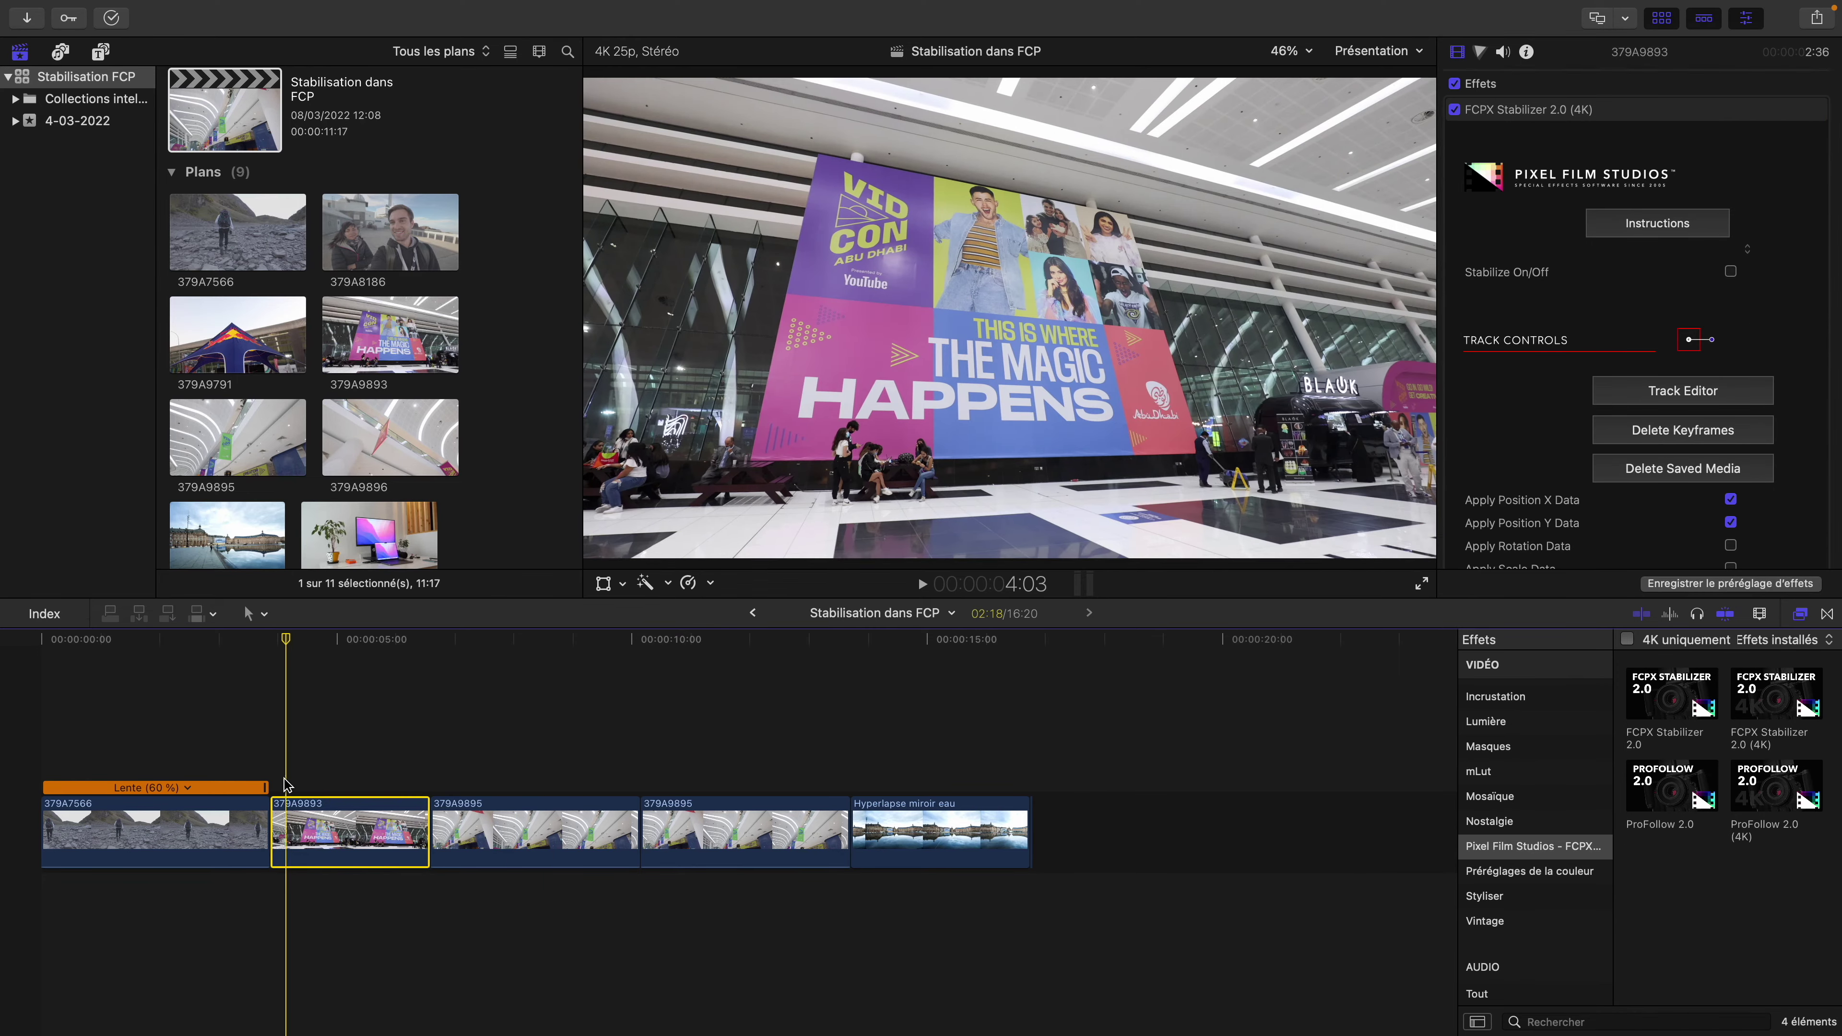
click(434, 759)
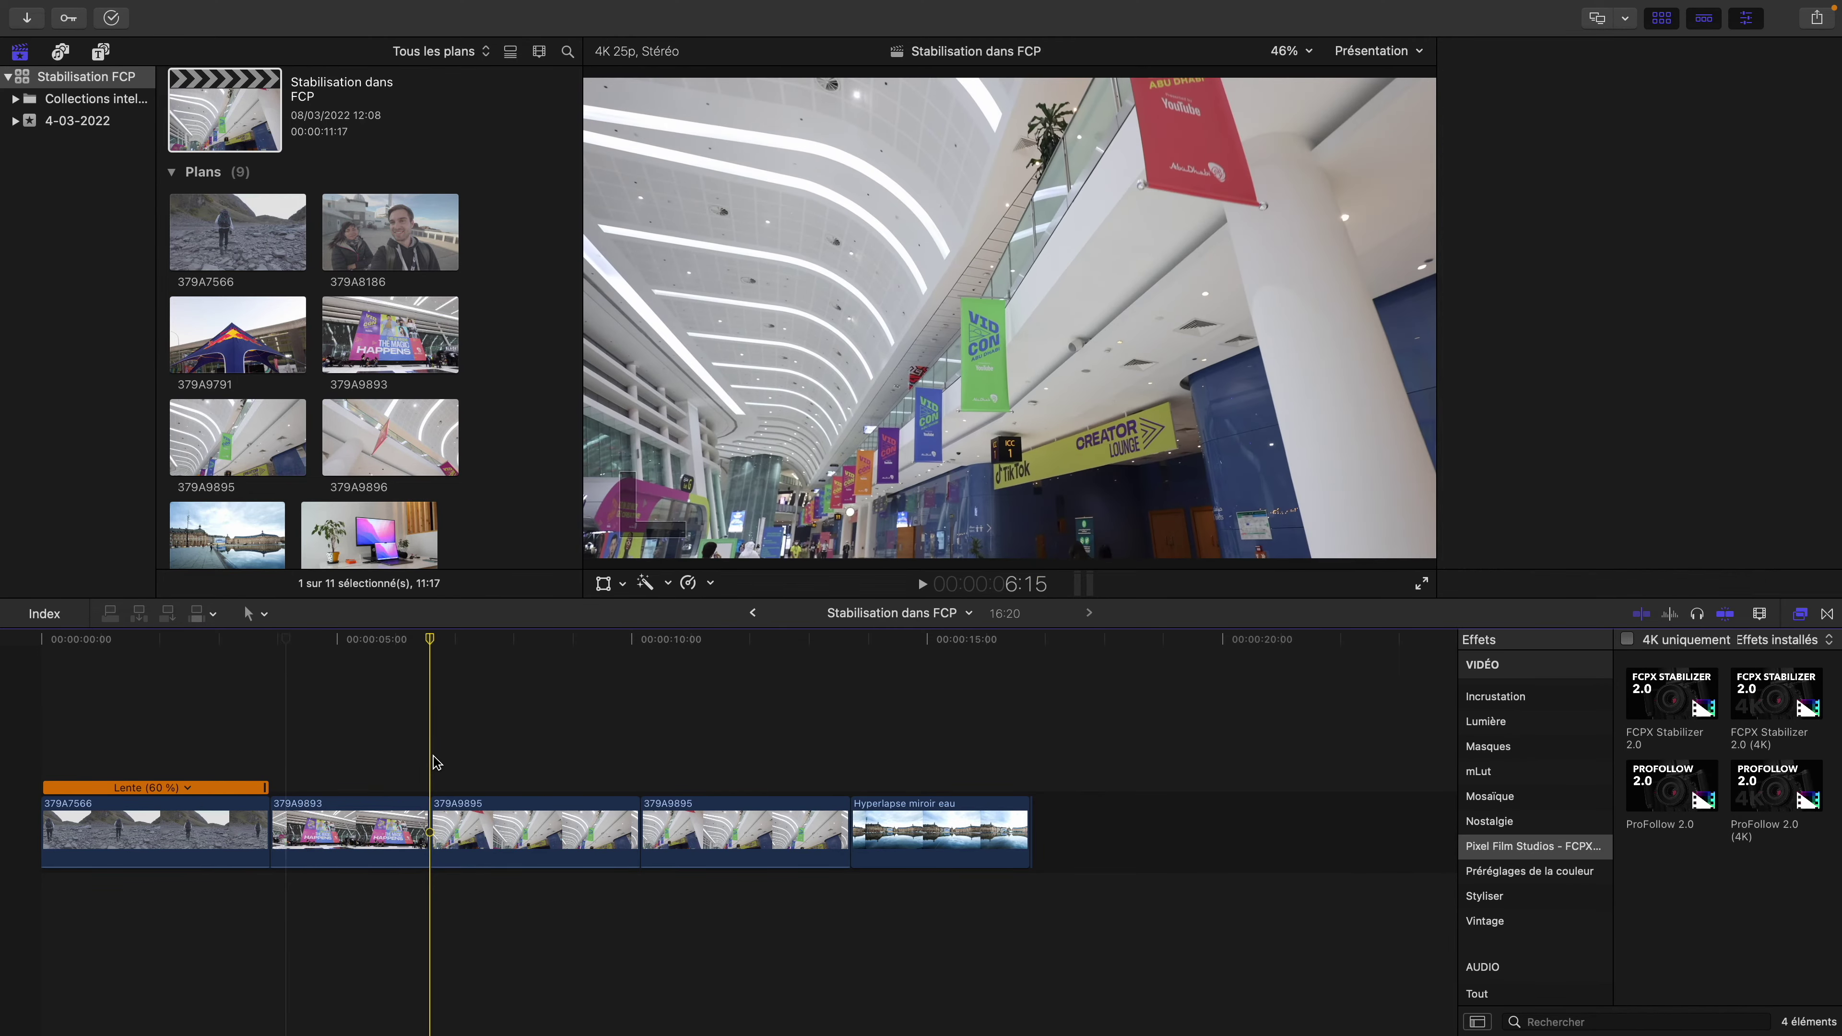
key(super+v)
Play the unstabilized first copy of clip 379A9893 several times to examine its camera shake
click(271, 729)
key(space)
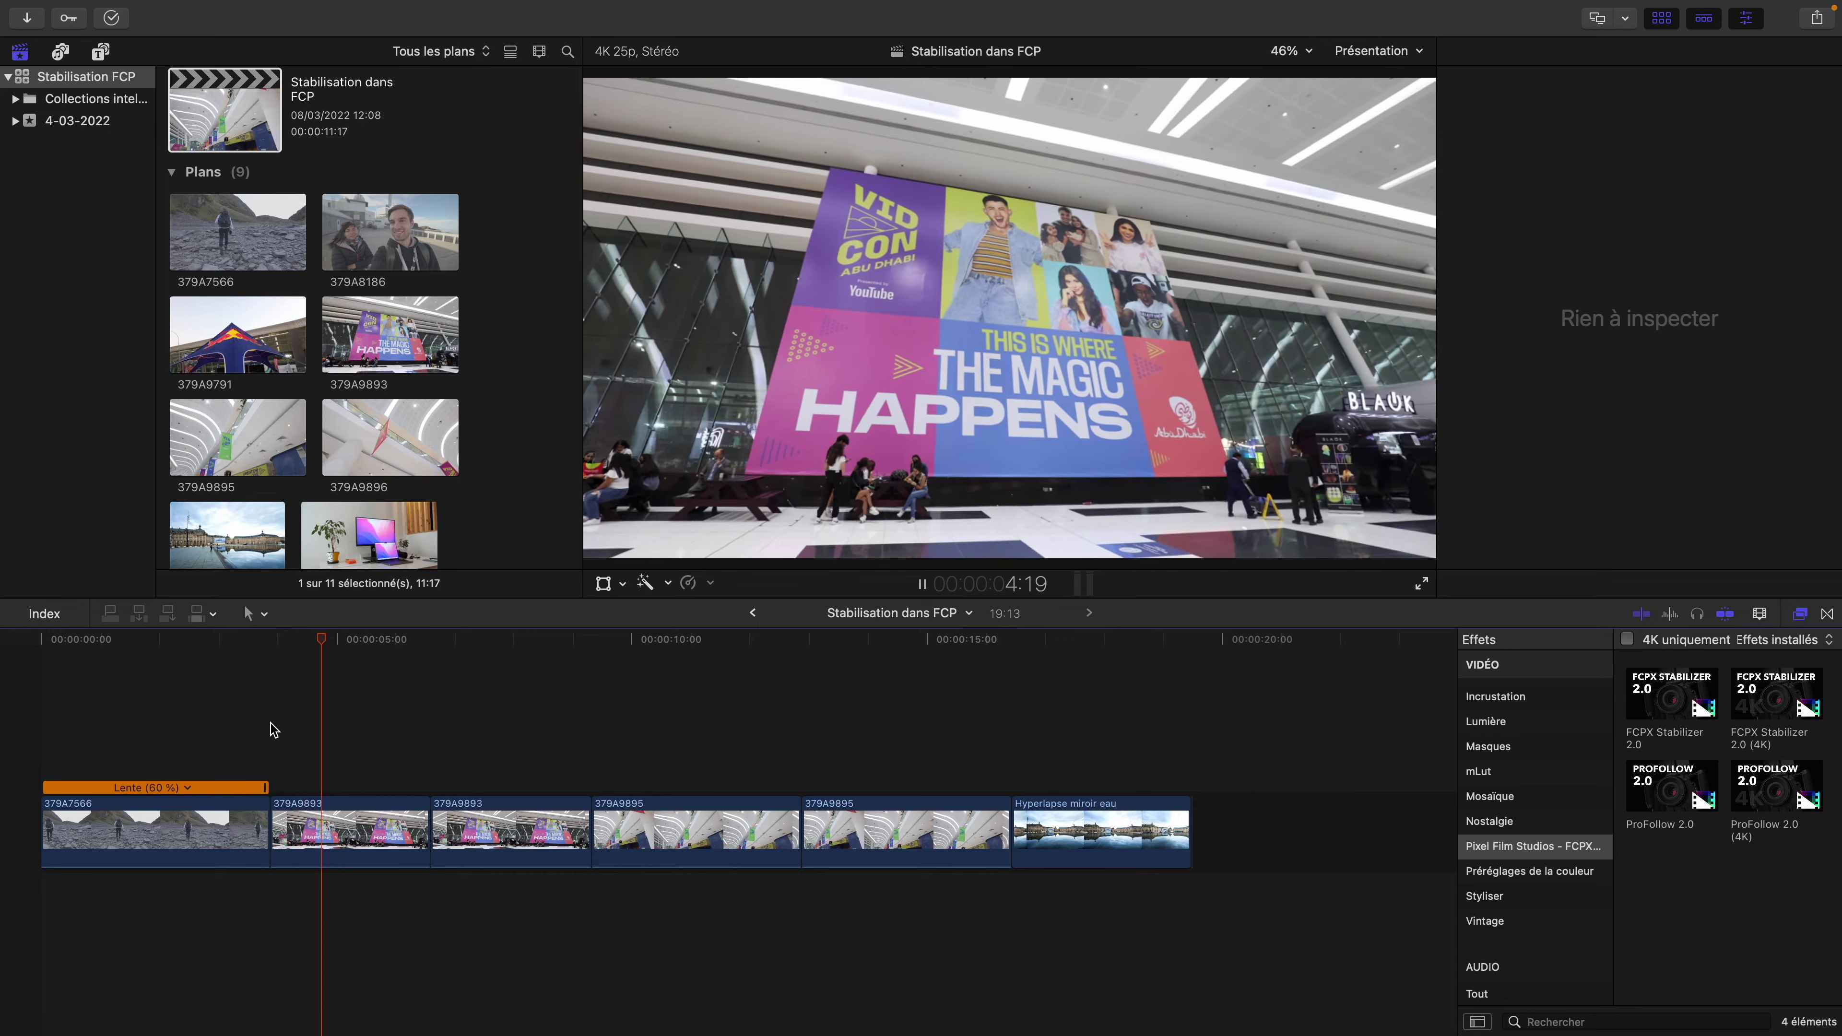
click(288, 732)
key(space)
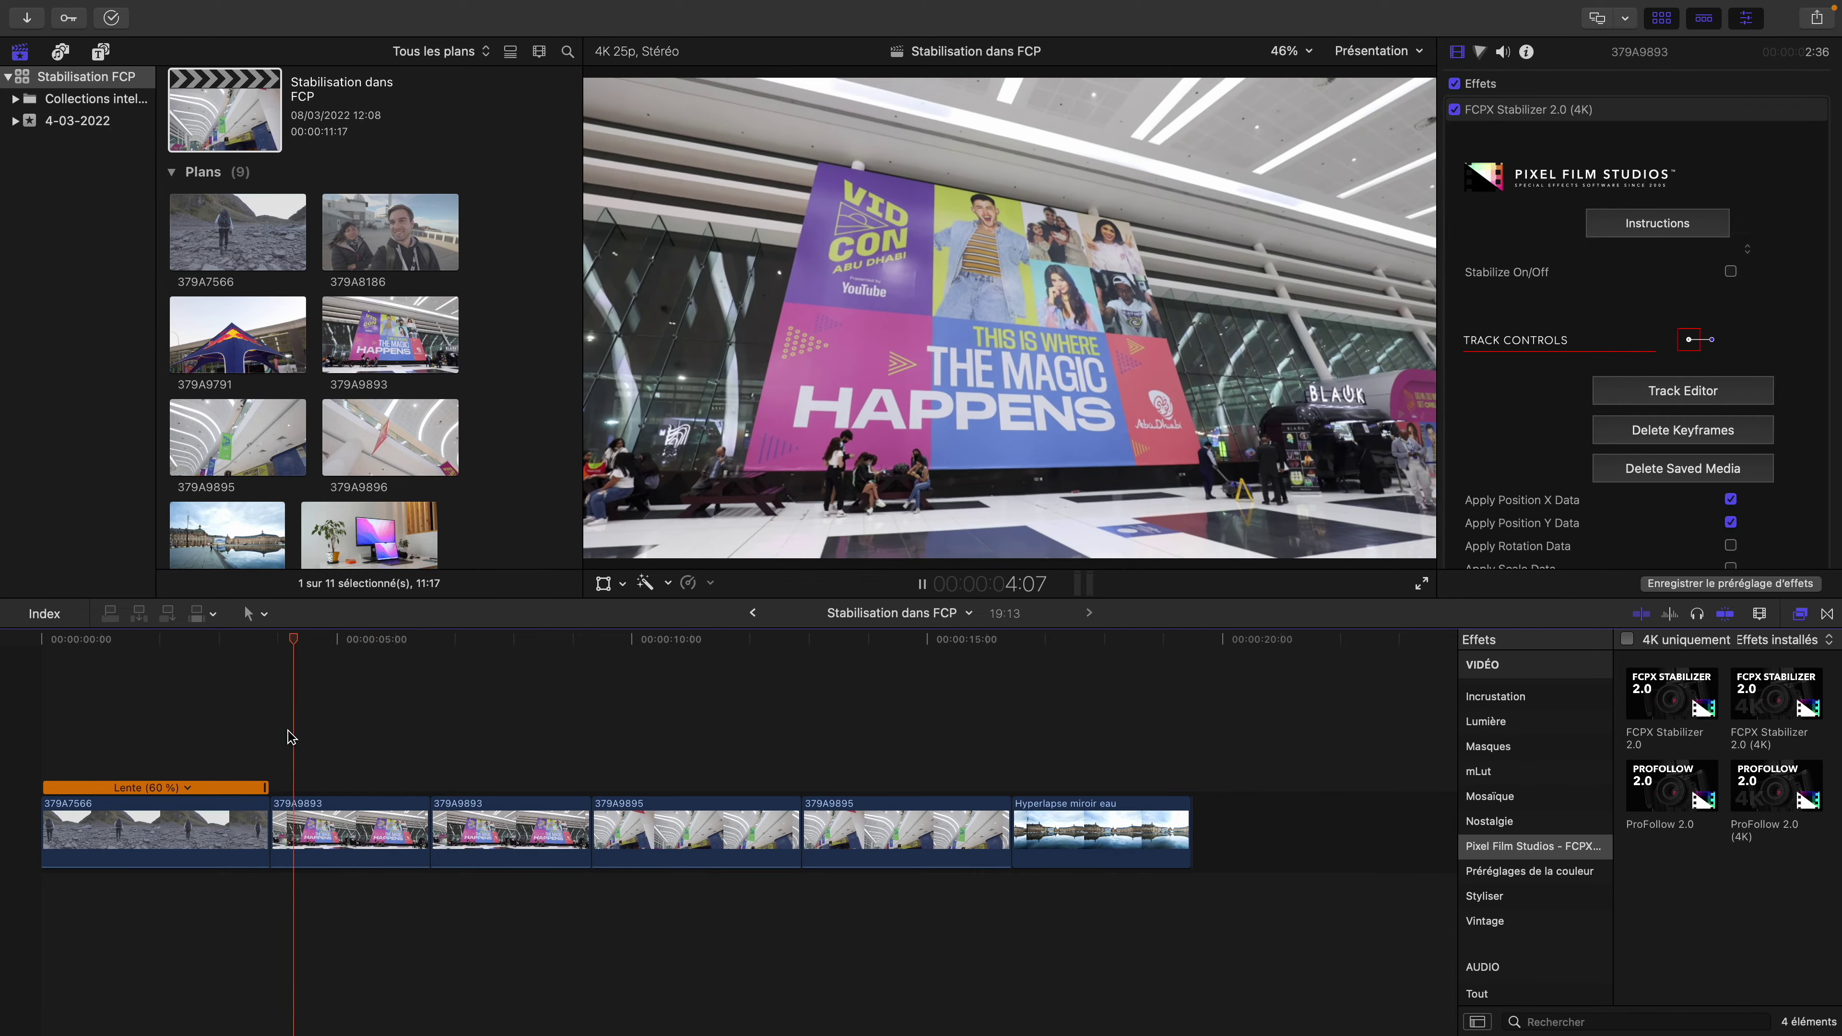
key(space)
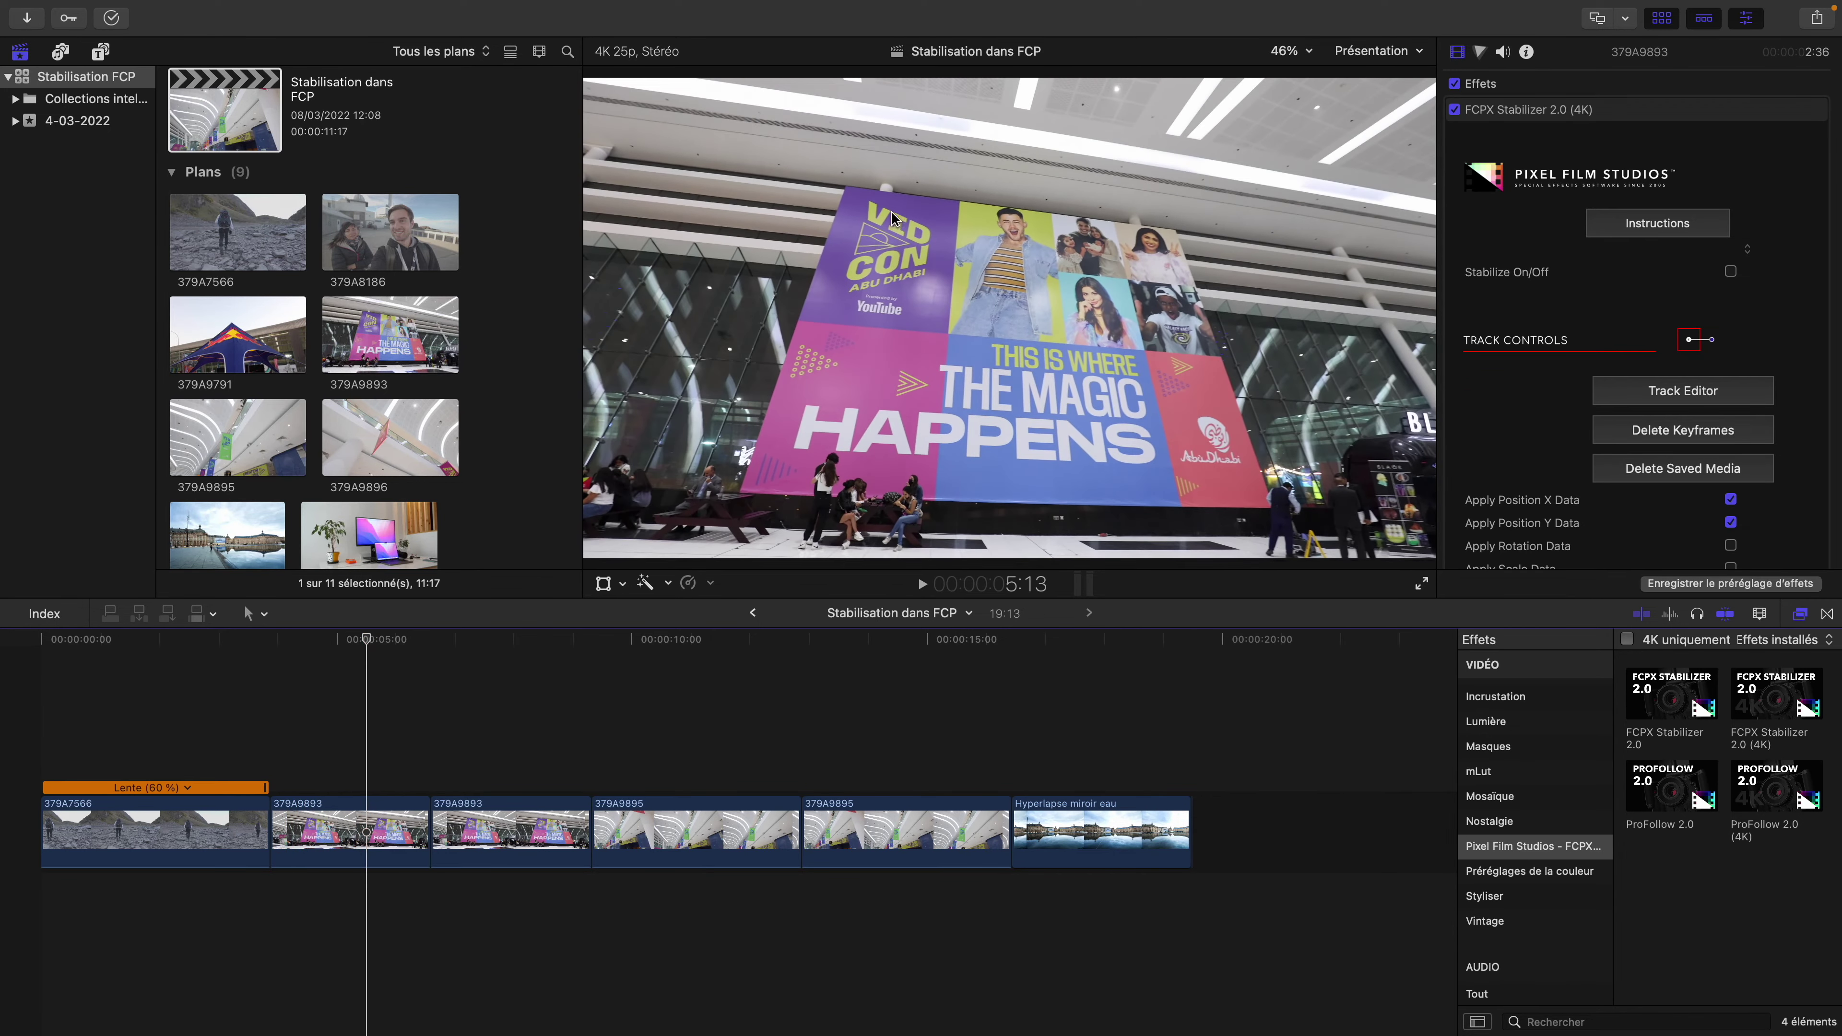
click(322, 764)
key(space)
key(space)
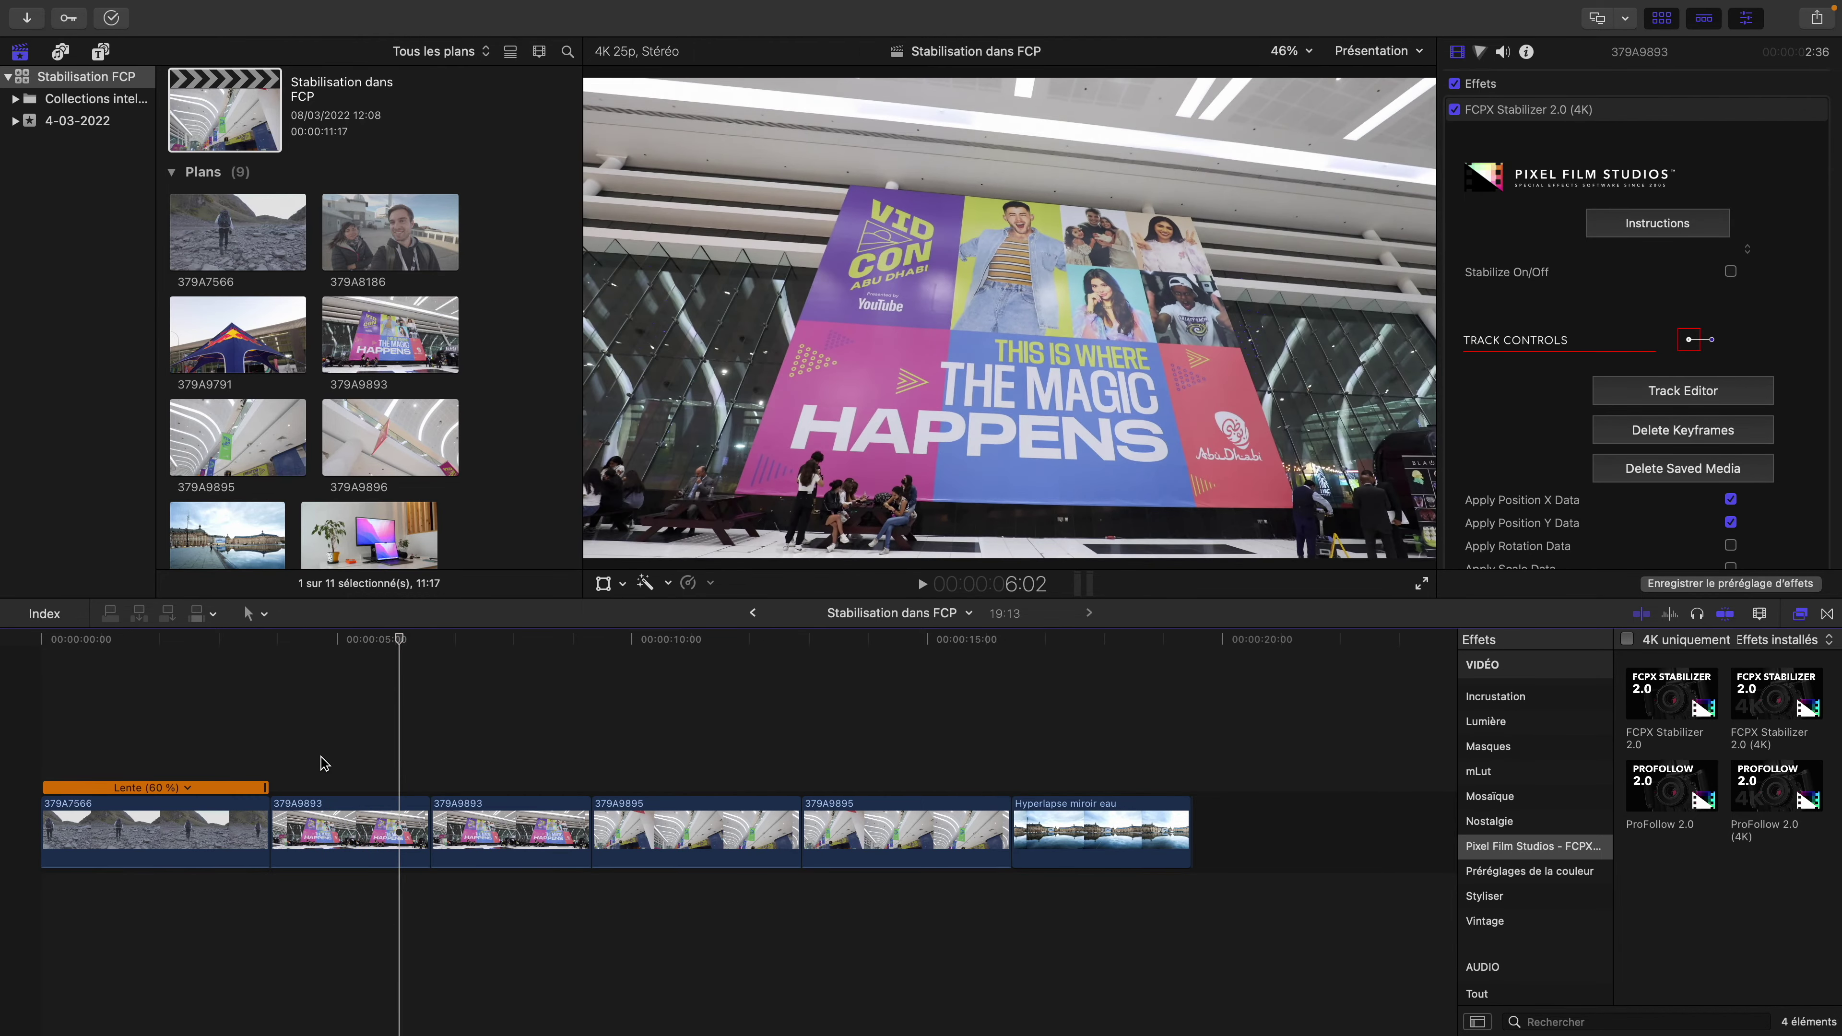
Turn on the built-in Stabilisation for the second copy of clip 379A9893
click(482, 718)
click(492, 814)
scroll(1554, 293, down, 10)
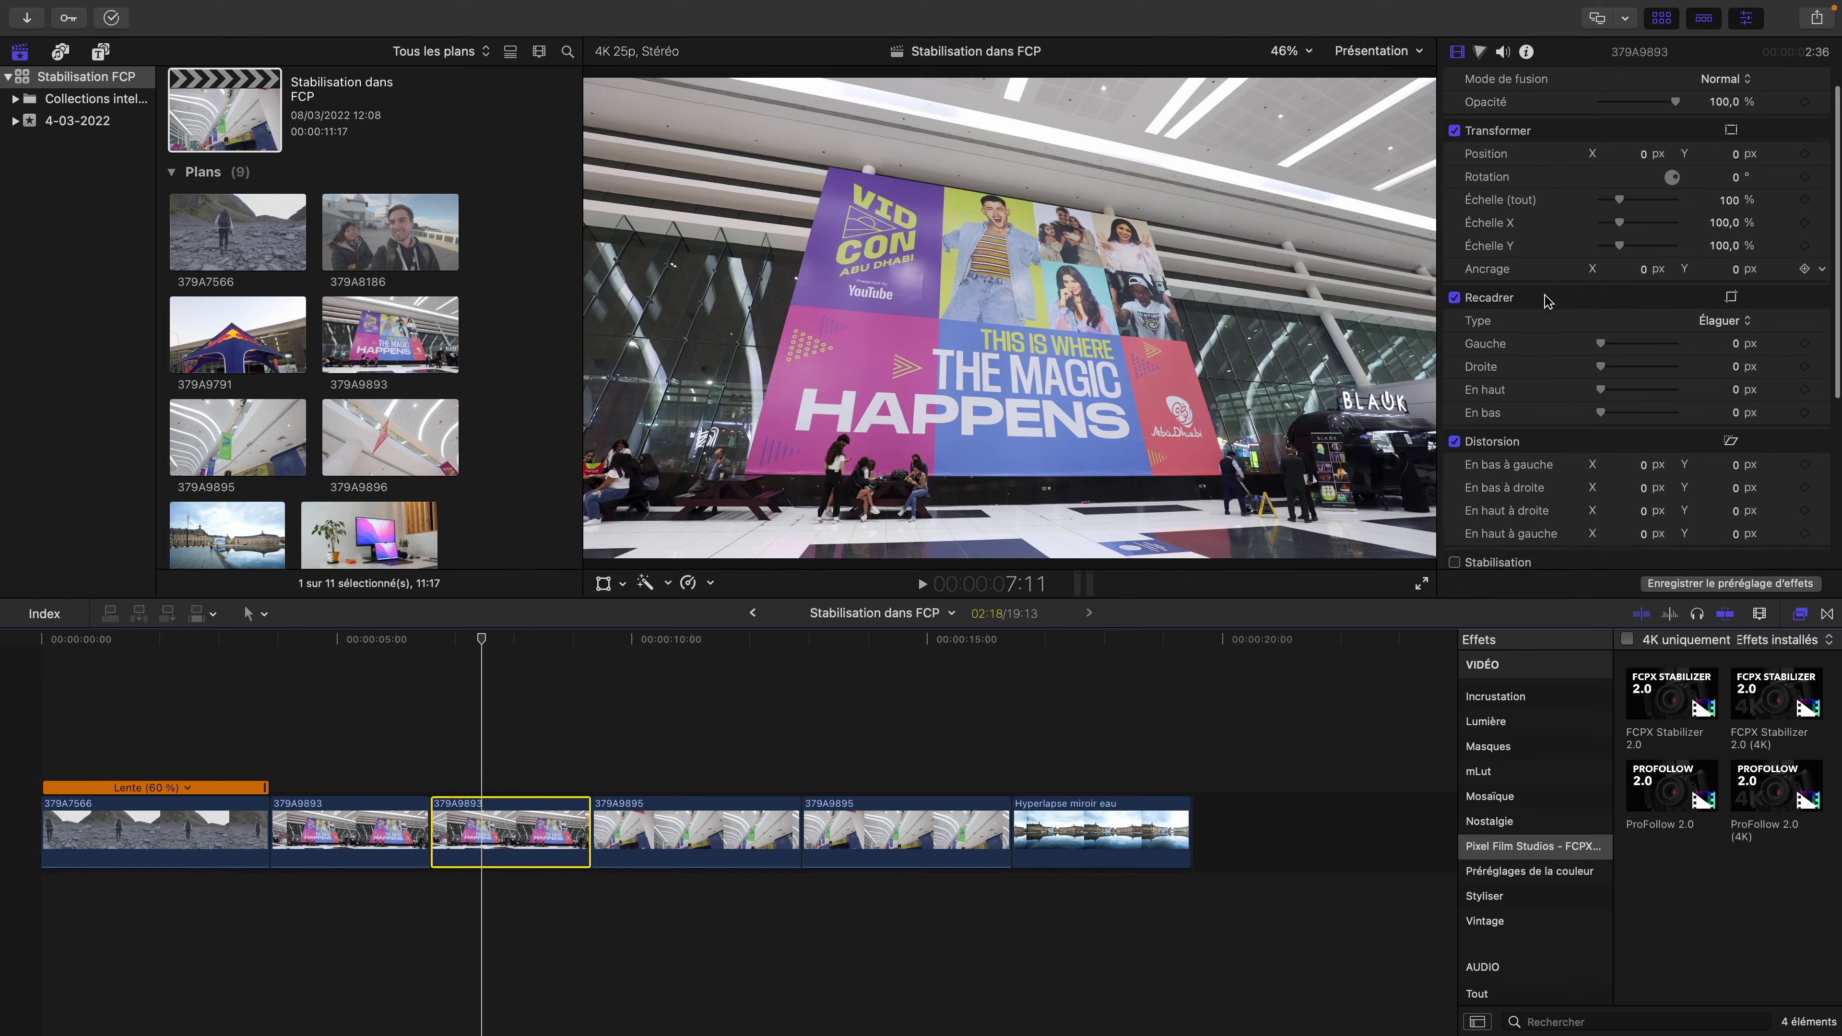
click(1453, 310)
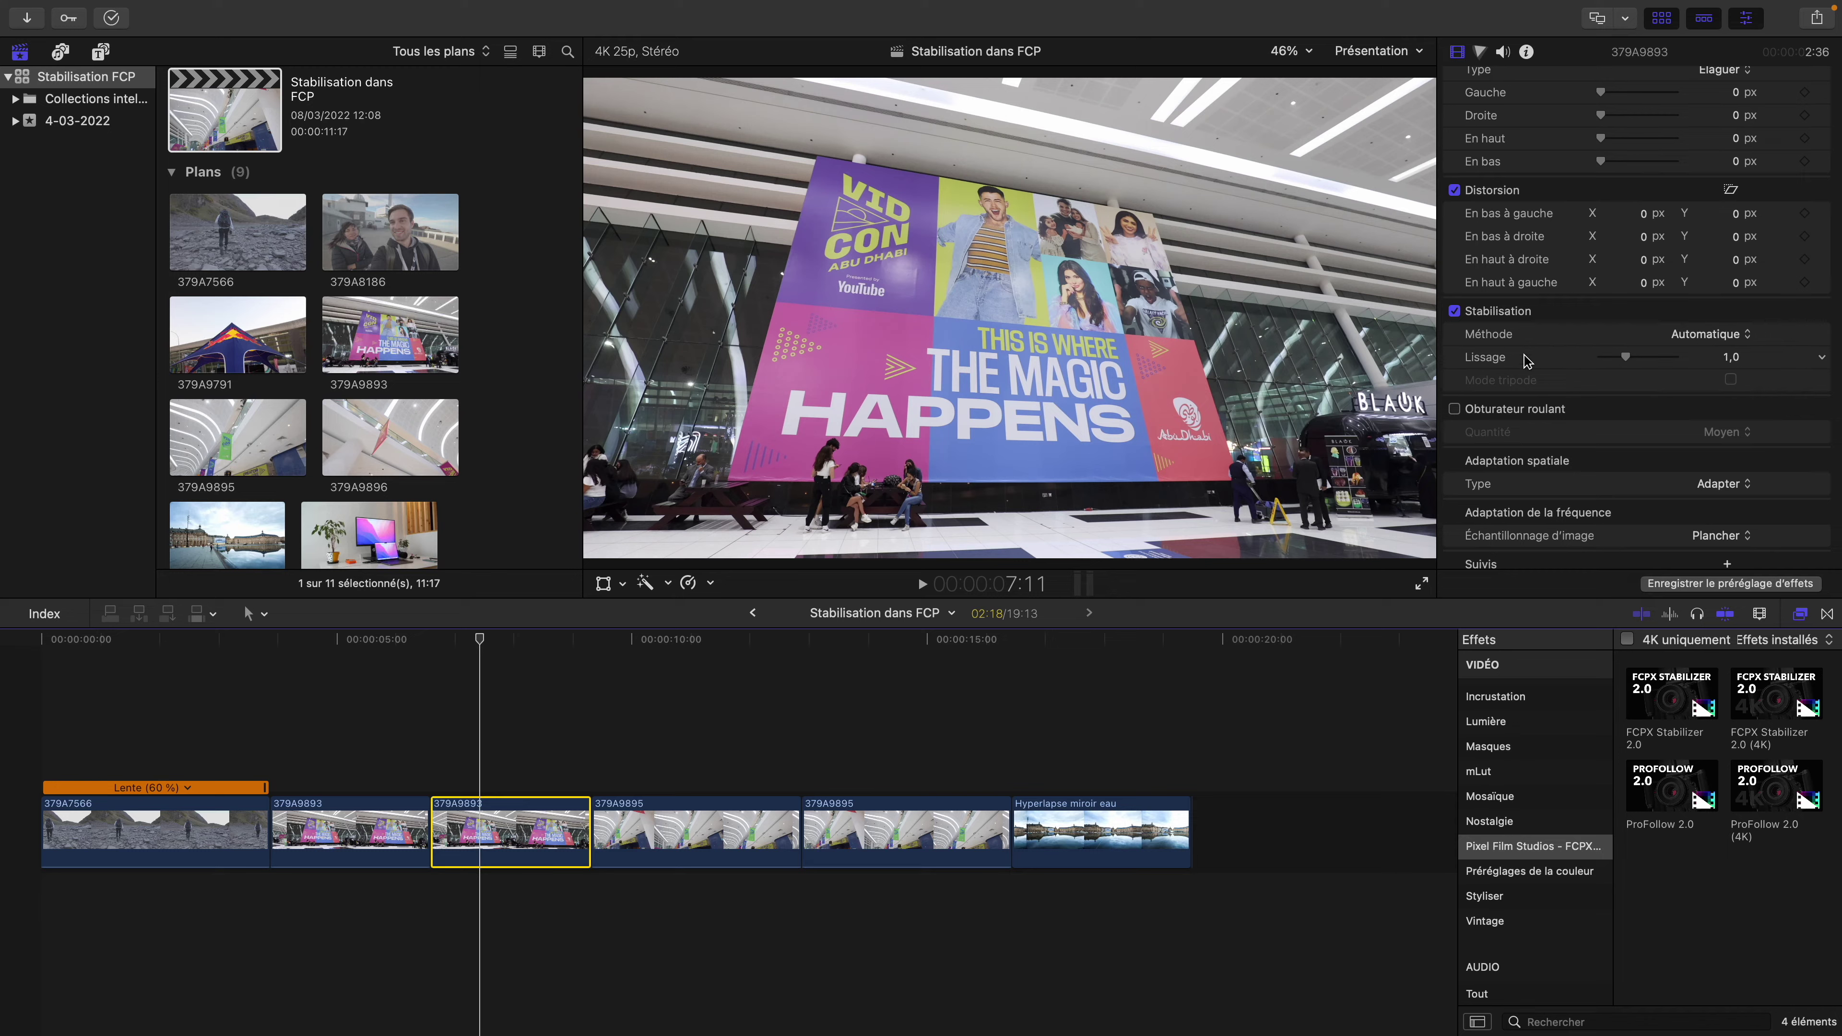
Try the SmoothCam method on the second copy of clip 379A9893 and return it to Automatique
click(1715, 335)
click(1713, 381)
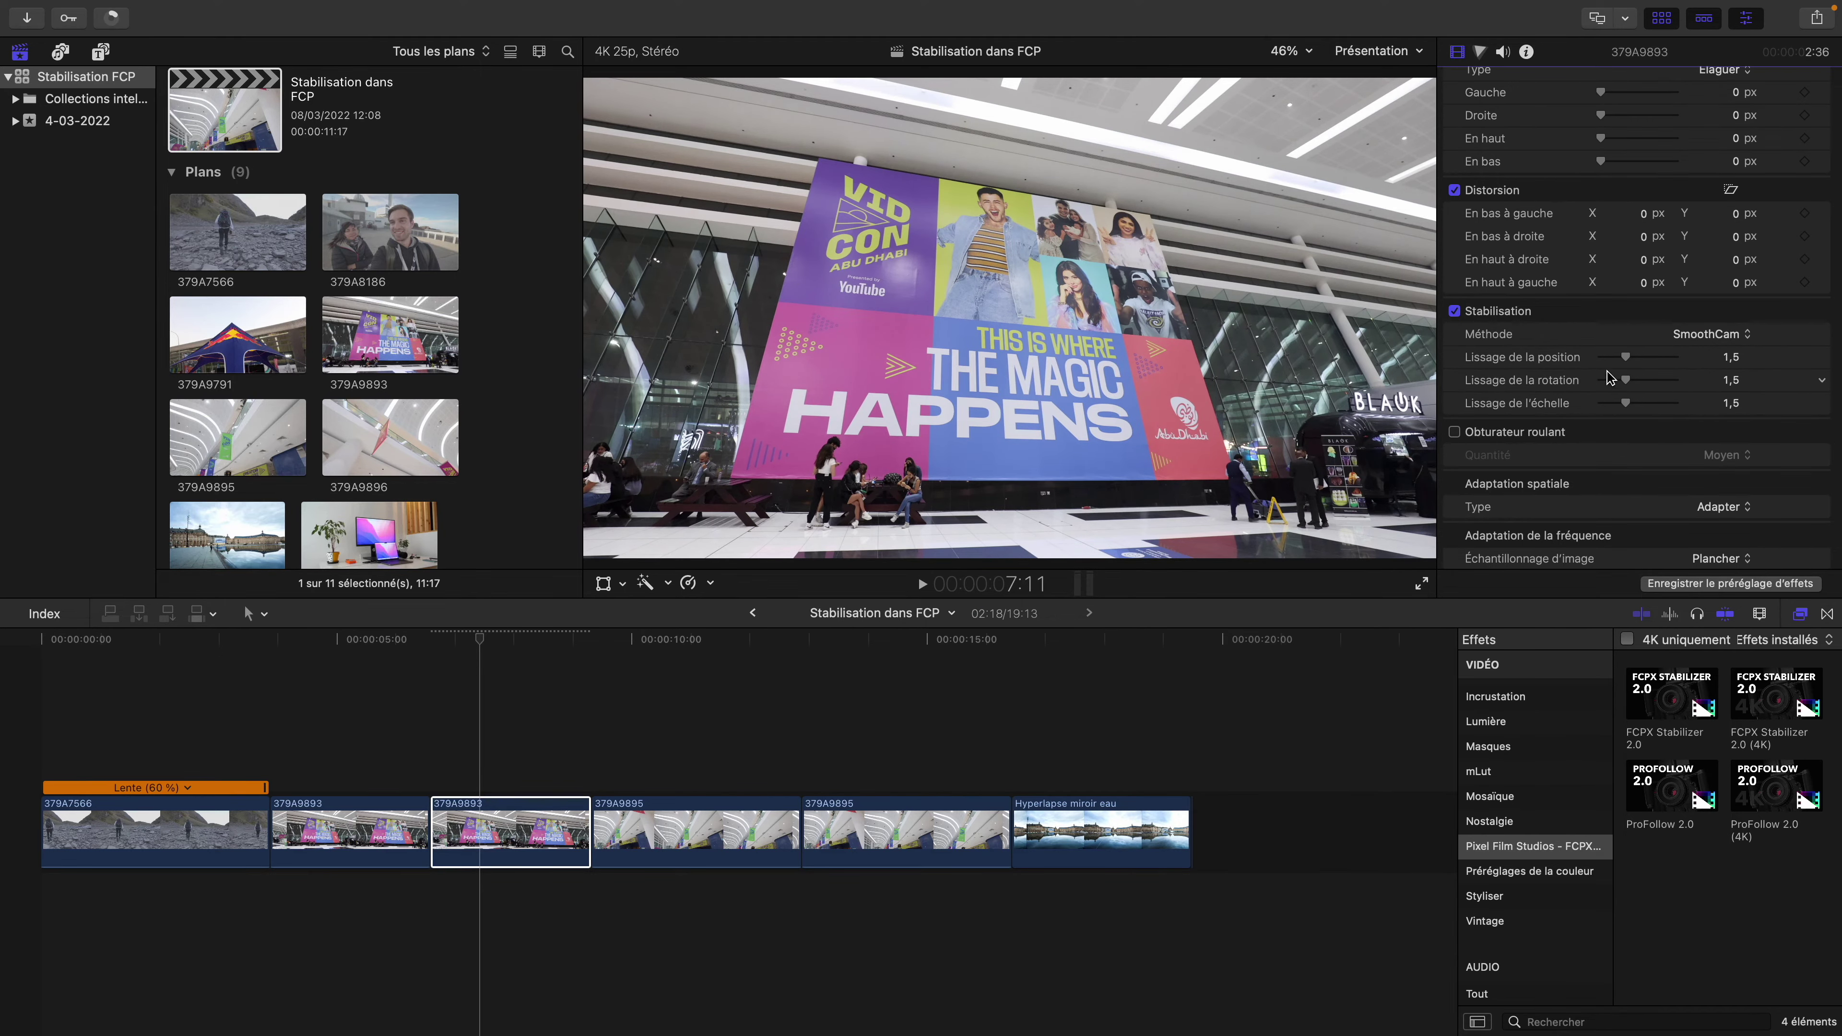
click(1704, 335)
click(1705, 295)
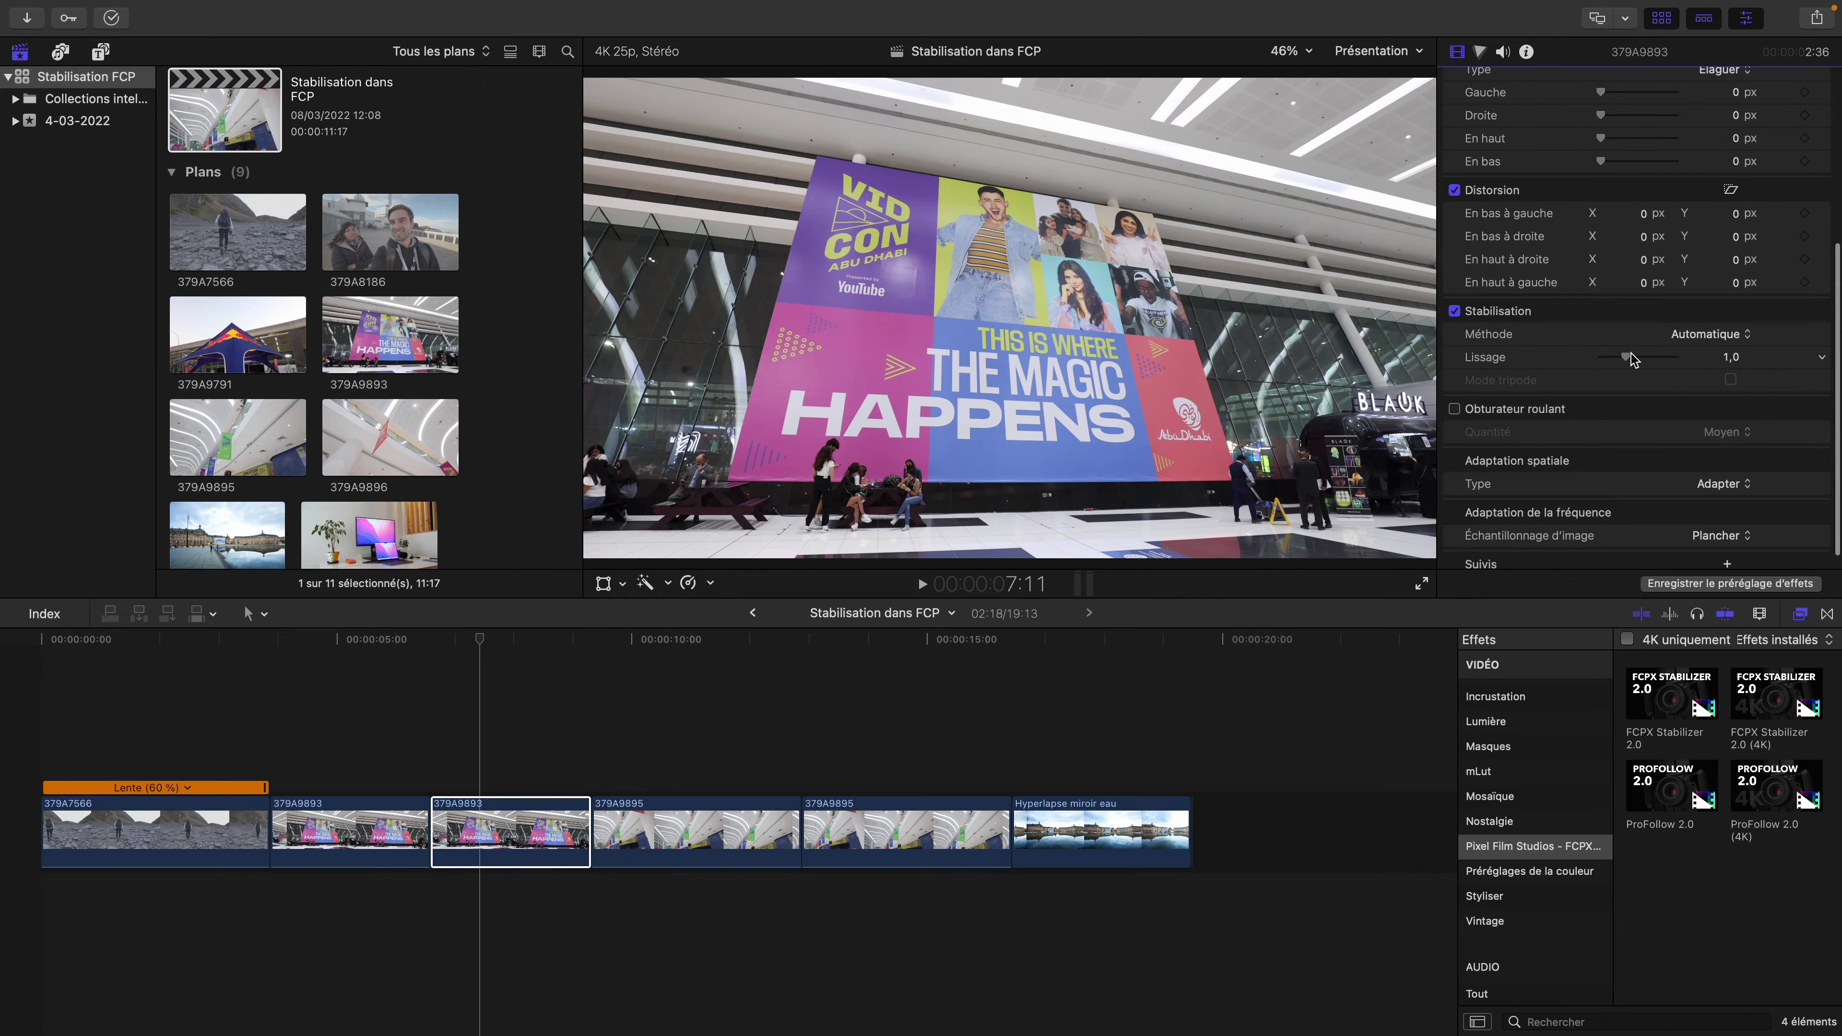
Play the automatically stabilized second copy of clip 379A9893 and compare it with the unstabilized first copy
click(434, 684)
key(space)
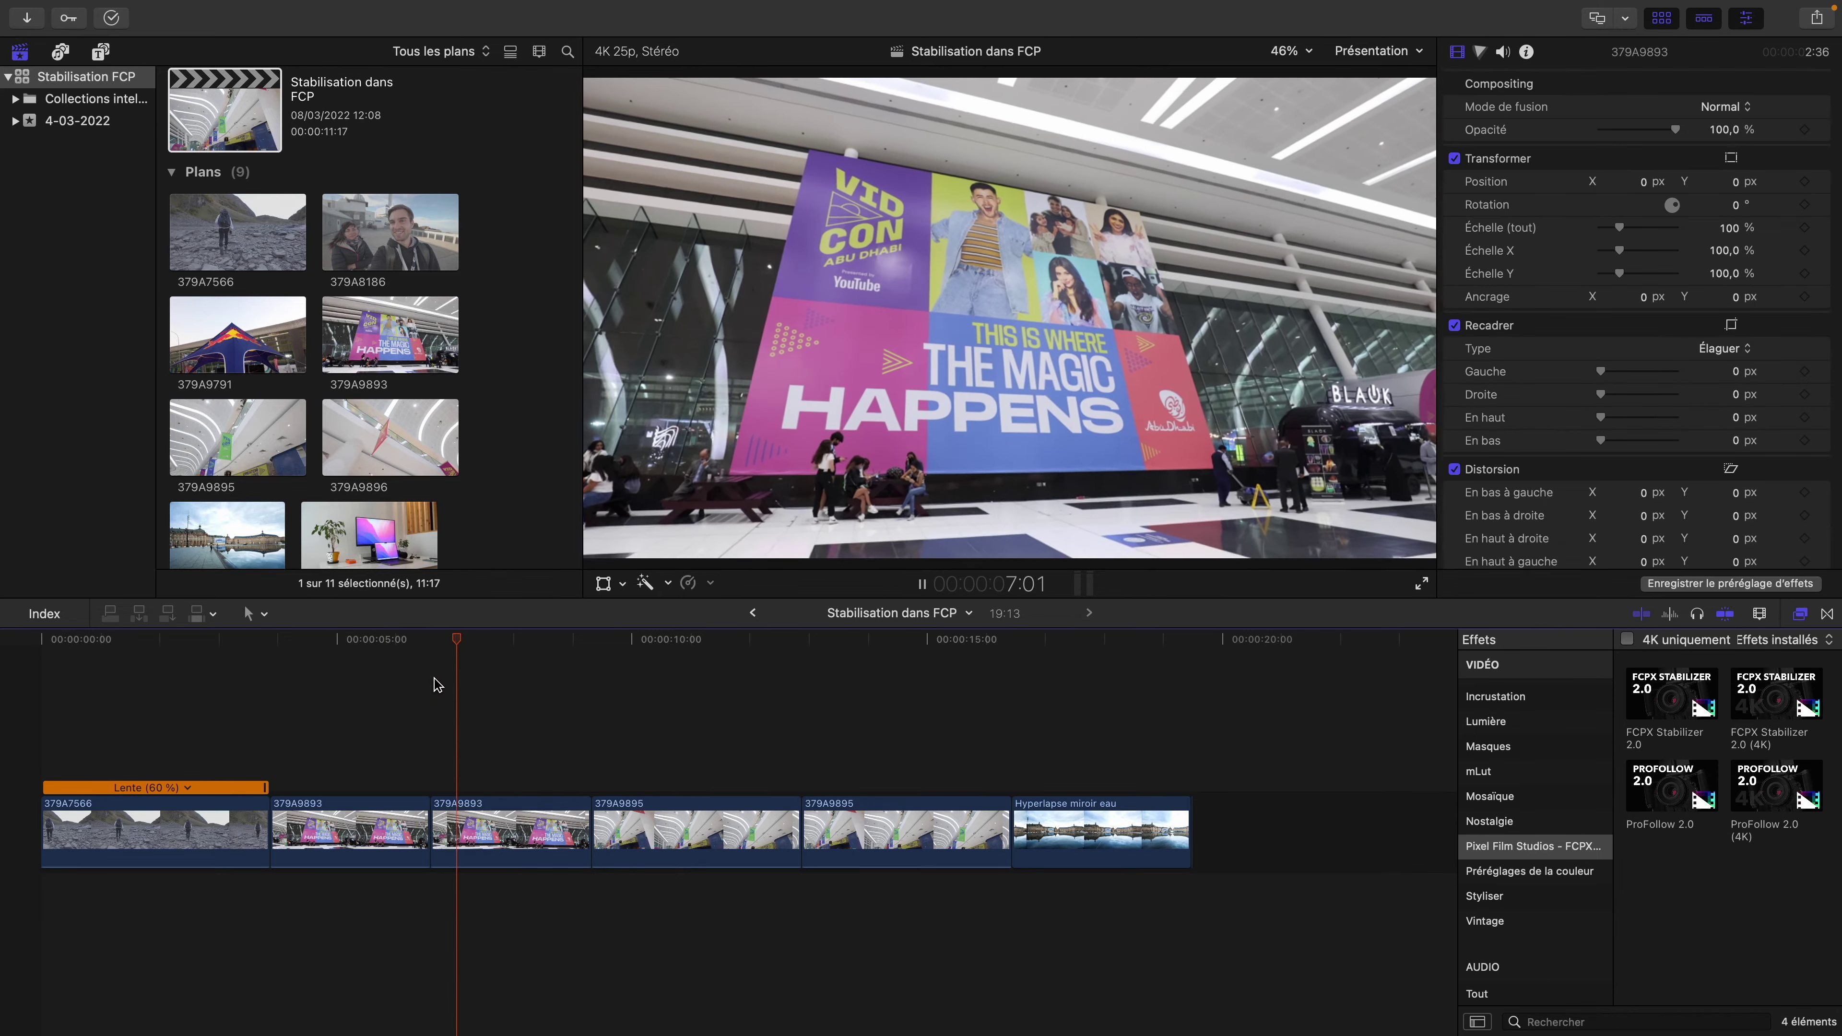
click(288, 720)
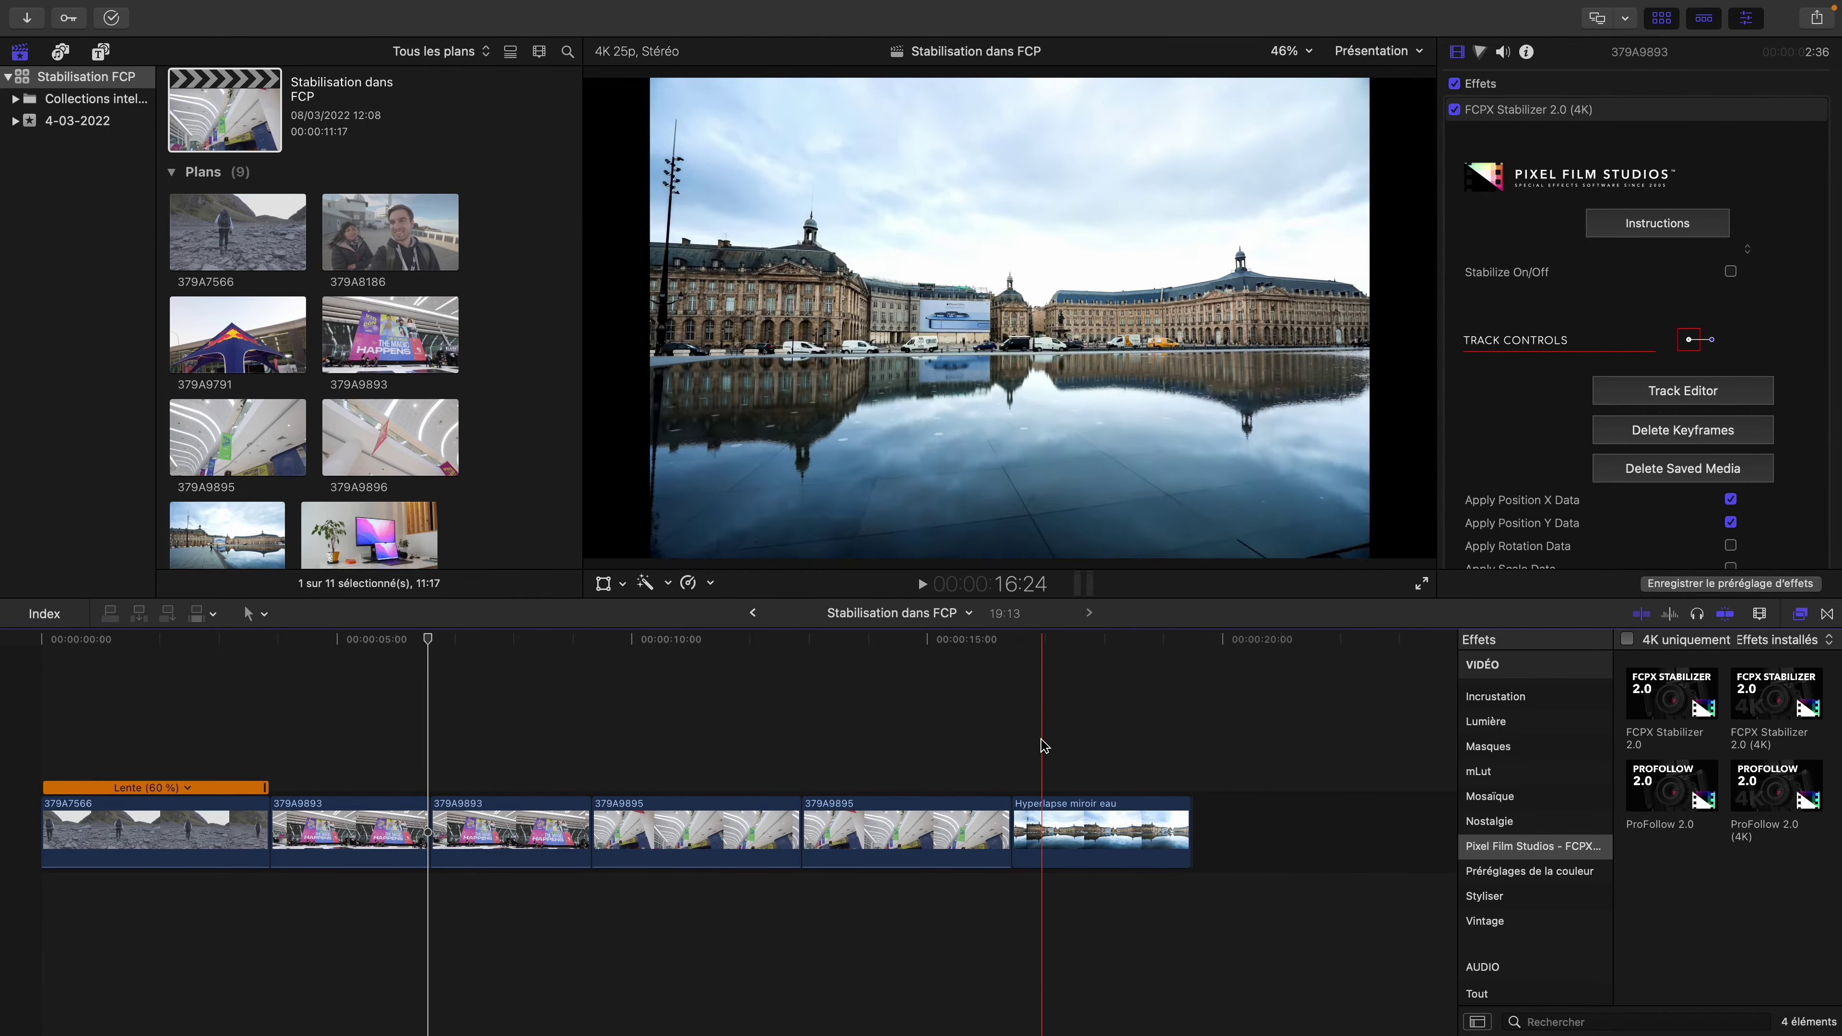
Play the unstabilized Hyperlapse miroir eau clip from its start to examine its camera movement
click(1012, 748)
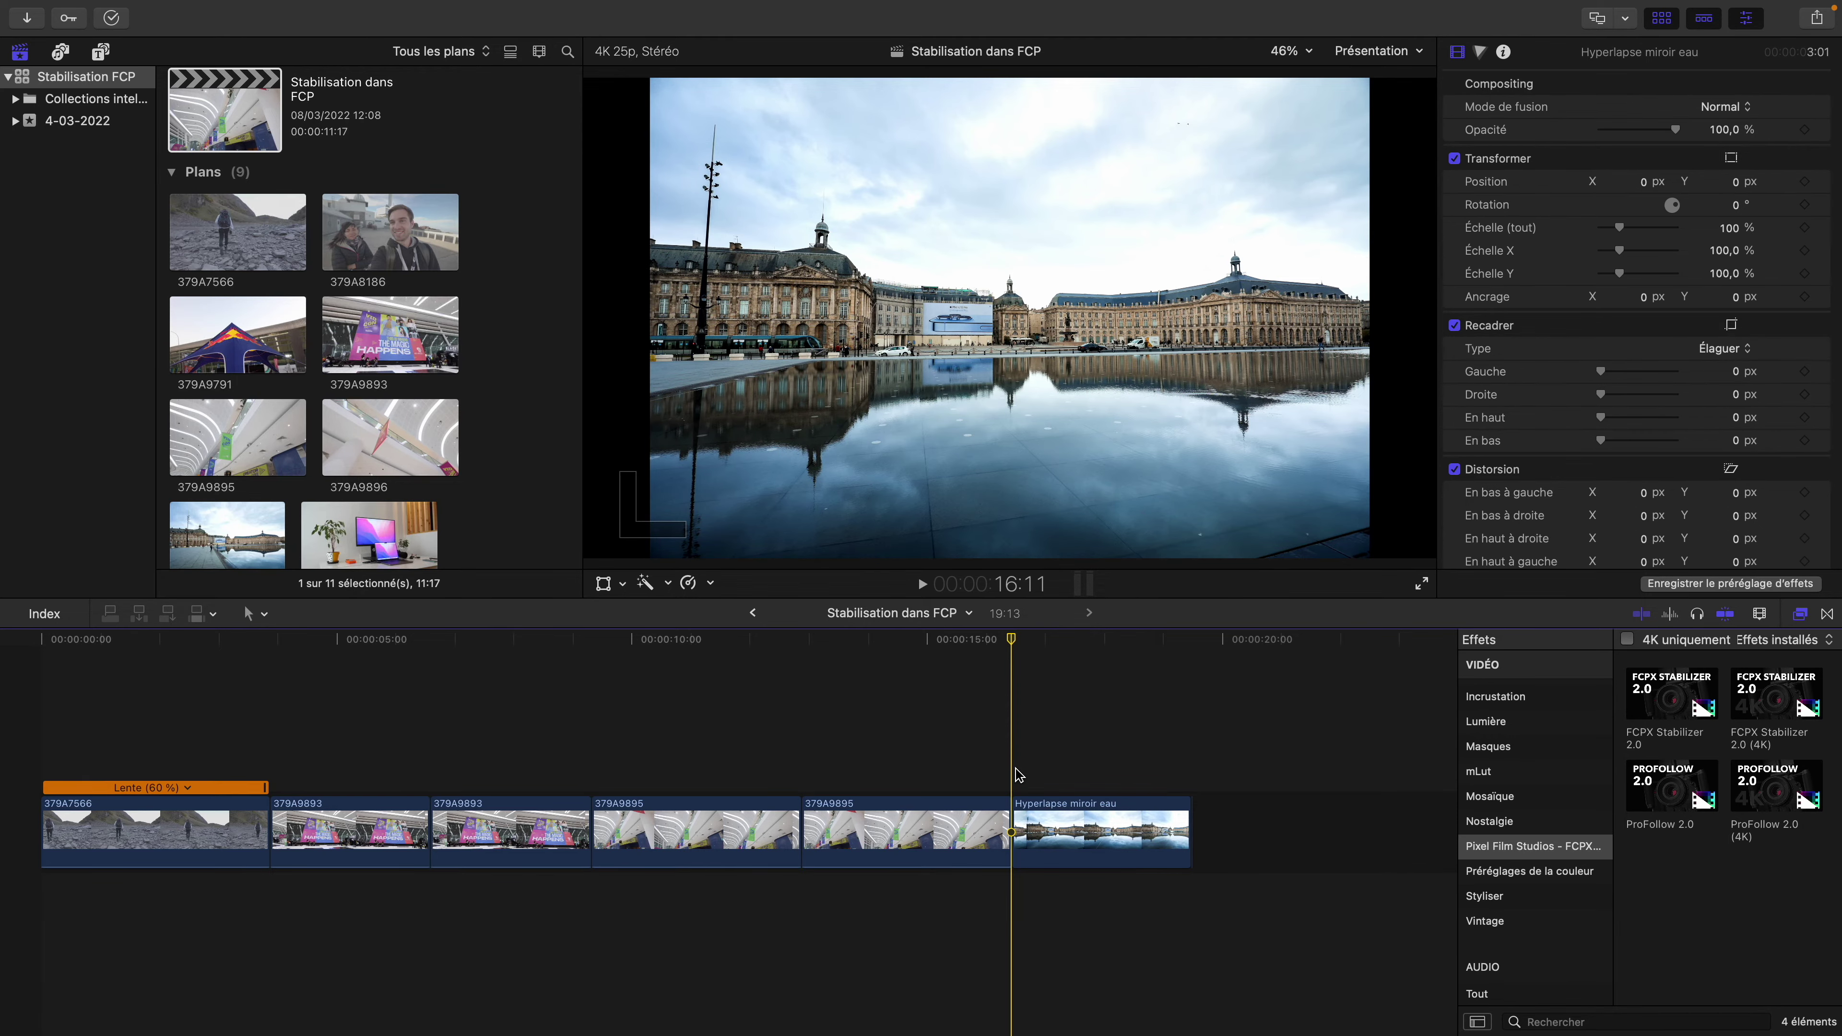
scroll(1121, 778, right, 3)
click(915, 781)
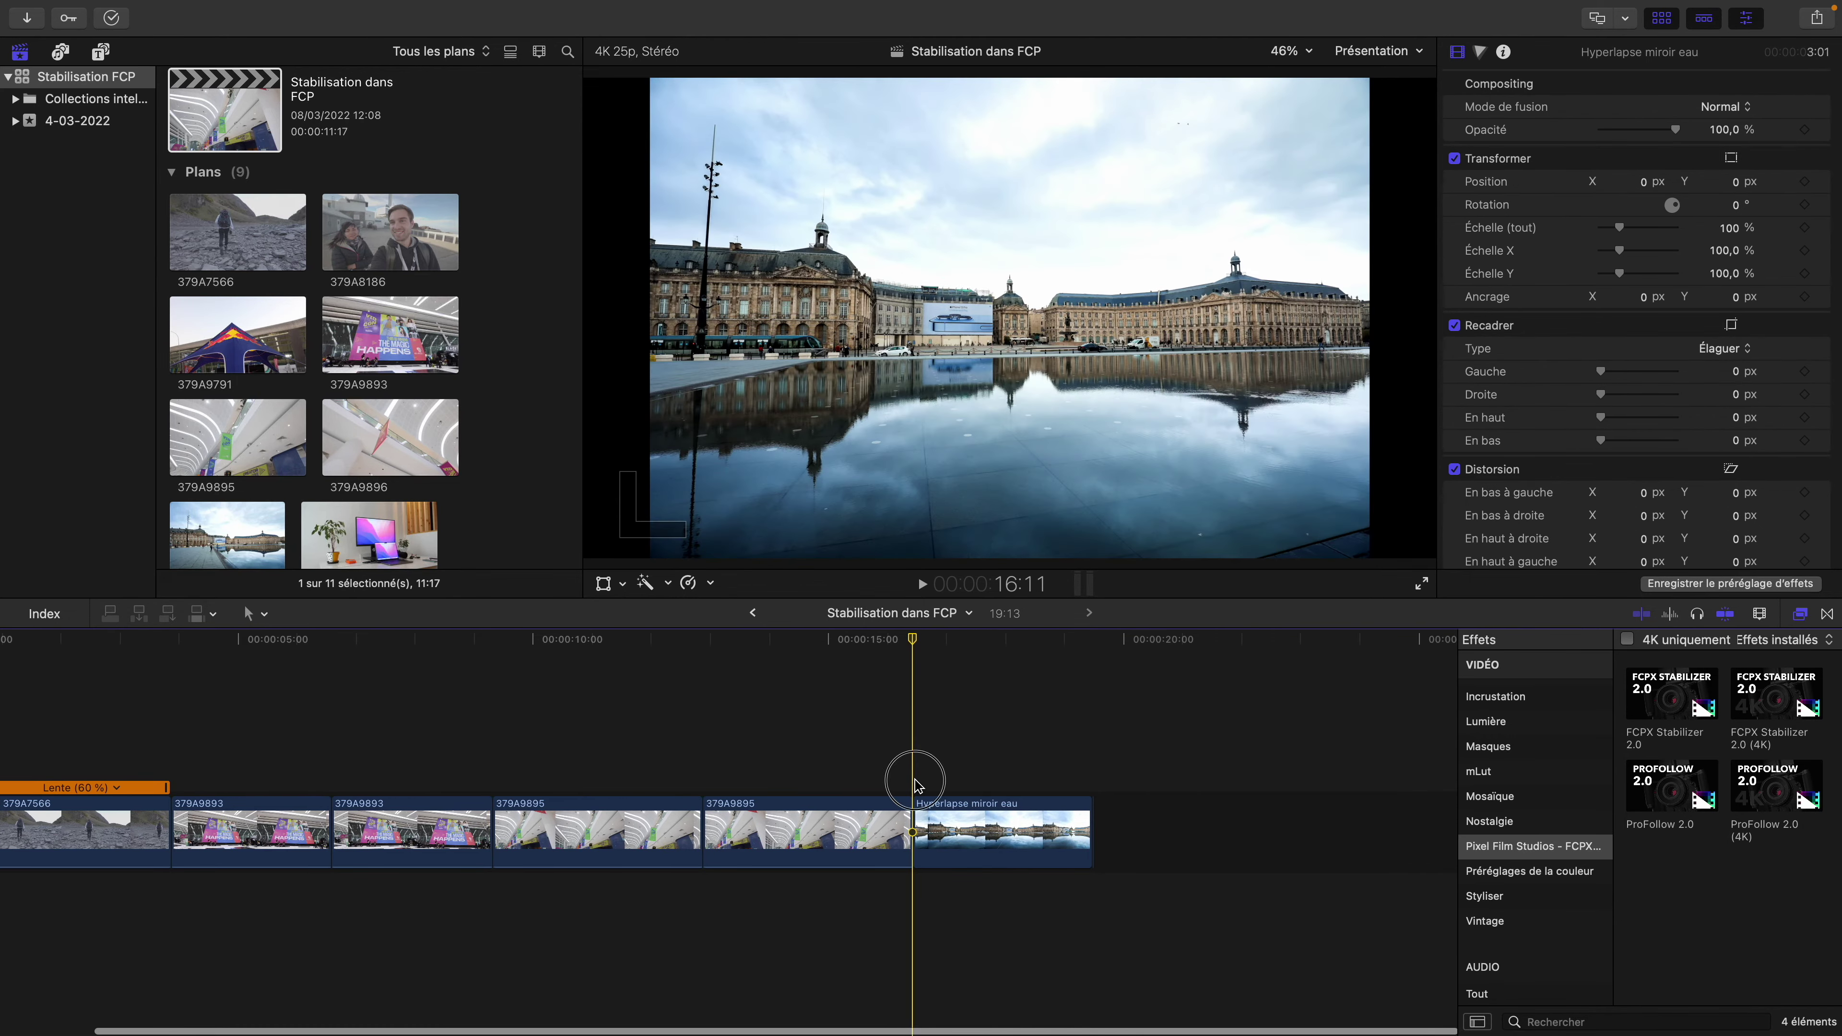
key(space)
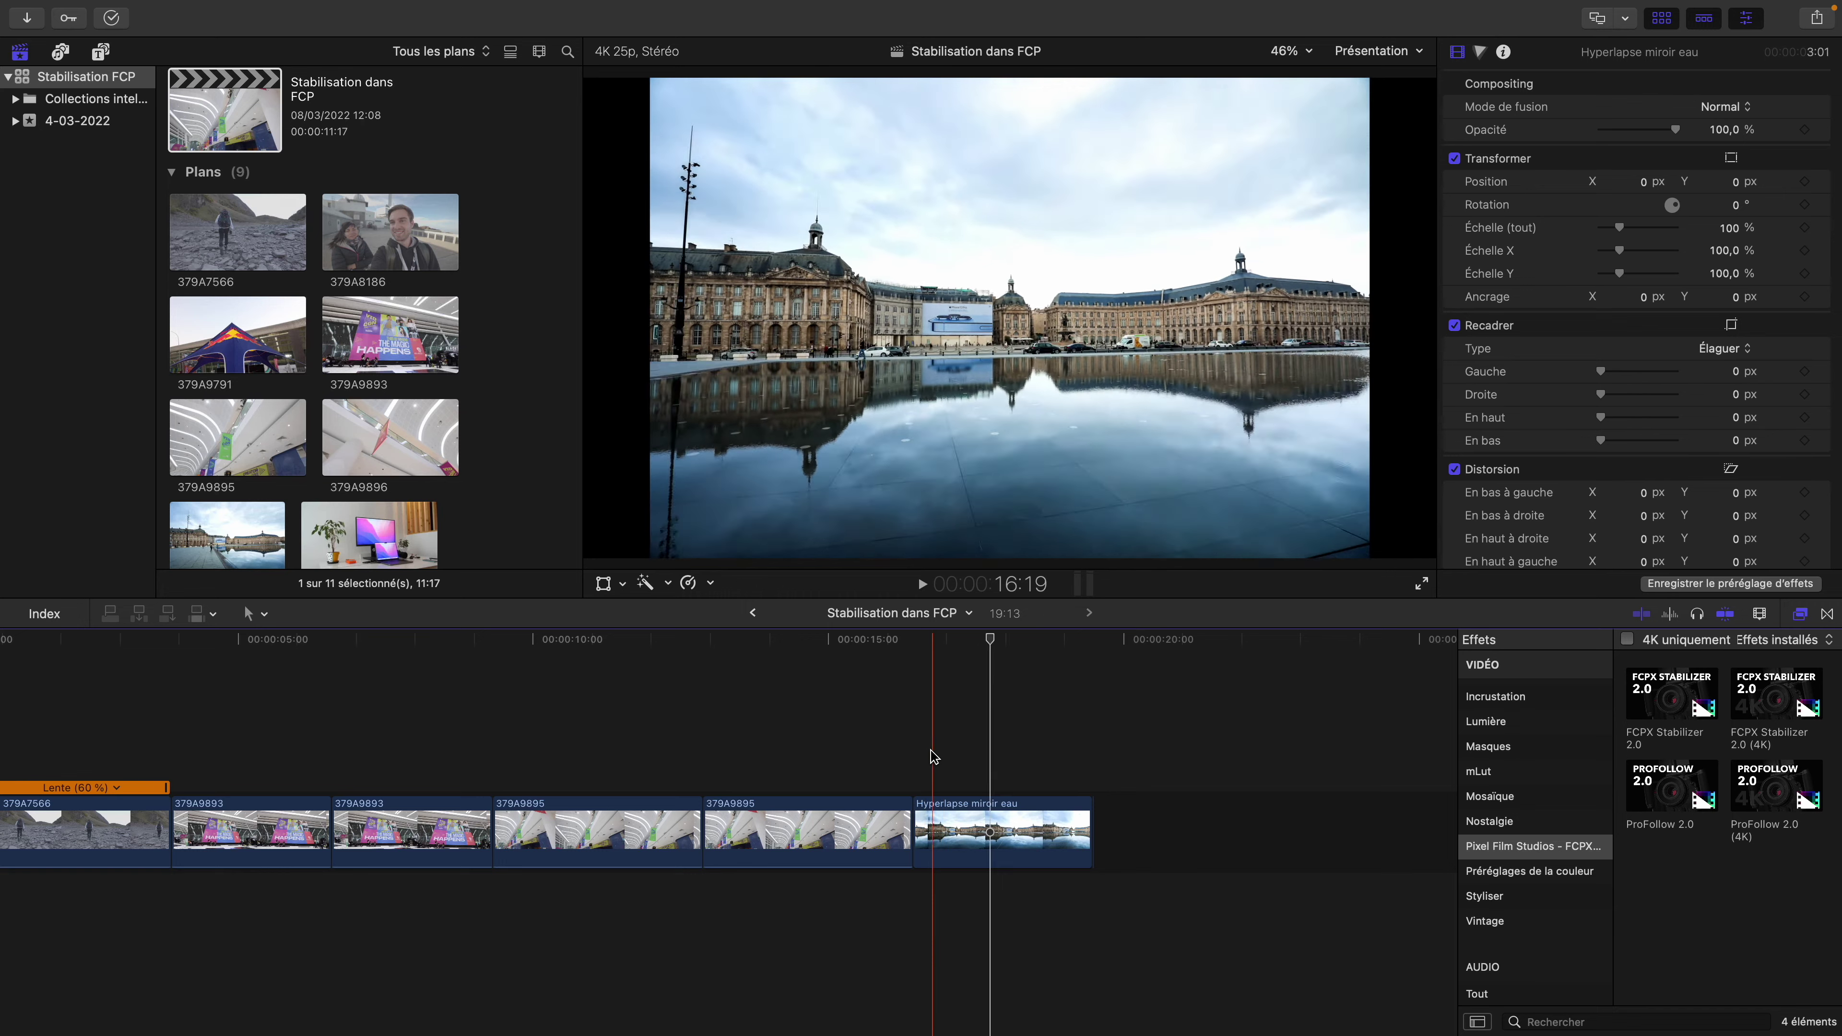
click(918, 762)
Paste a copy of the Hyperlapse miroir eau clip at the end of the timeline and turn on Stabilisation for it
click(935, 827)
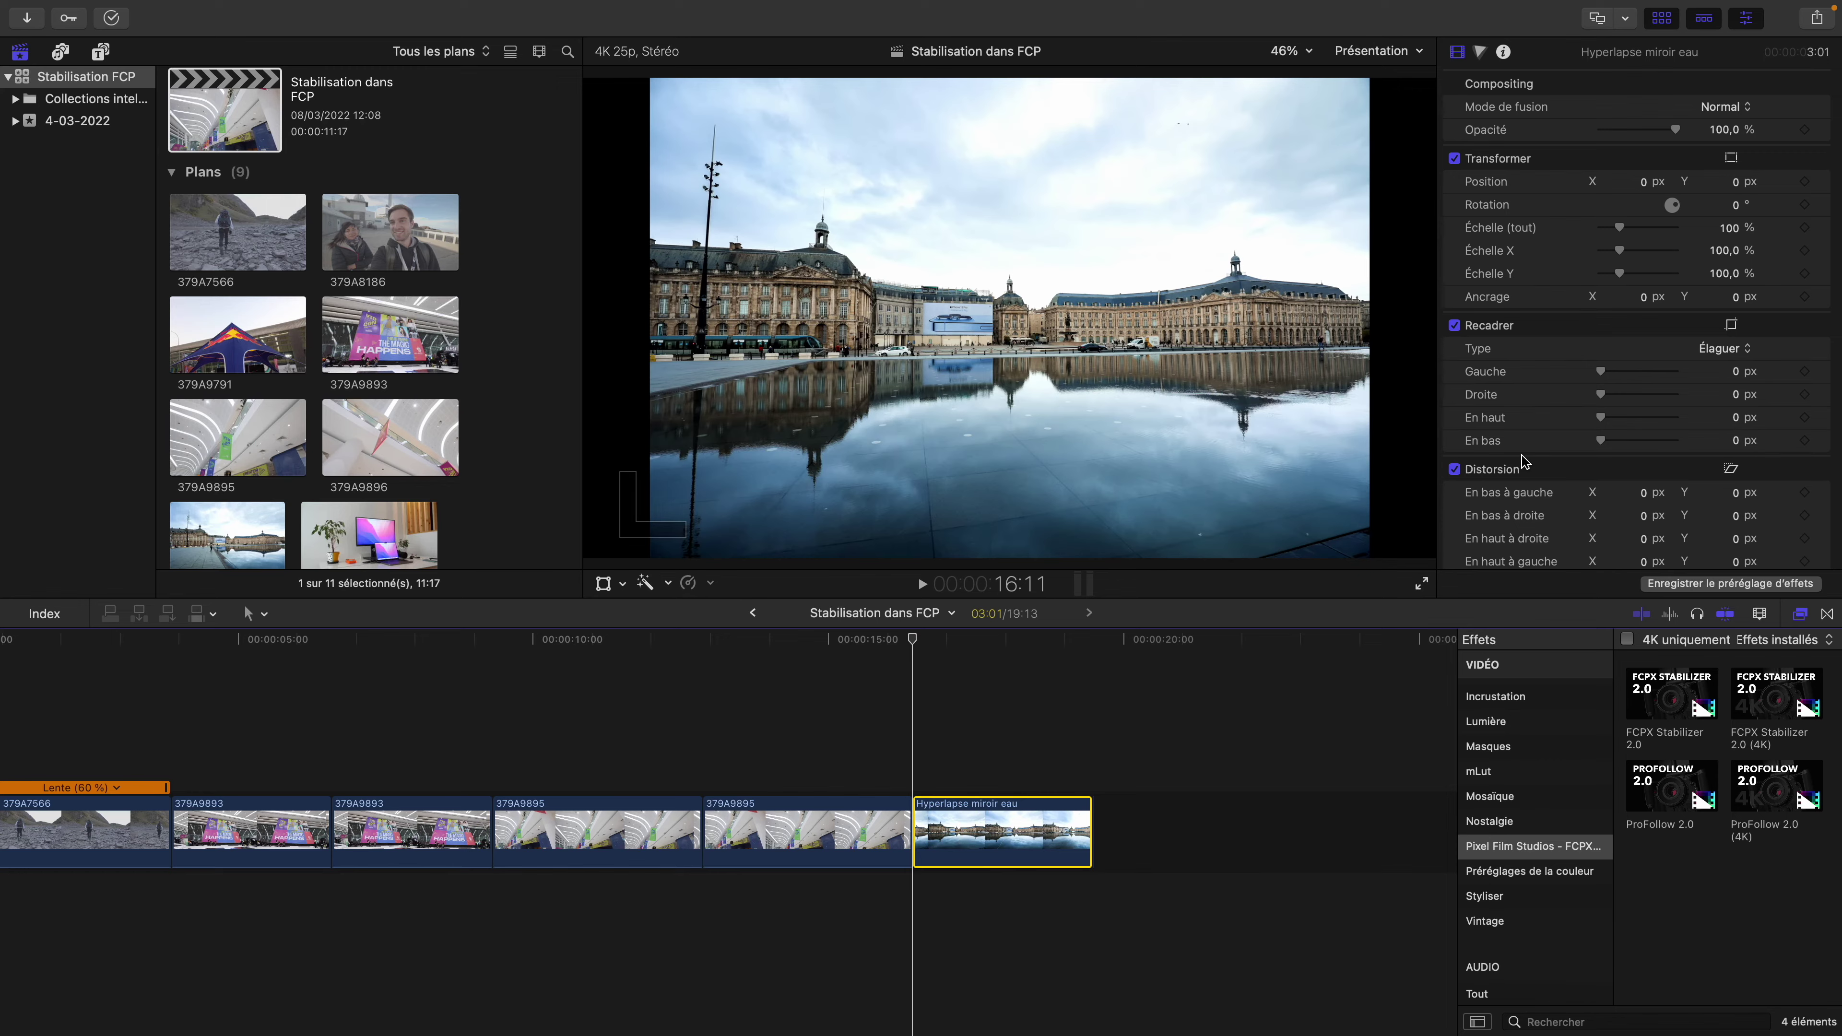
scroll(1525, 461, down, 5)
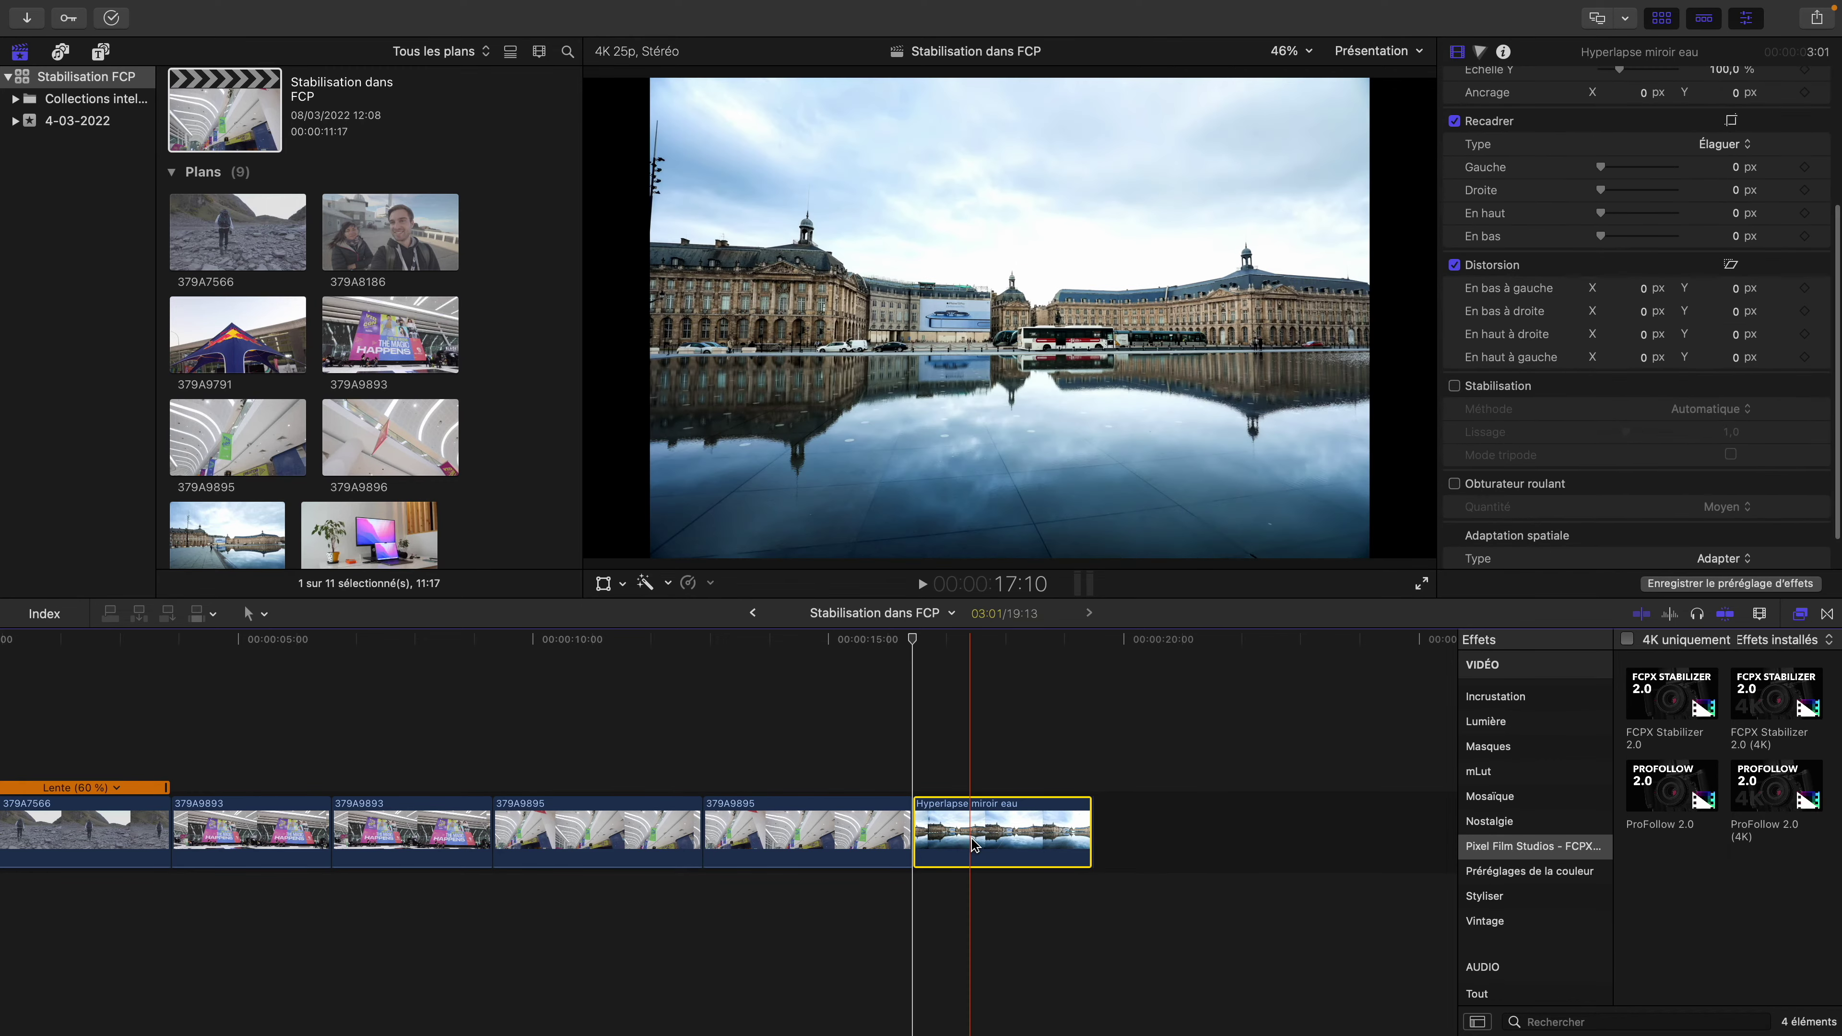
click(1089, 768)
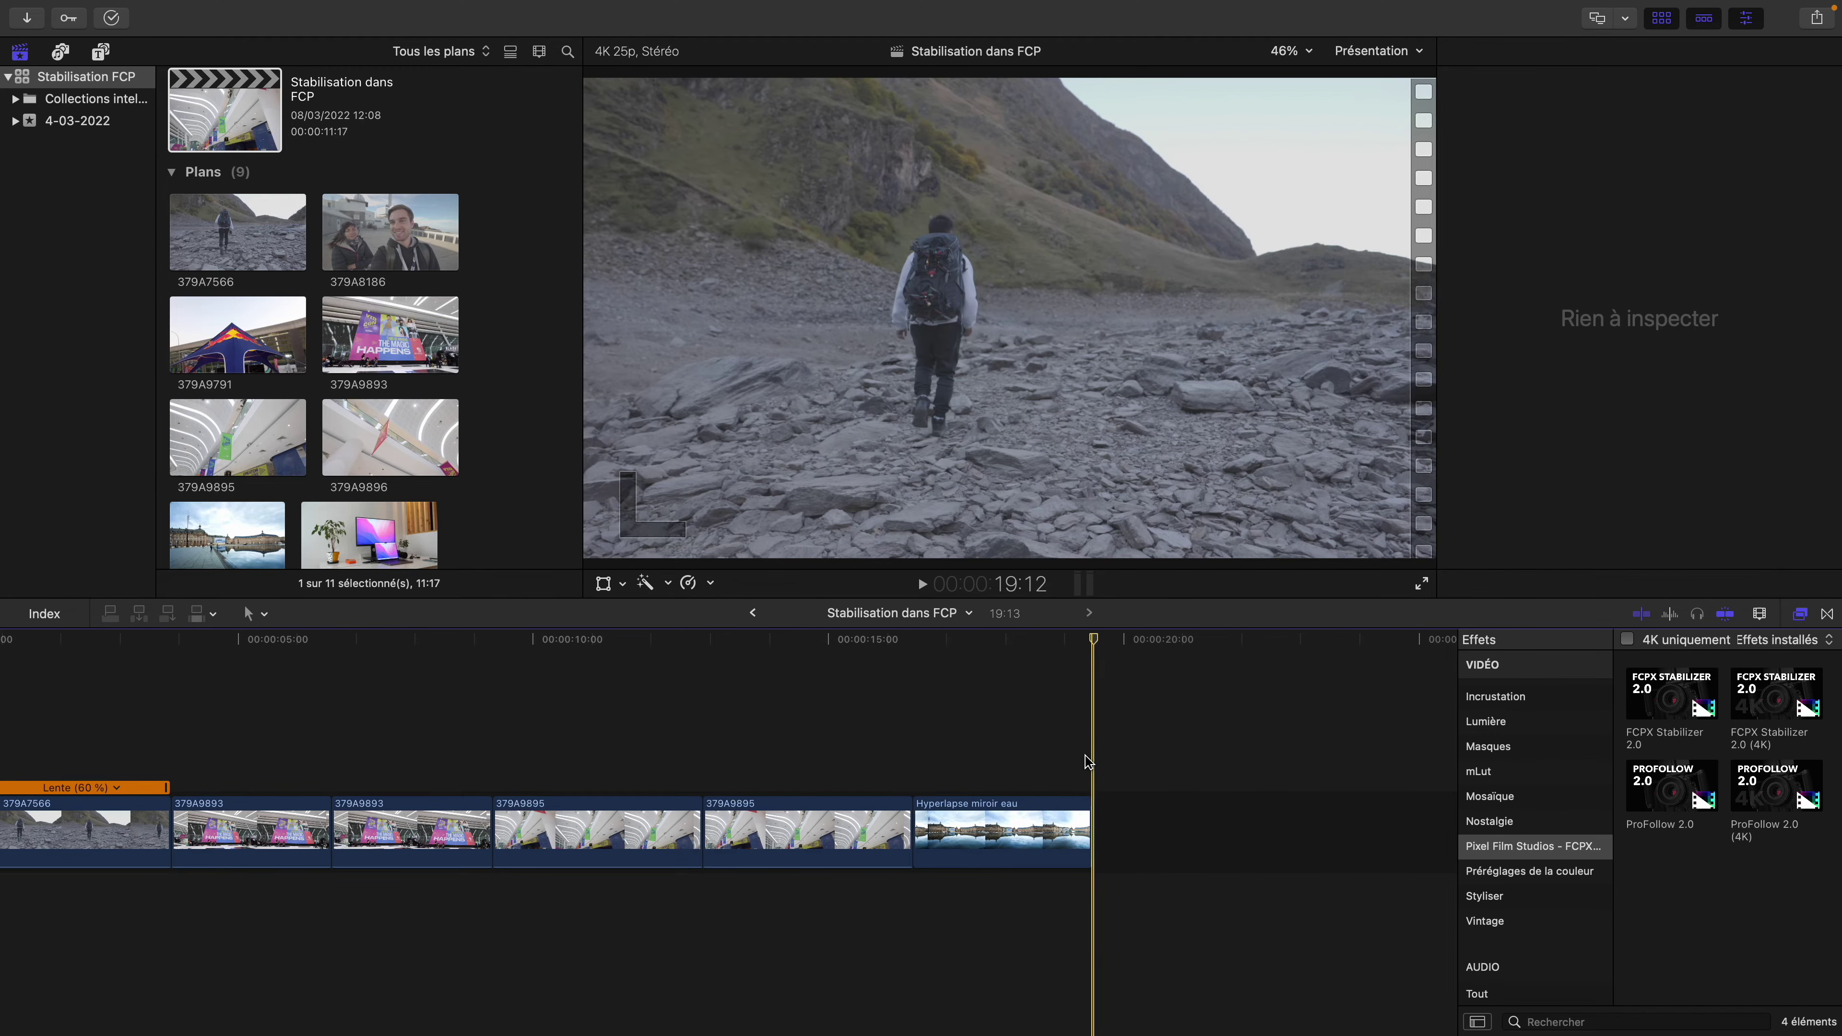
key(cmd+v)
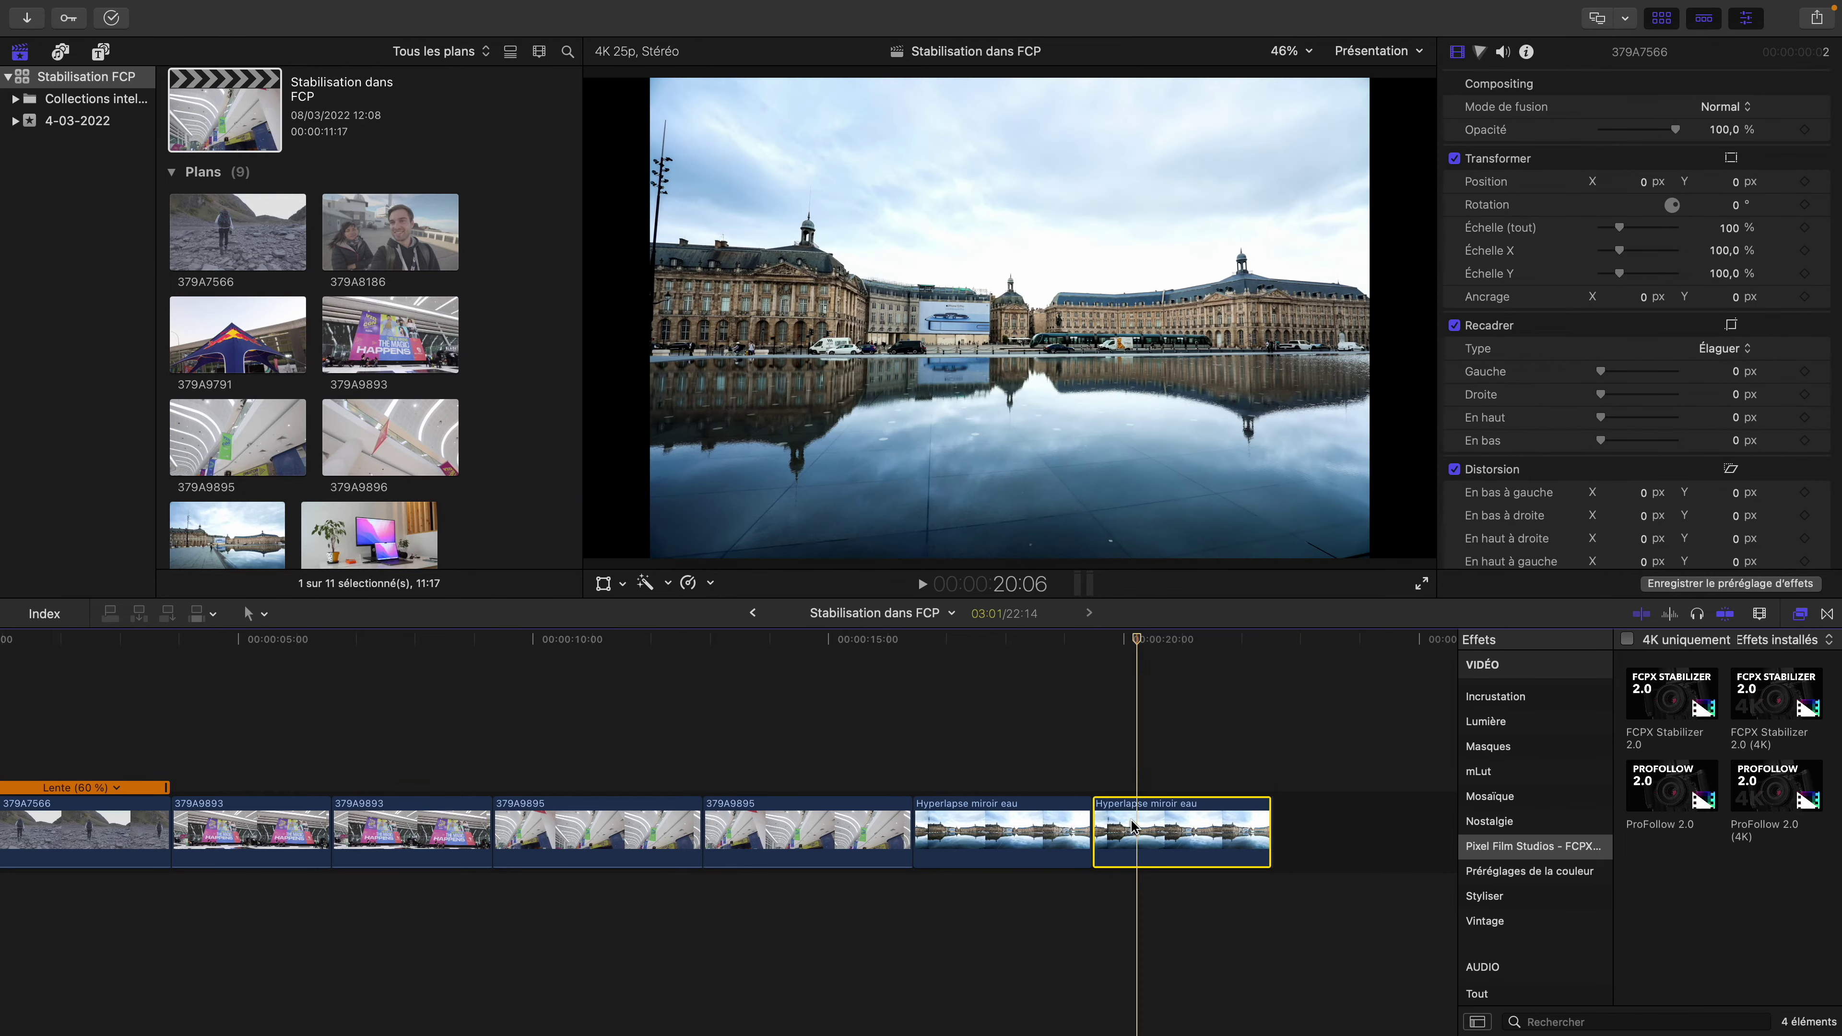
scroll(1501, 392, down, 5)
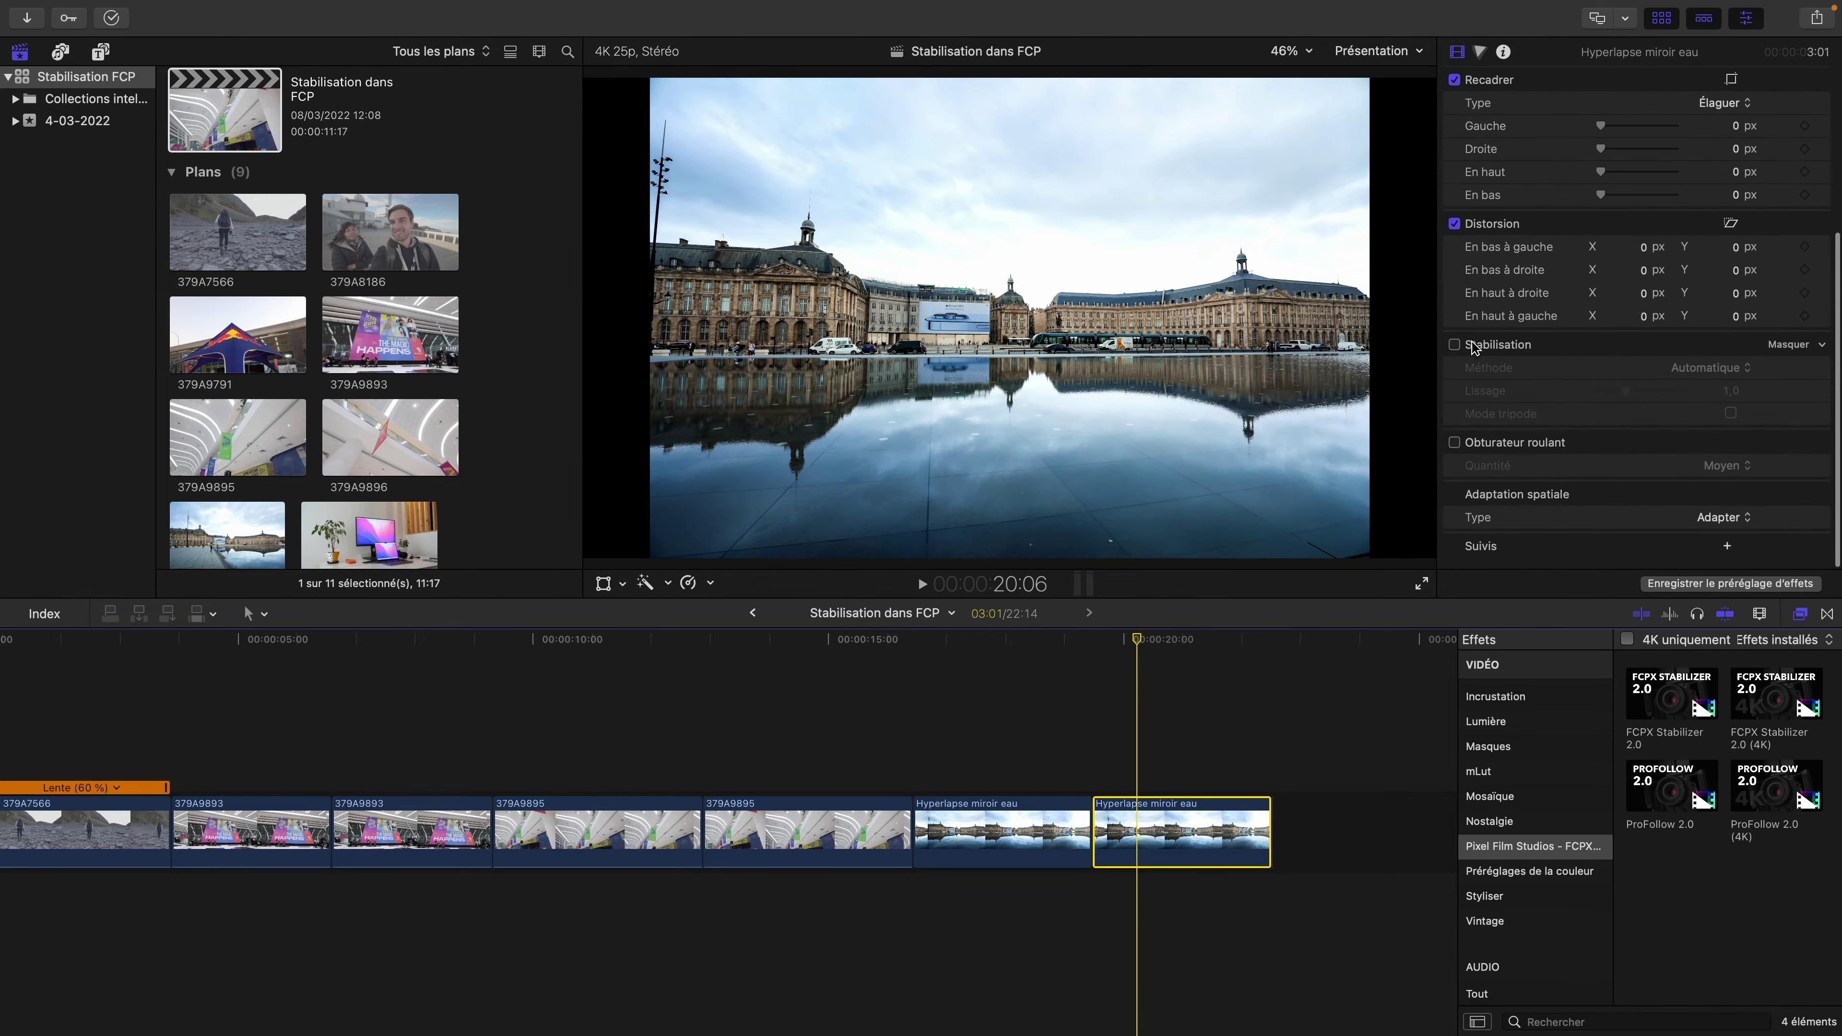
click(1454, 345)
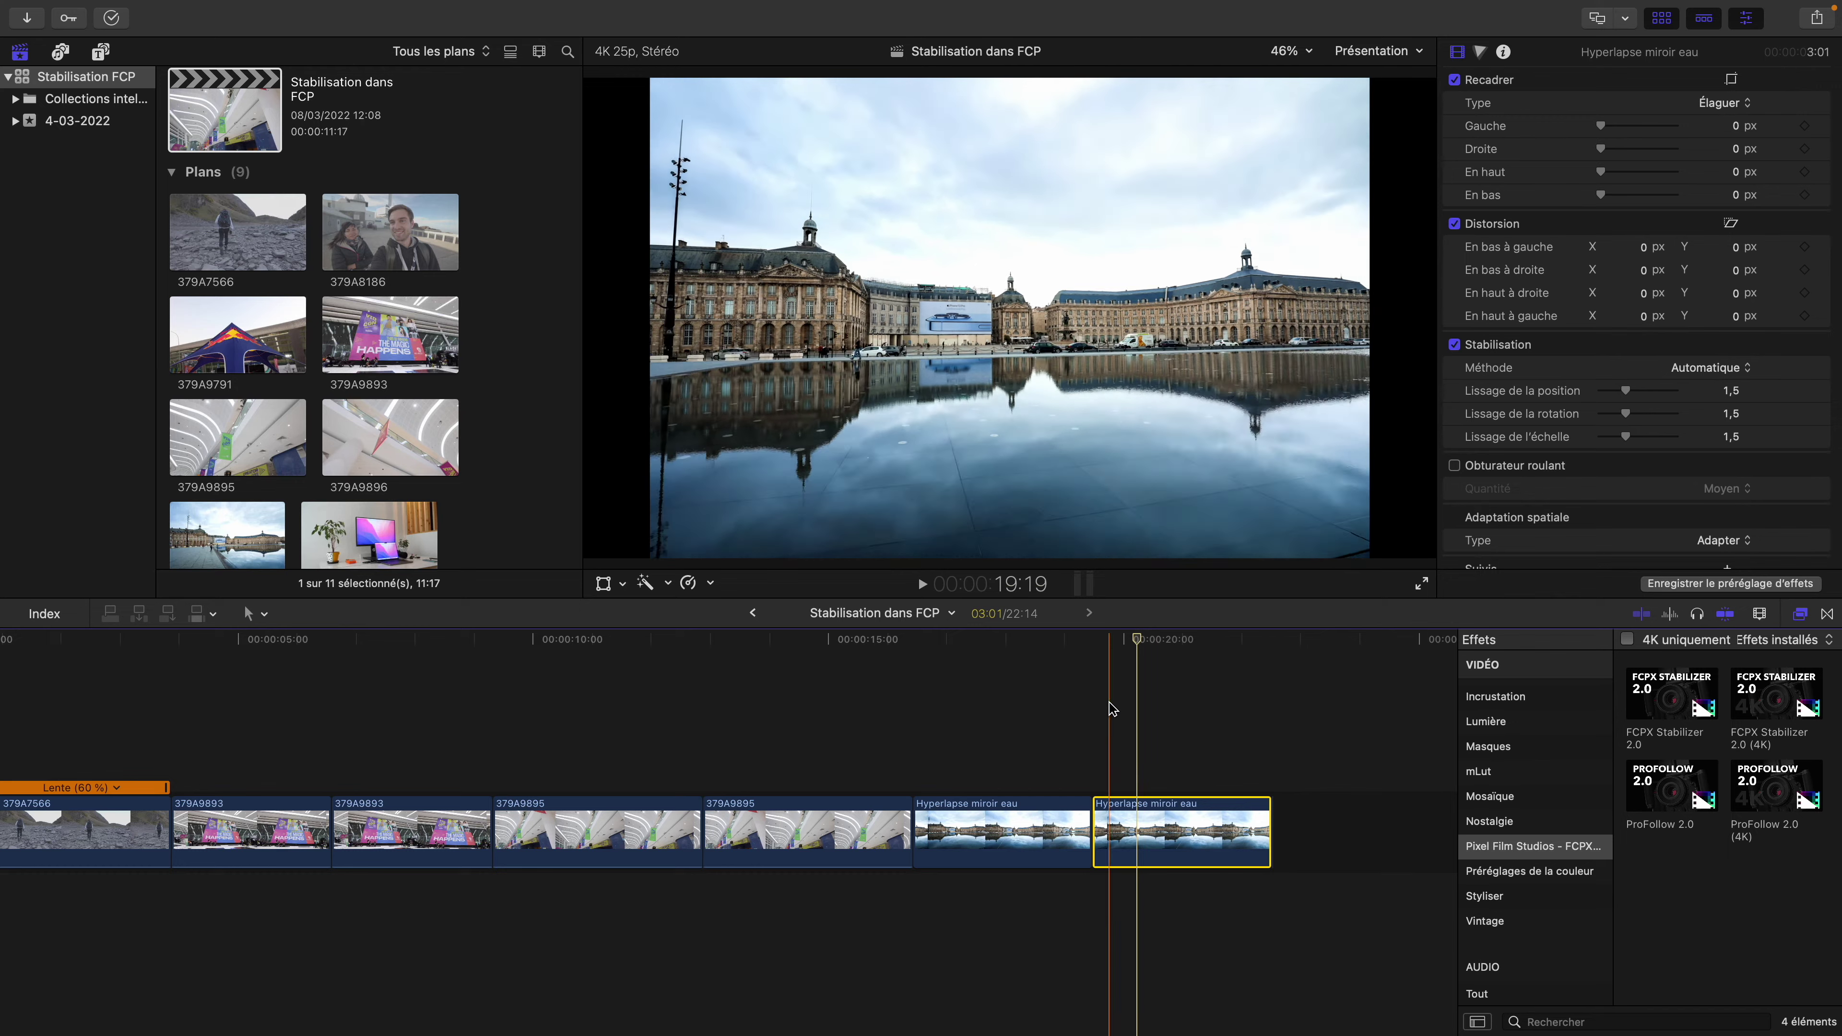
Play the automatically stabilized copy of Hyperlapse miroir eau from its start to check its smoothness
click(1102, 710)
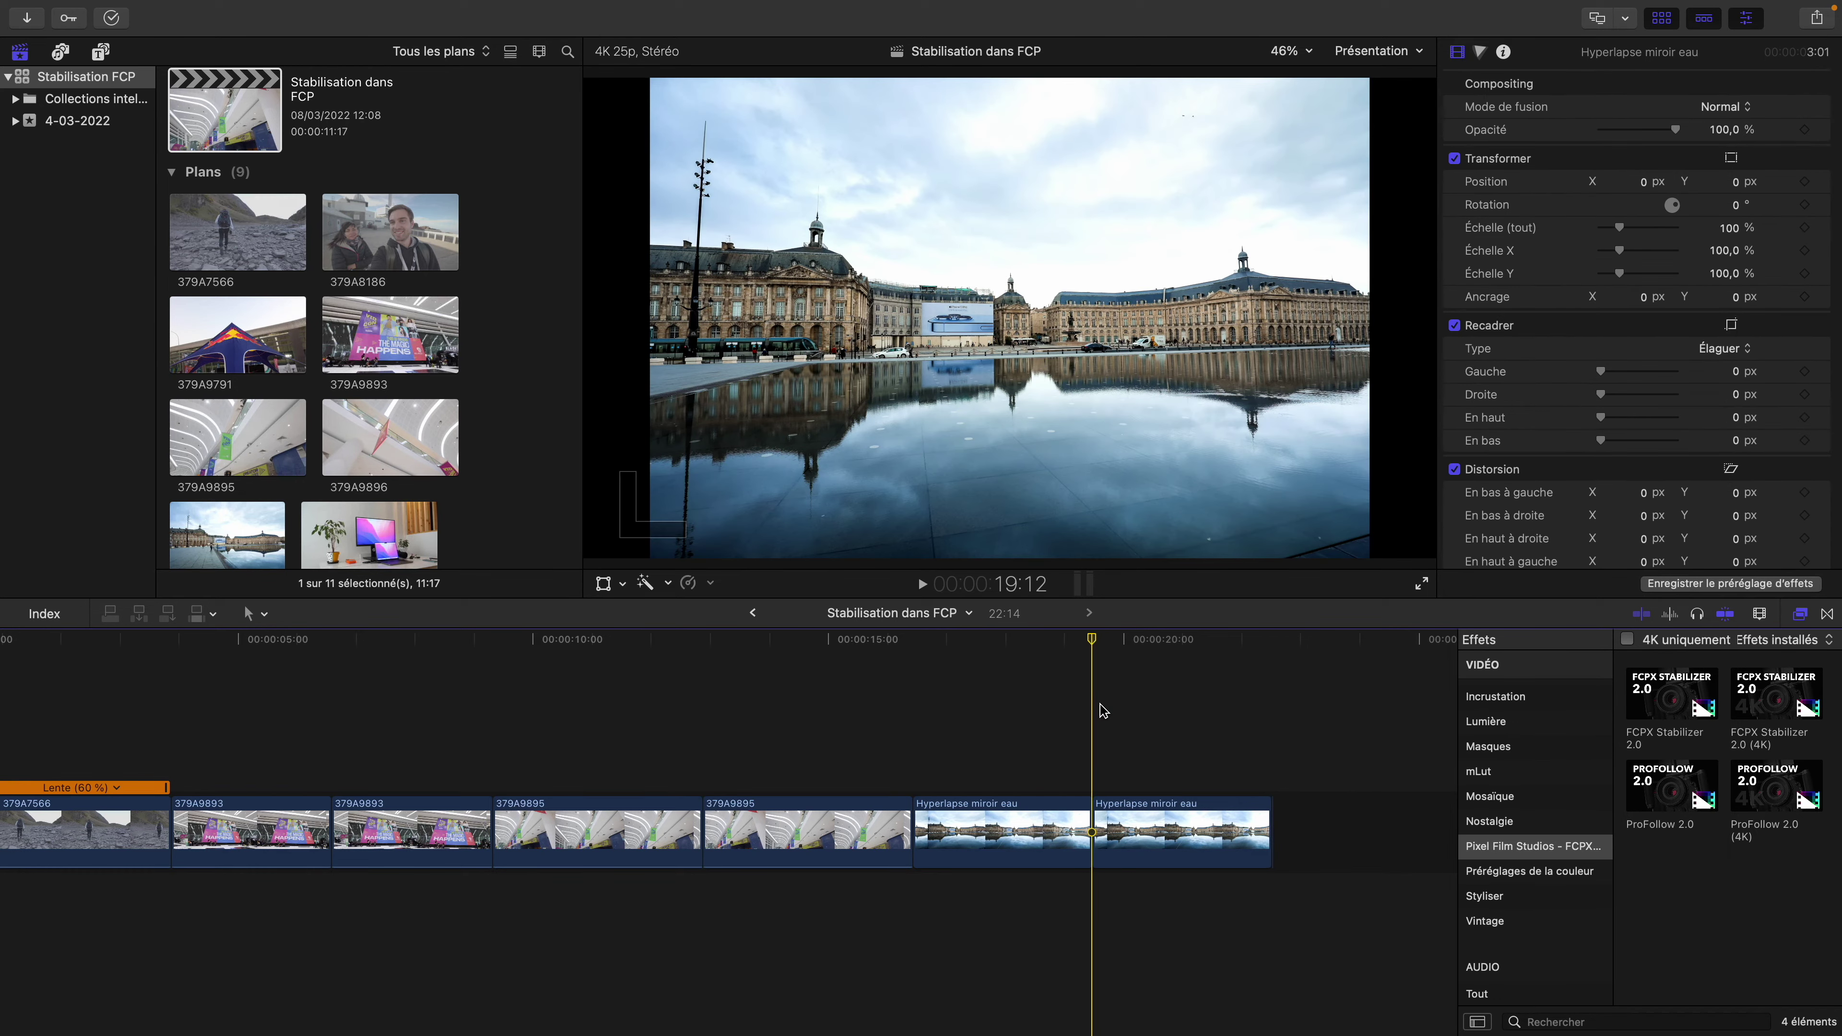
key(space)
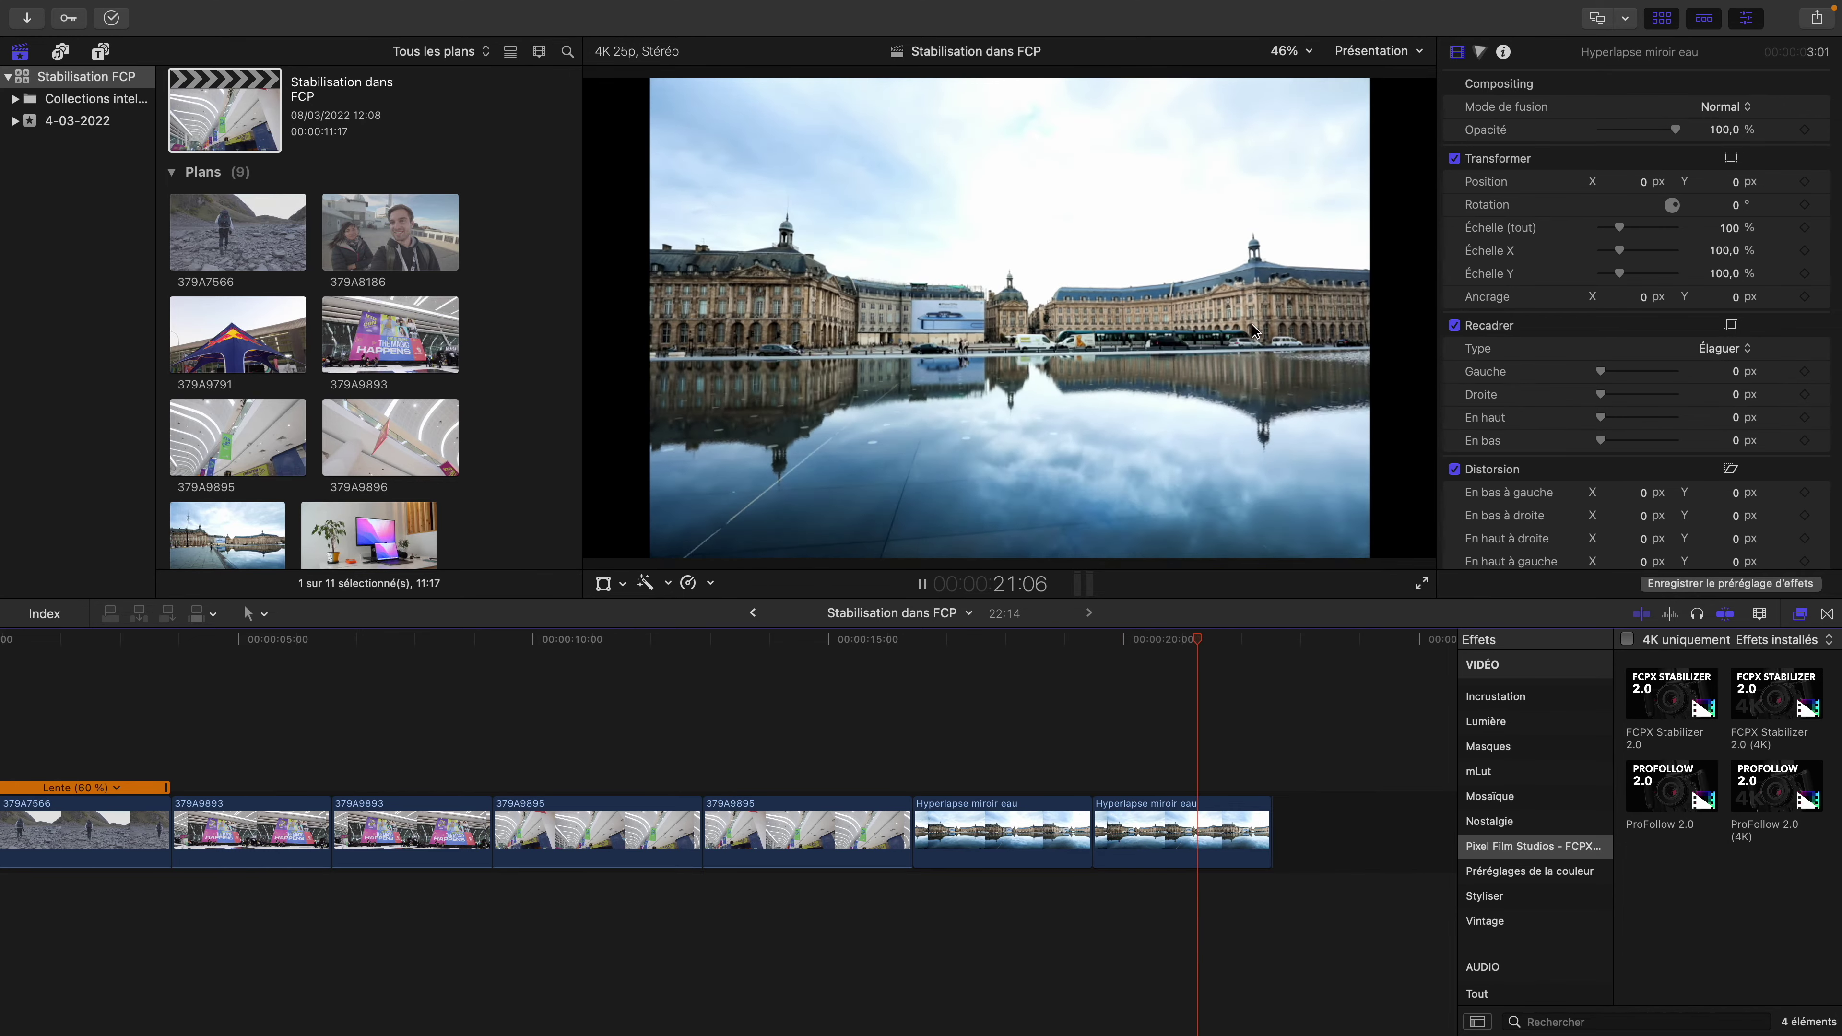
key(space)
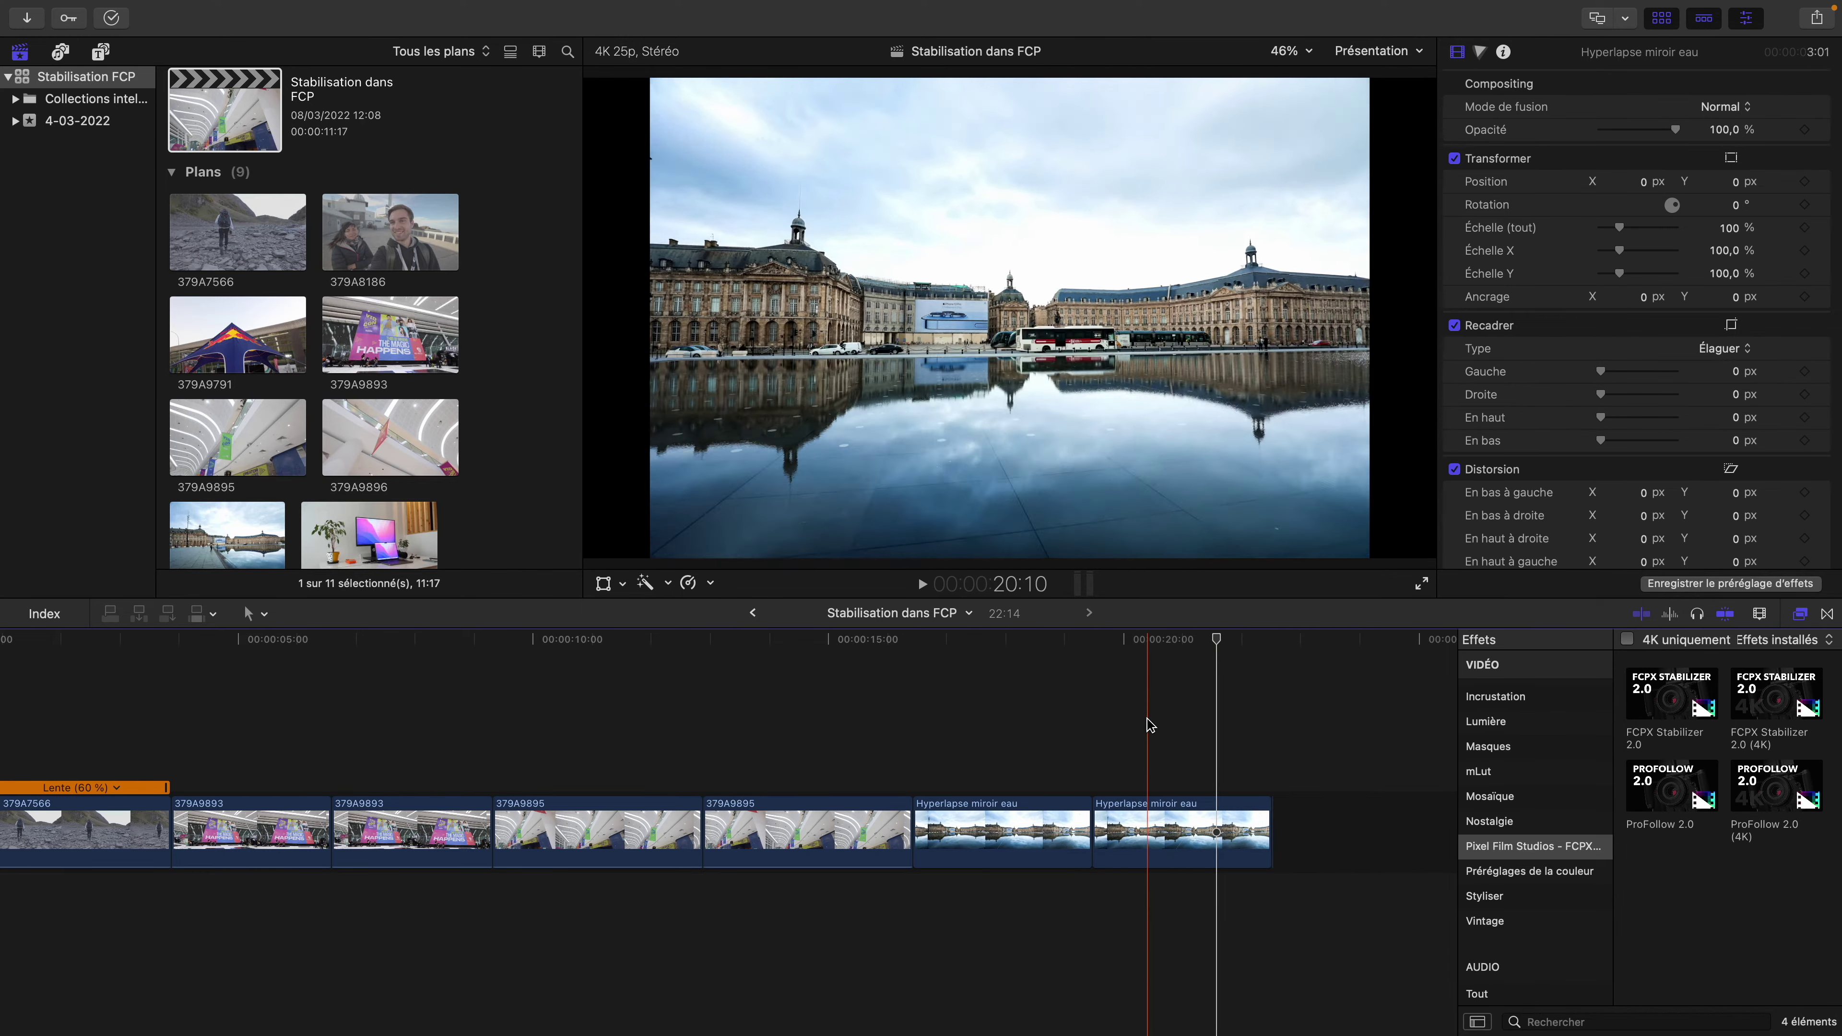
key(space)
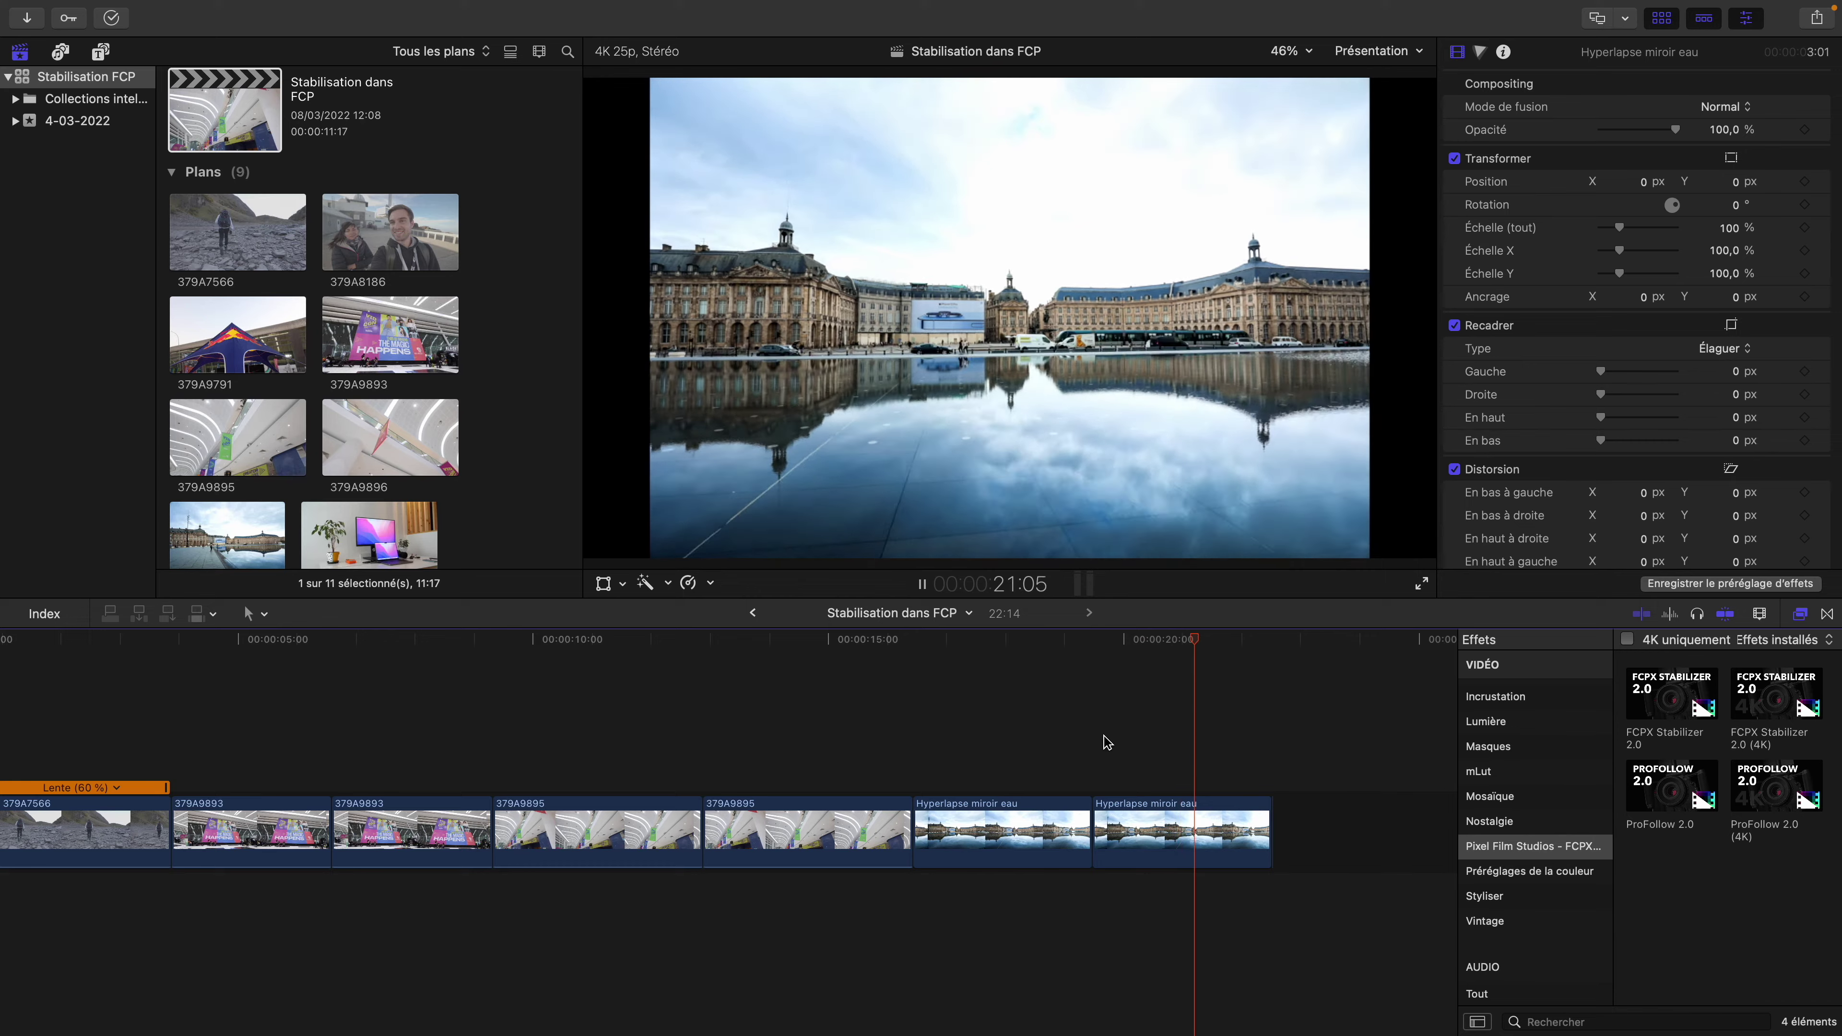
Set the stabilisation method of the second Hyperlapse miroir eau clip to InertiaCam
click(1121, 819)
key(space)
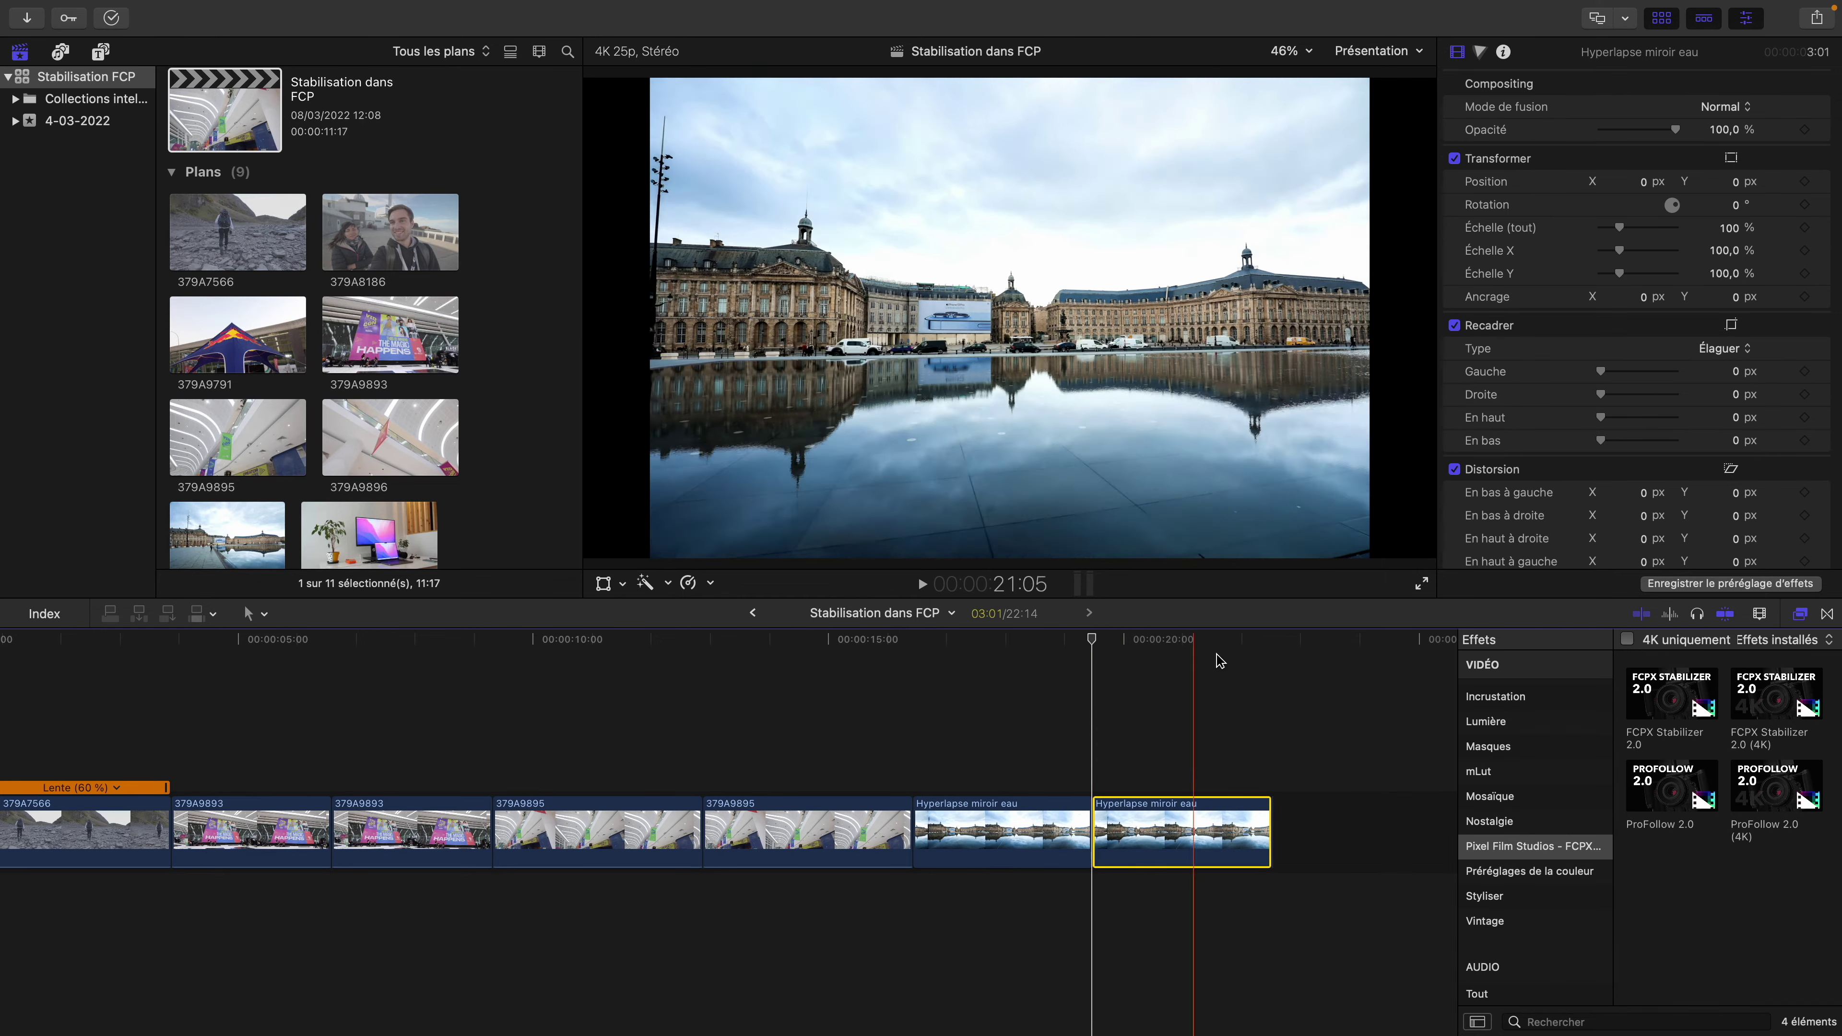
scroll(1682, 323, down, 5)
click(1712, 344)
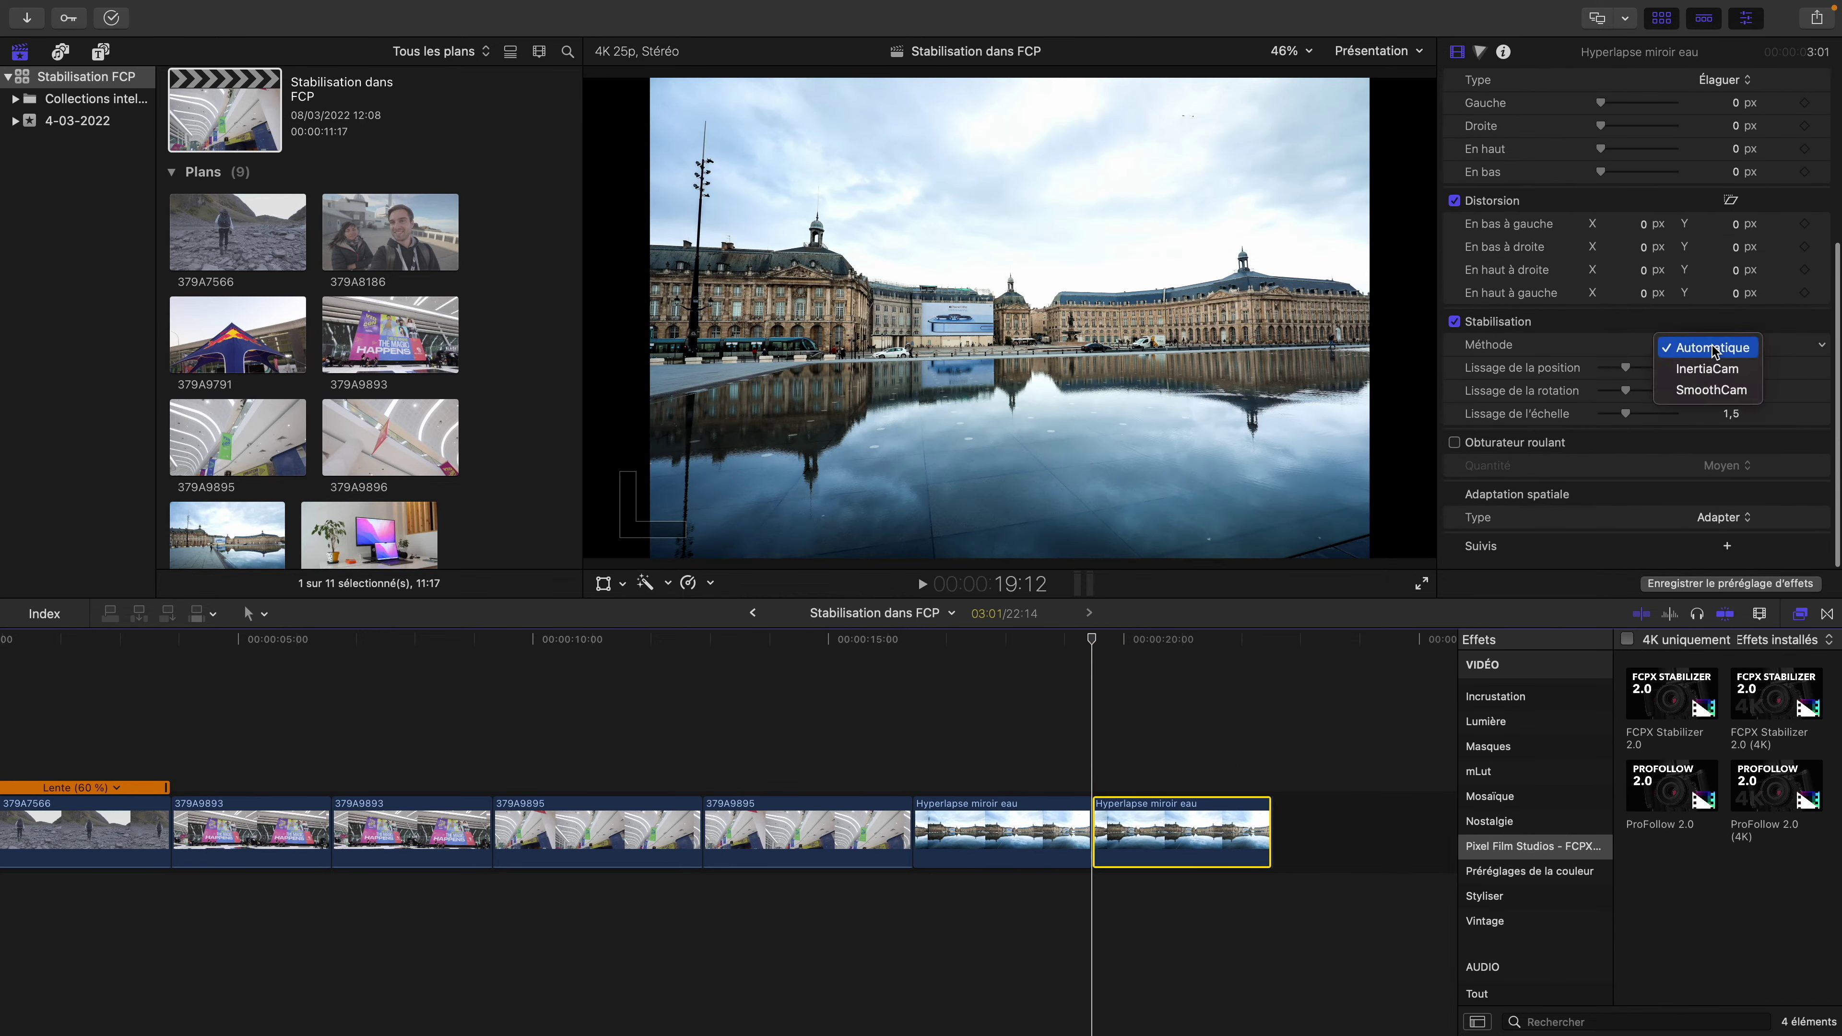
click(1709, 367)
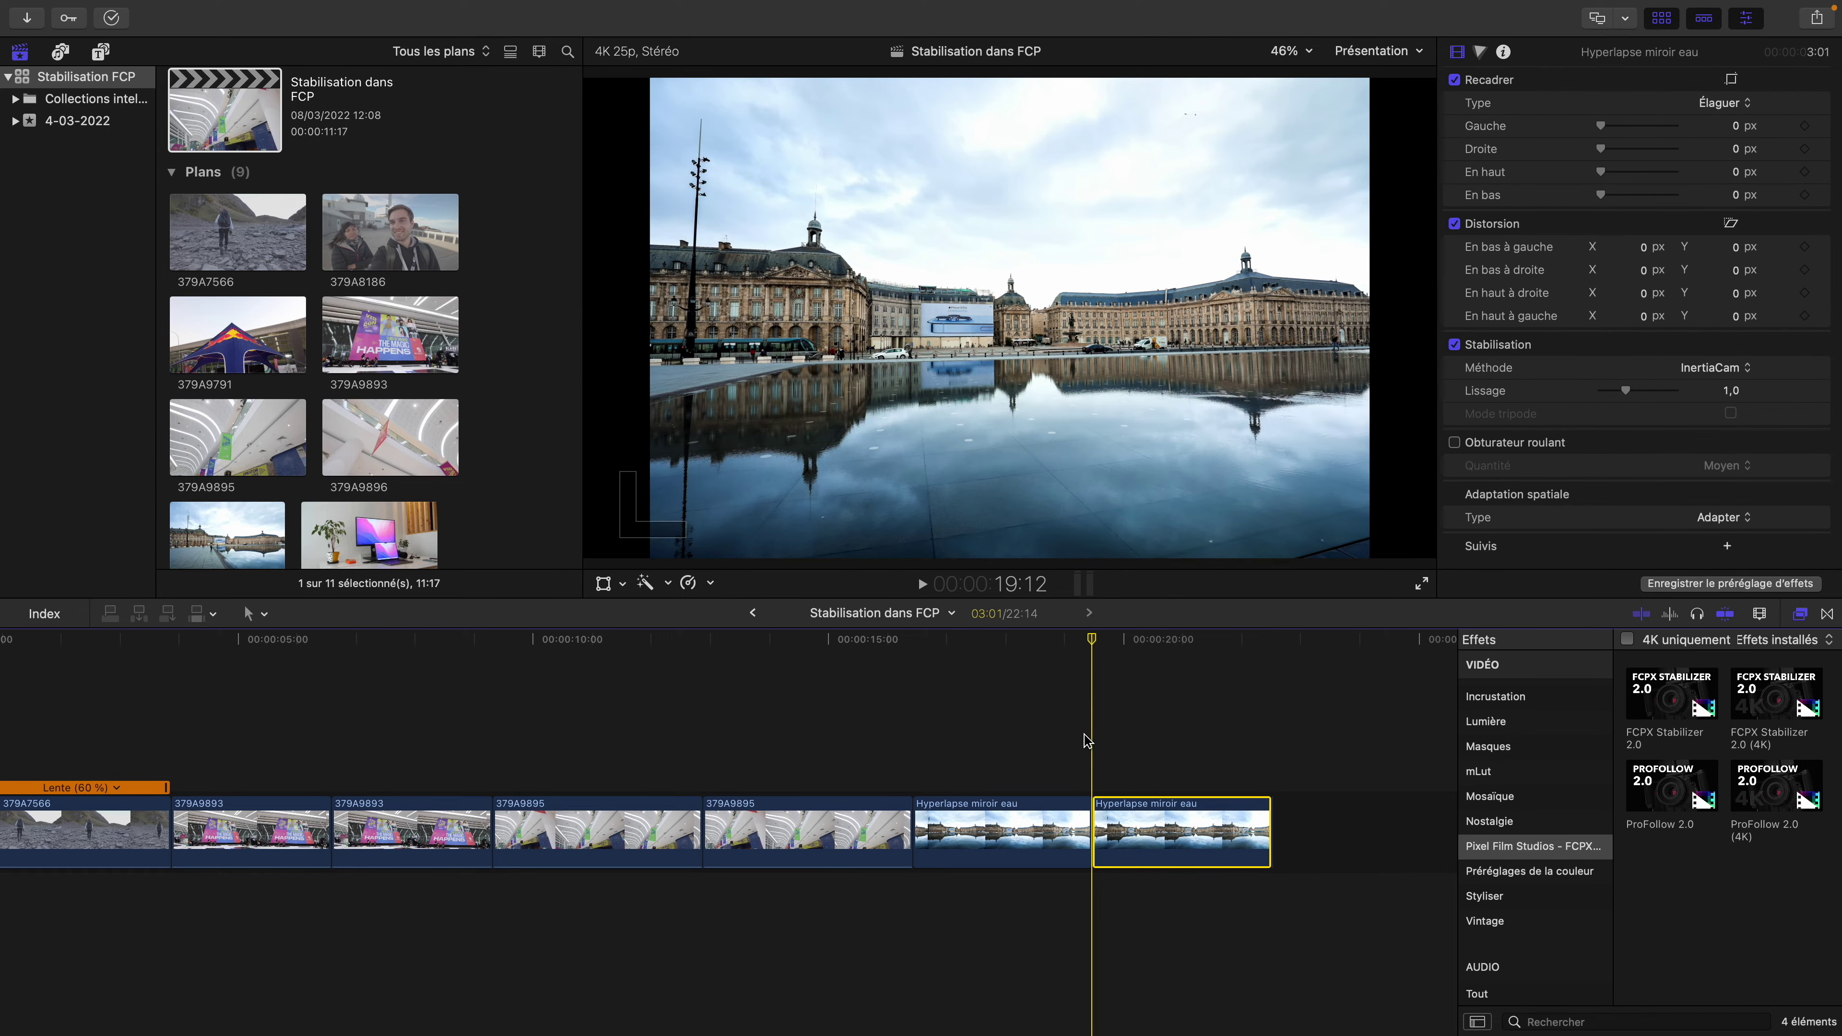
Play the InertiaCam copy of Hyperlapse miroir eau several times and compare it with the unstabilized original
key(space)
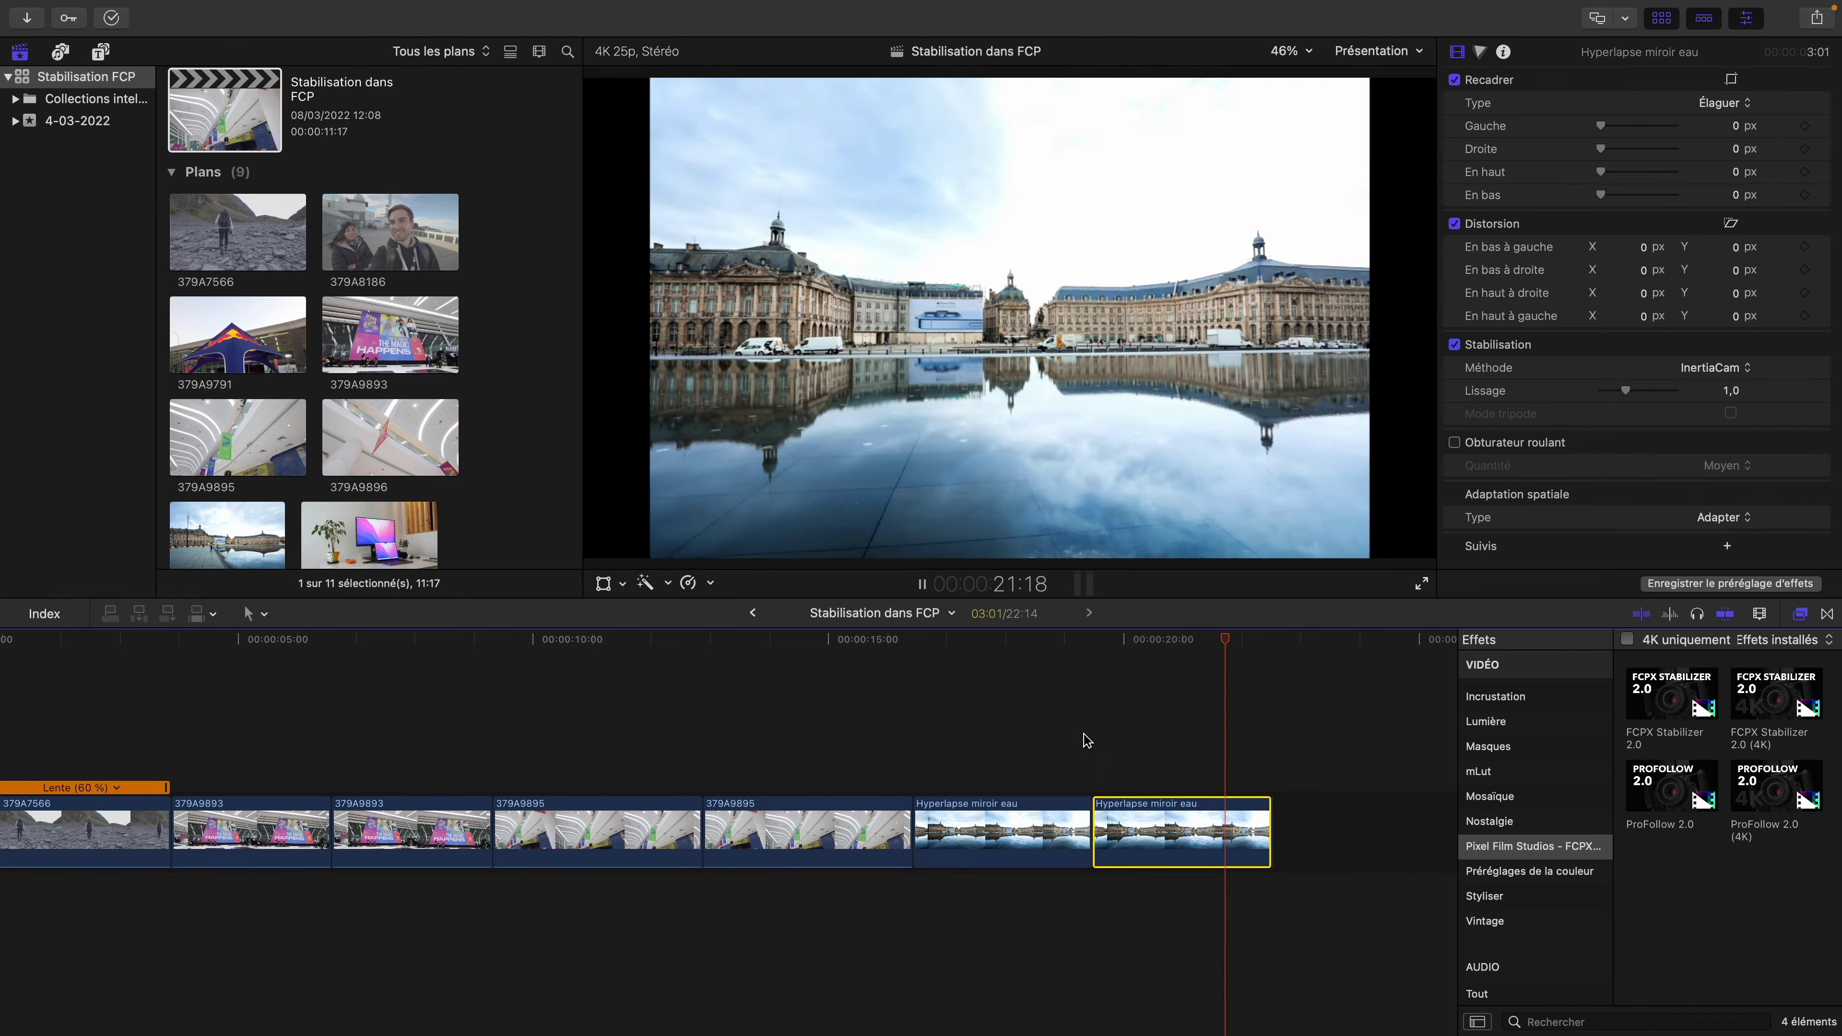
click(952, 725)
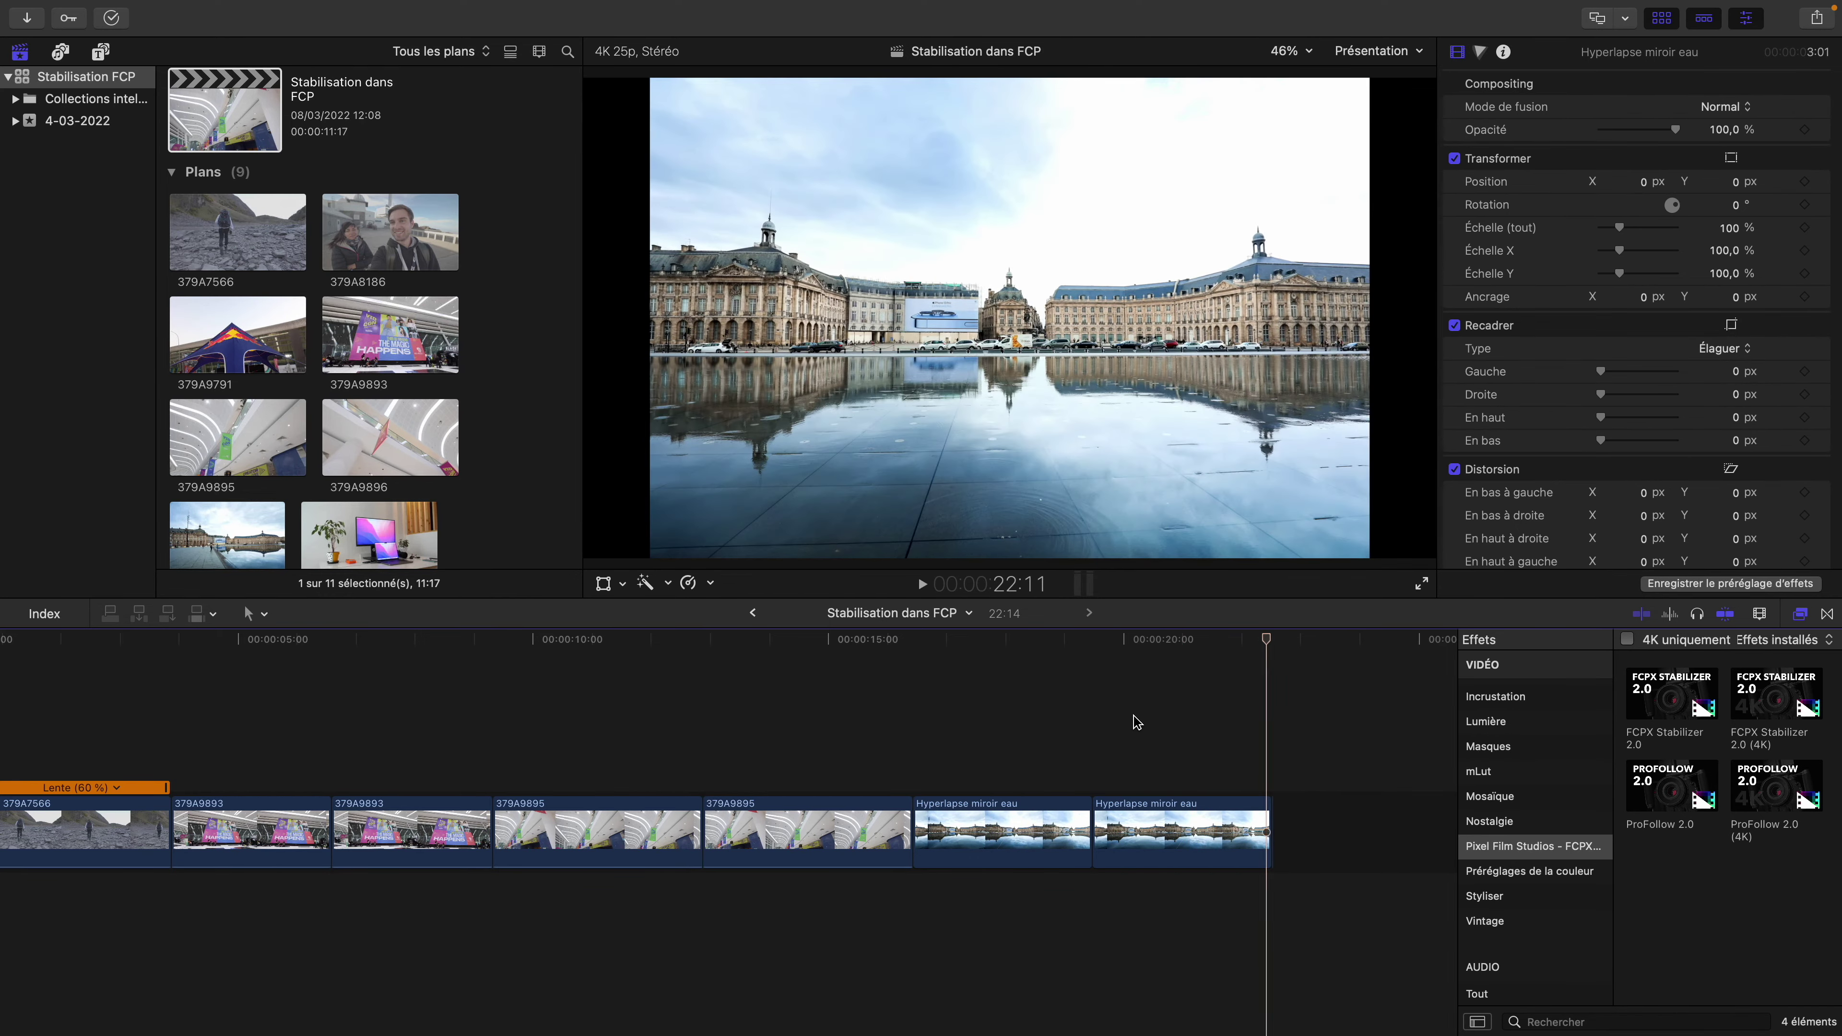
click(1095, 747)
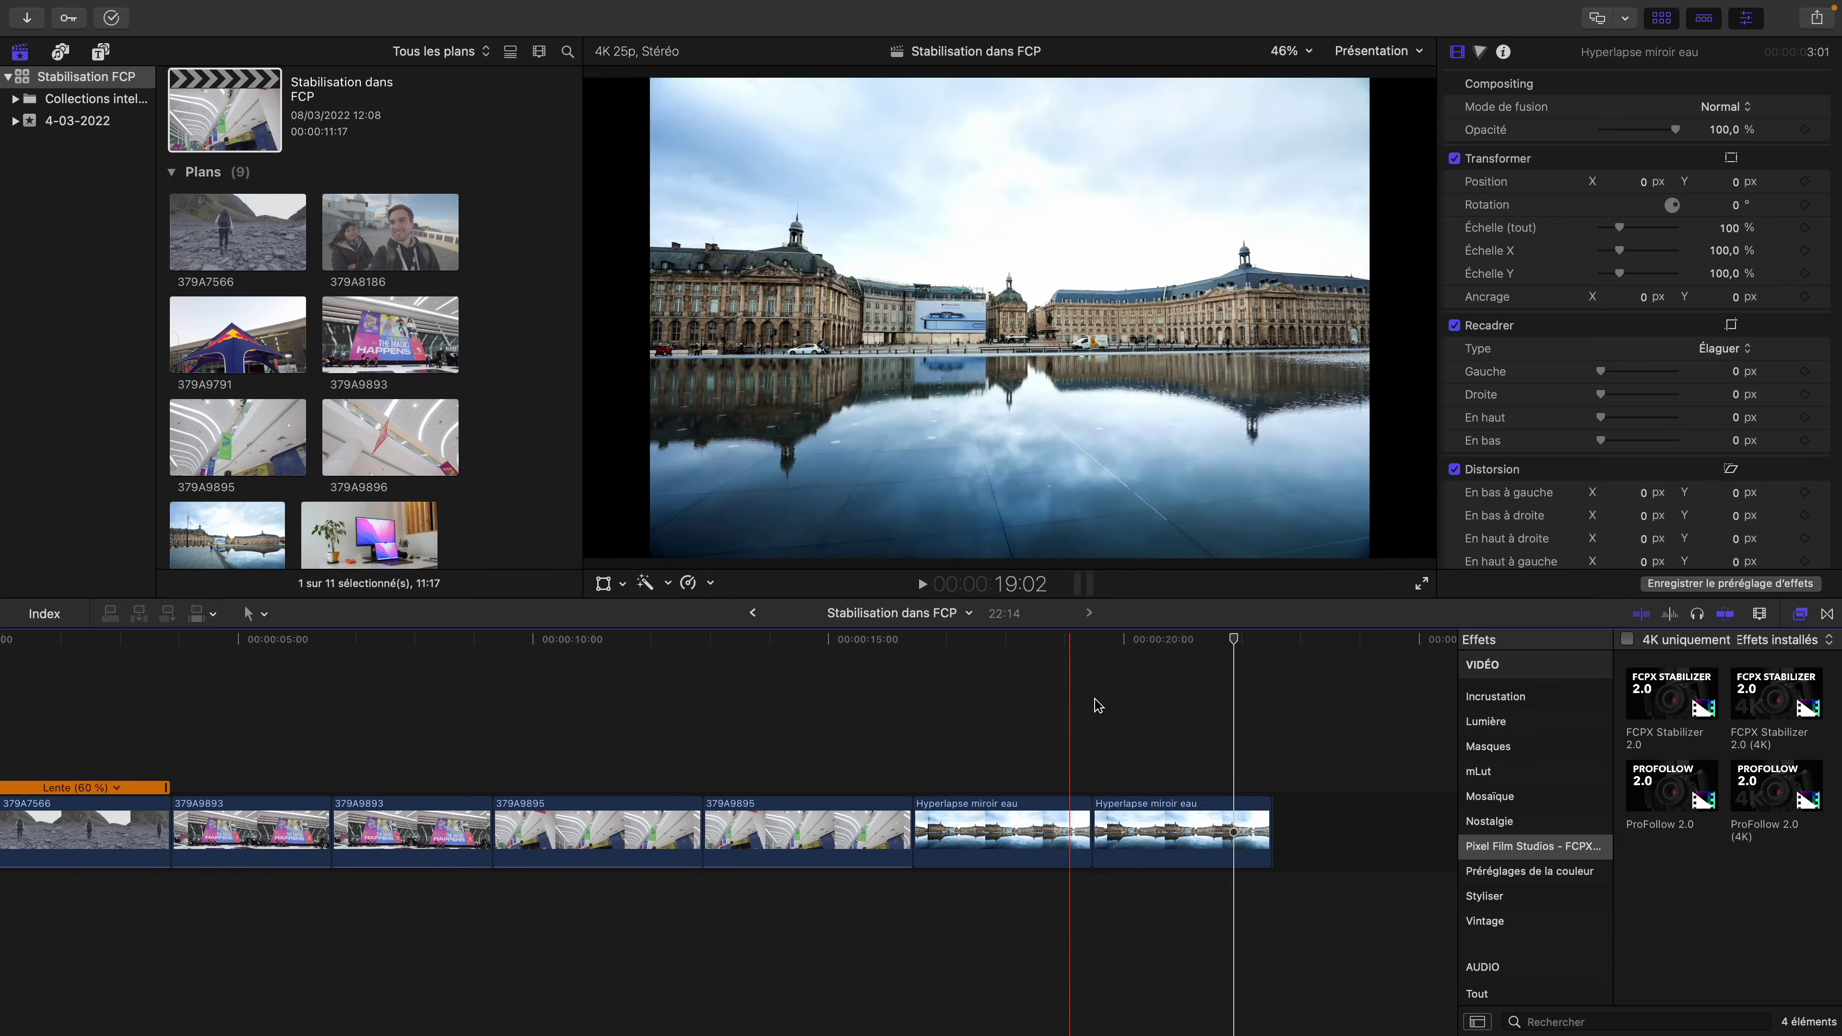
key(space)
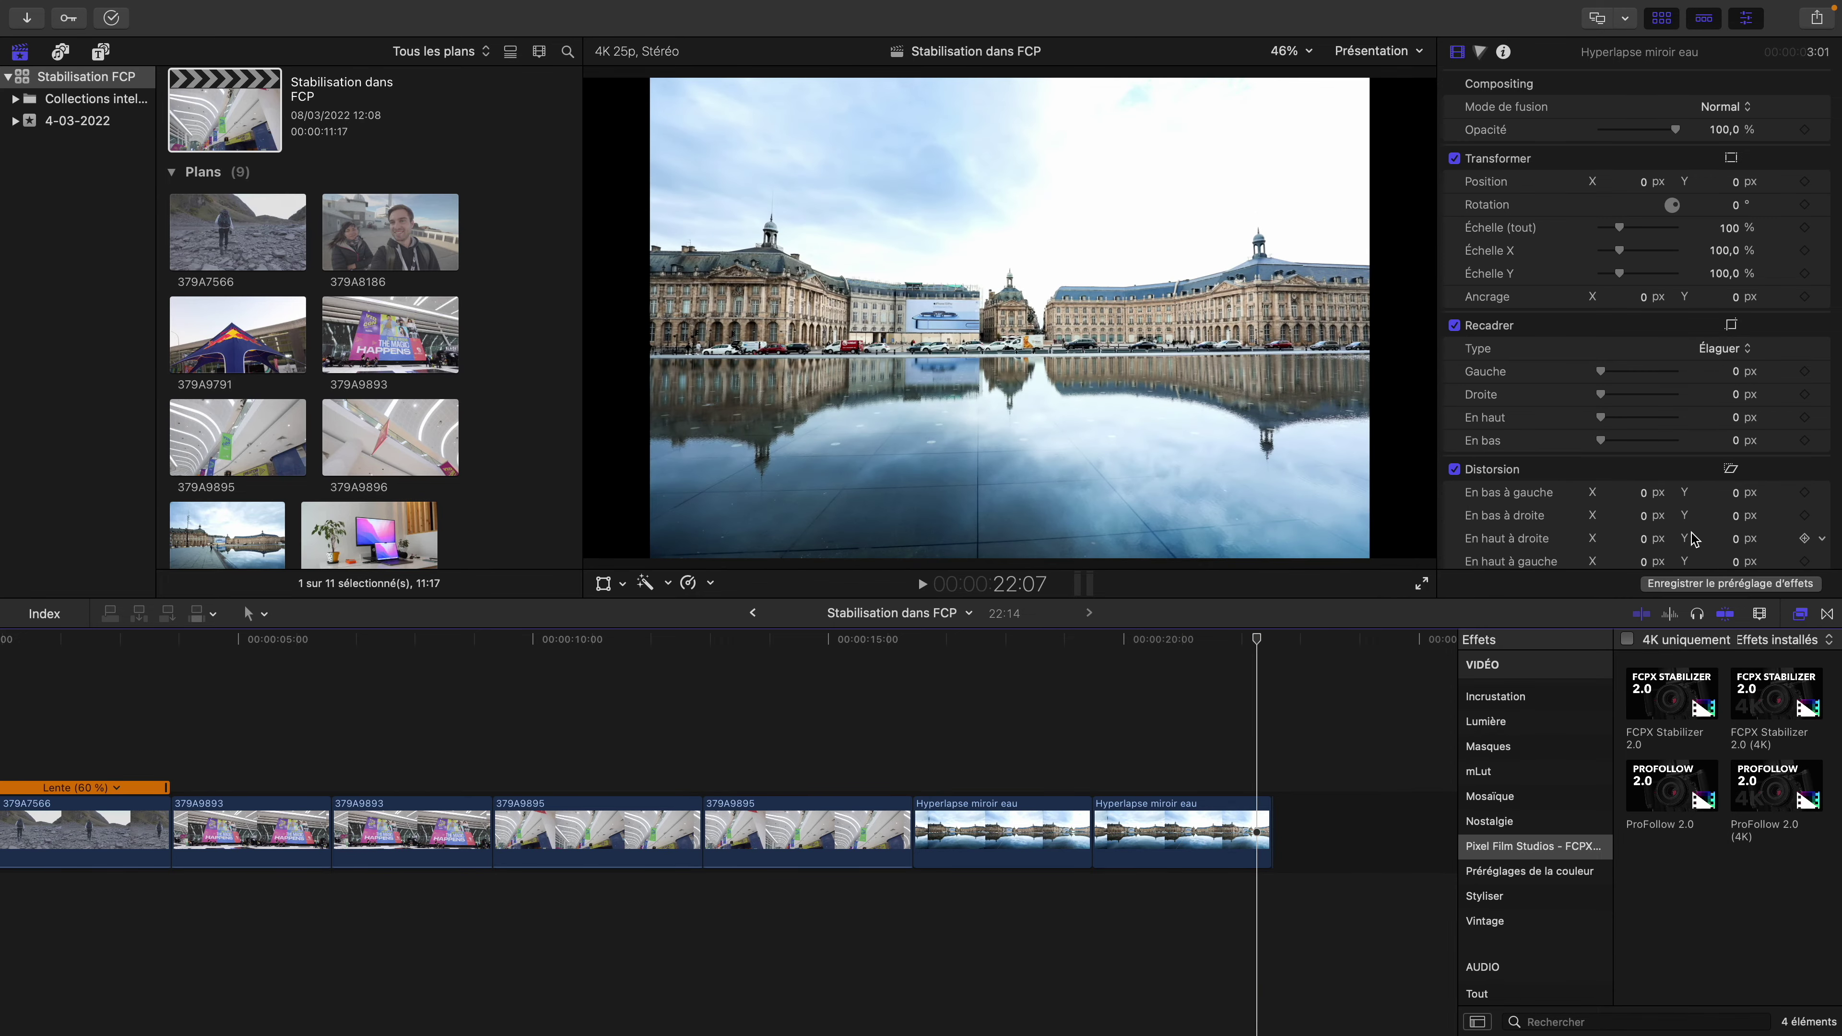
scroll(1691, 538, down, 5)
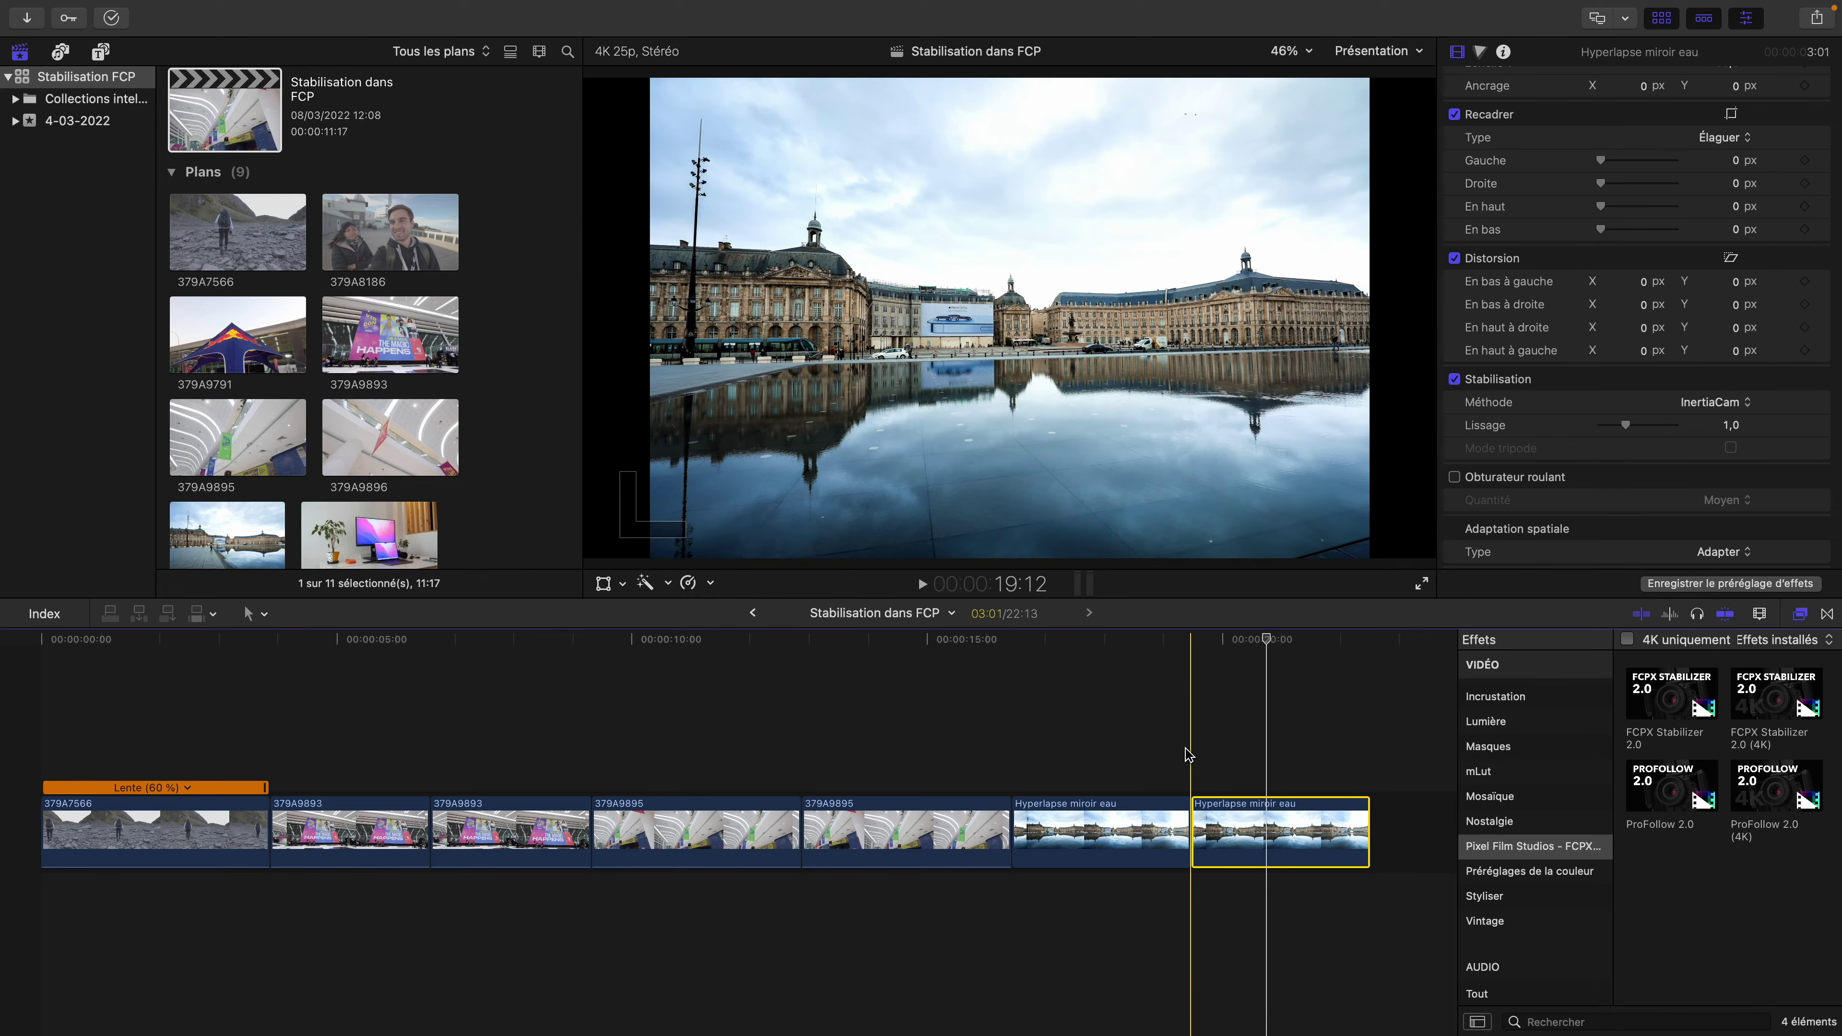
key(space)
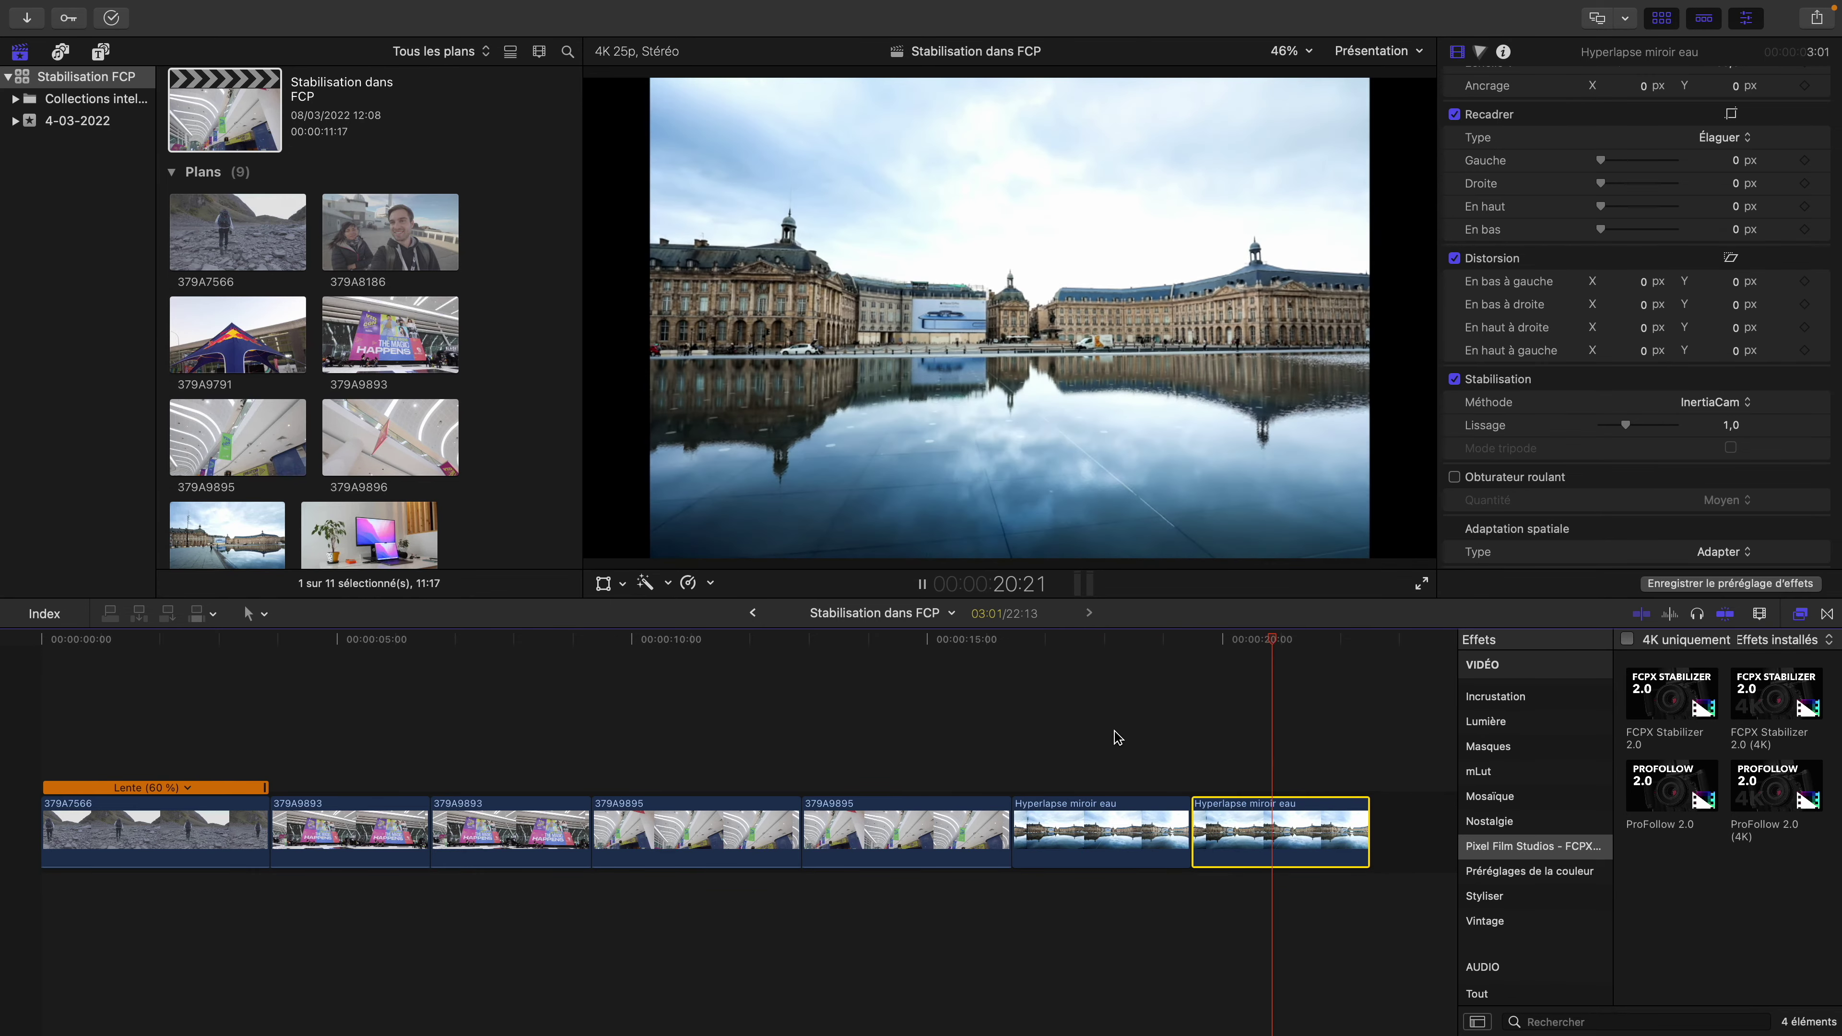
Play the two copies of clip 379A9895 and compare the movement and framing of the hanging banners
click(651, 747)
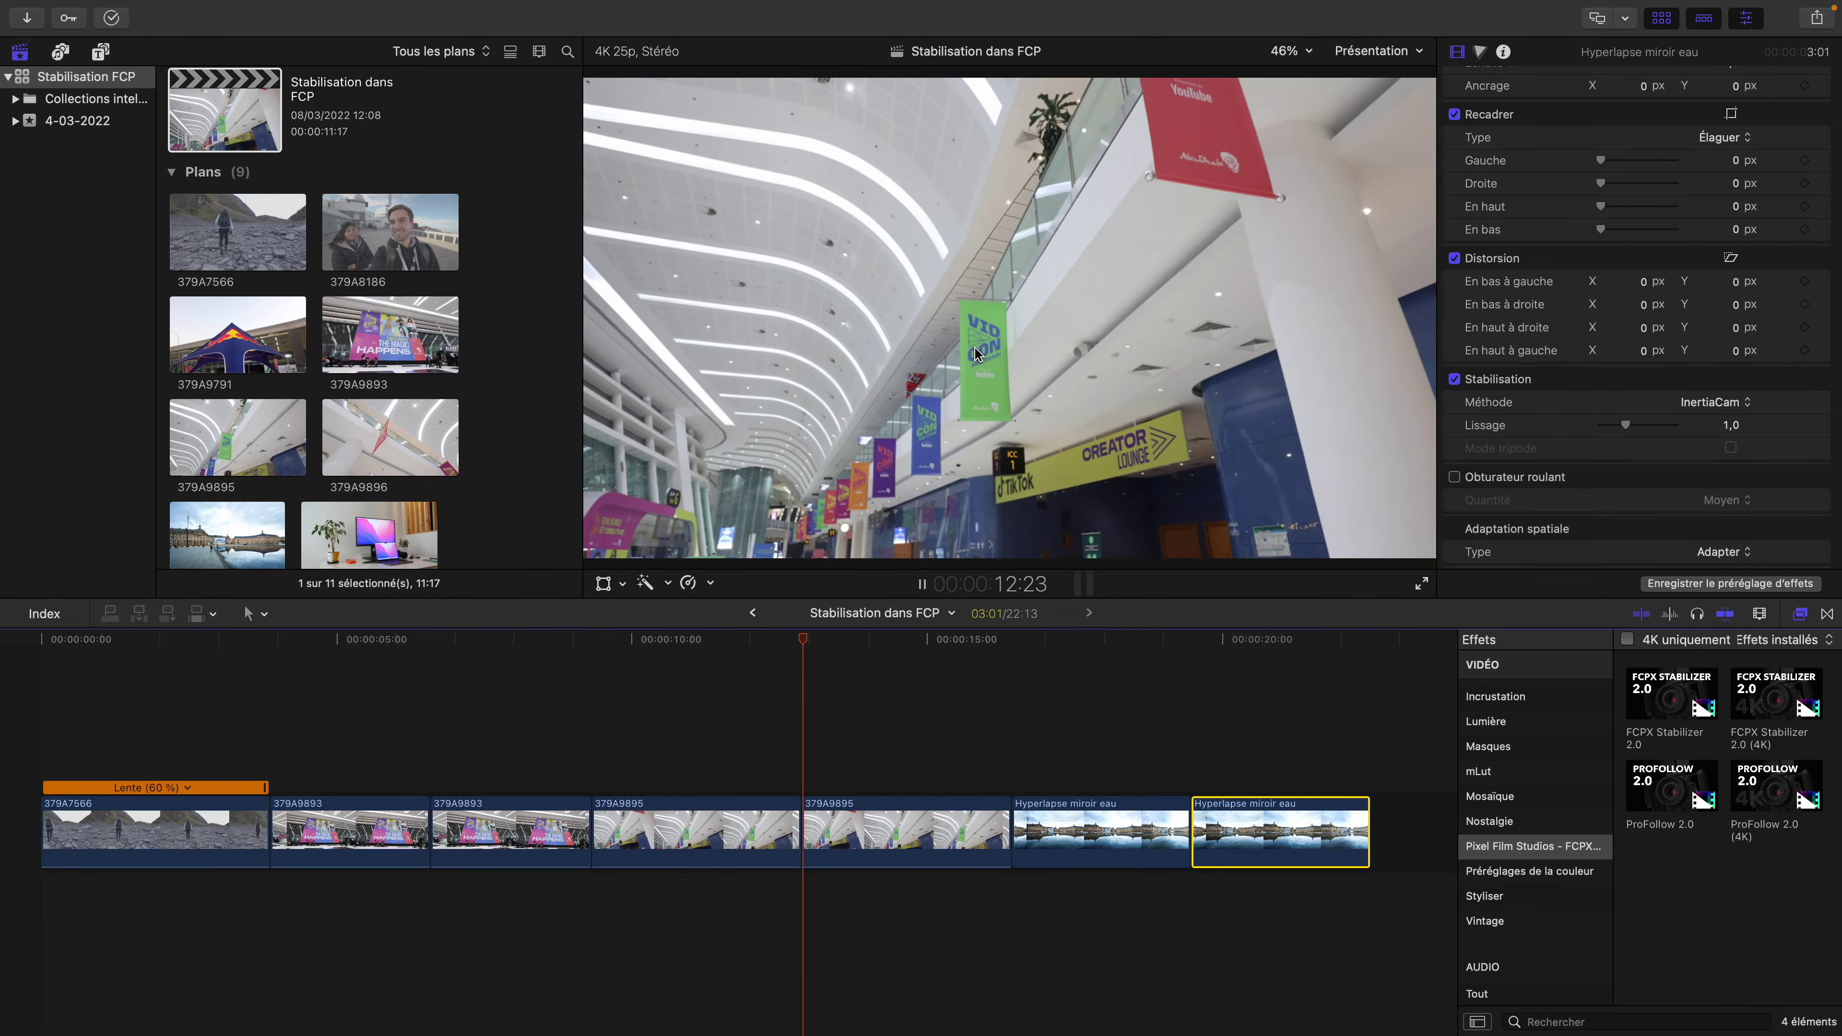
key(space)
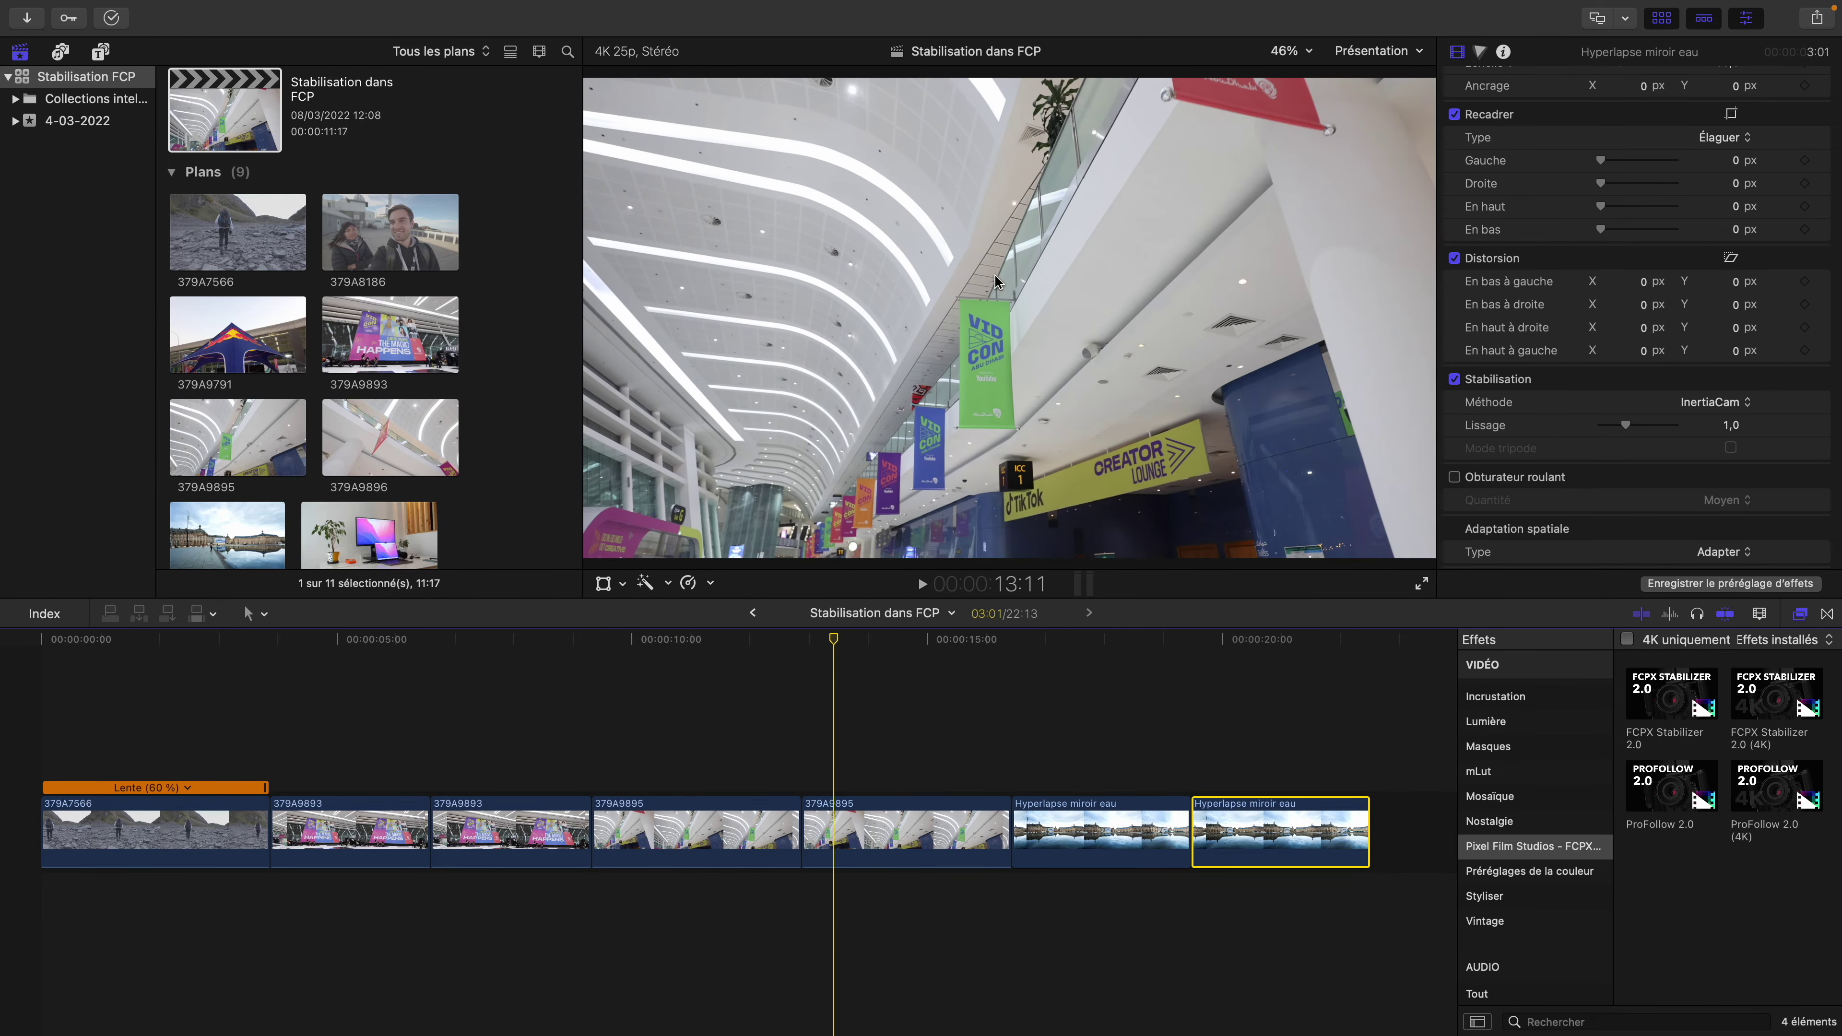
click(663, 771)
key(space)
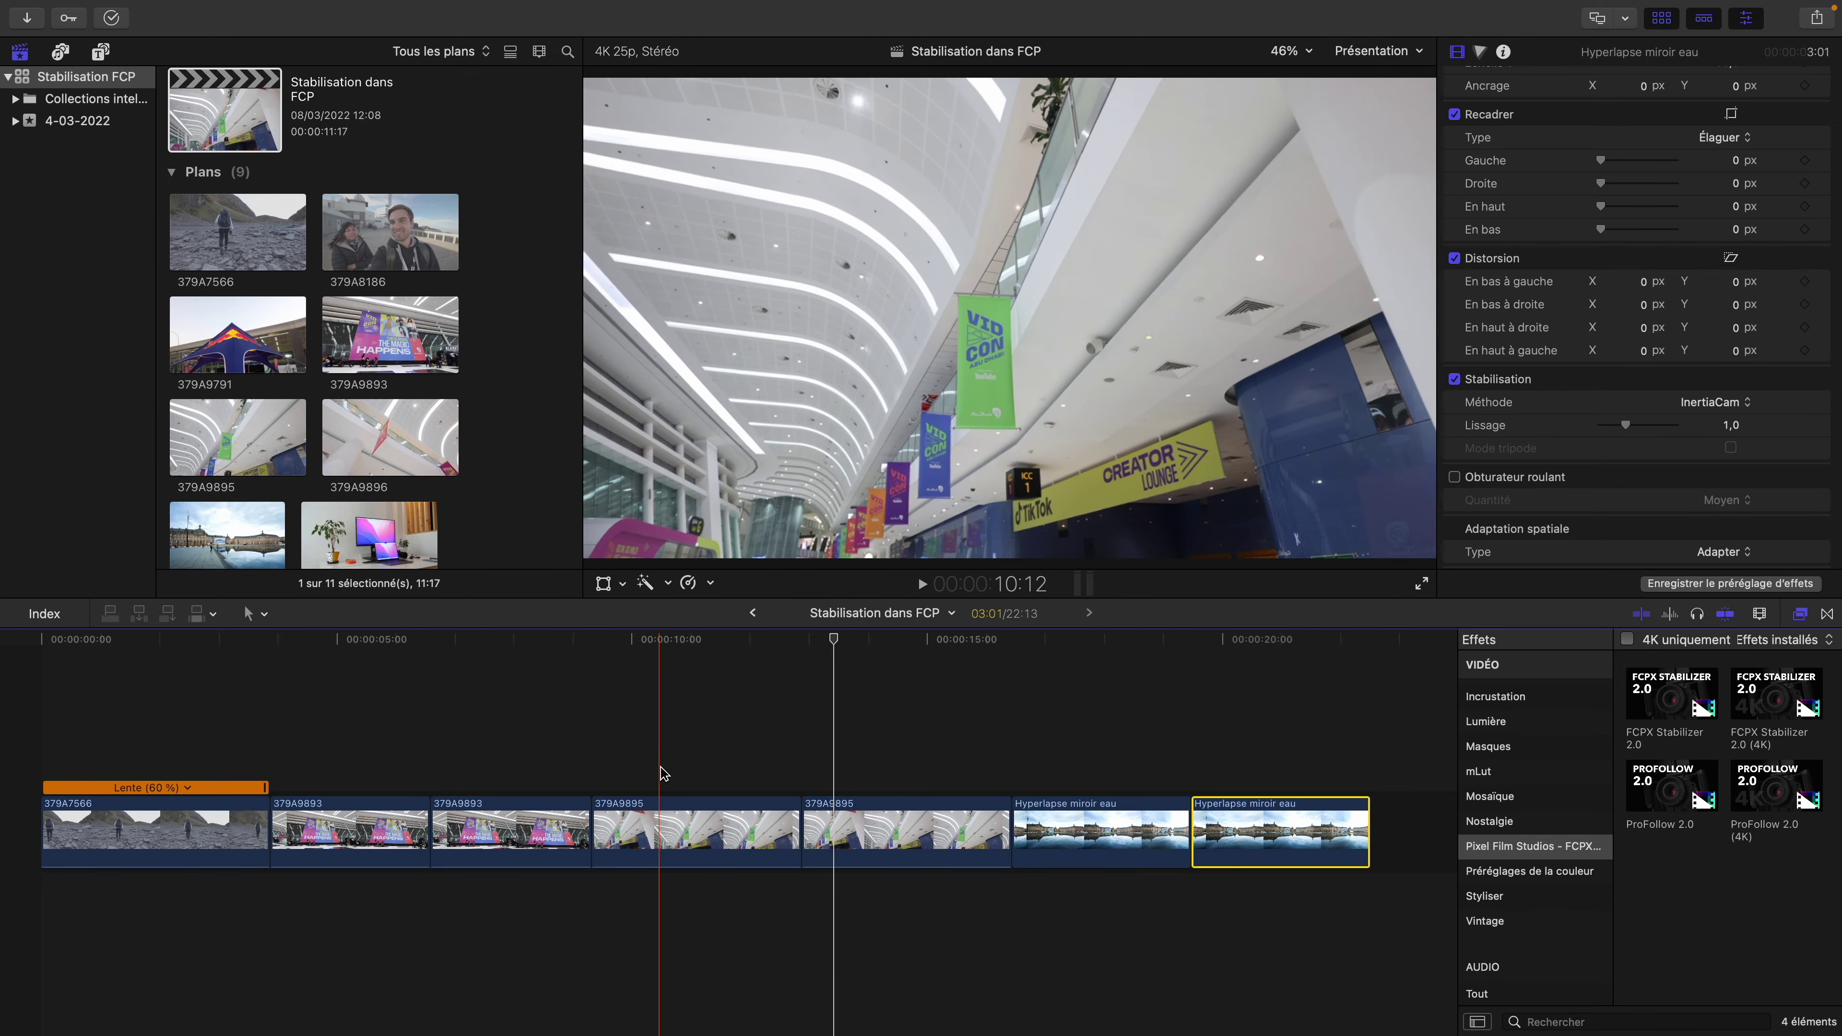
key(space)
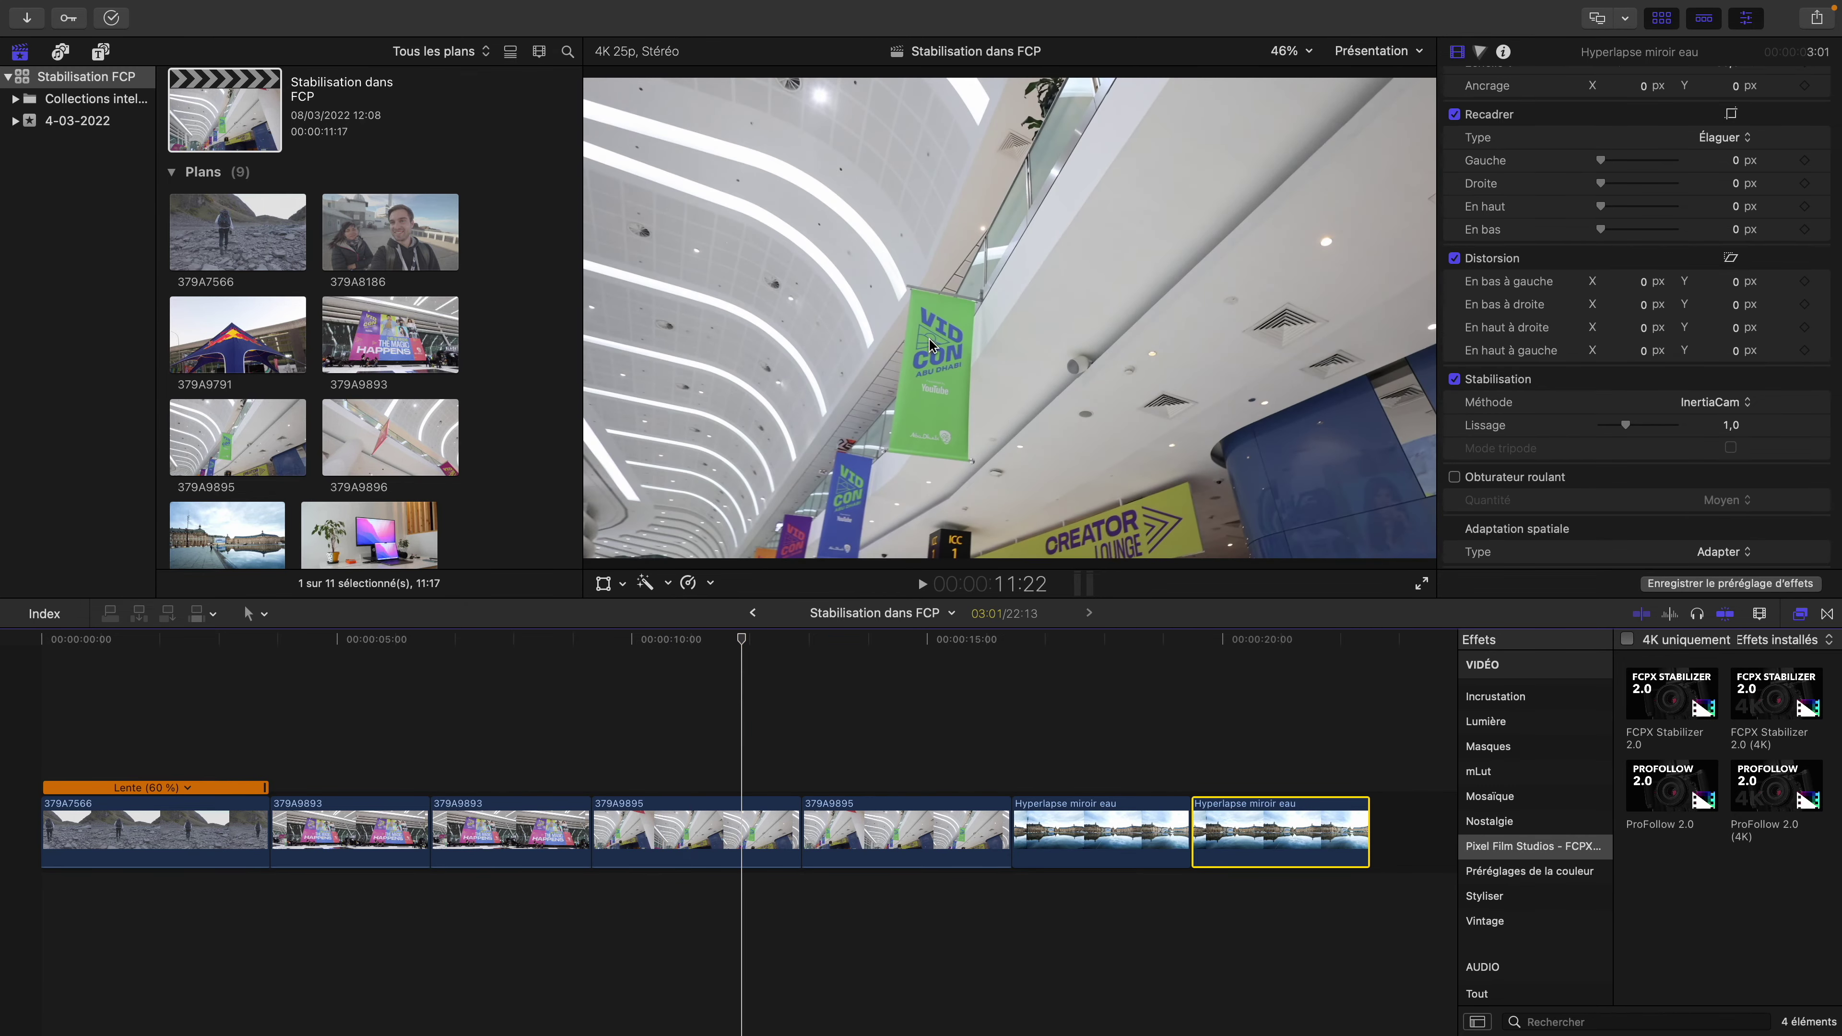
click(626, 736)
key(space)
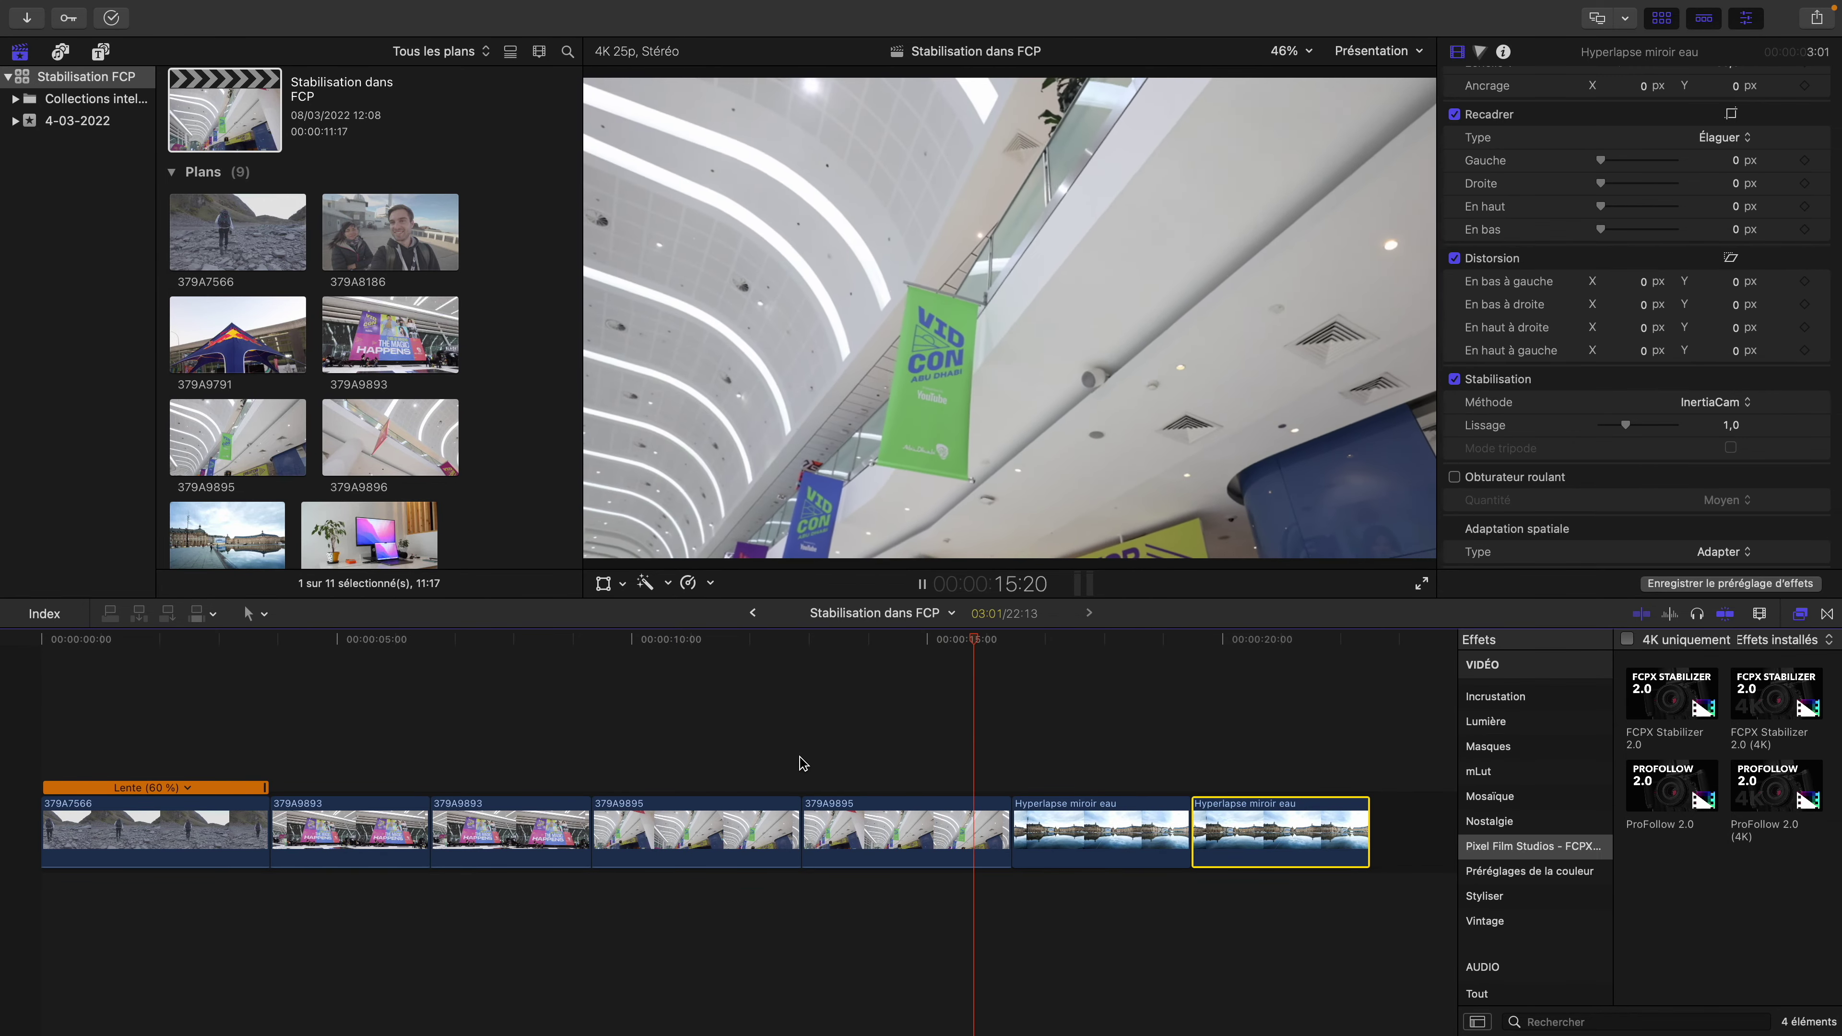
key(space)
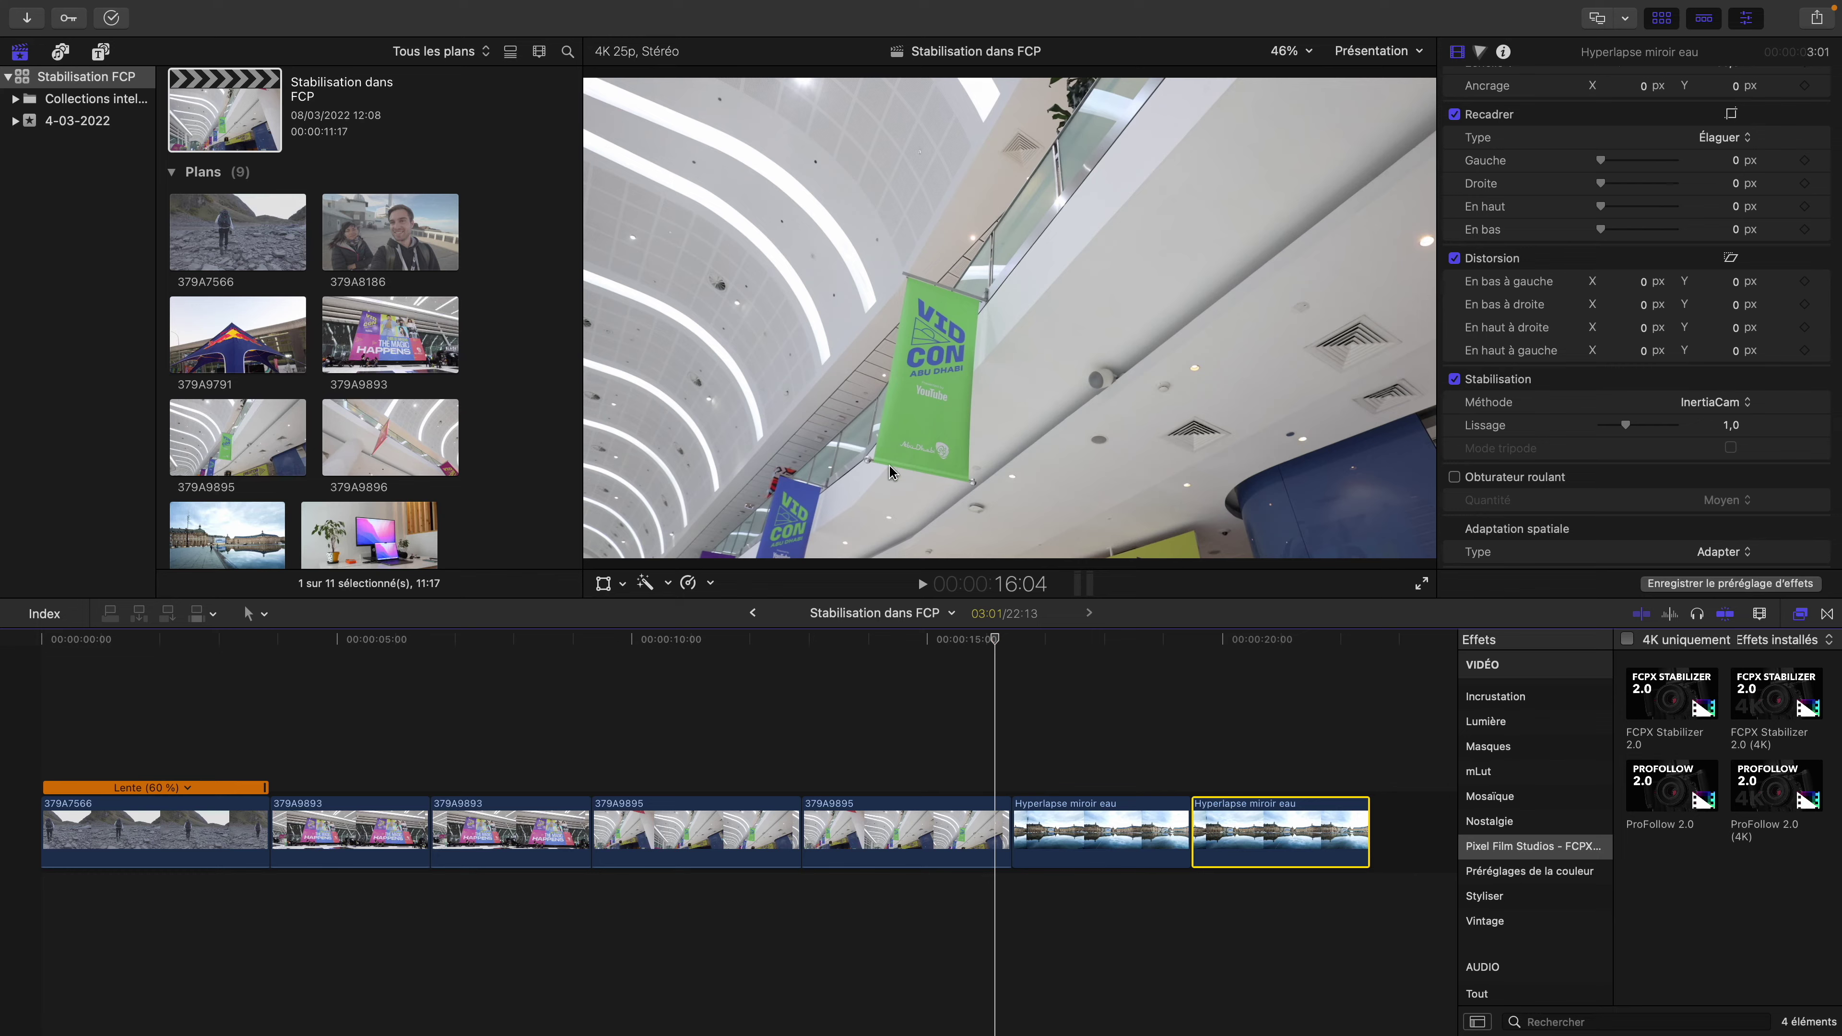
Play clip 379A0241 of the phone on the table to examine its slight camera movement
click(1000, 722)
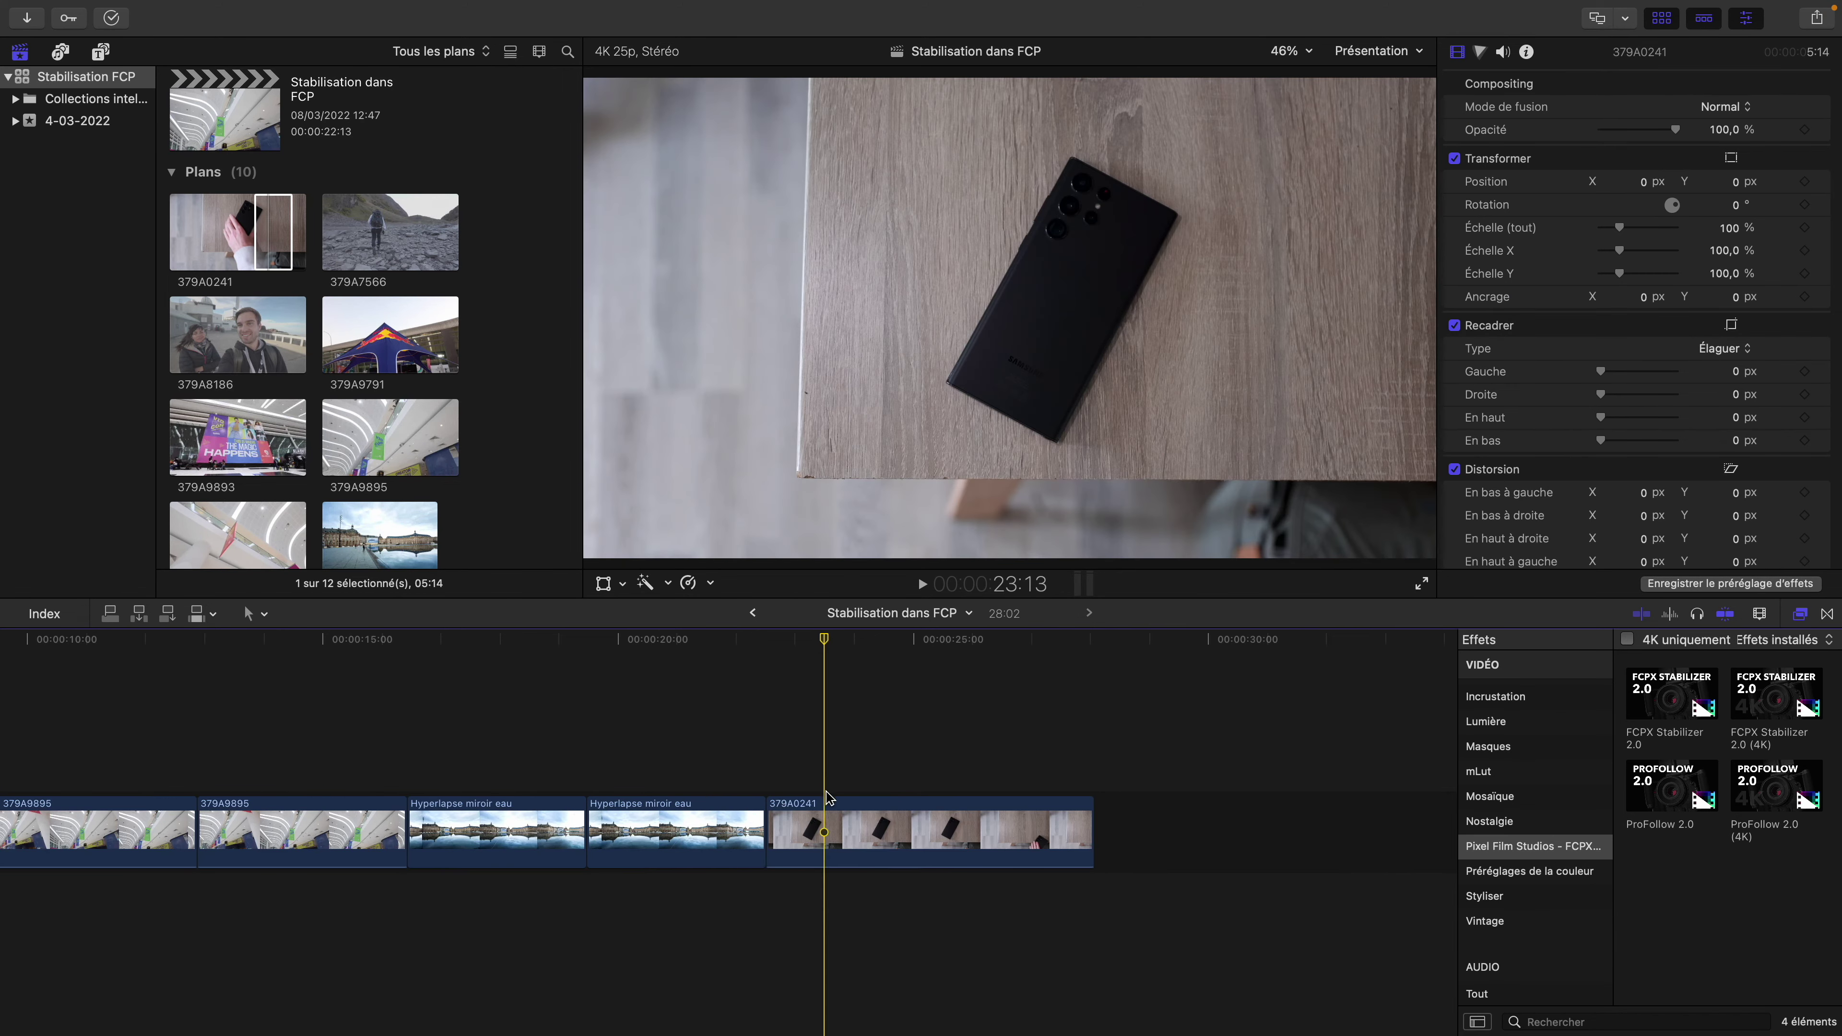
click(829, 798)
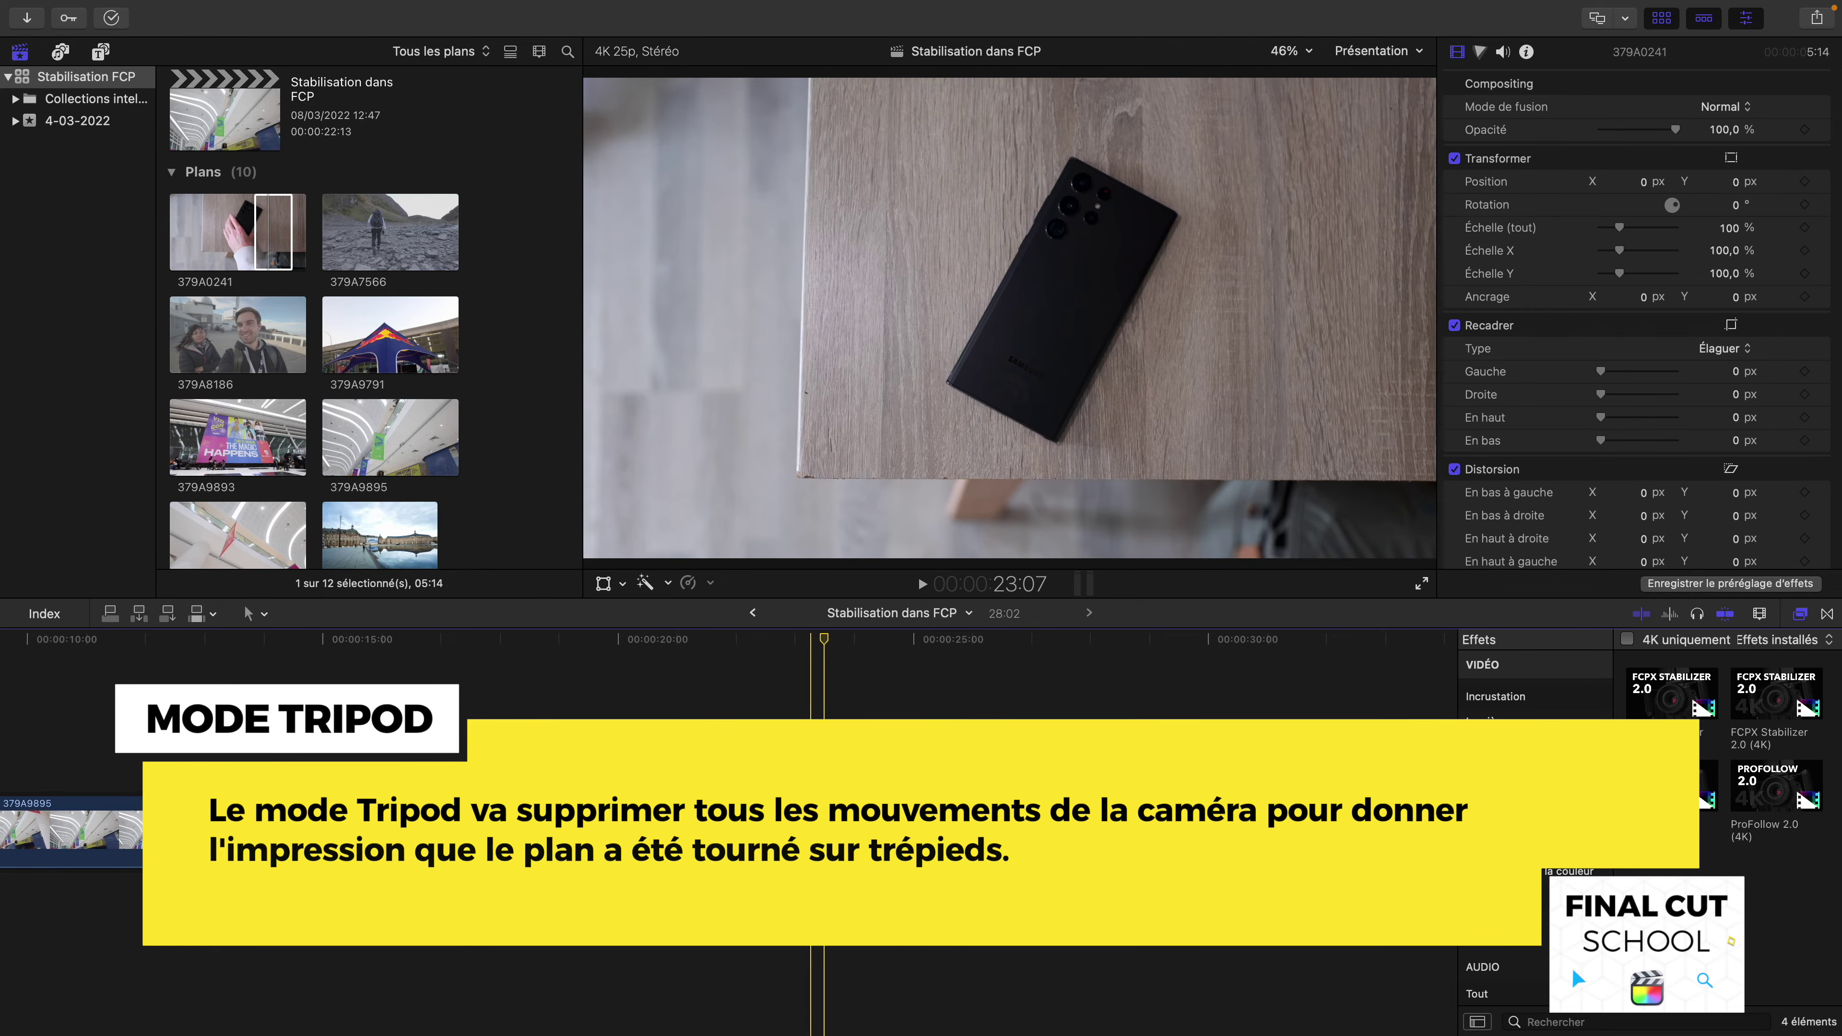
key(space)
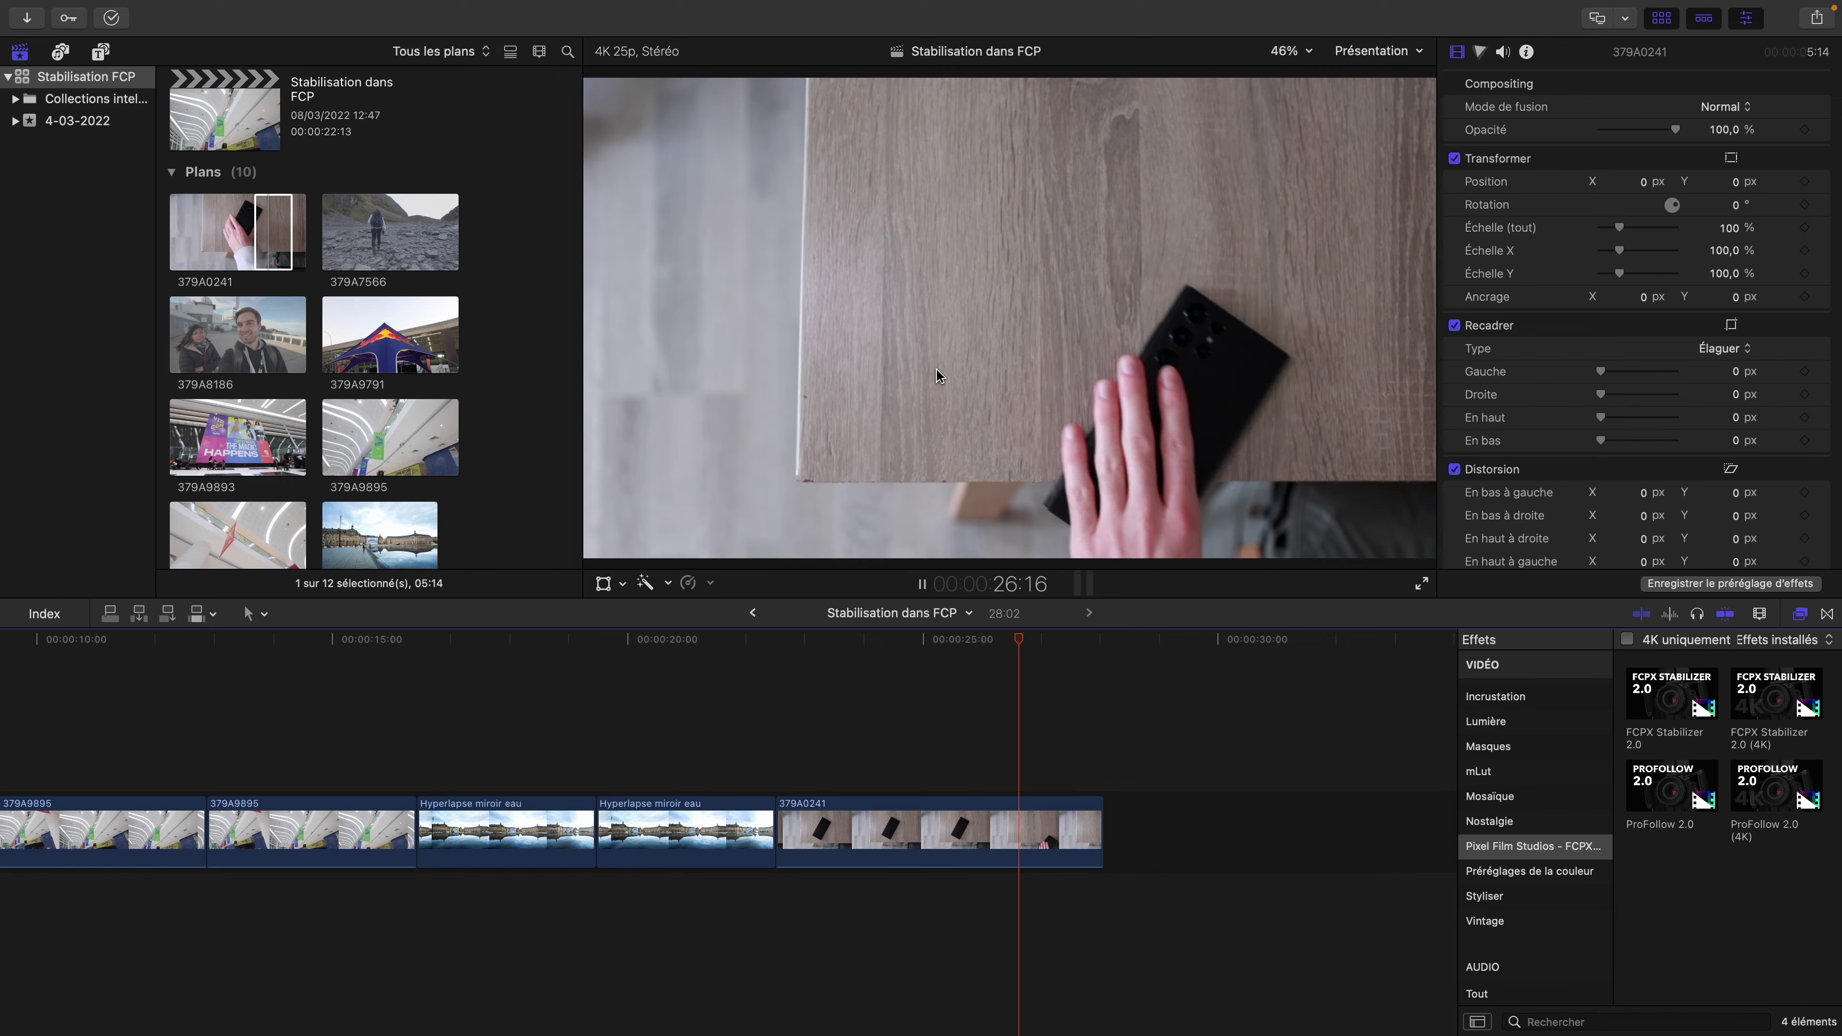
Turn on Stabilisation for clip 379A0241 with the Automatique method and enable Mode tripode
click(900, 843)
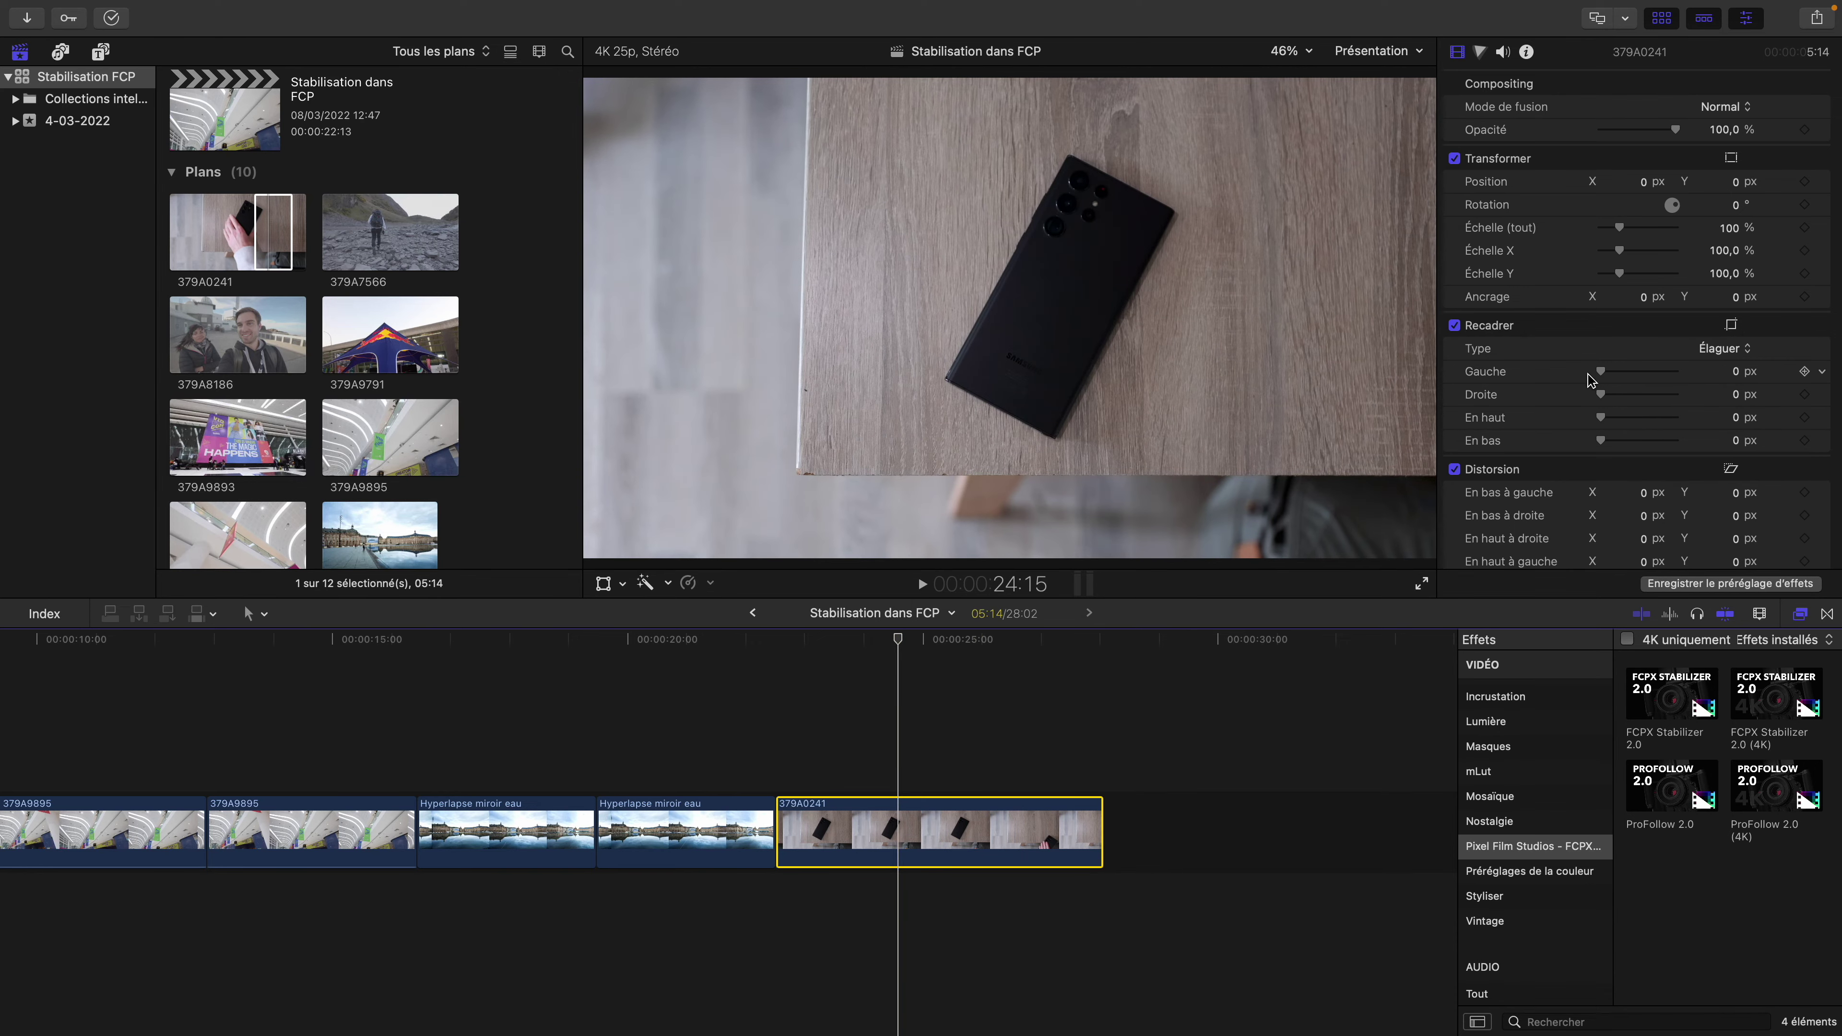
scroll(1586, 379, down, 5)
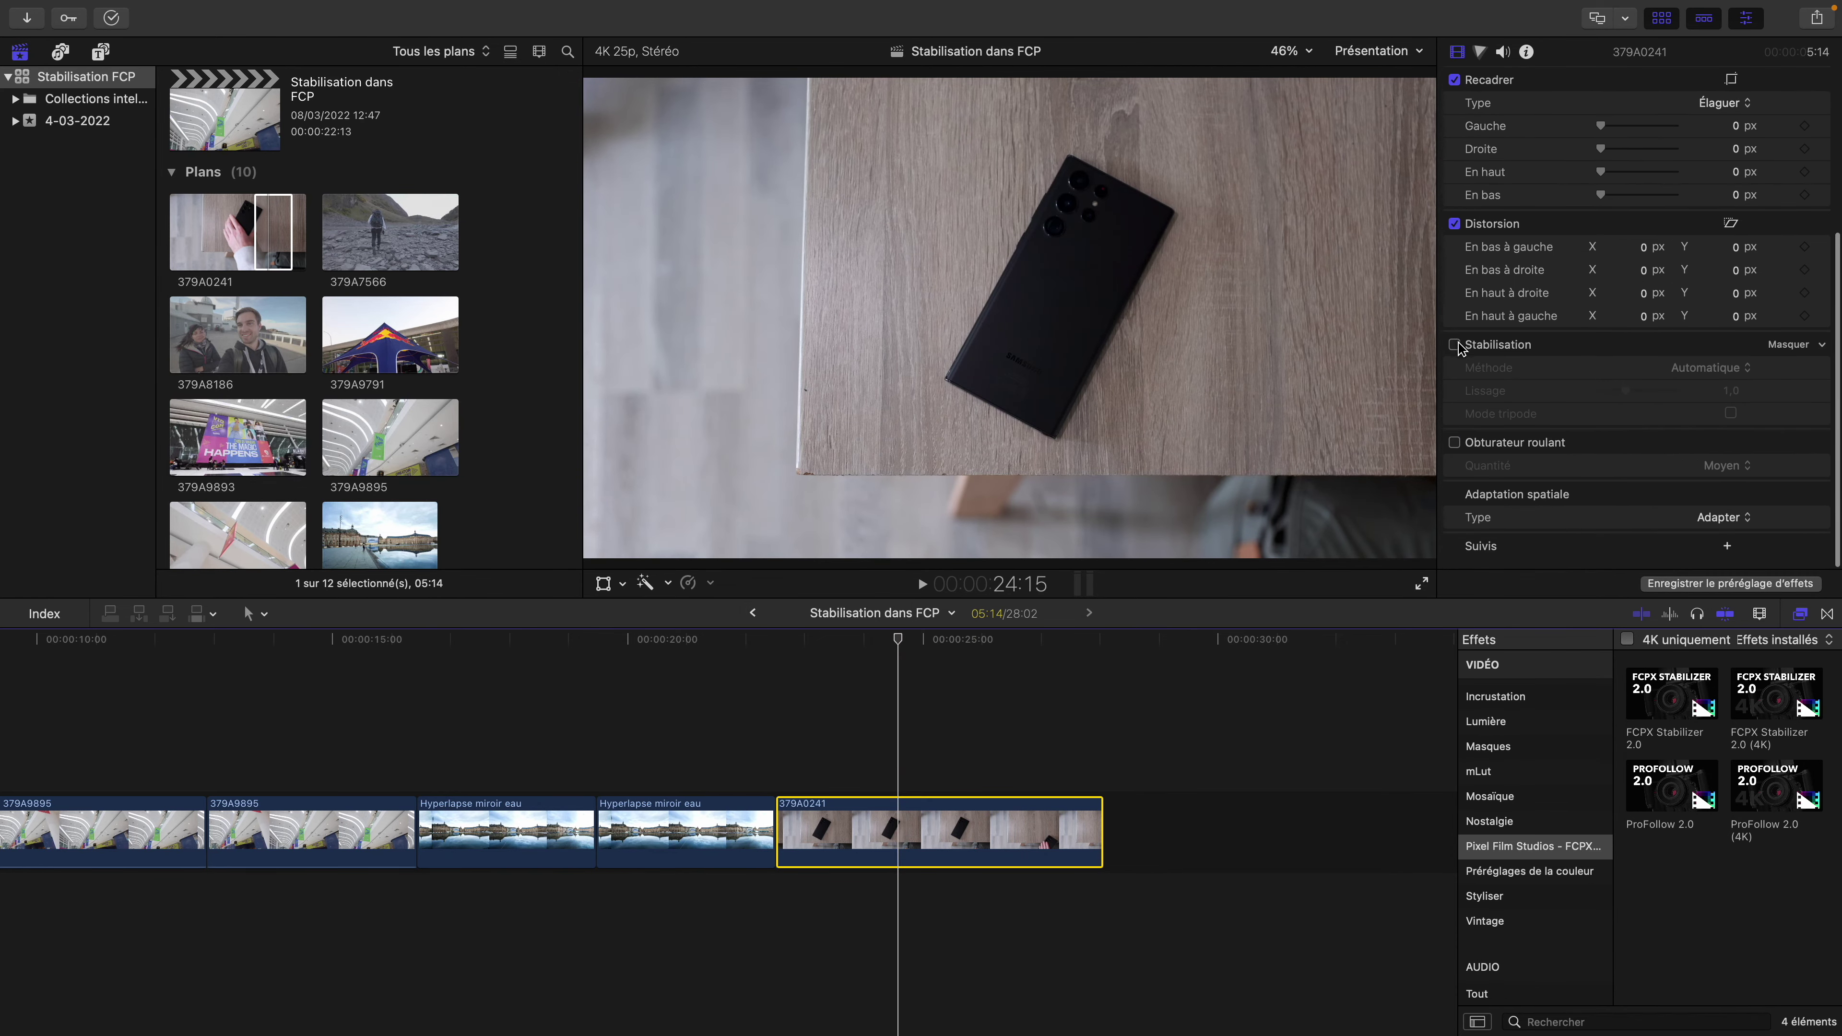
click(1455, 346)
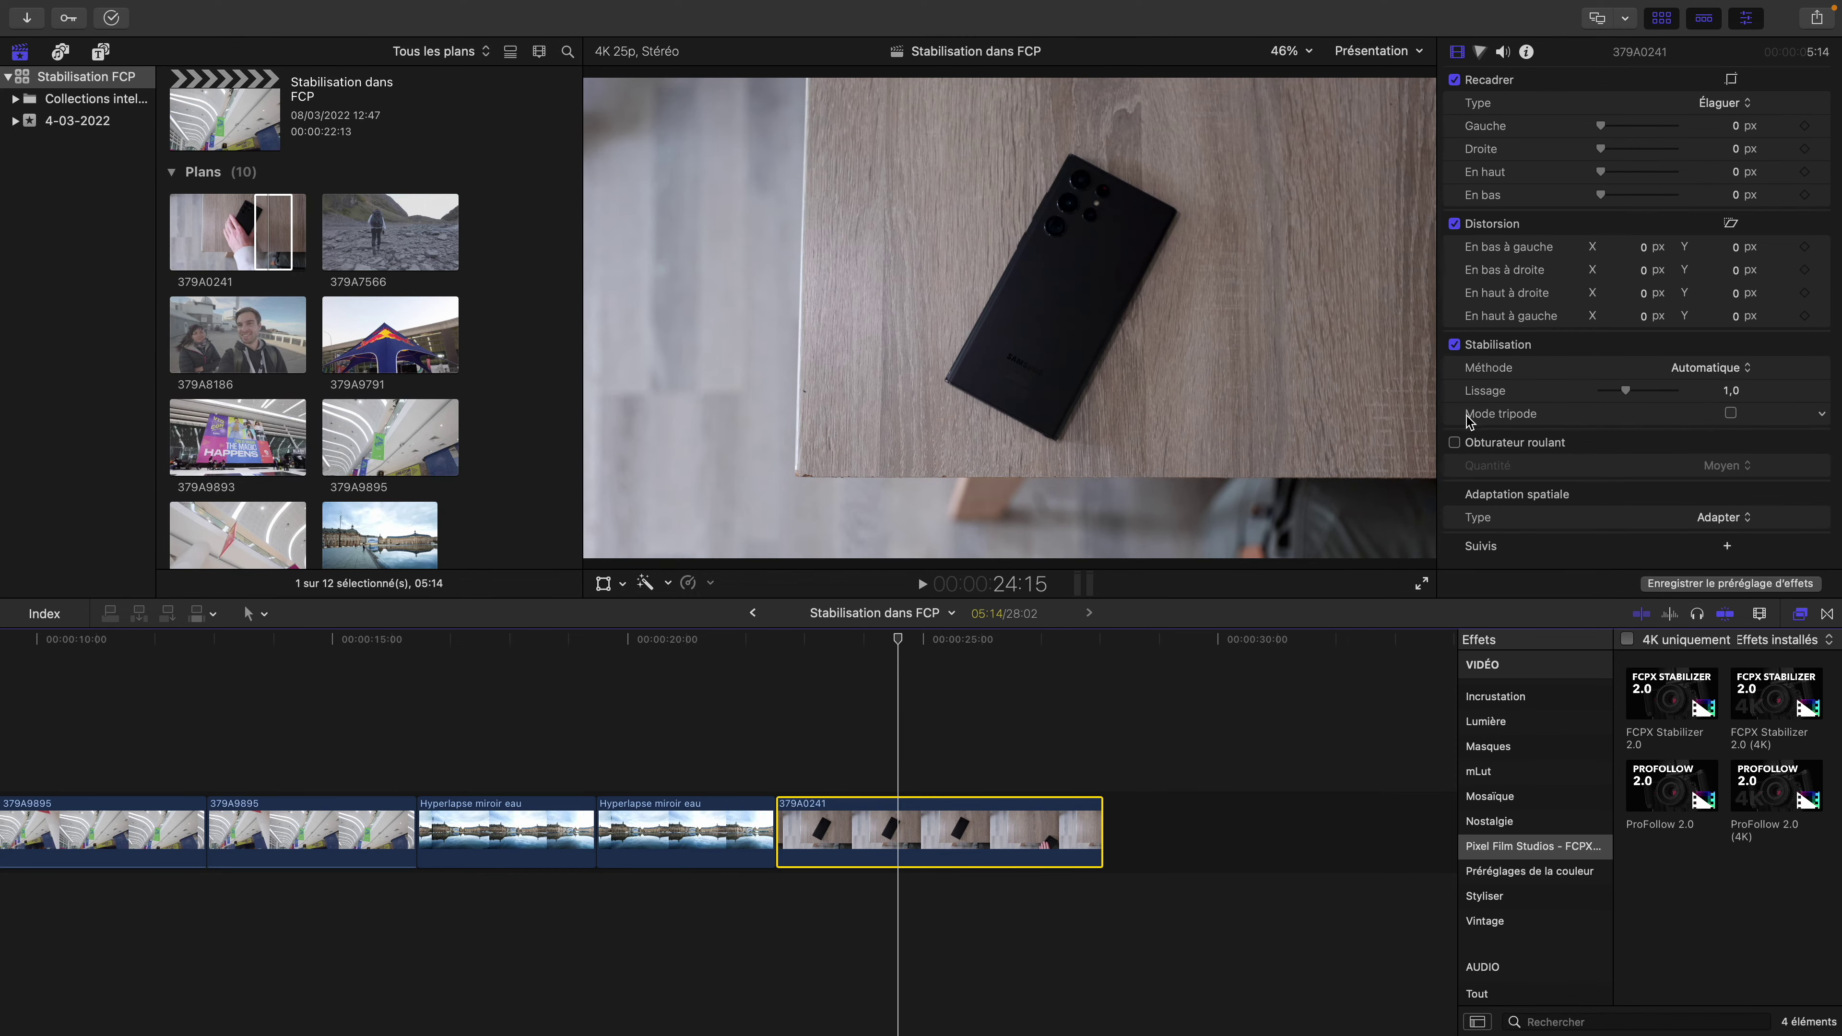
click(1730, 414)
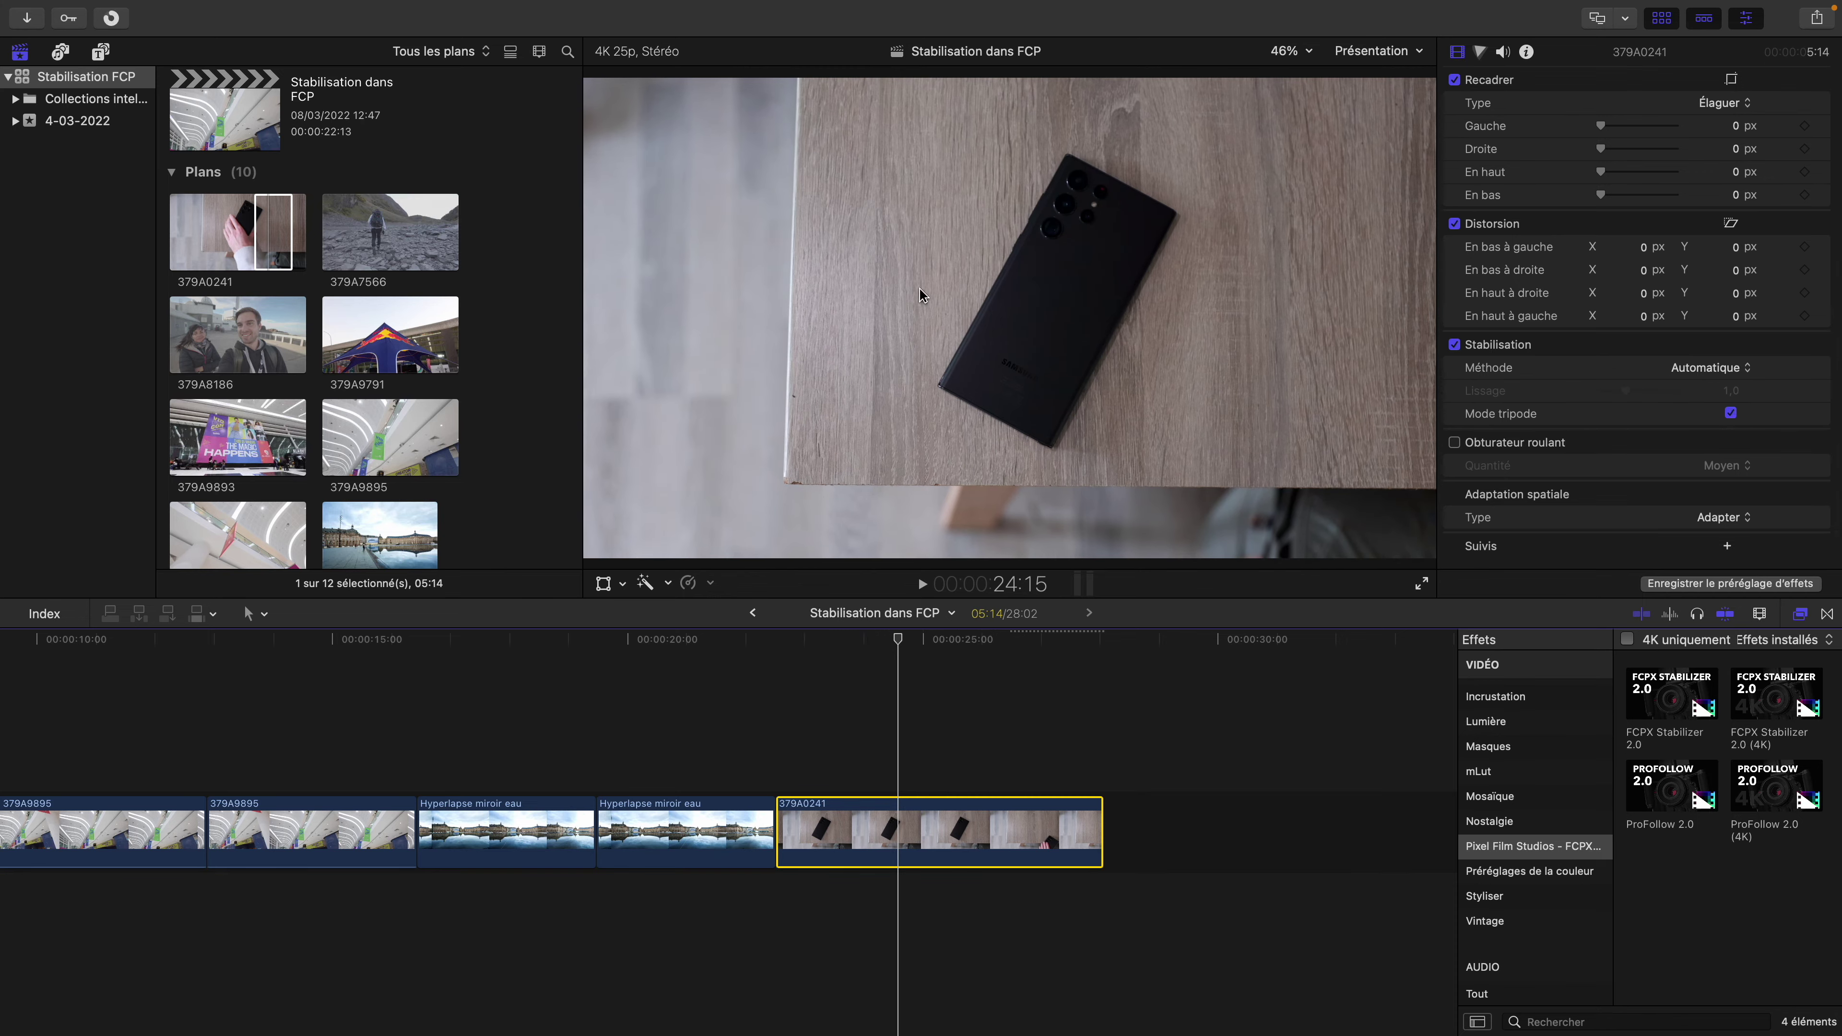
Play clip 379A0241 with Mode tripode enabled to check how steady the phone shot is
key(space)
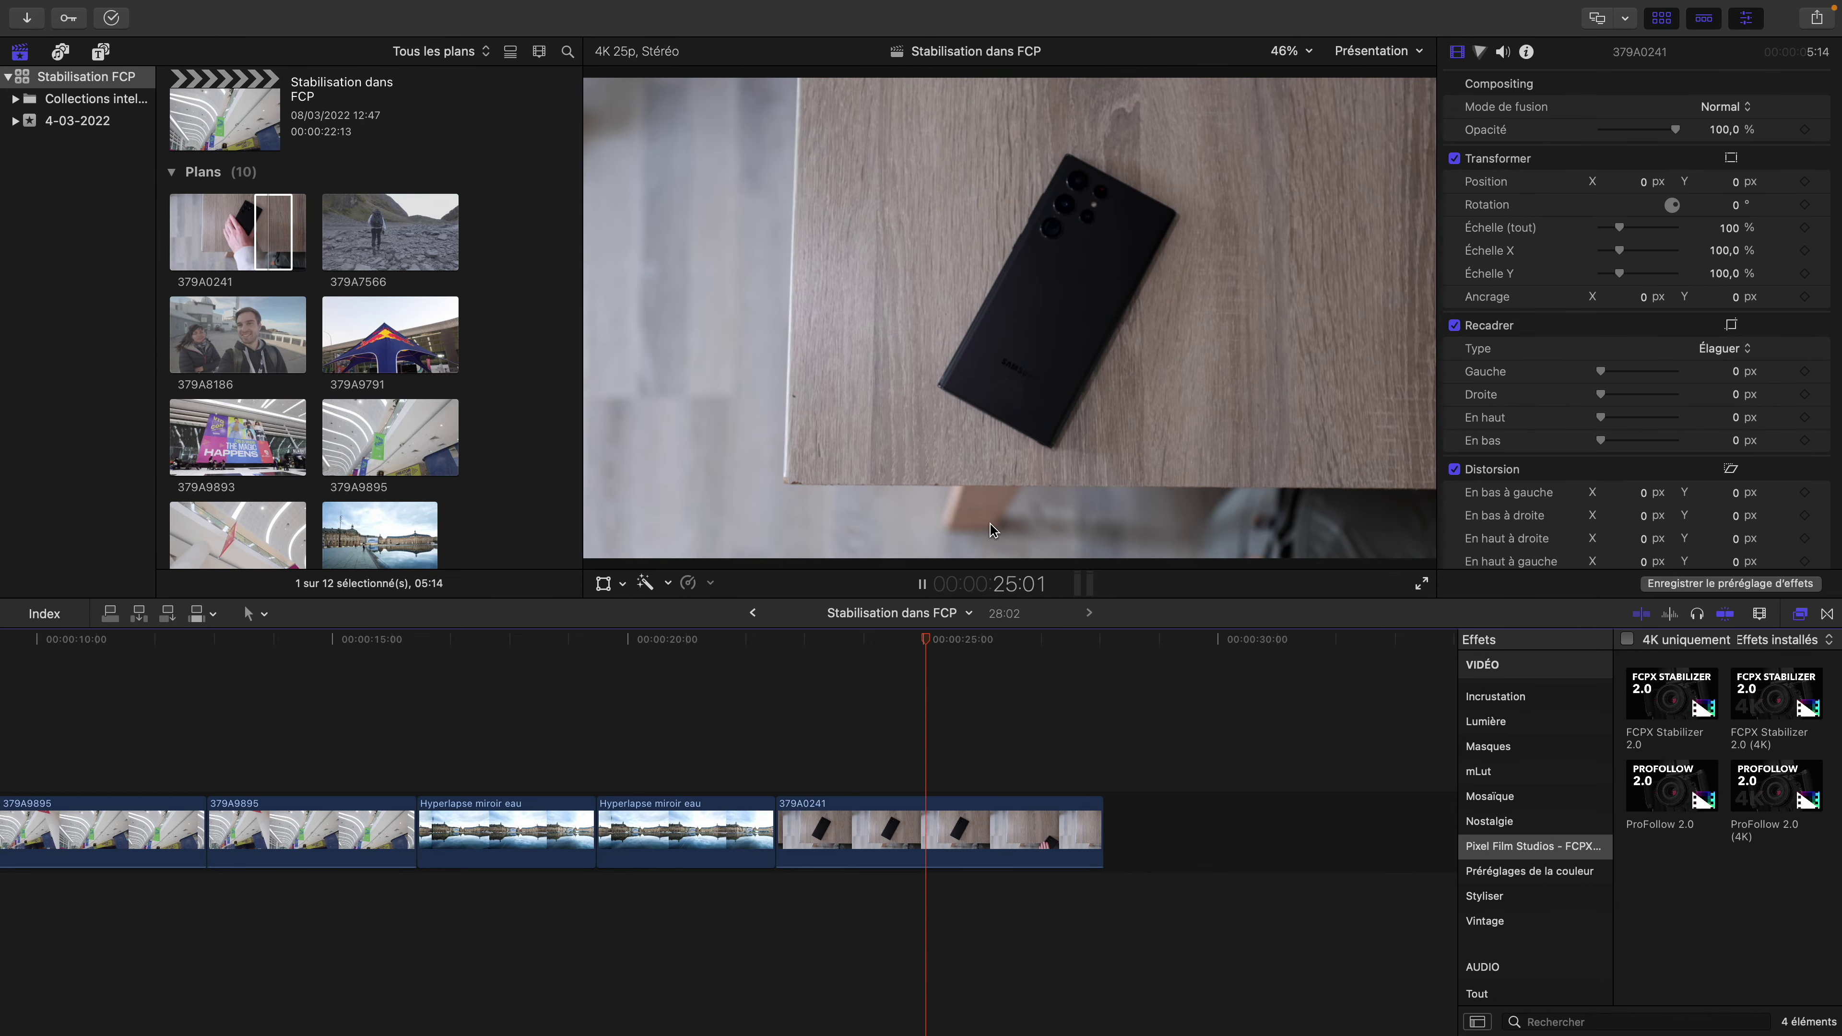
key(space)
click(974, 750)
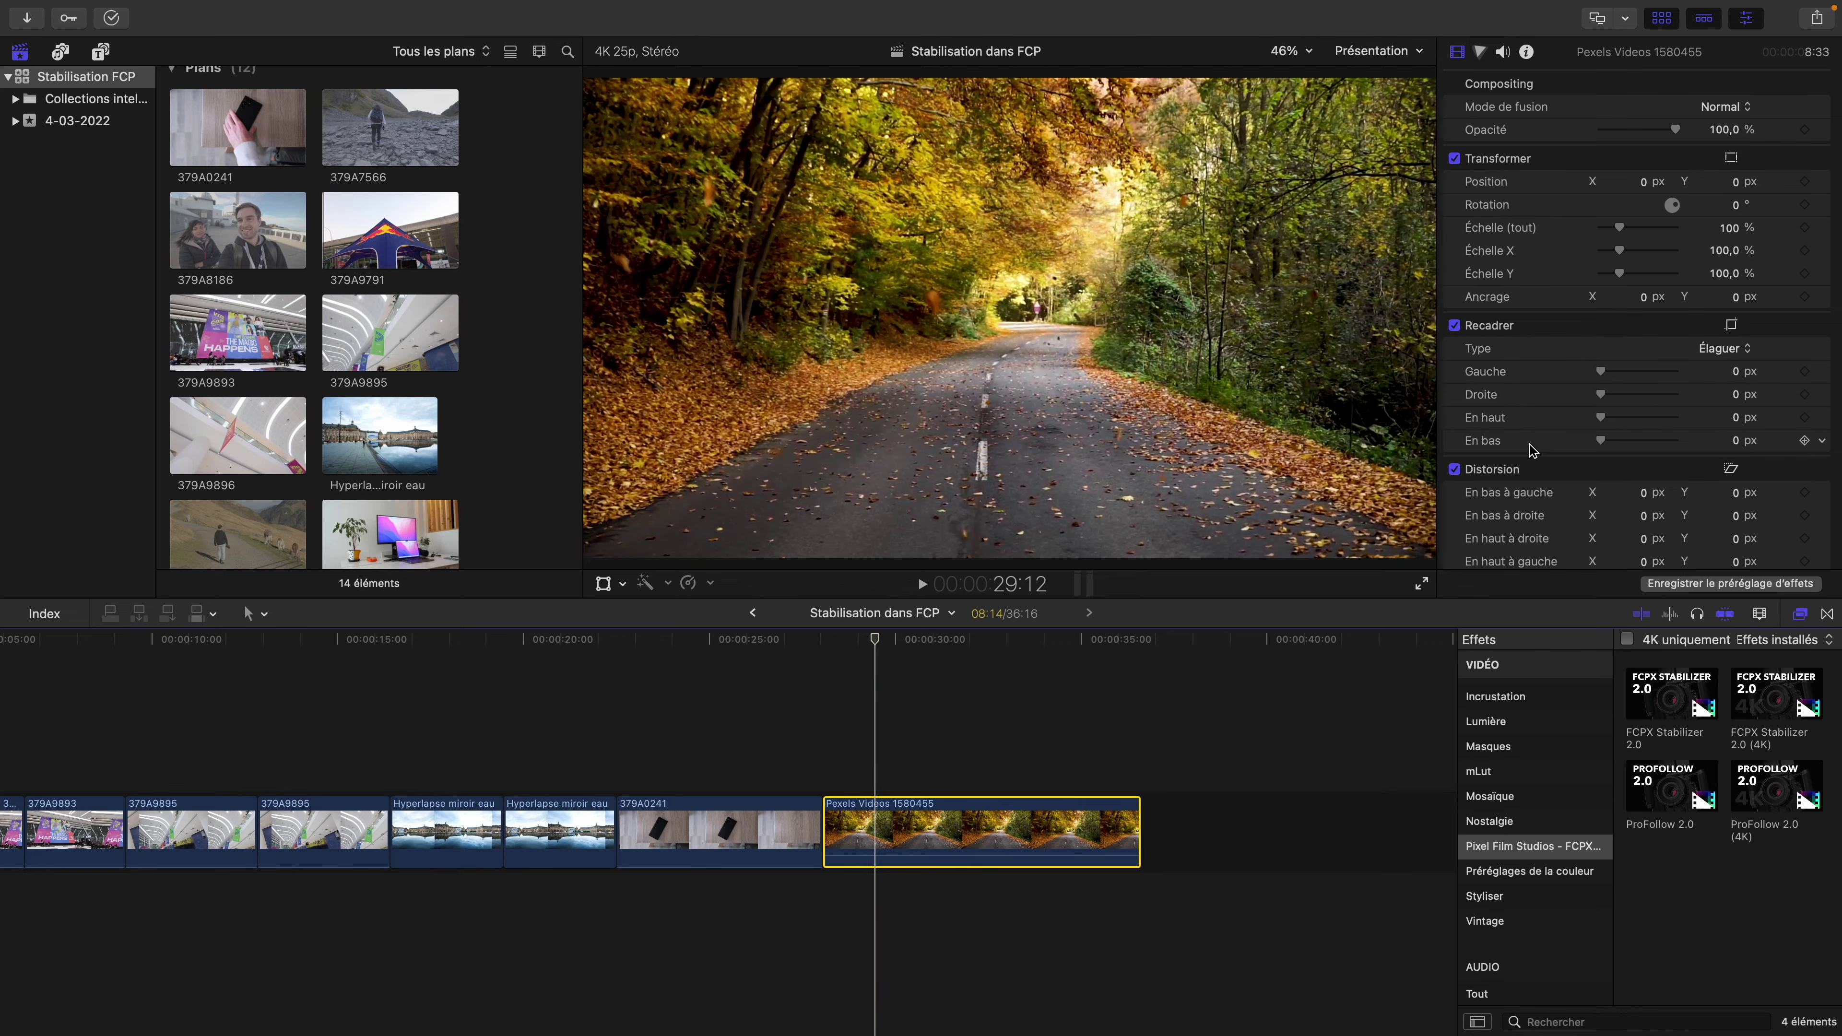
Enable Mode tripode in the Automatique stabilisation of clip Pexels Videos 1580455 and play the clip from near its start
scroll(1532, 450, down, 5)
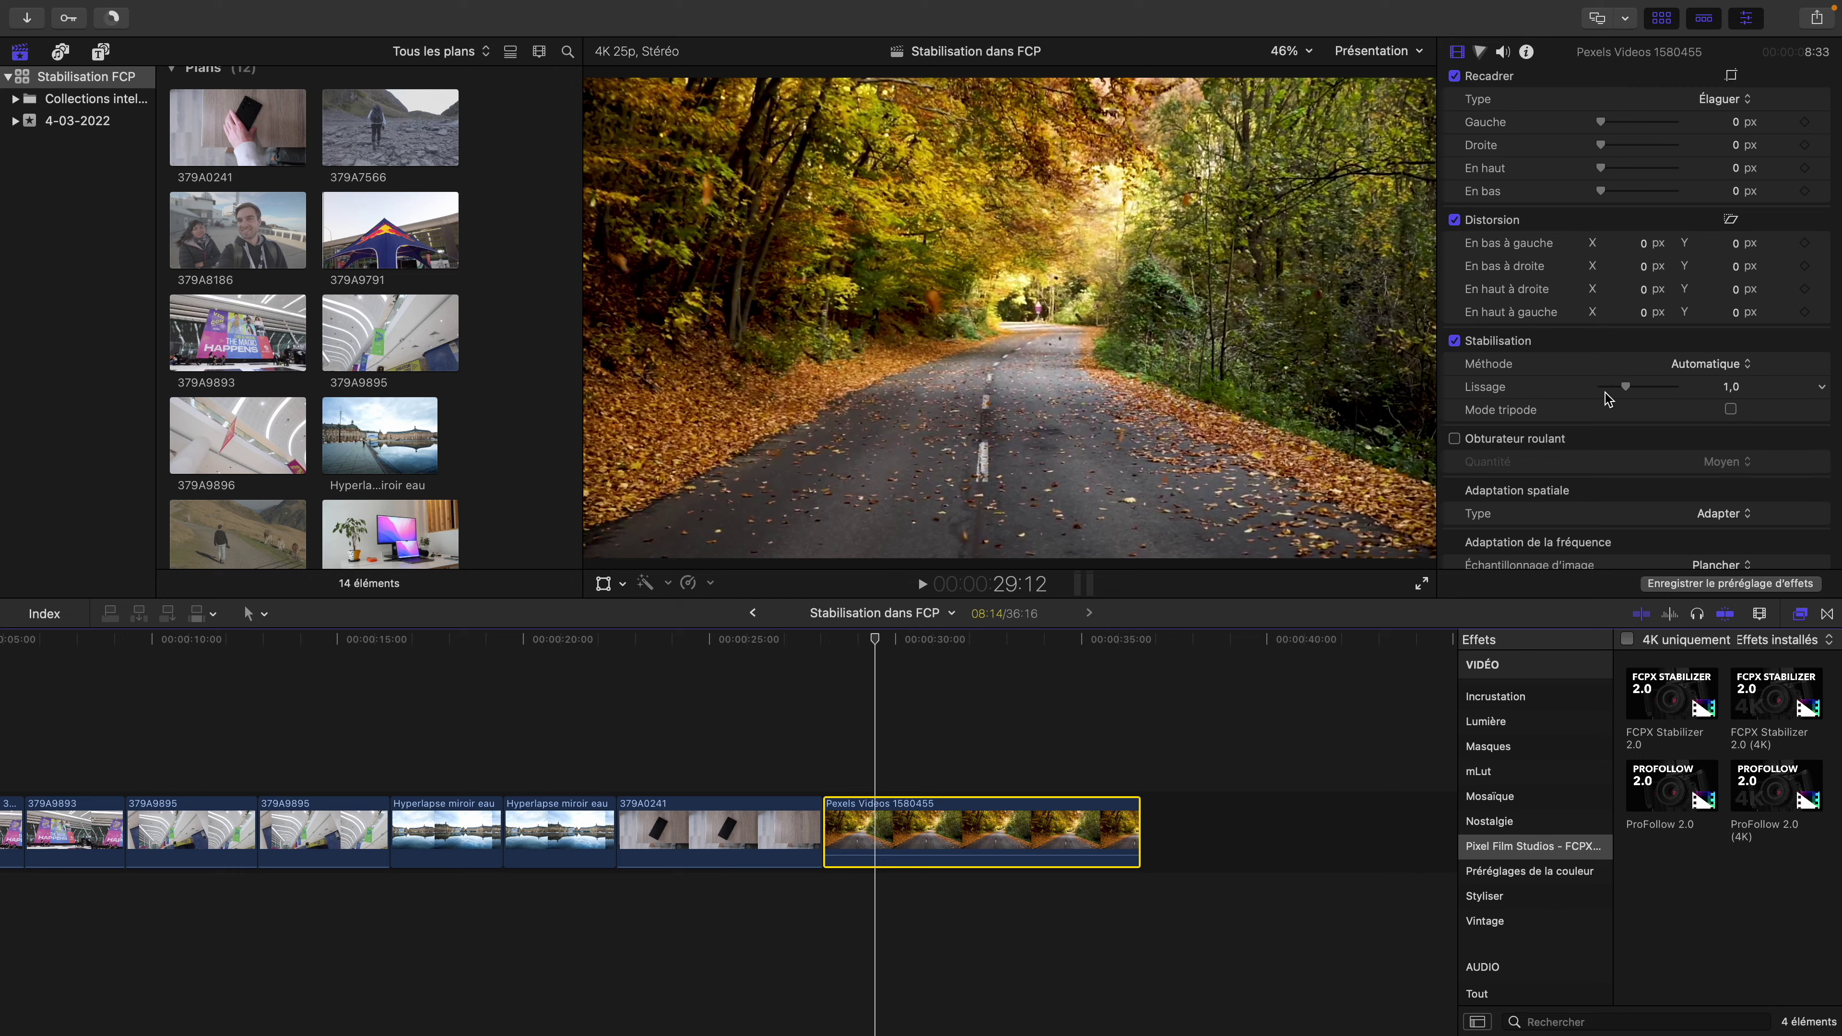
click(1730, 410)
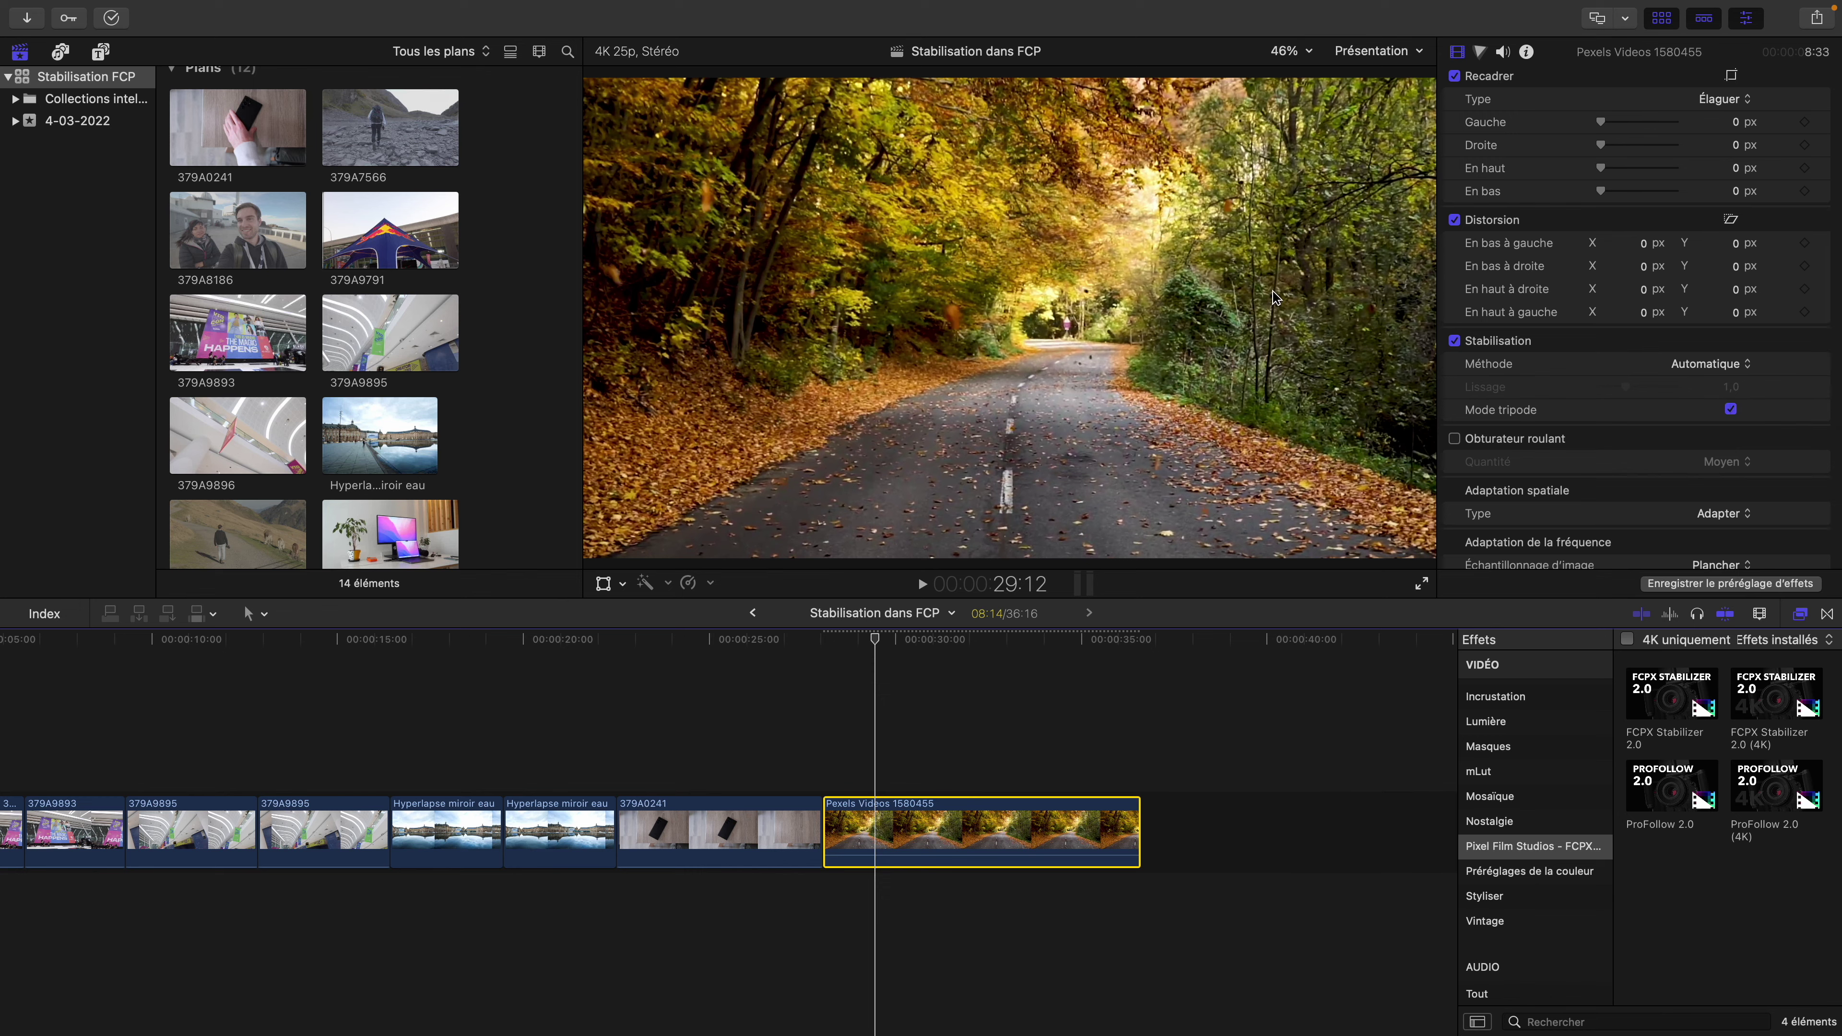
click(828, 689)
key(space)
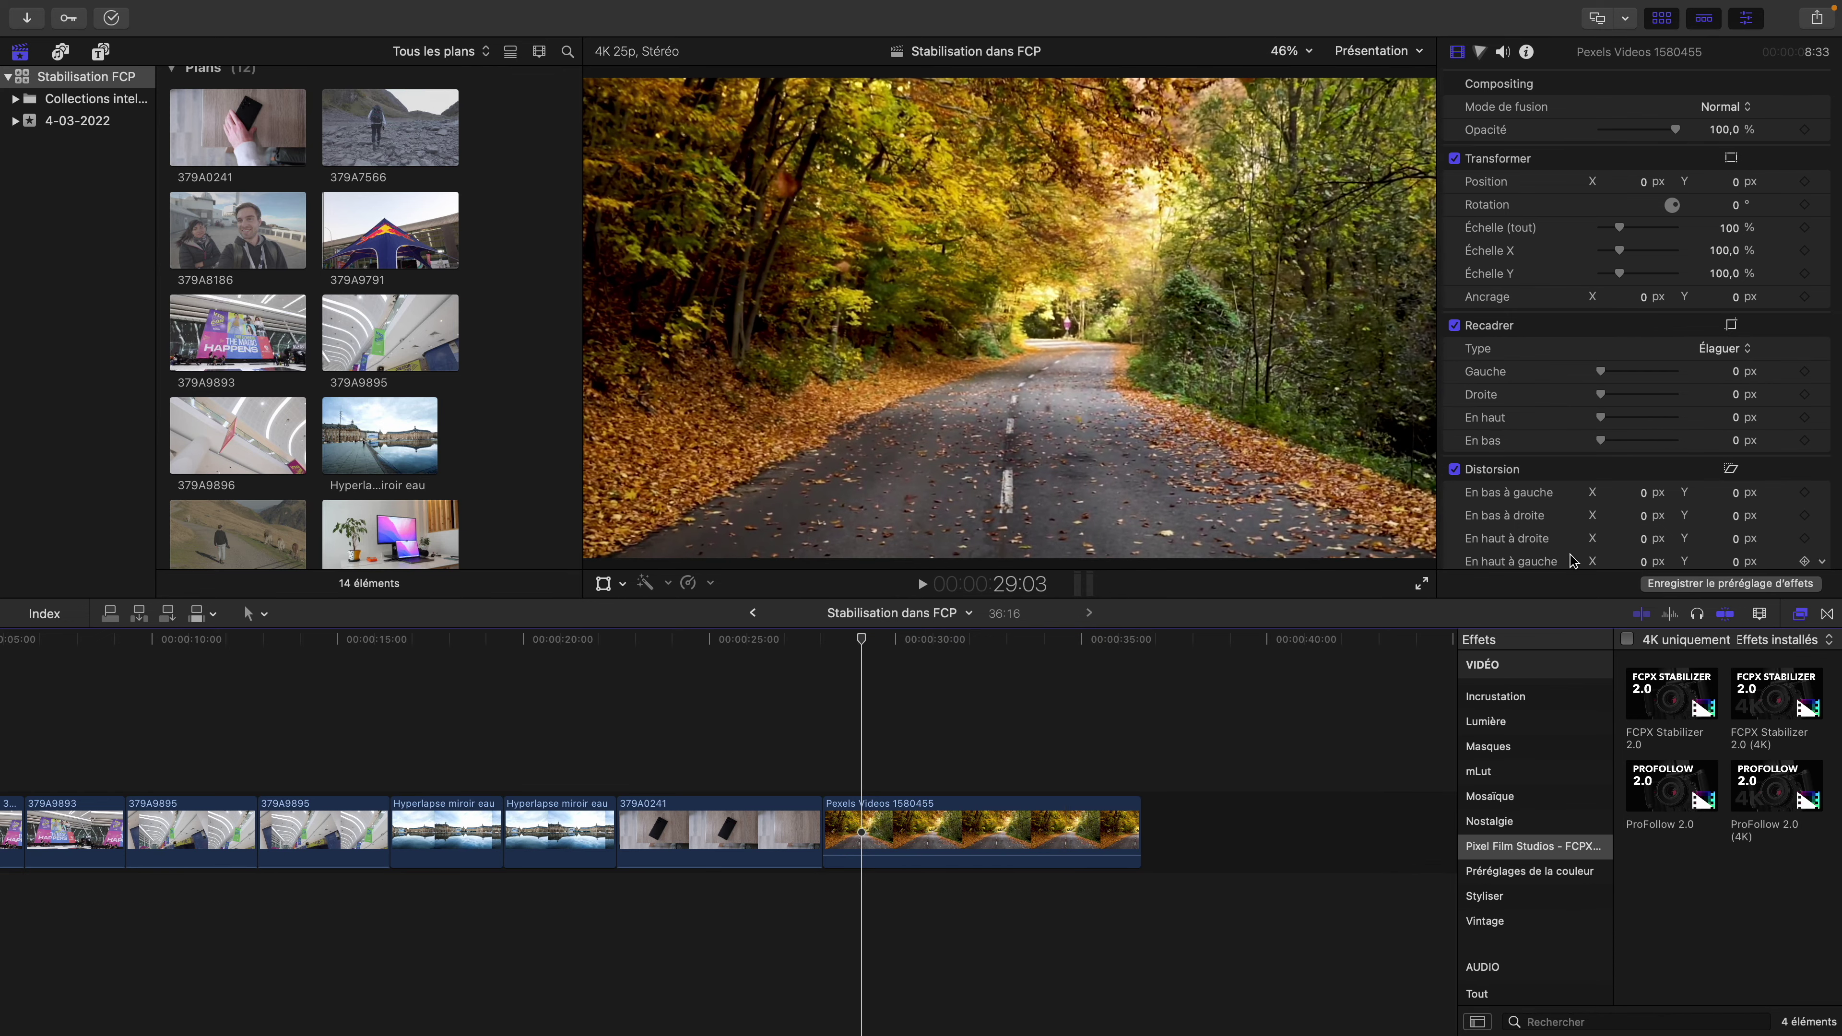
Toggle Stabilisation on clip Pexels Videos 1580455 to compare its framing, and leave it turned off
scroll(1446, 456, down, 5)
click(1453, 444)
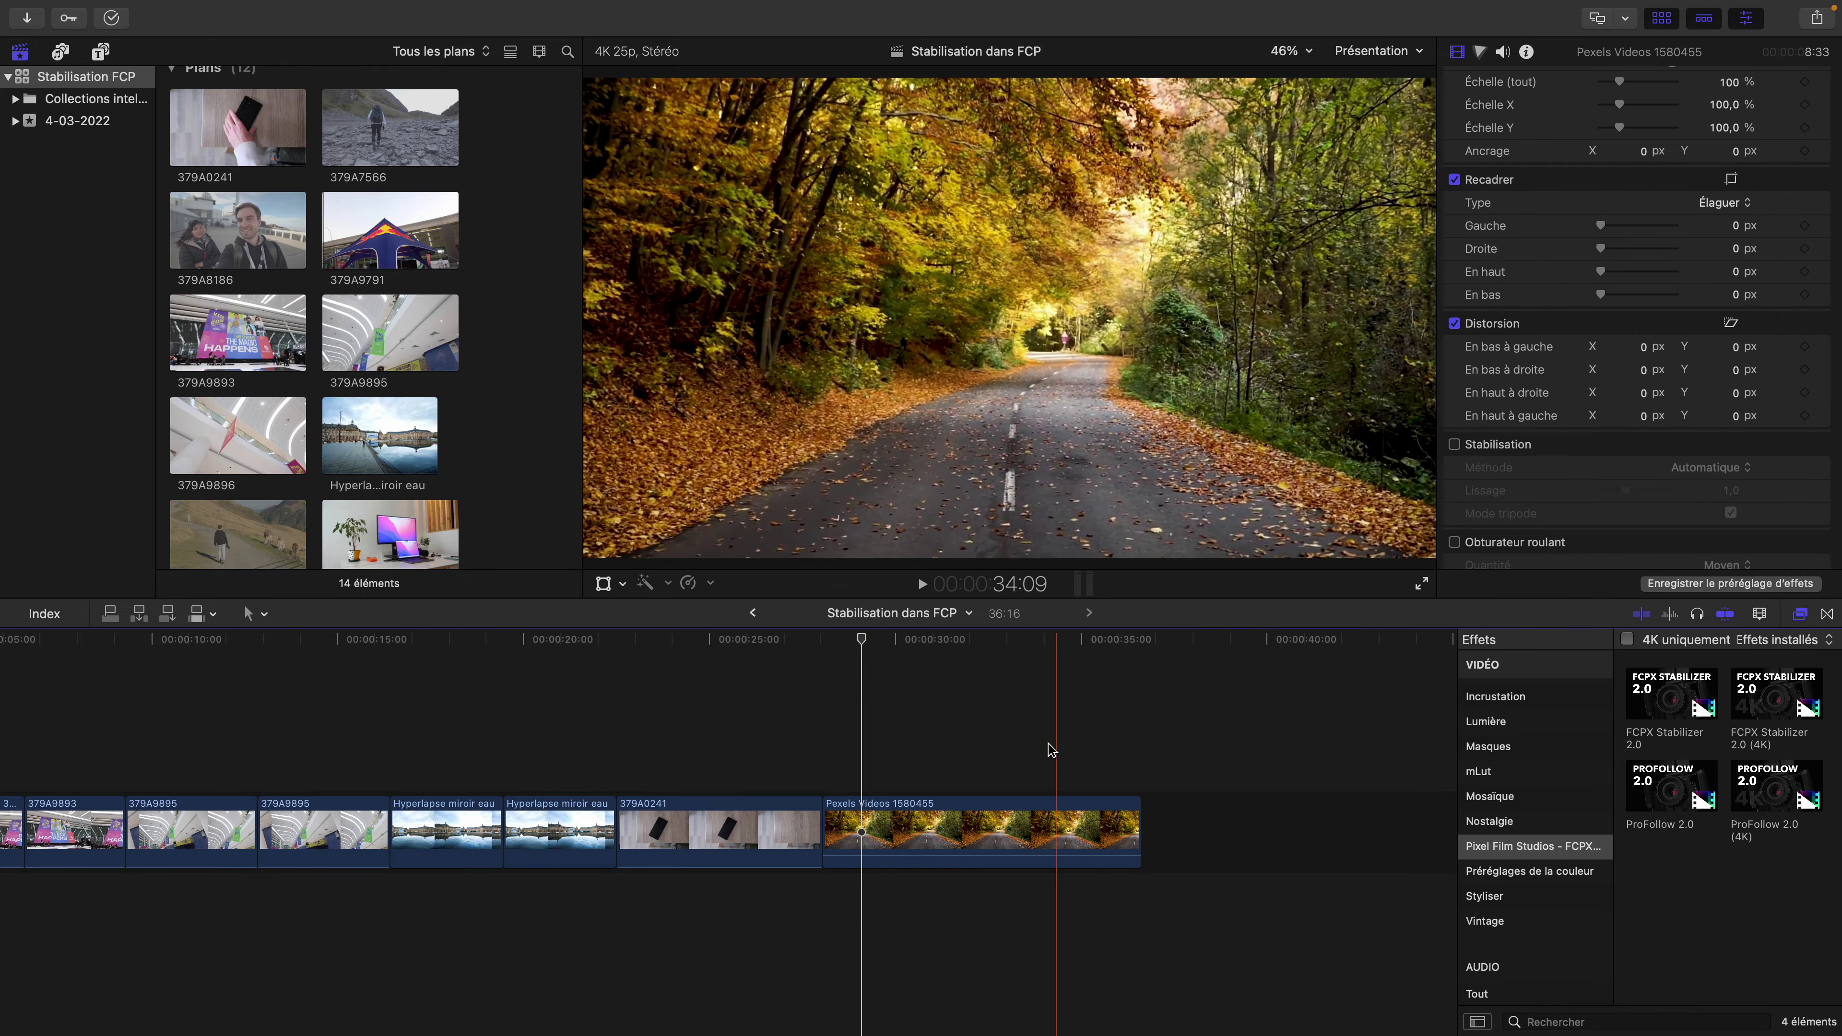
click(957, 827)
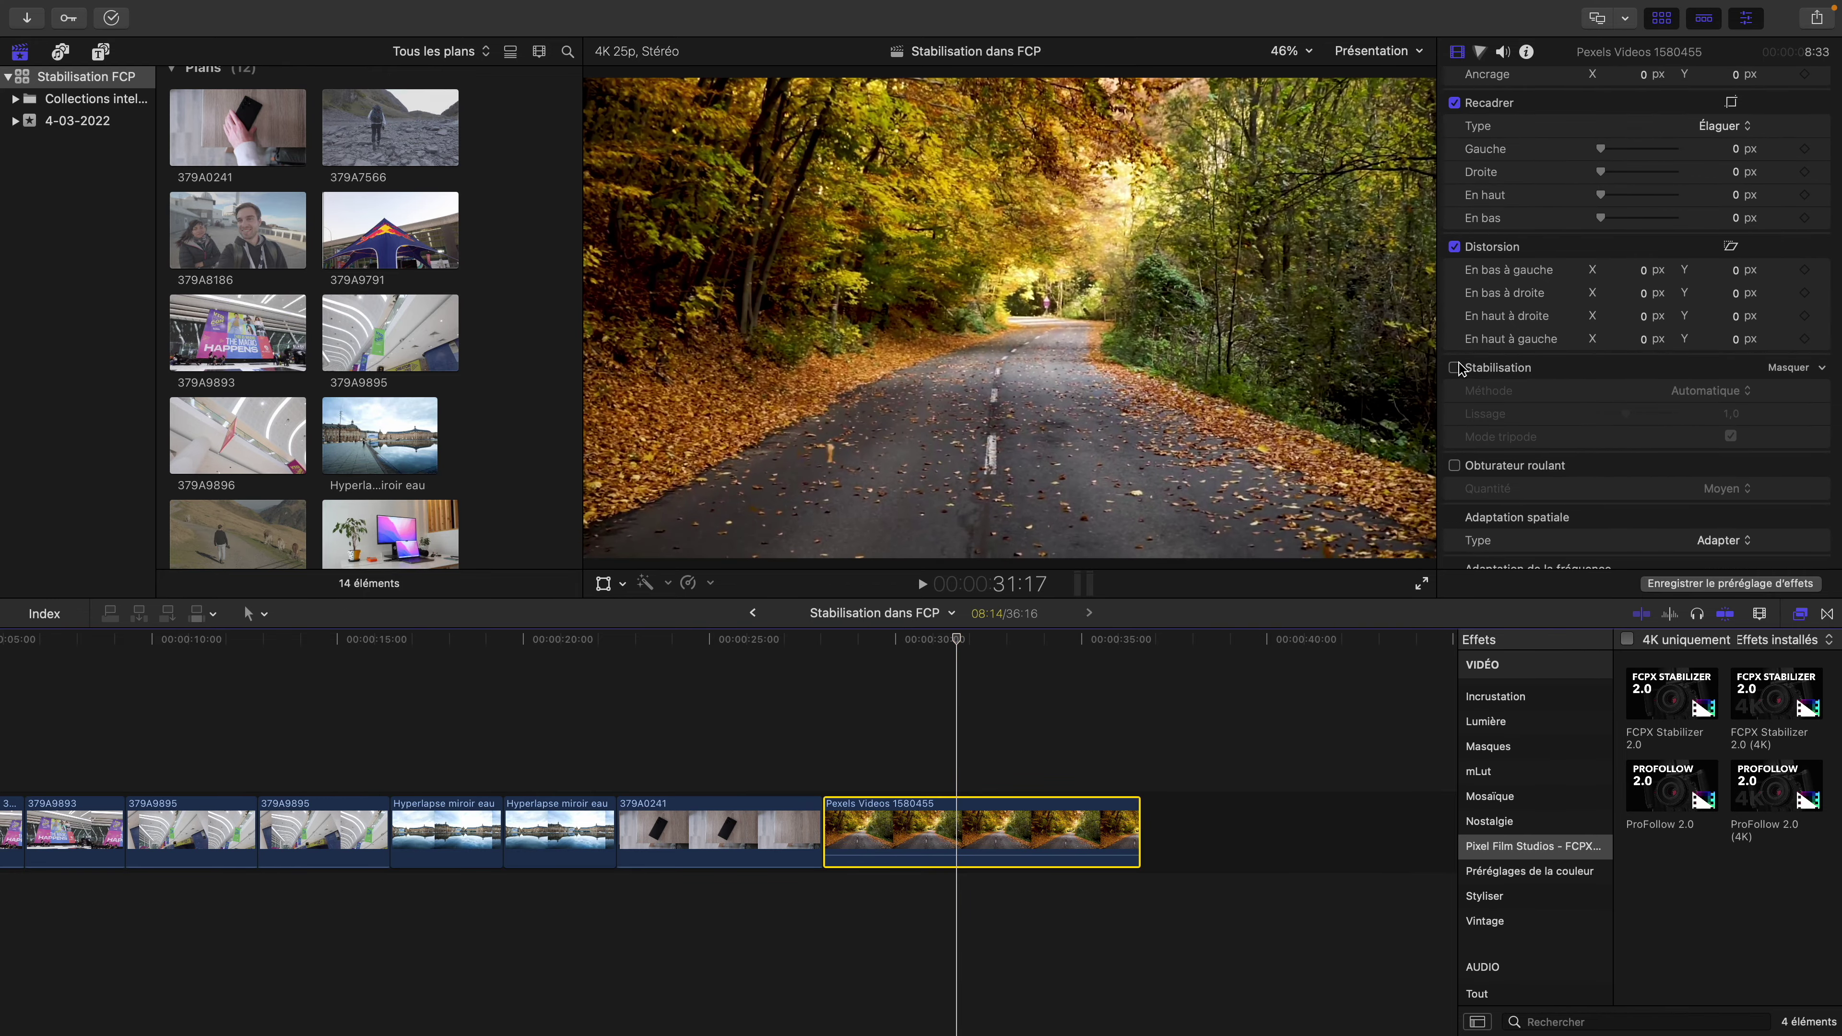
click(1455, 368)
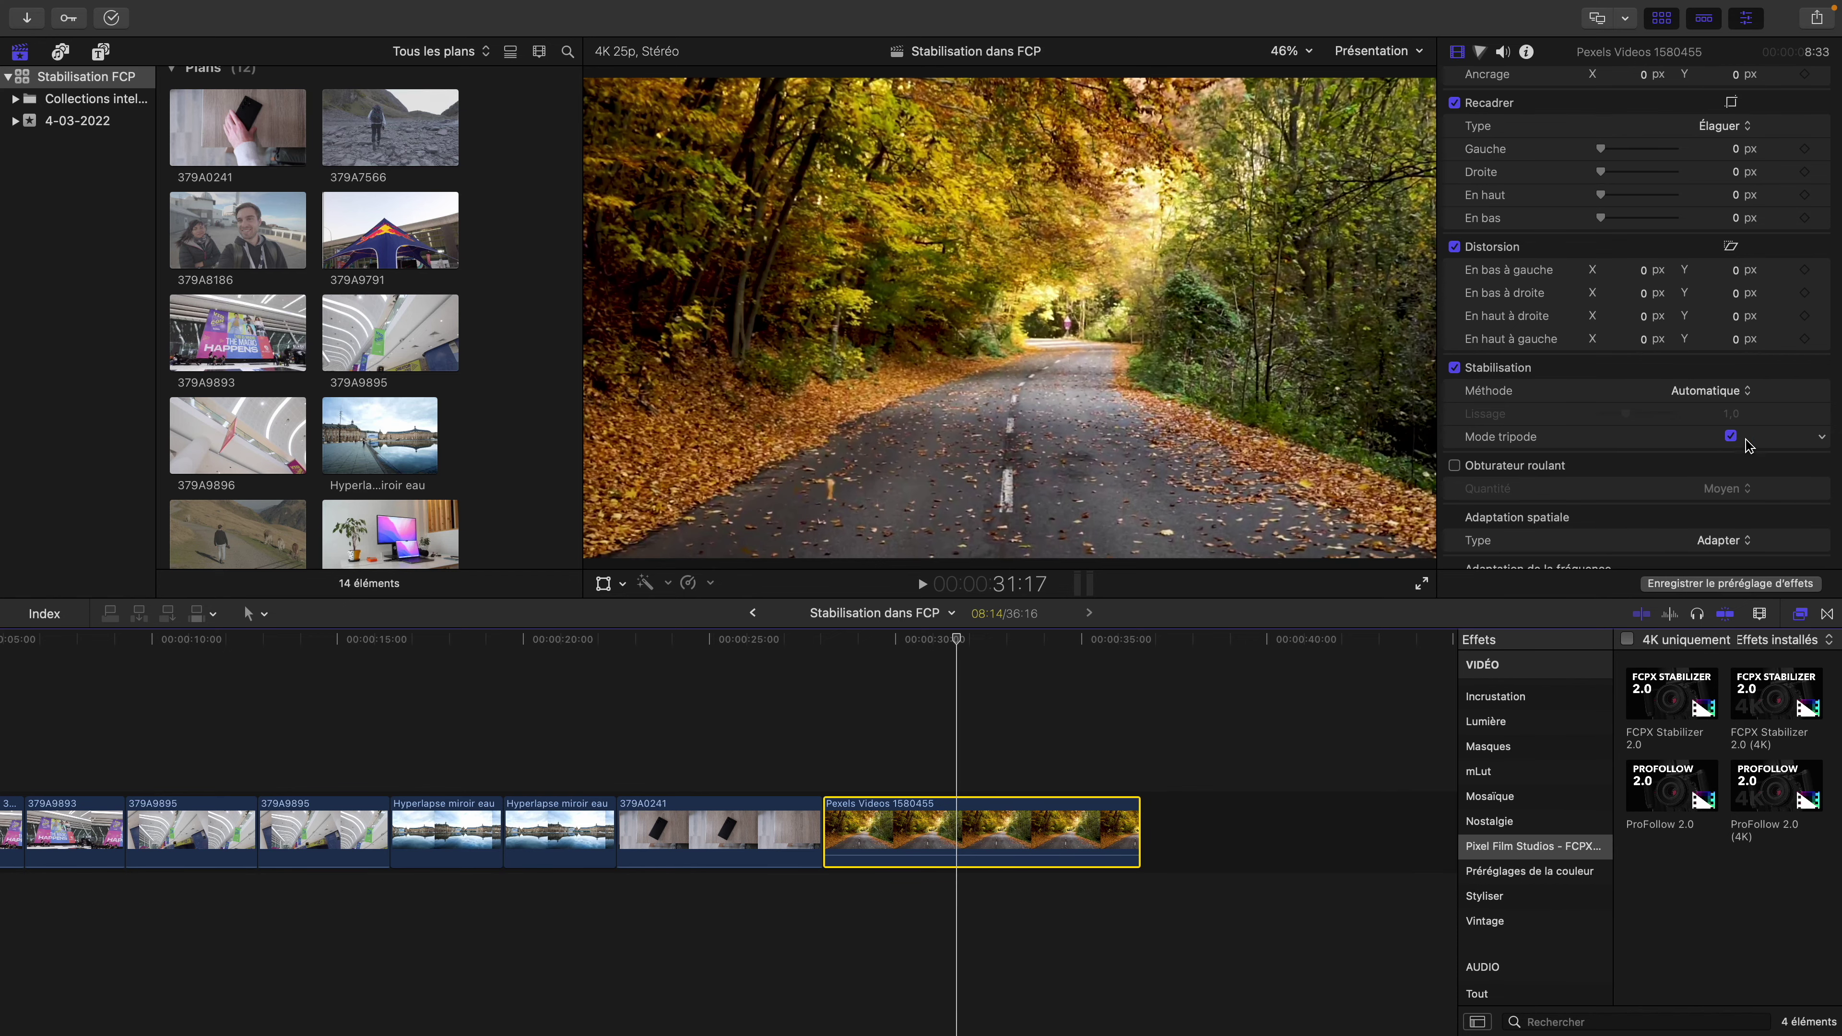
Select the second 379A9895 clip and review its Stabilisation method and smoothing settings
scroll(978, 723, left, 5)
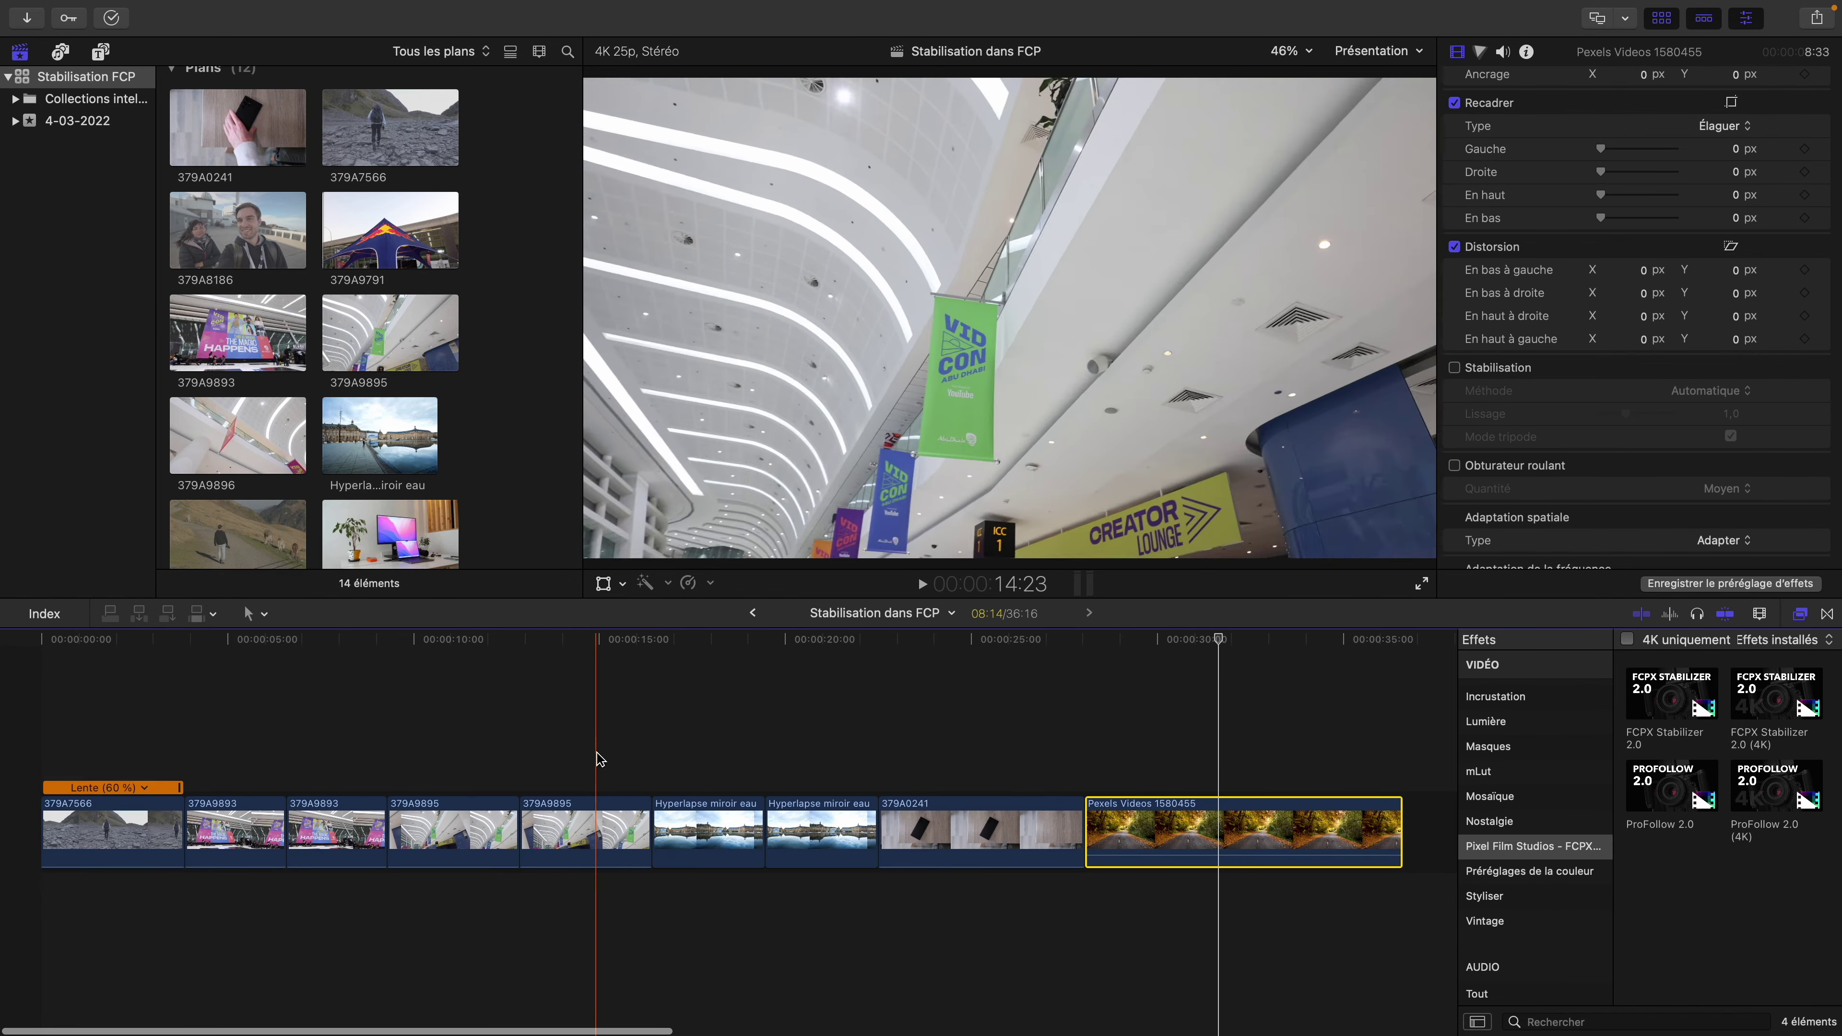
click(597, 827)
click(596, 827)
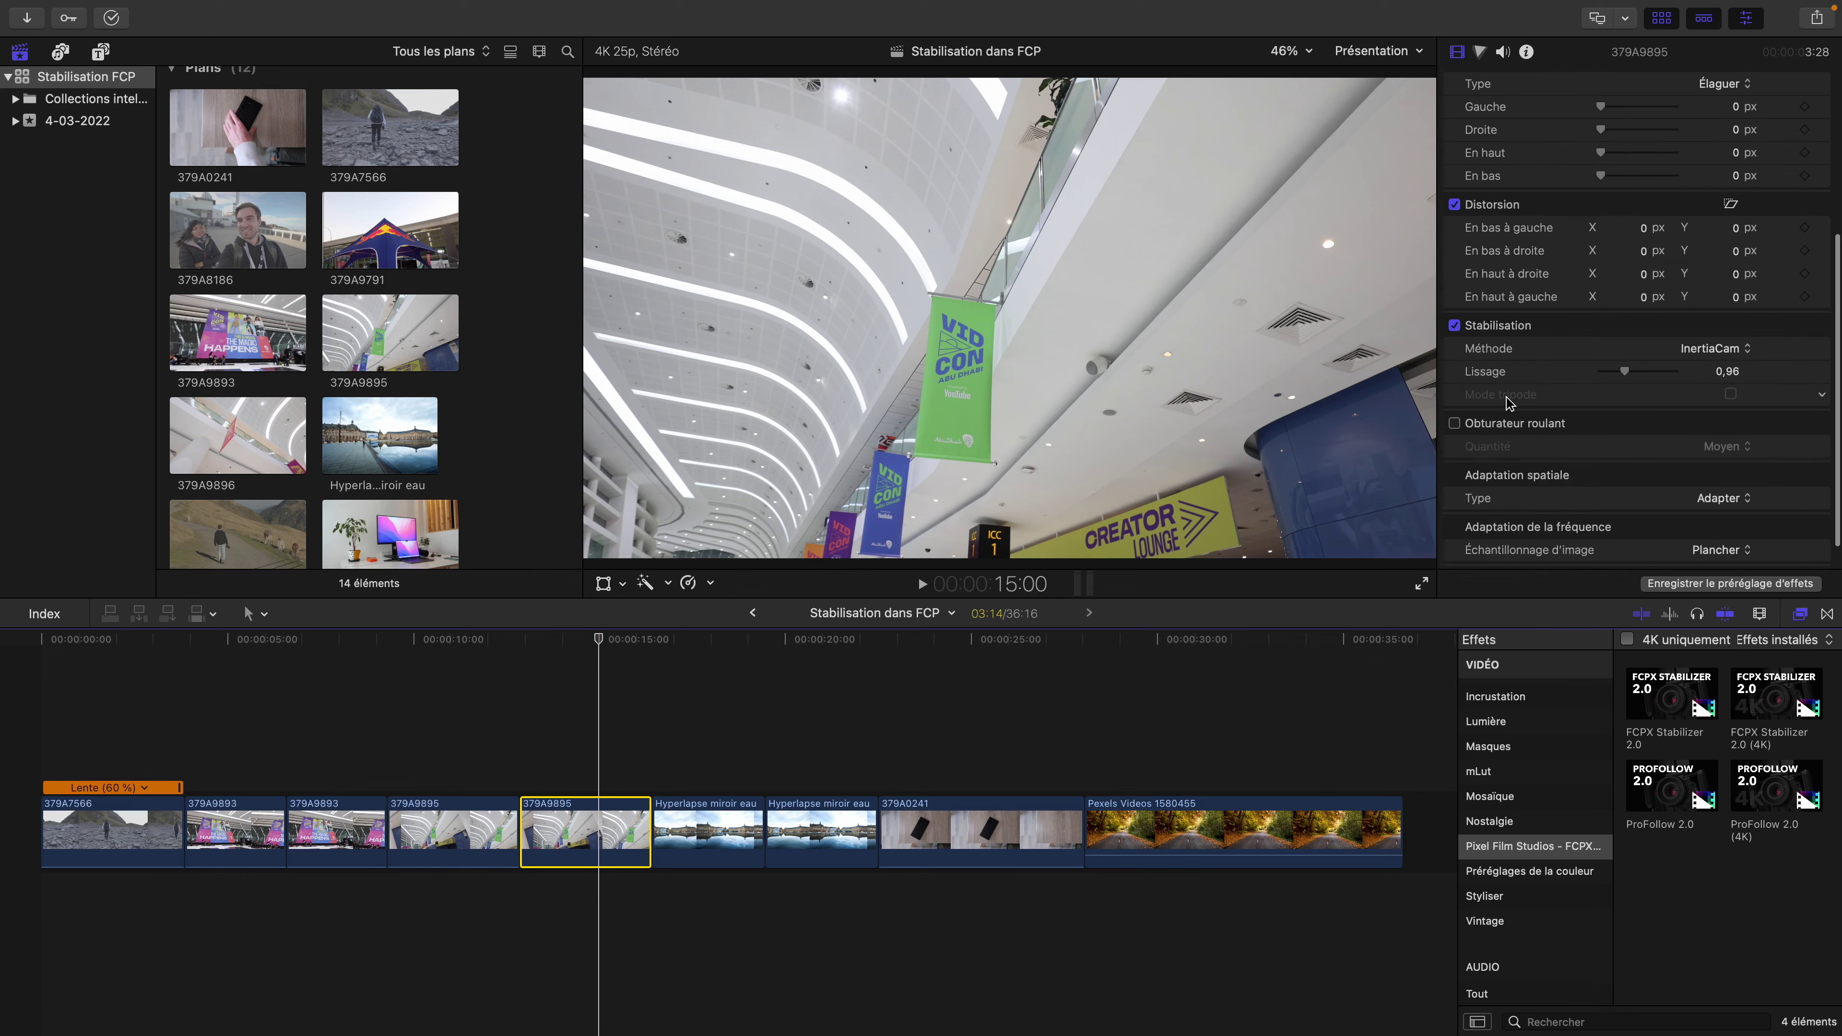
Skim through the unstabilized clip Pexels Videos 1580455 and review its Stabilisation and Obturateur roulant settings
click(1096, 760)
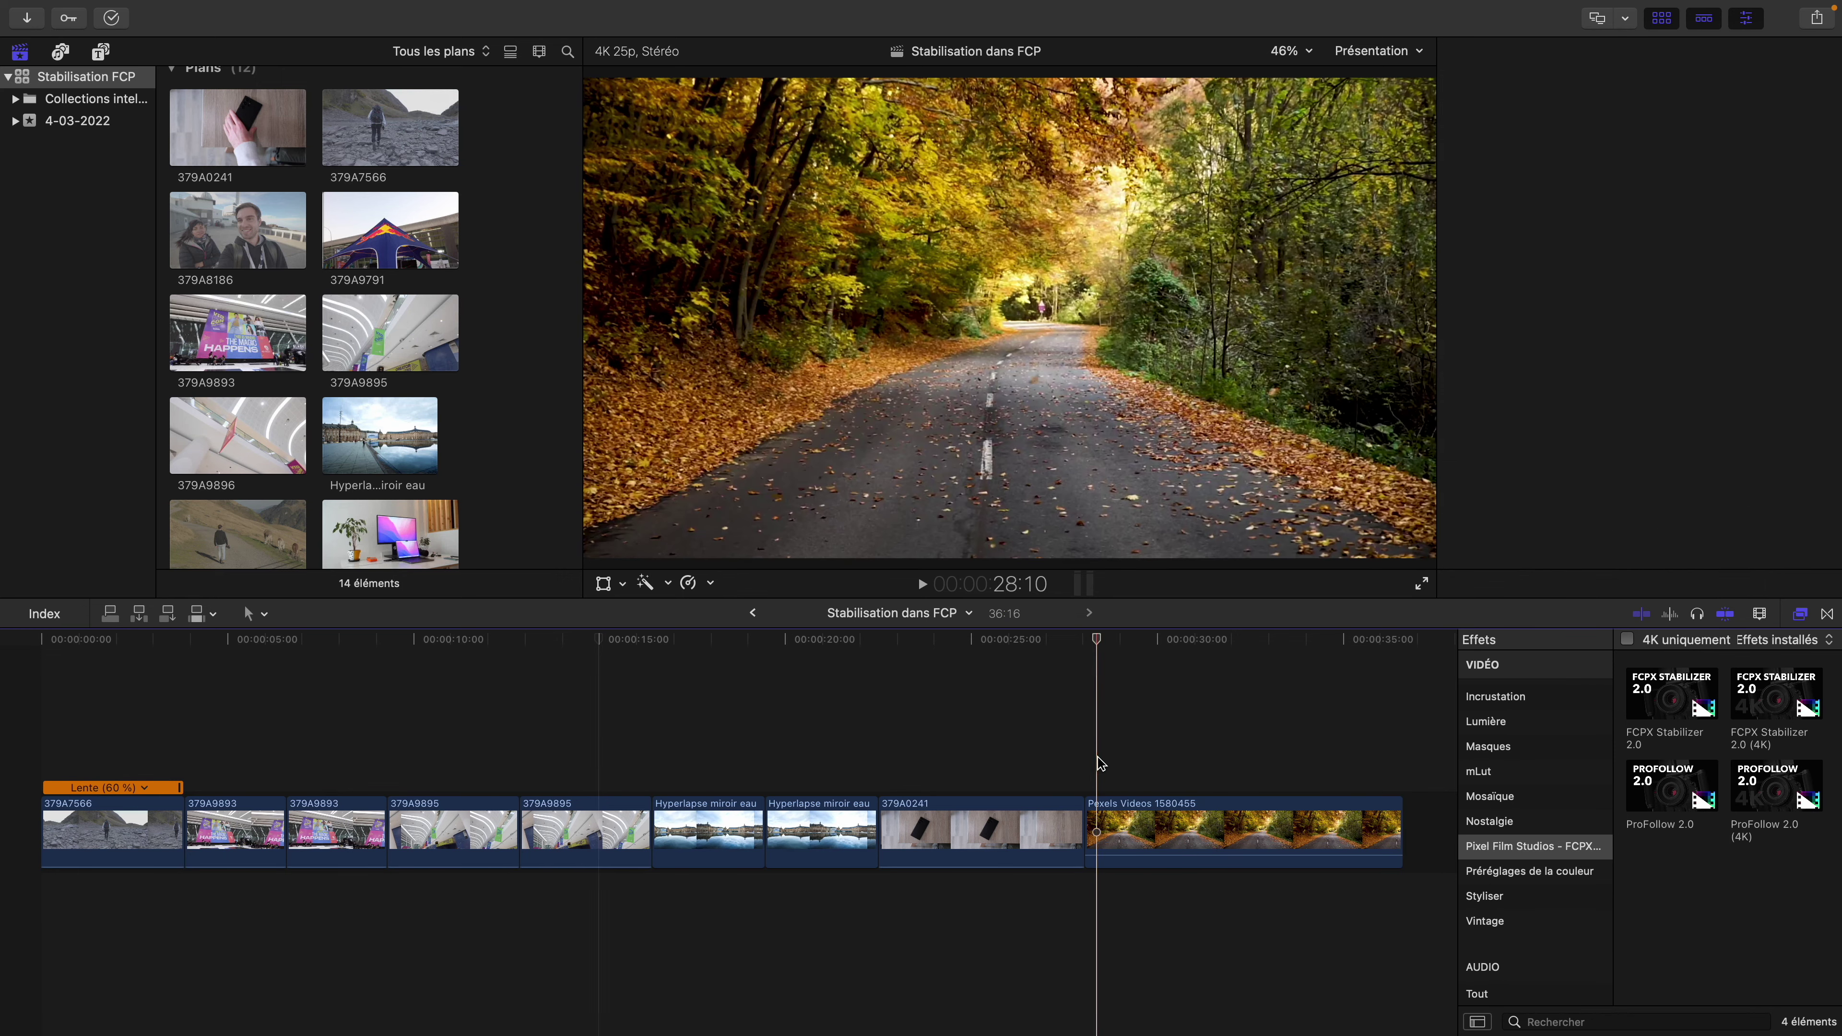
scroll(1153, 776, right, 3)
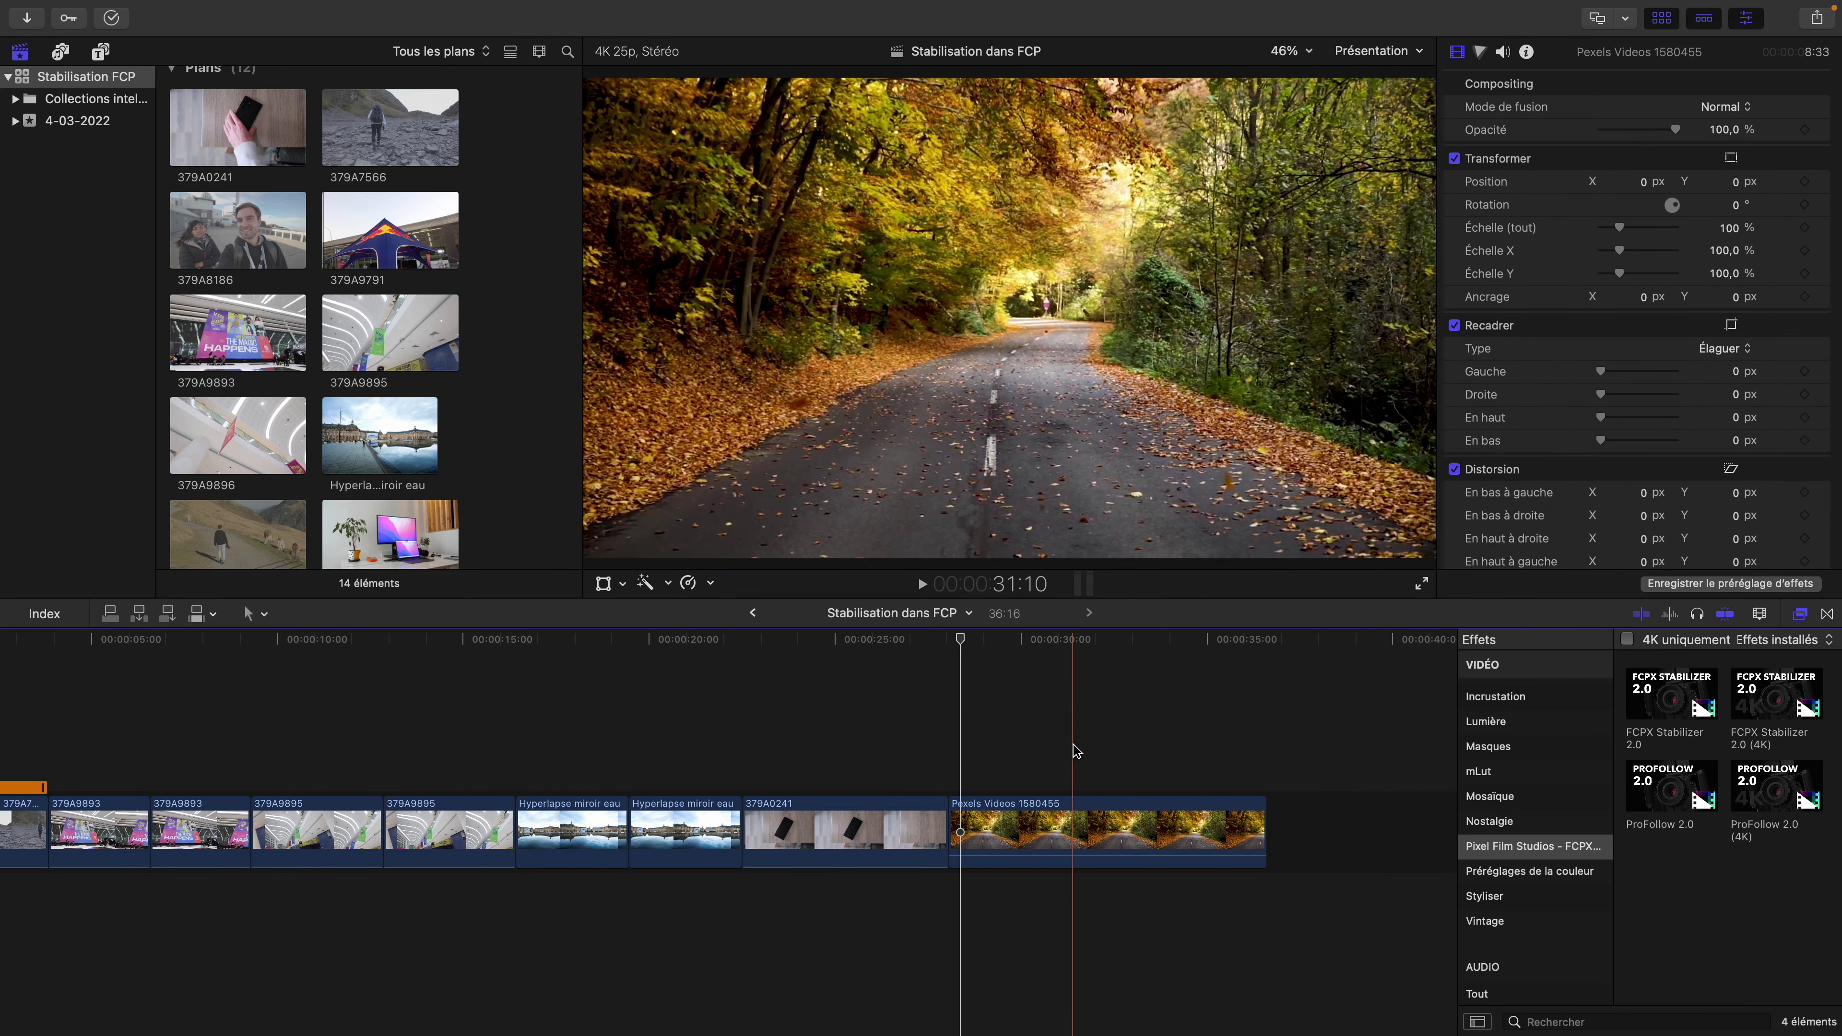
scroll(1164, 750, right, 2)
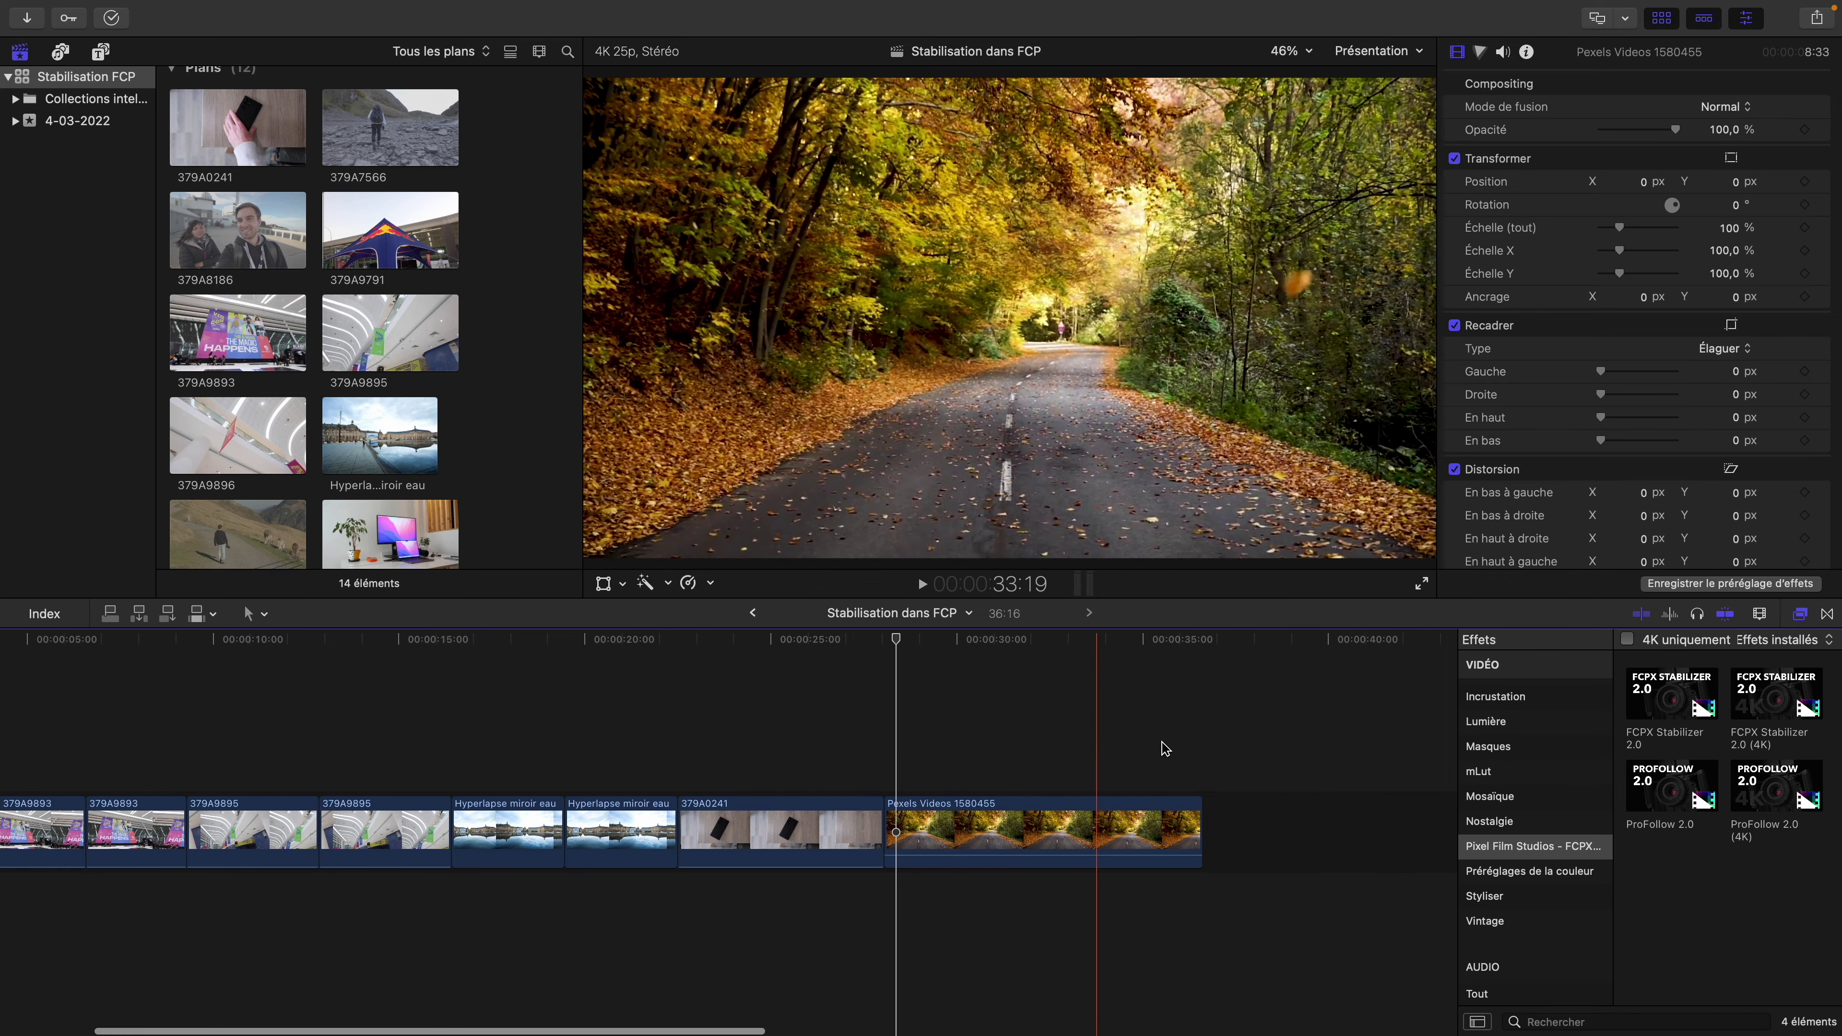
scroll(1163, 750, right, 2)
click(974, 827)
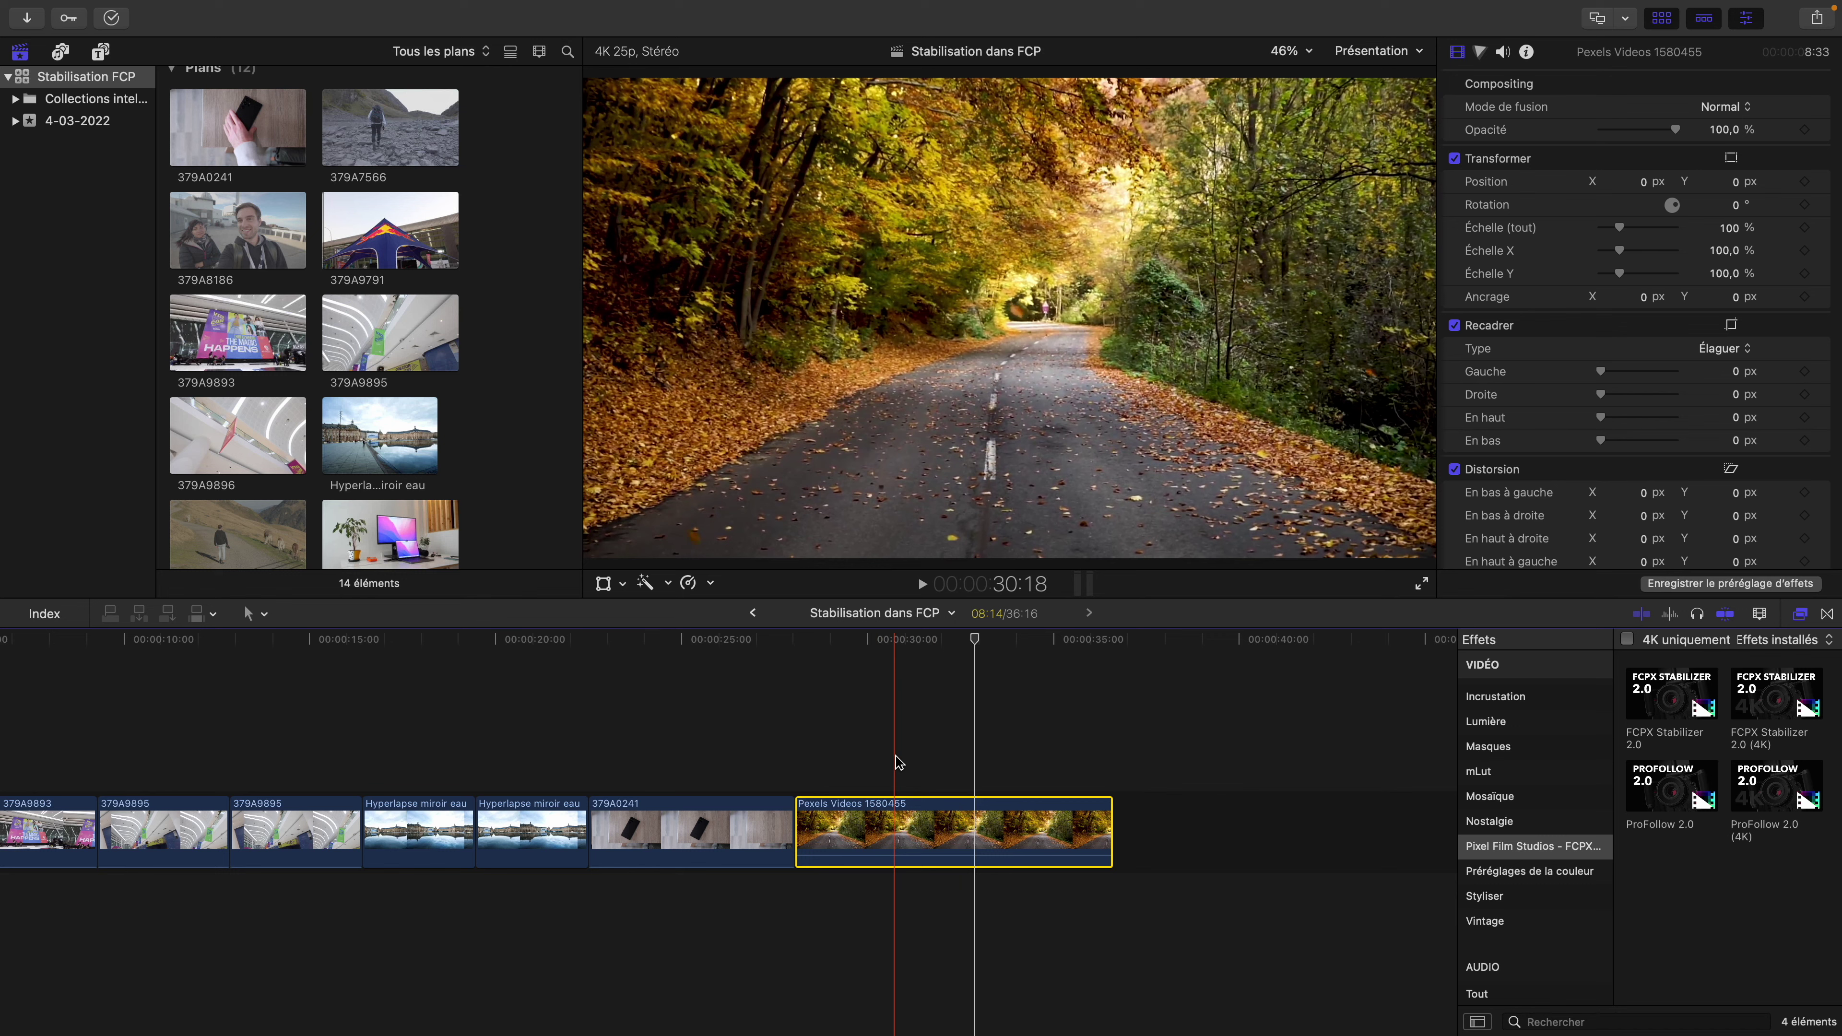
scroll(1487, 500, down, 3)
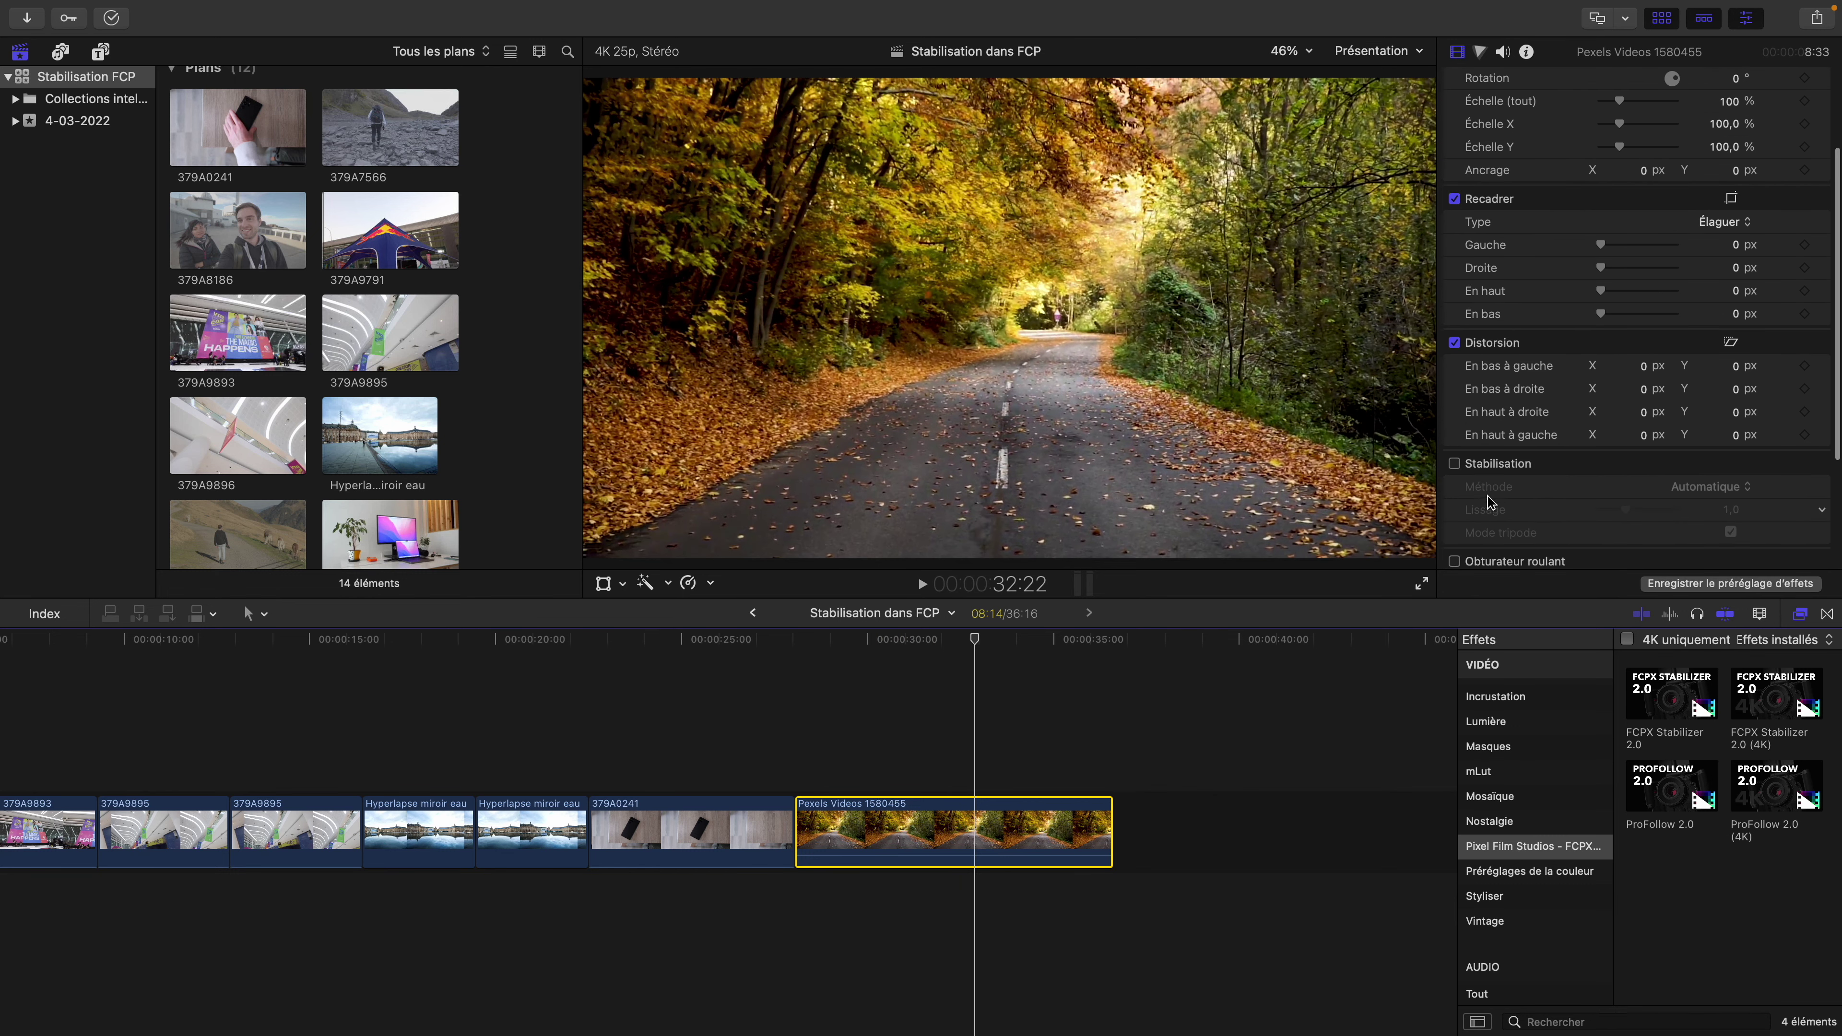
scroll(1490, 486, down, 1)
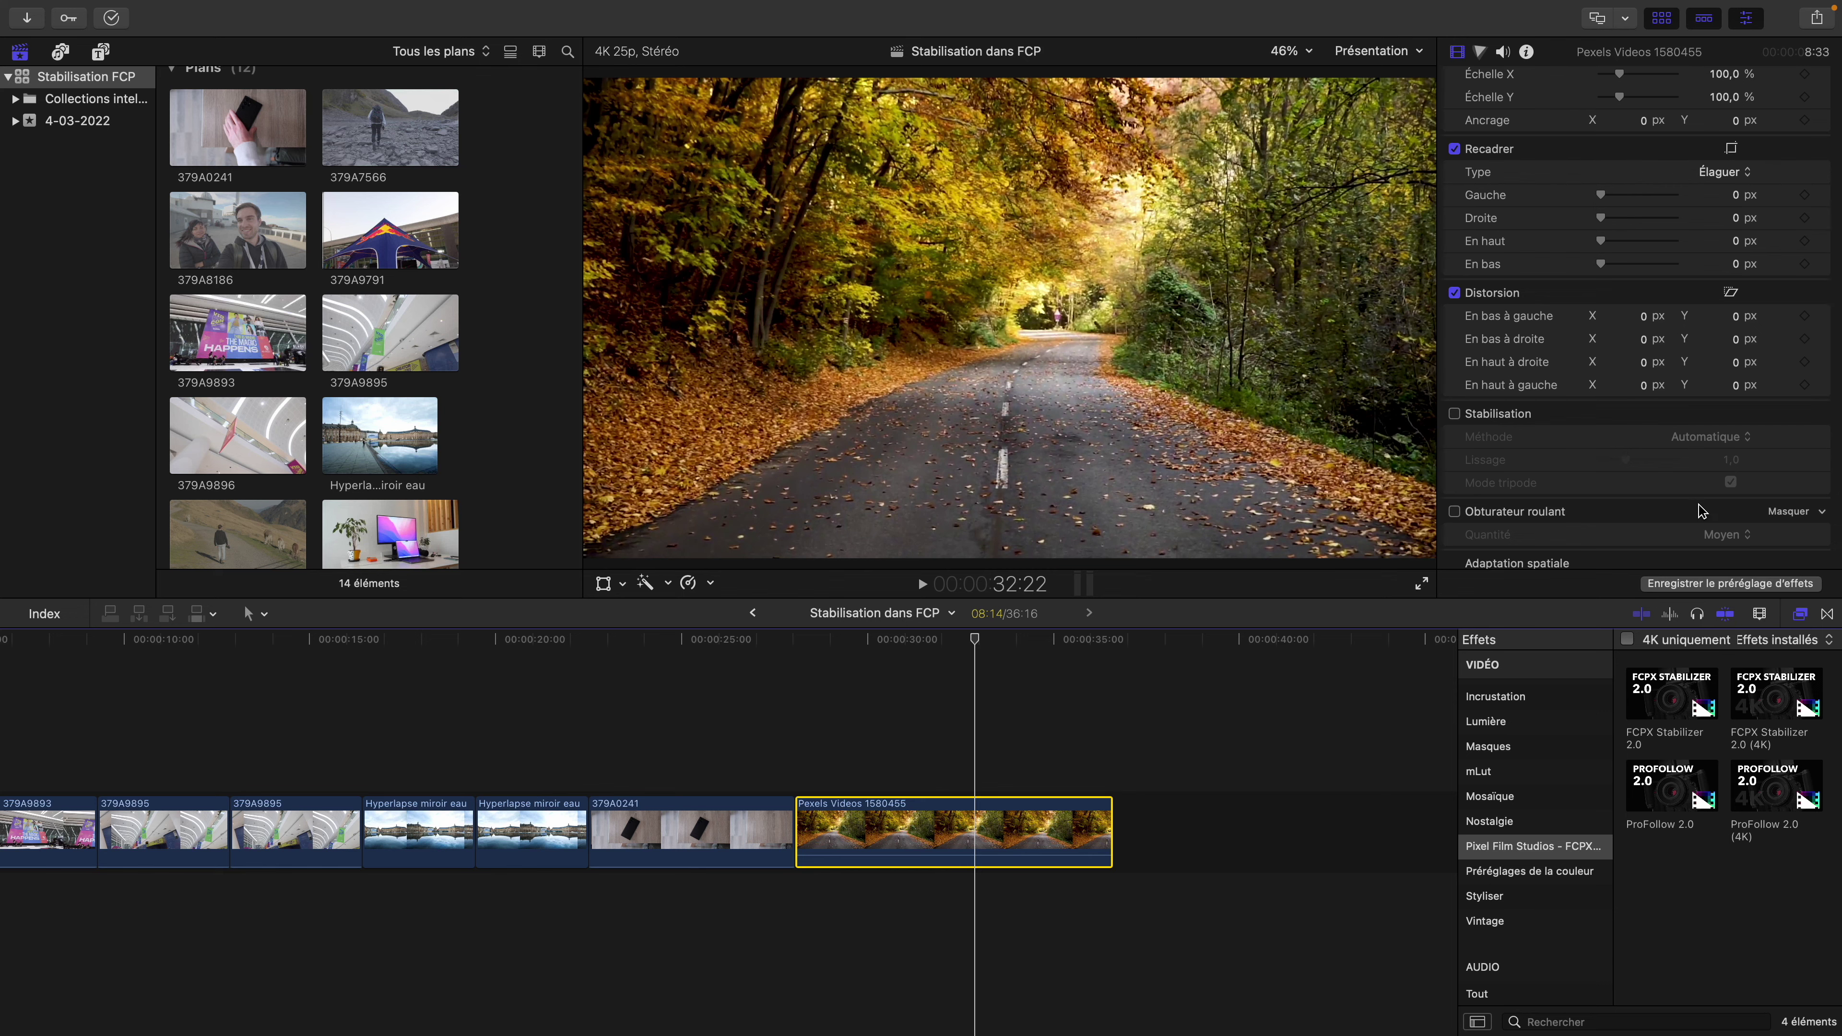